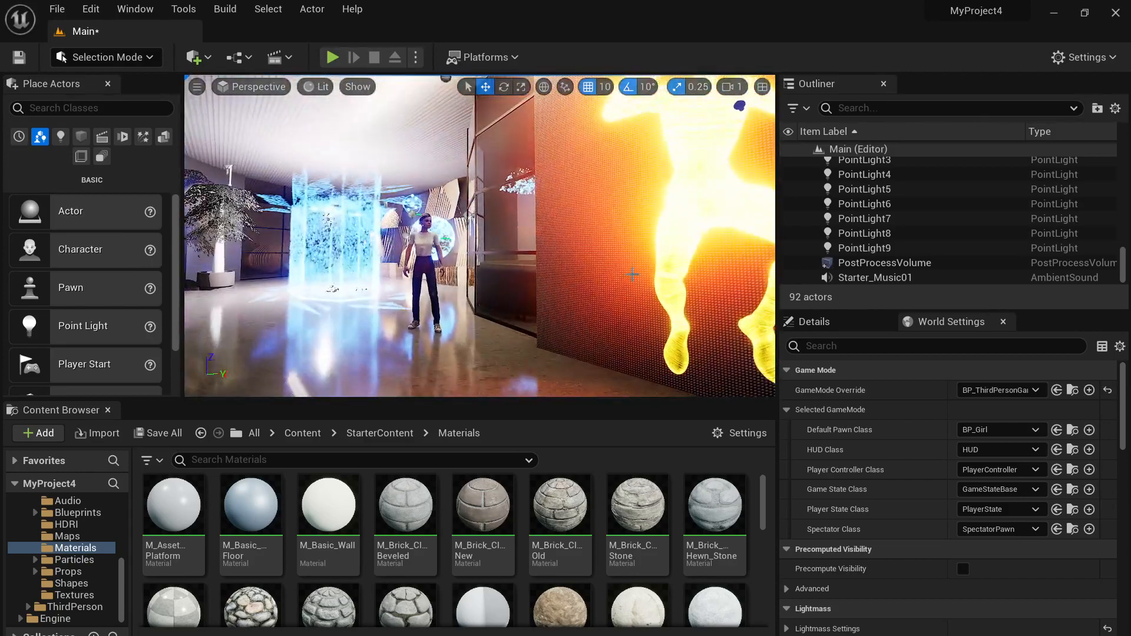
Select the glowing ABP_Manny figure and check its animation mode and assigned animation asset.
click(718, 172)
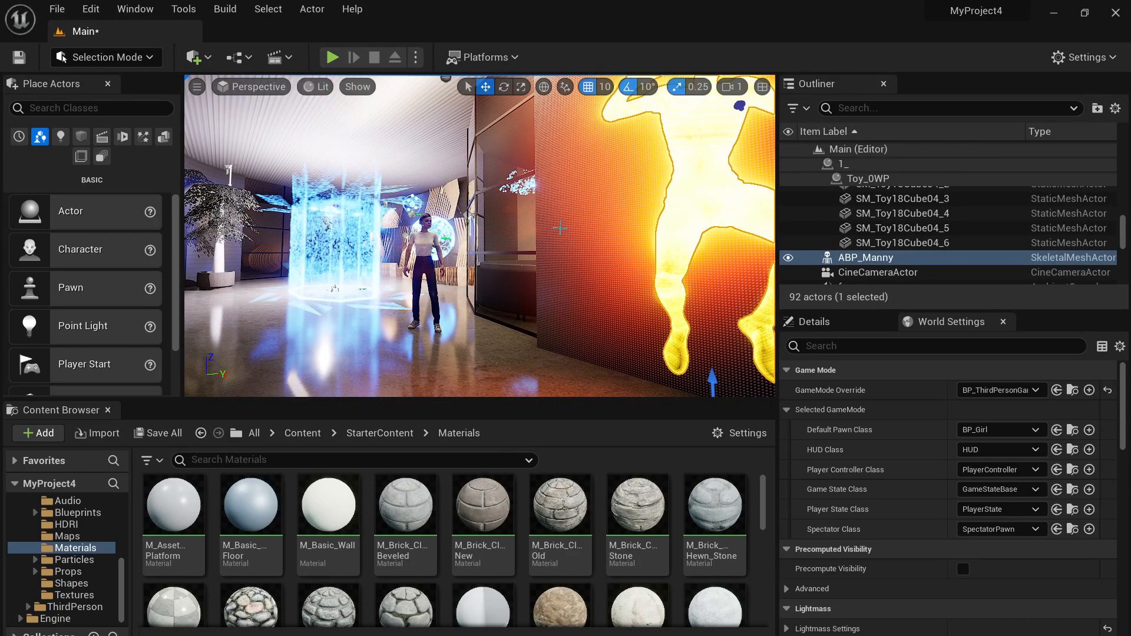
right_drag(577, 185, 626, 162)
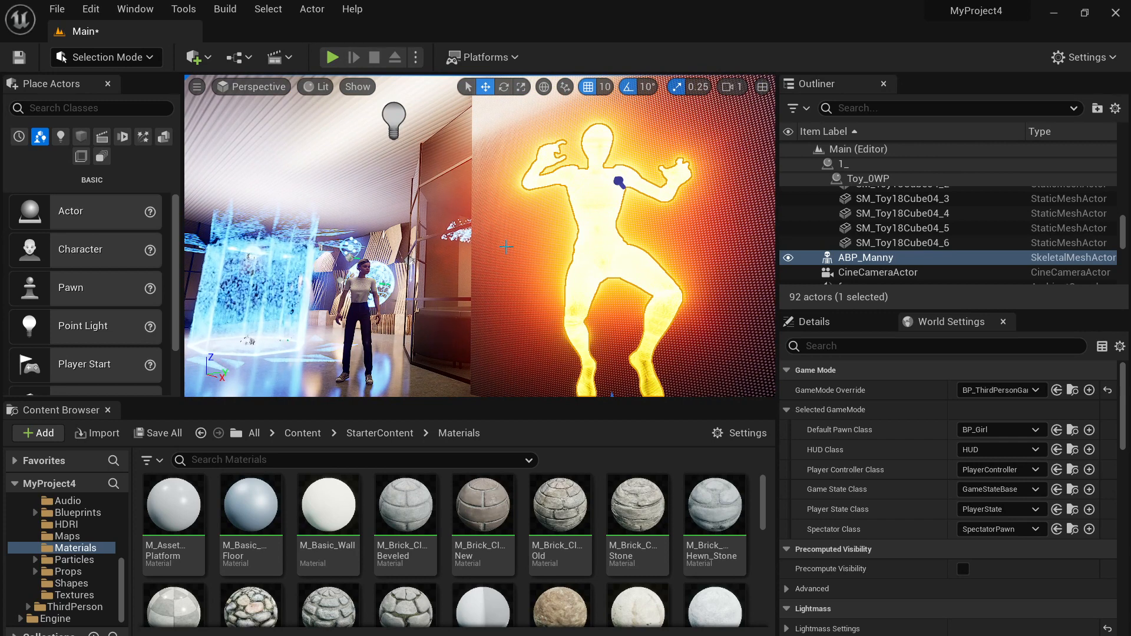
right_drag(618, 182, 595, 180)
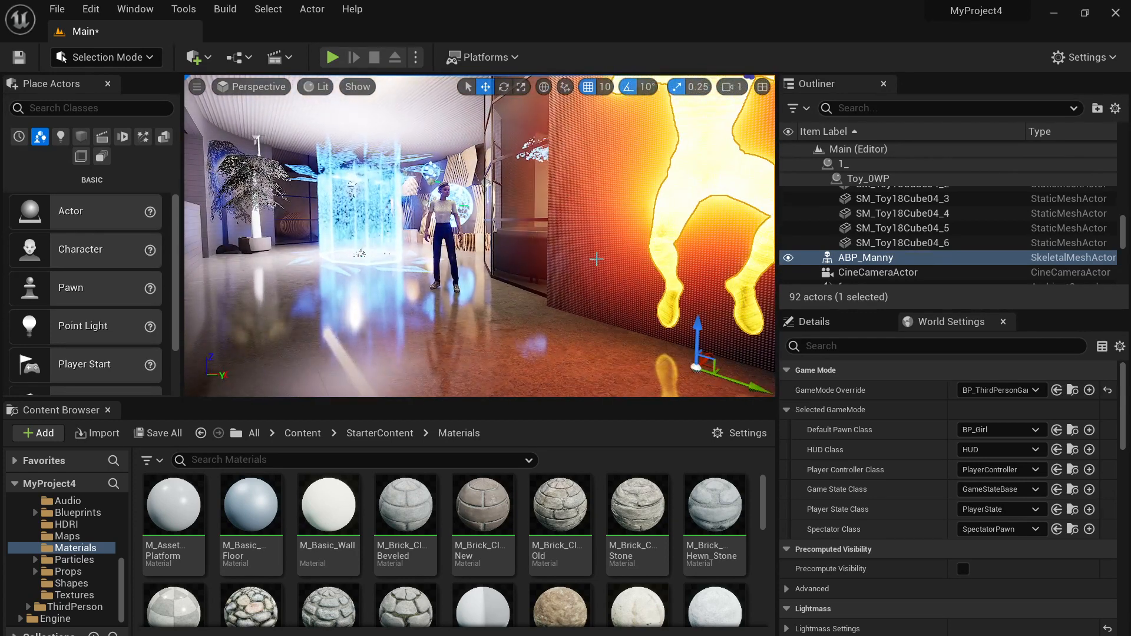
right_drag(595, 179, 700, 167)
key(d)
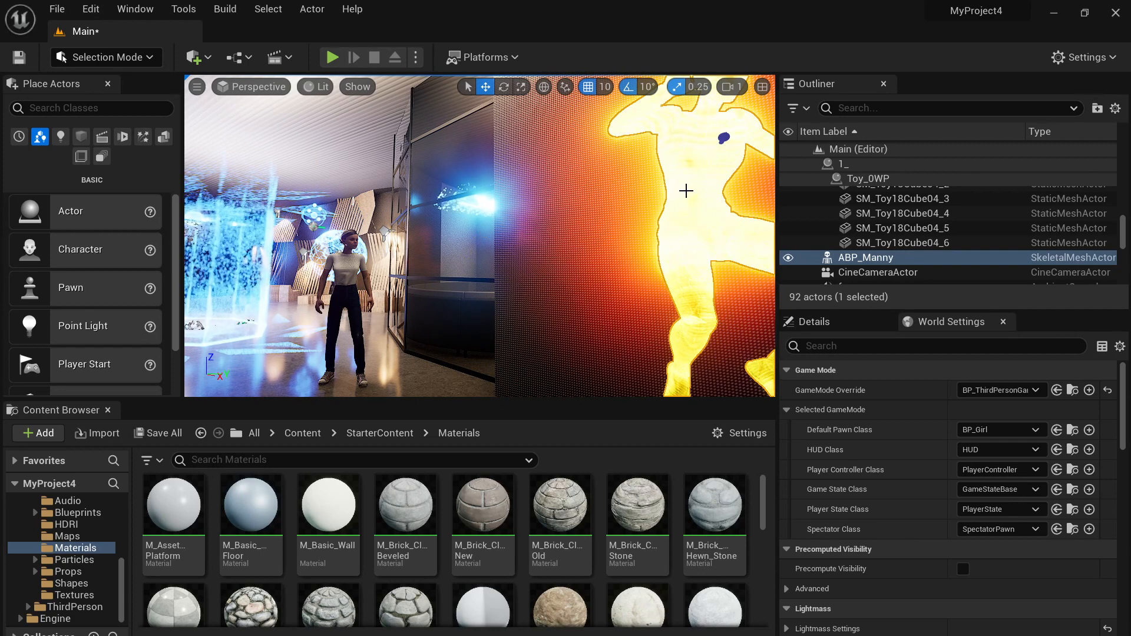
click(818, 323)
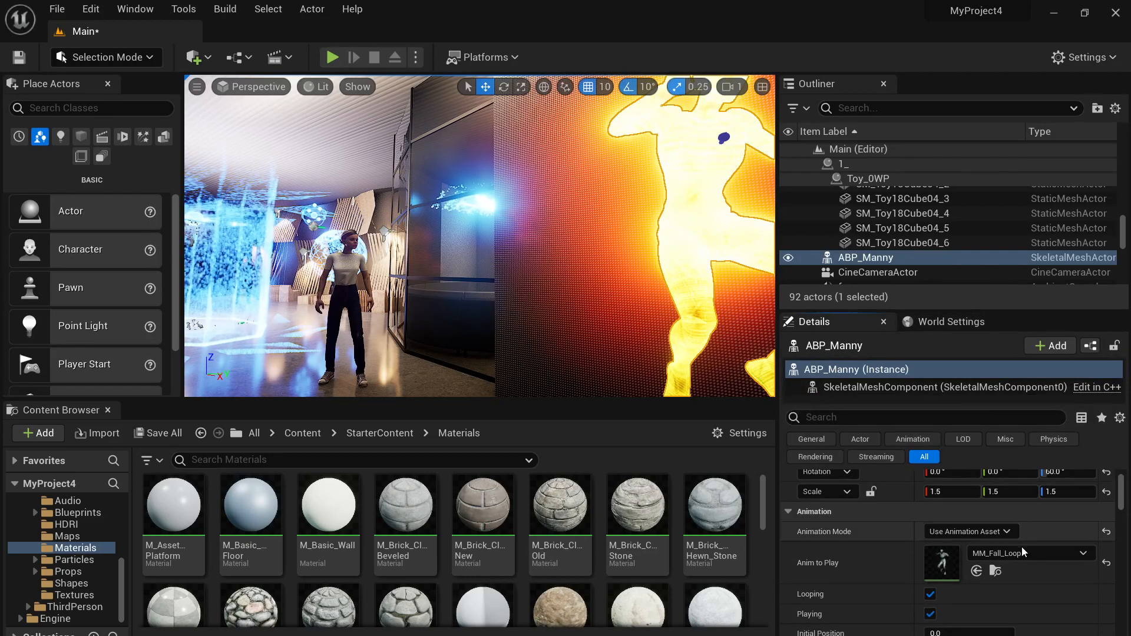
click(975, 531)
click(967, 560)
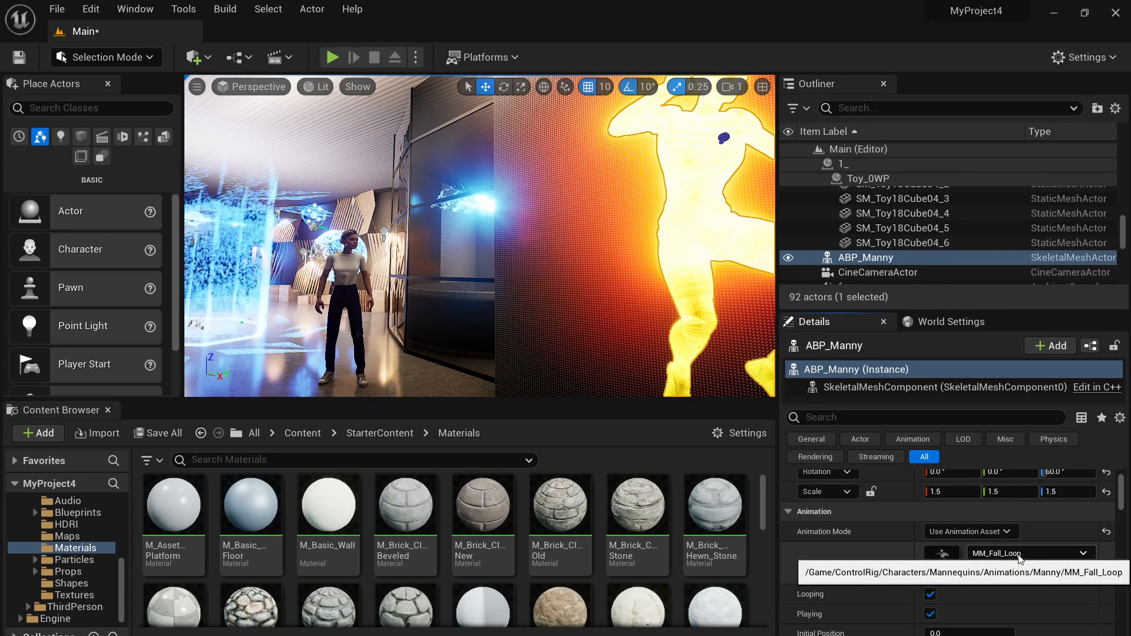
click(951, 321)
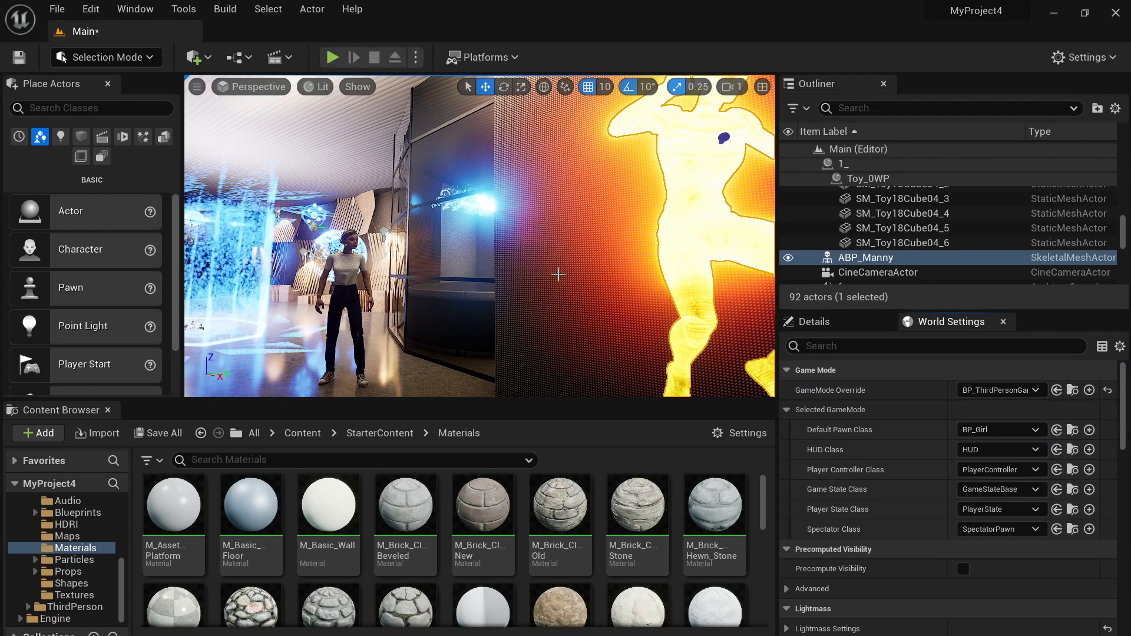
Play the level in the editor, walk the character past the glowing figure and around the lobby, and end the play session.
click(332, 57)
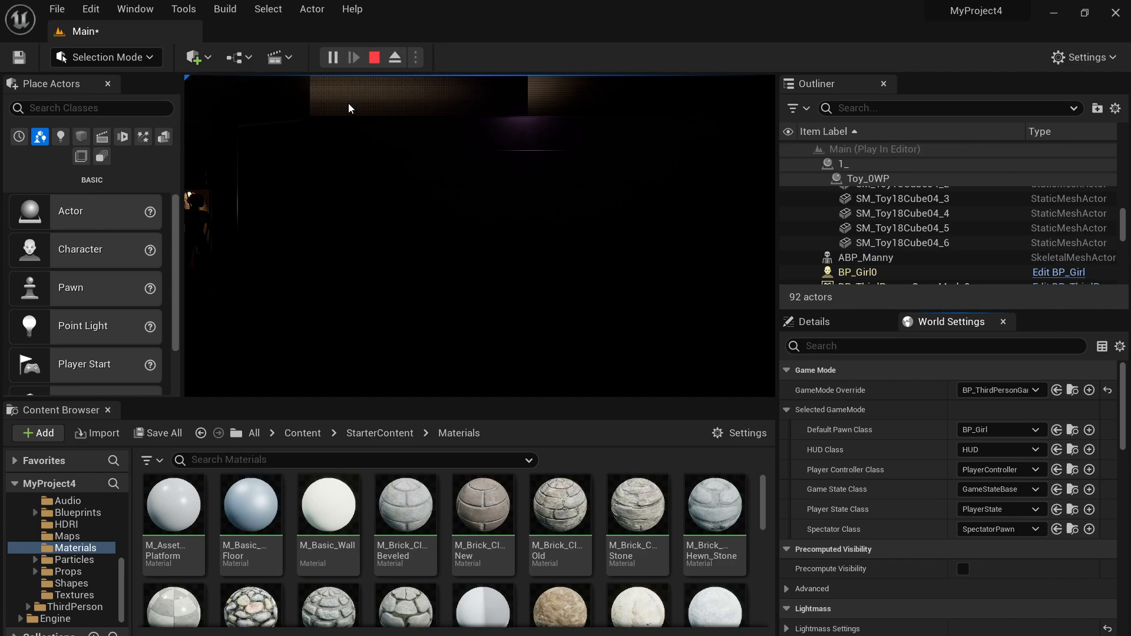
click(386, 228)
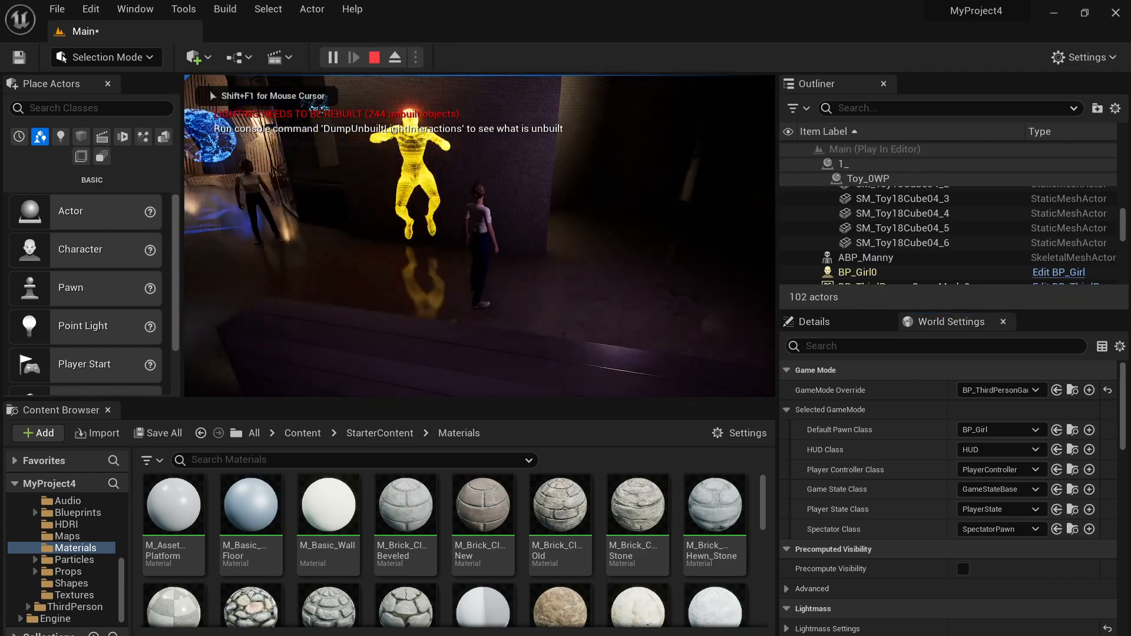
key(w)
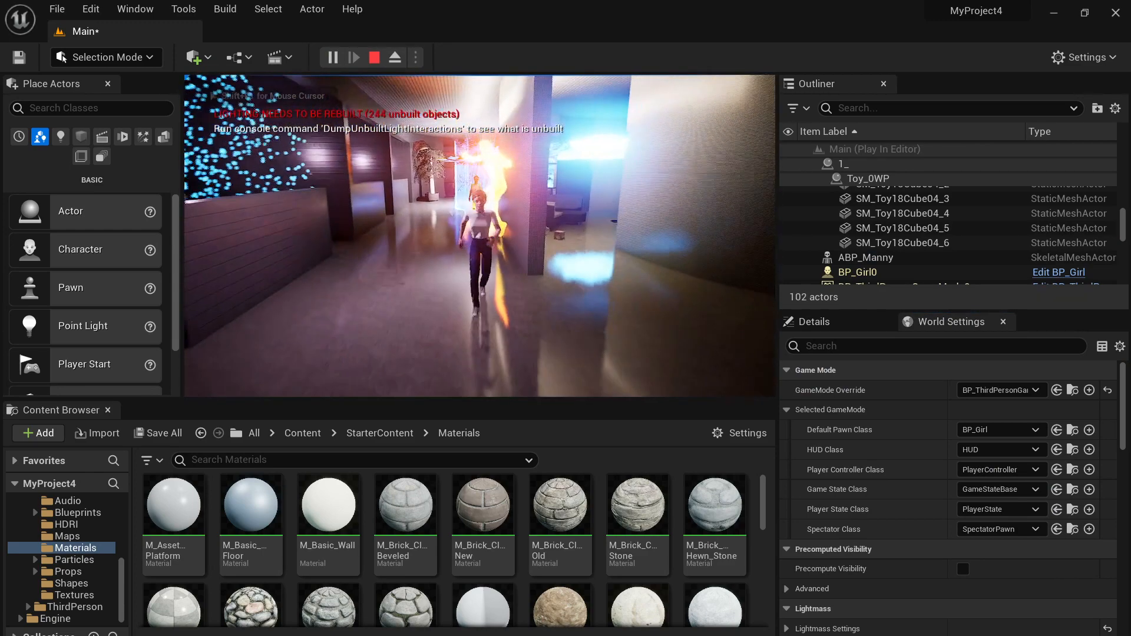
key(w)
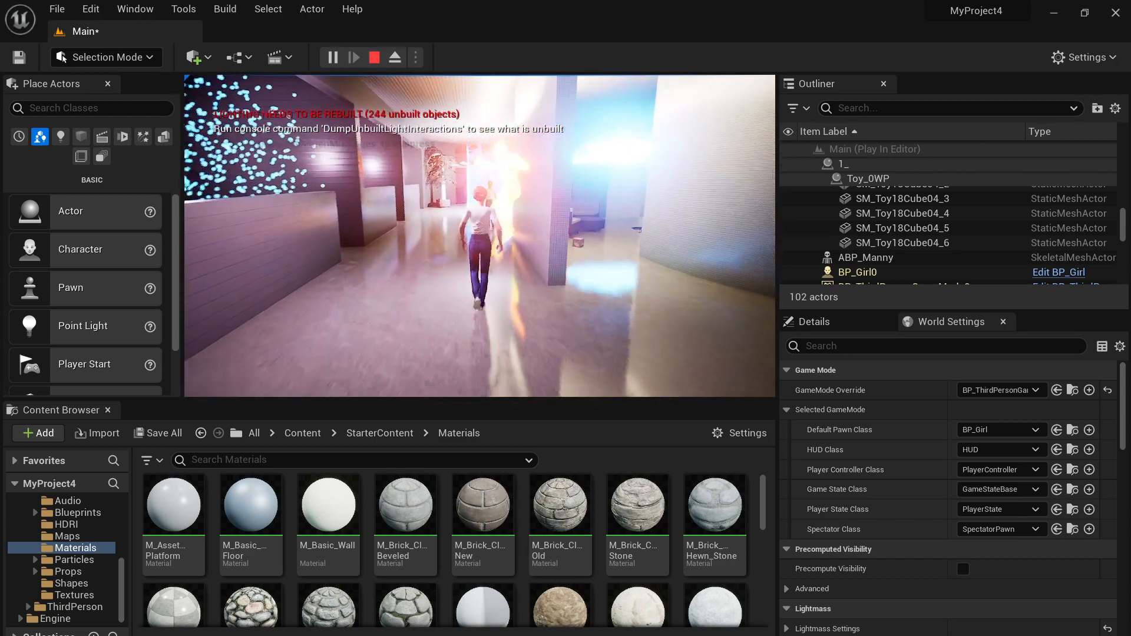
key(a)
key(w)
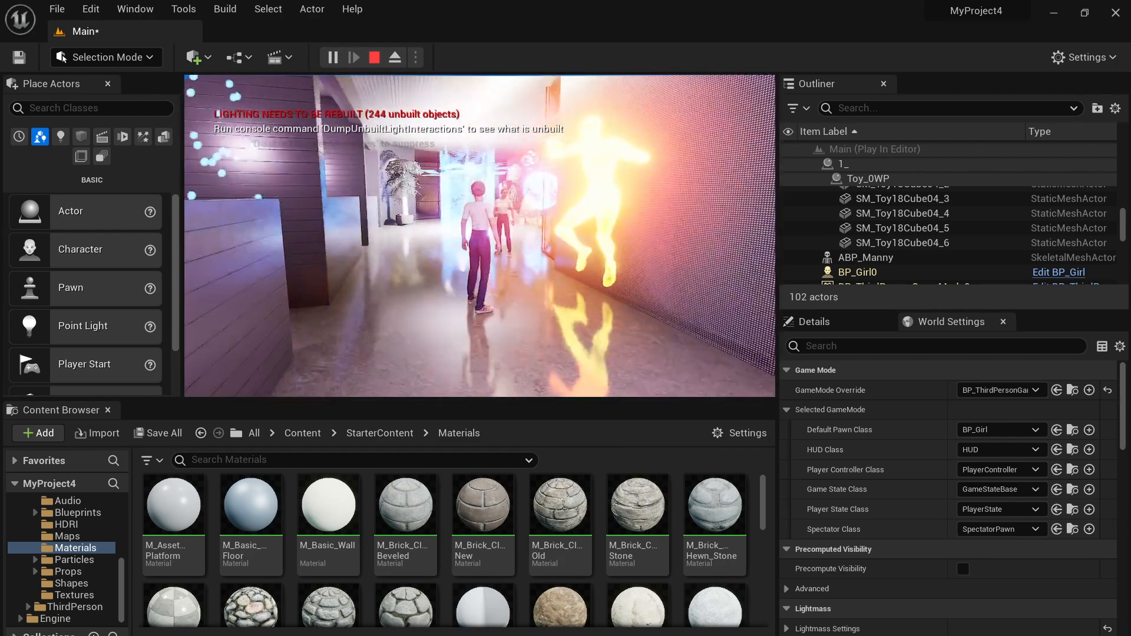
key(w)
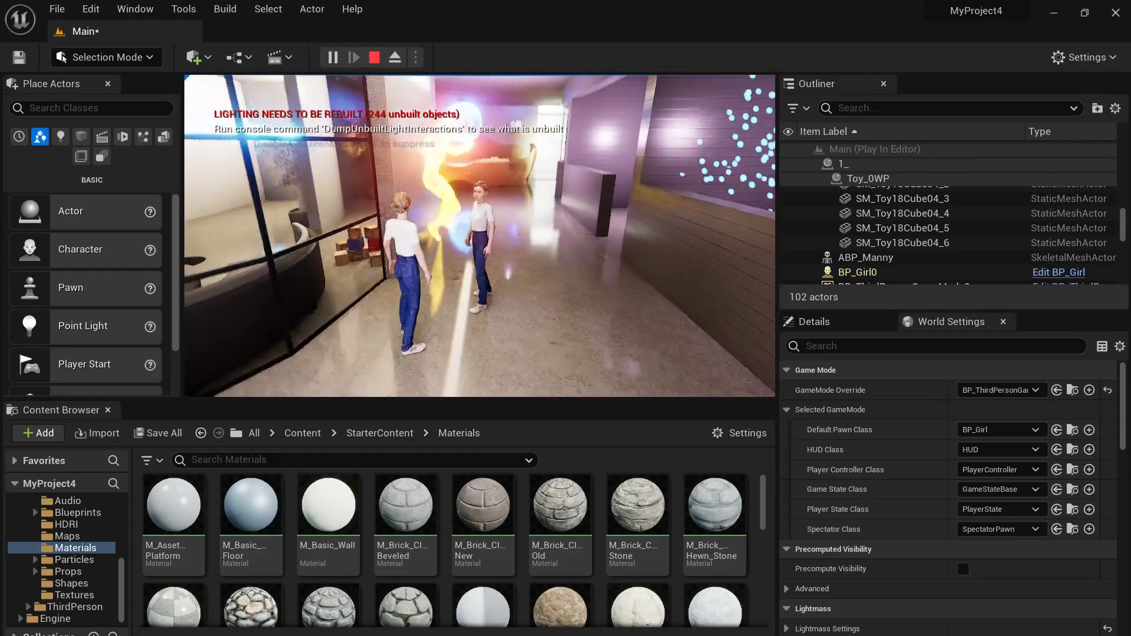
key(w)
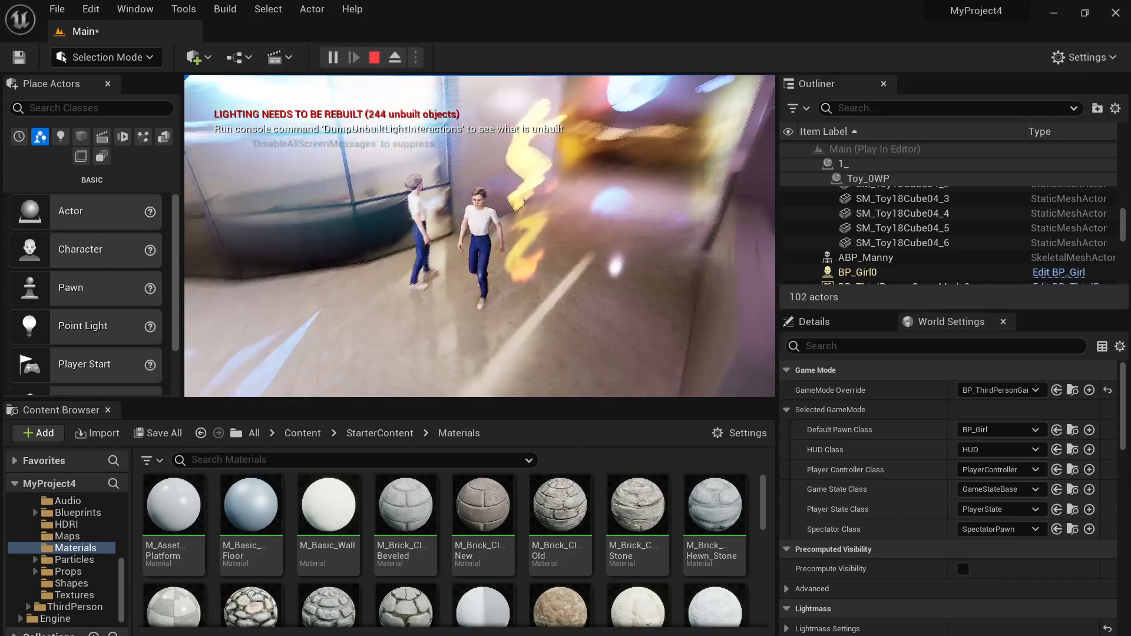
key(w)
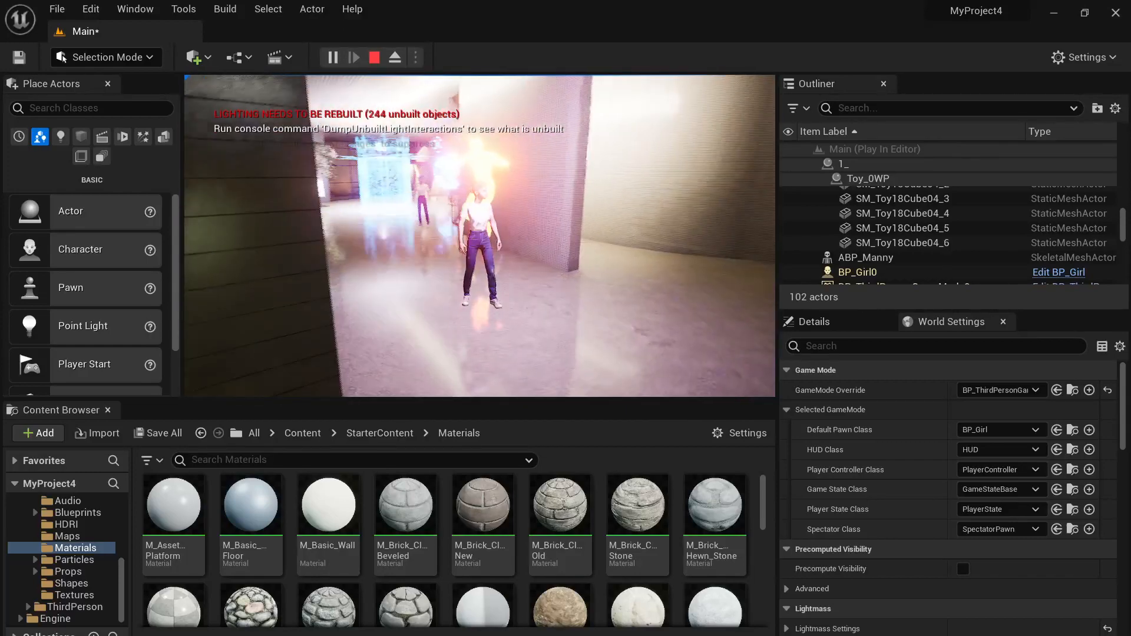
key(w)
key(d)
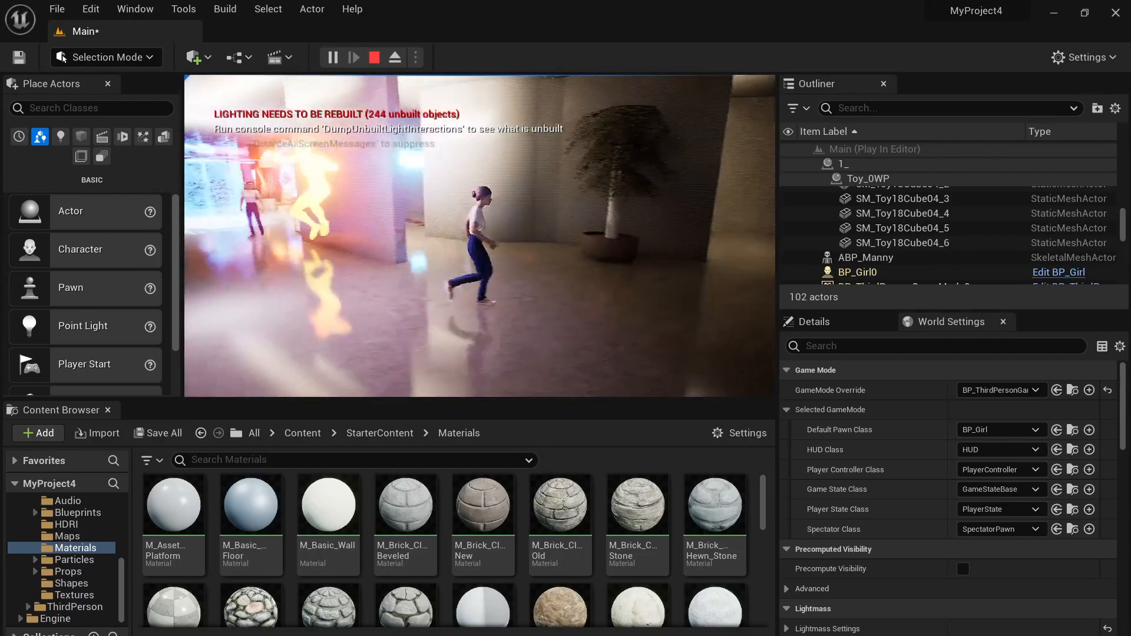
key(w)
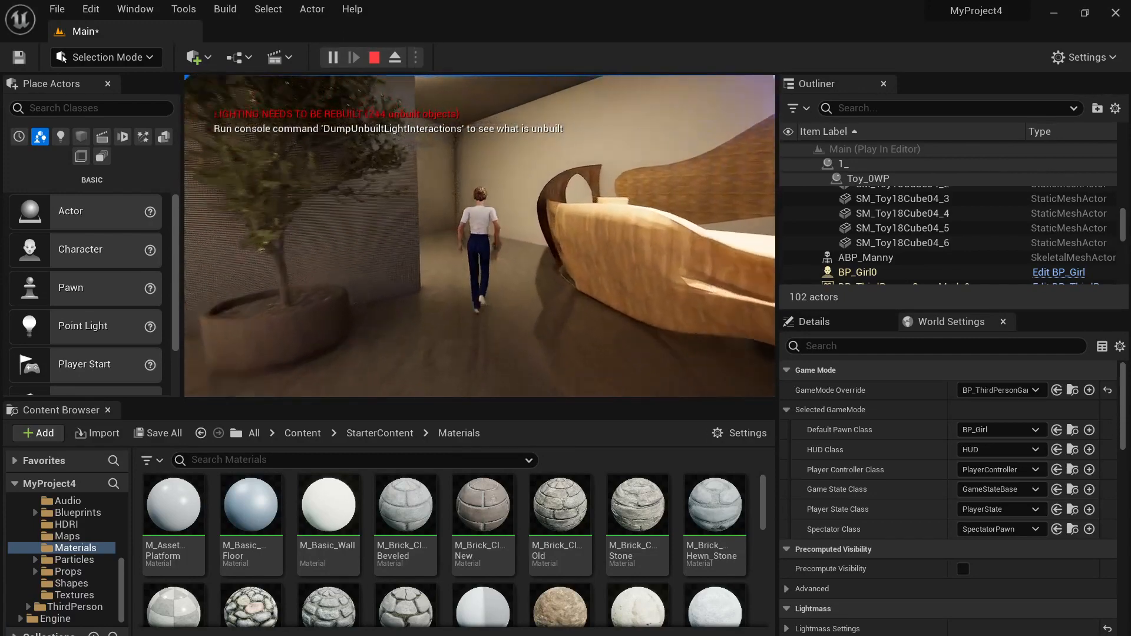
key(w)
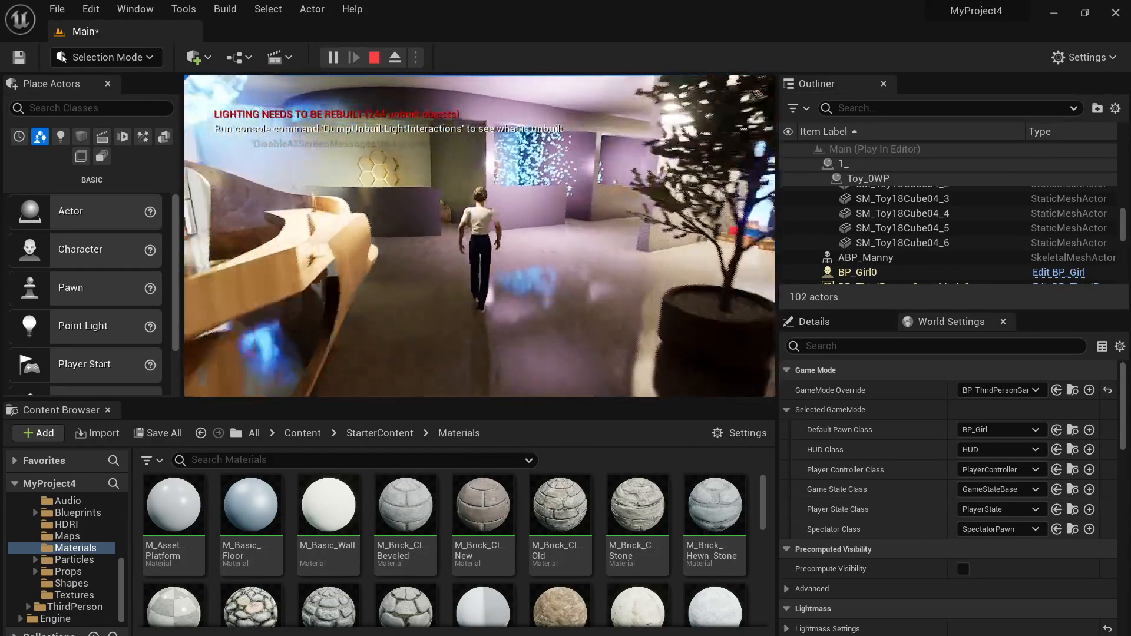
key(w)
key(Escape)
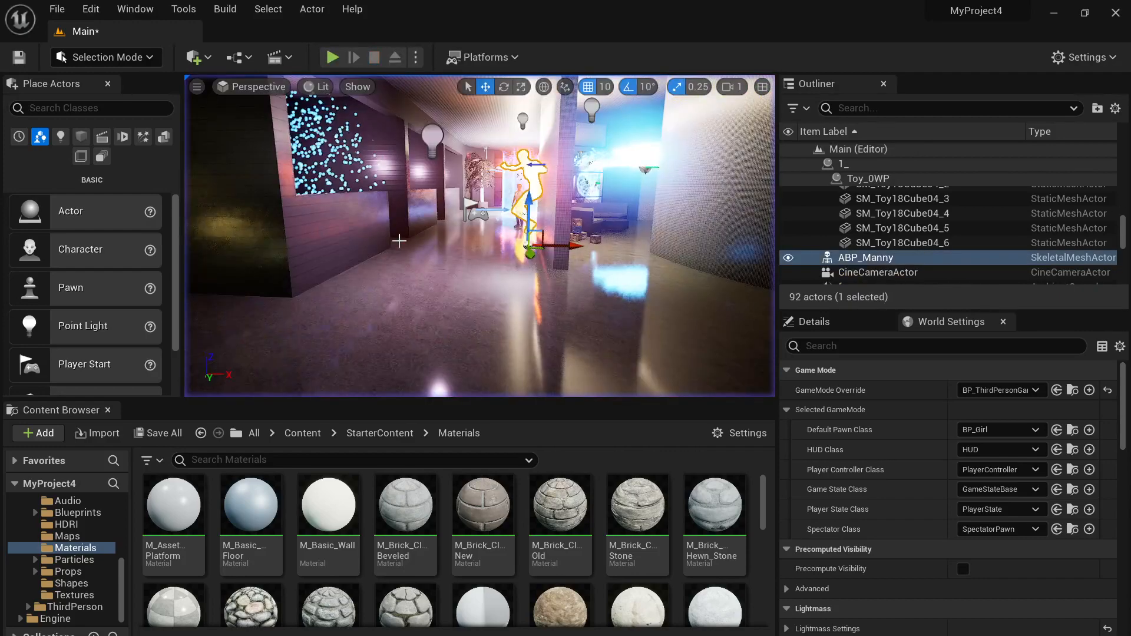
Close Place Actors to widen the viewport around the glowing figure.
right_drag(485, 282, 548, 304)
key(w)
key(w)
right_drag(410, 250, 394, 218)
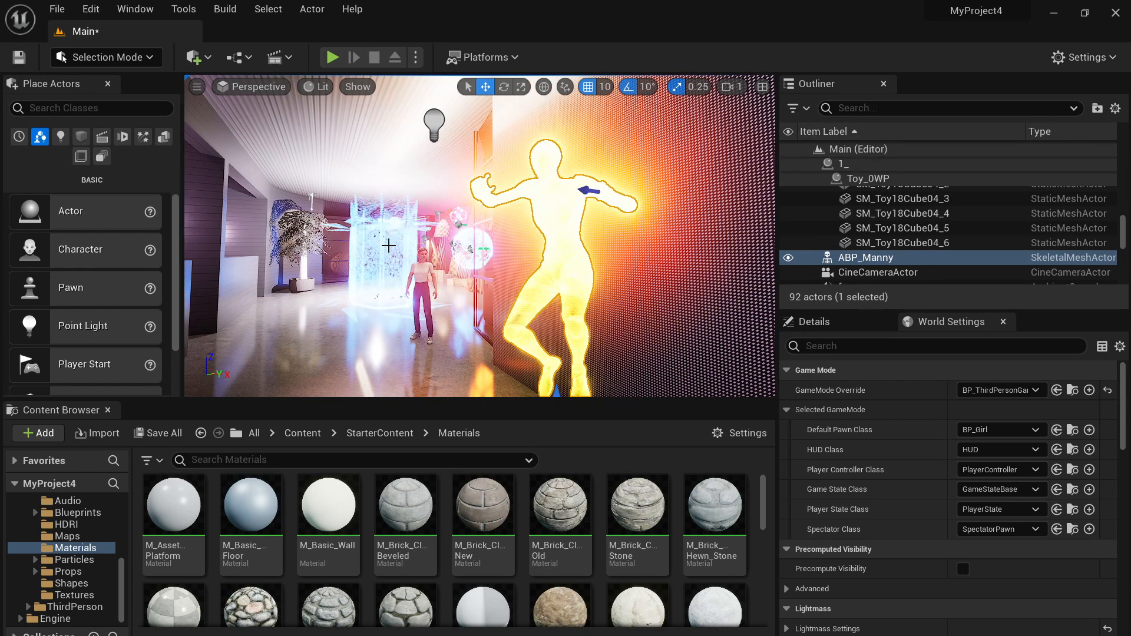
click(107, 84)
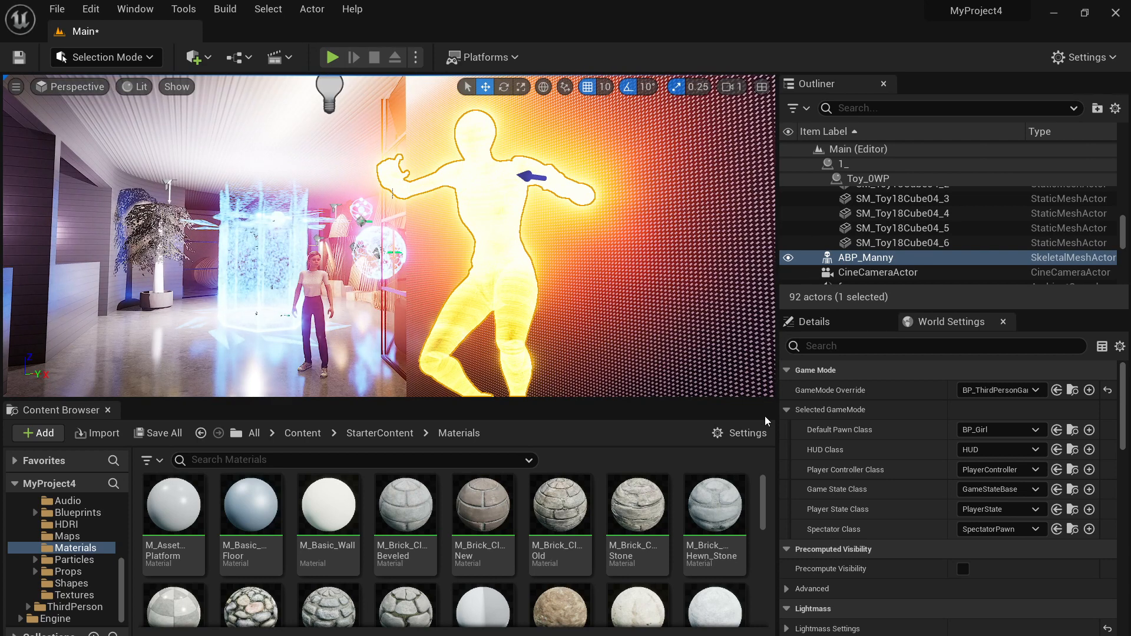
right_drag(647, 288, 642, 330)
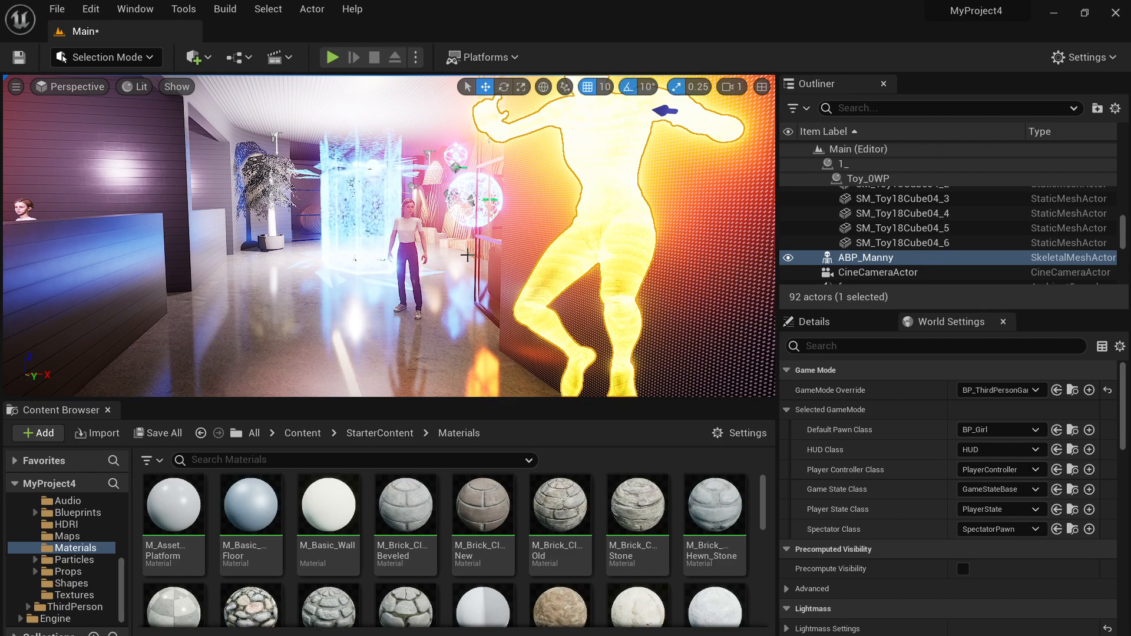
Examine the interior's ceiling lighting and holograms, selecting the IES_03_2 spotlight by the wooden slat wall.
key(s)
right_drag(389, 236, 251, 121)
key(w)
key(w)
key(w)
key(w)
click(293, 201)
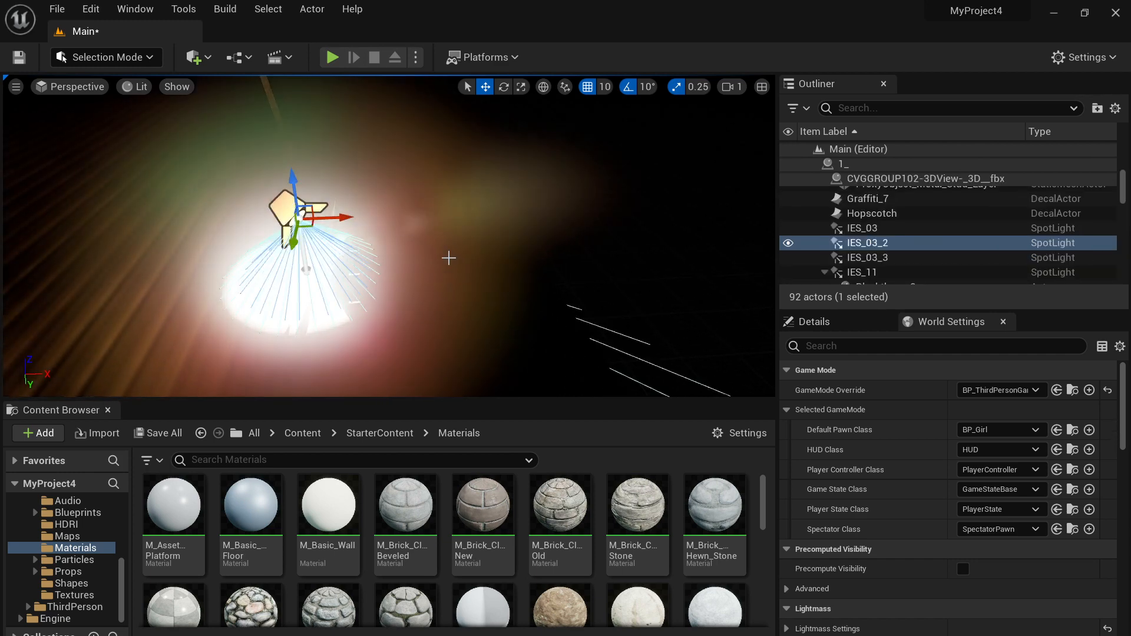
right_drag(448, 258, 418, 215)
key(w)
key(w)
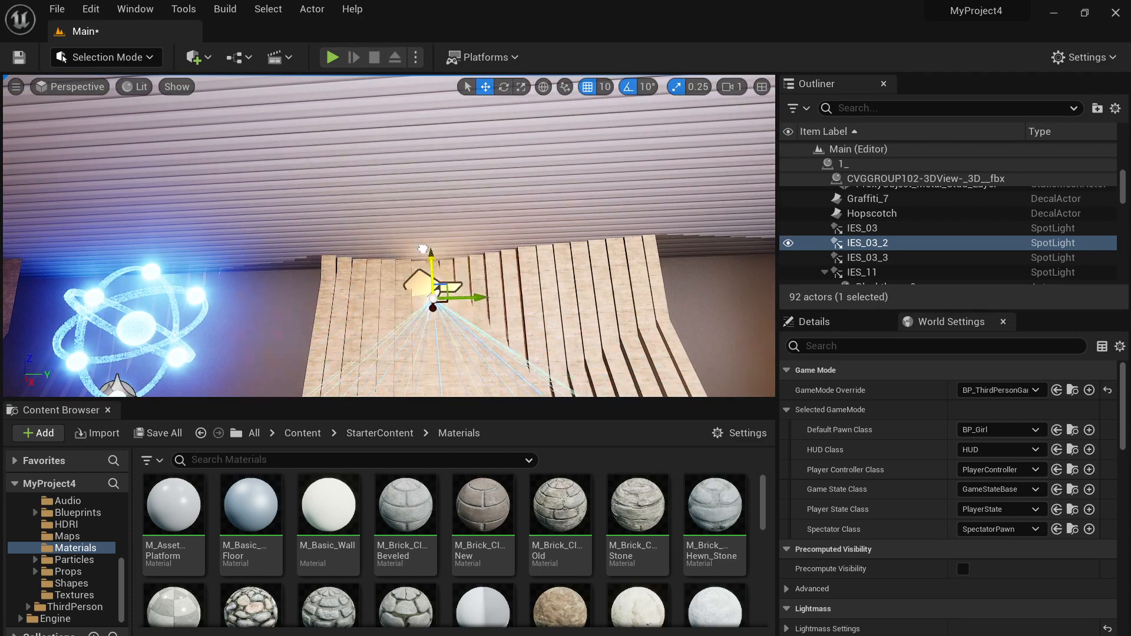
key(s)
right_drag(454, 276, 407, 309)
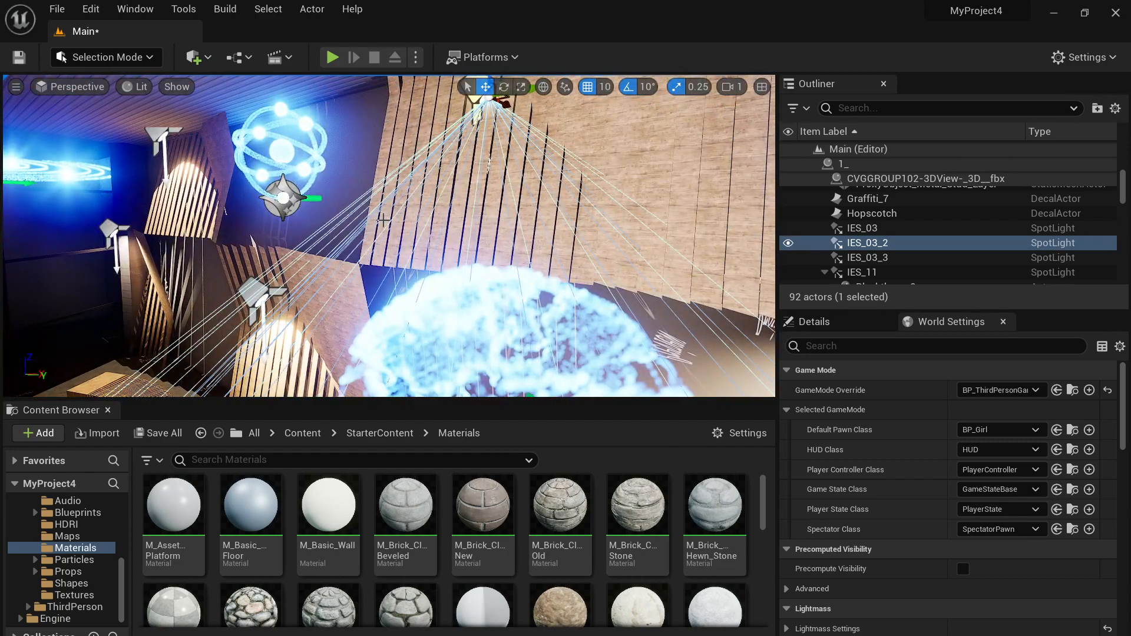
Save the current Main level.
right_drag(389, 236, 459, 301)
key(w)
key(s)
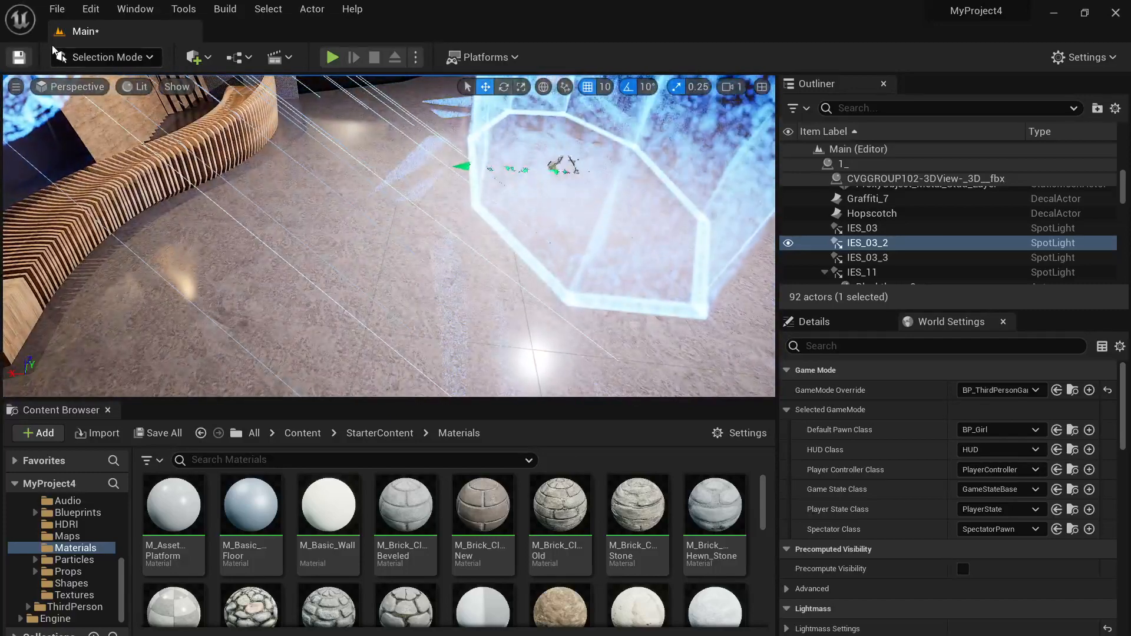
click(22, 57)
Examine the glowing figure and the dotted wall behind it up close.
right_drag(354, 236, 866, 227)
key(w)
mouse_move(389, 235)
right_down()
mouse_move(400, 259)
mouse_move(489, 248)
mouse_move(436, 235)
mouse_move(469, 248)
mouse_move(371, 249)
right_up()
key(w)
key(w)
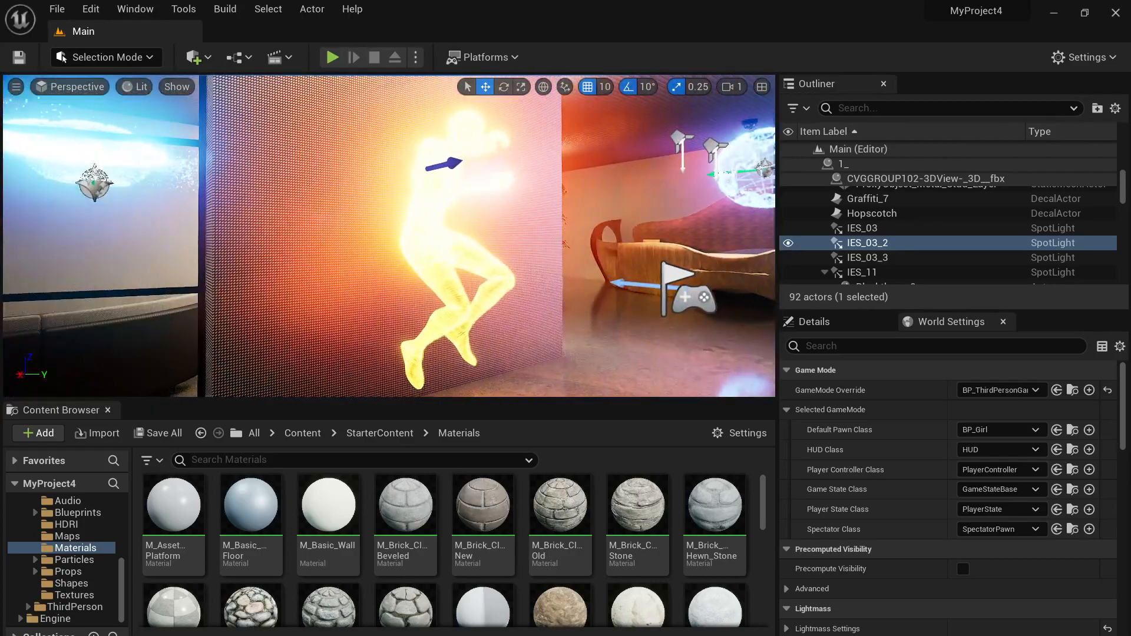
key(w)
right_drag(470, 276, 433, 284)
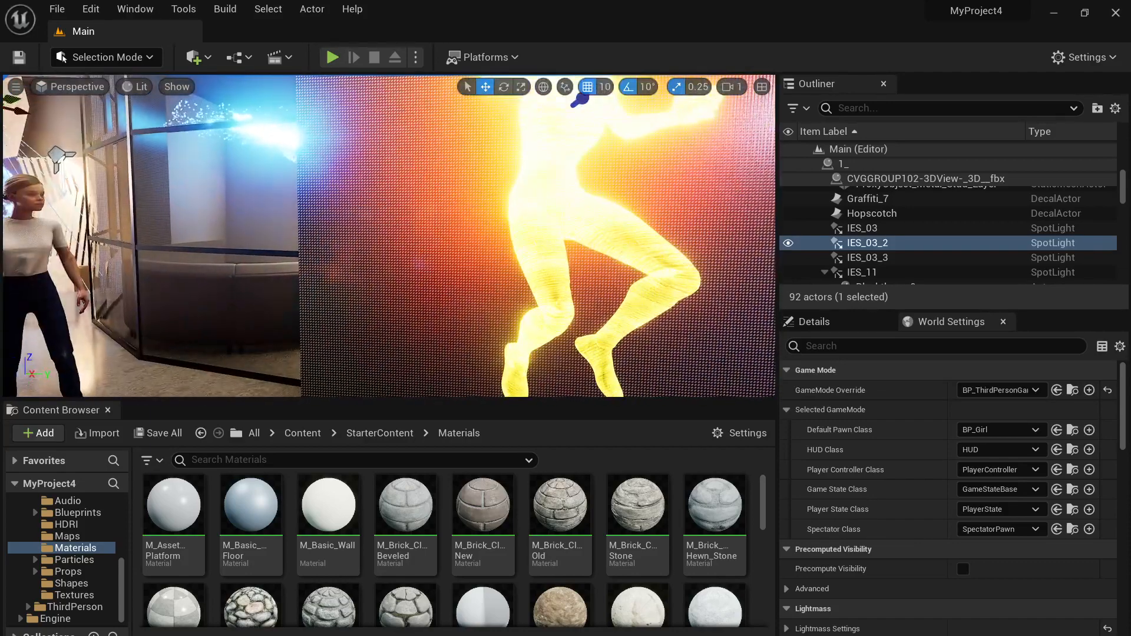
Create a new level from the Archvis Empty template.
click(58, 8)
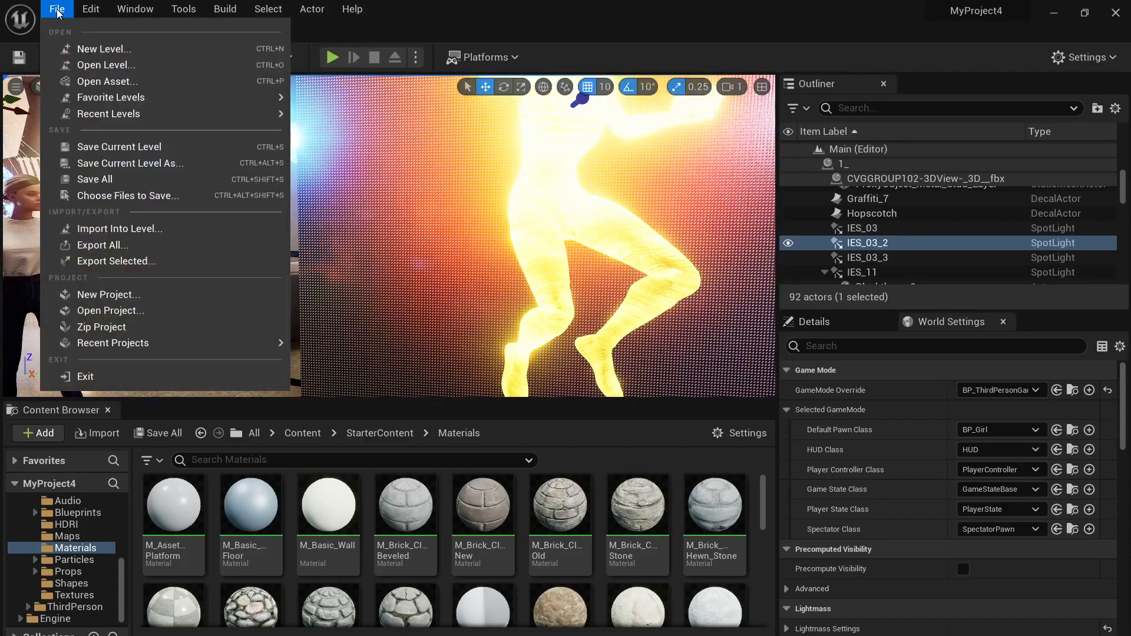
click(88, 49)
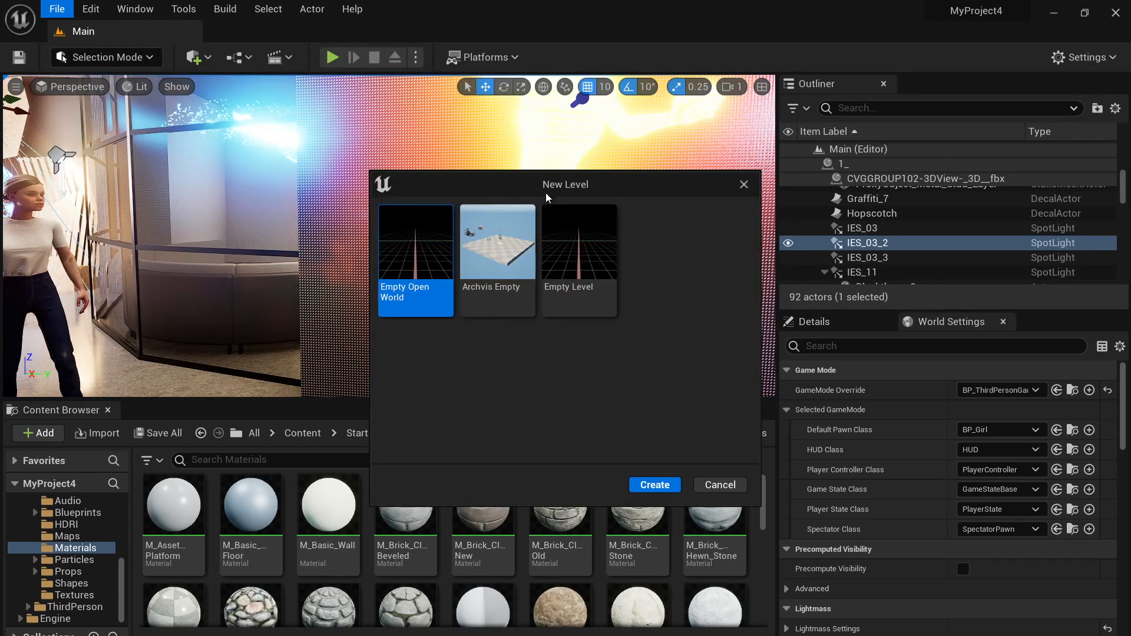
drag(546, 194, 369, 161)
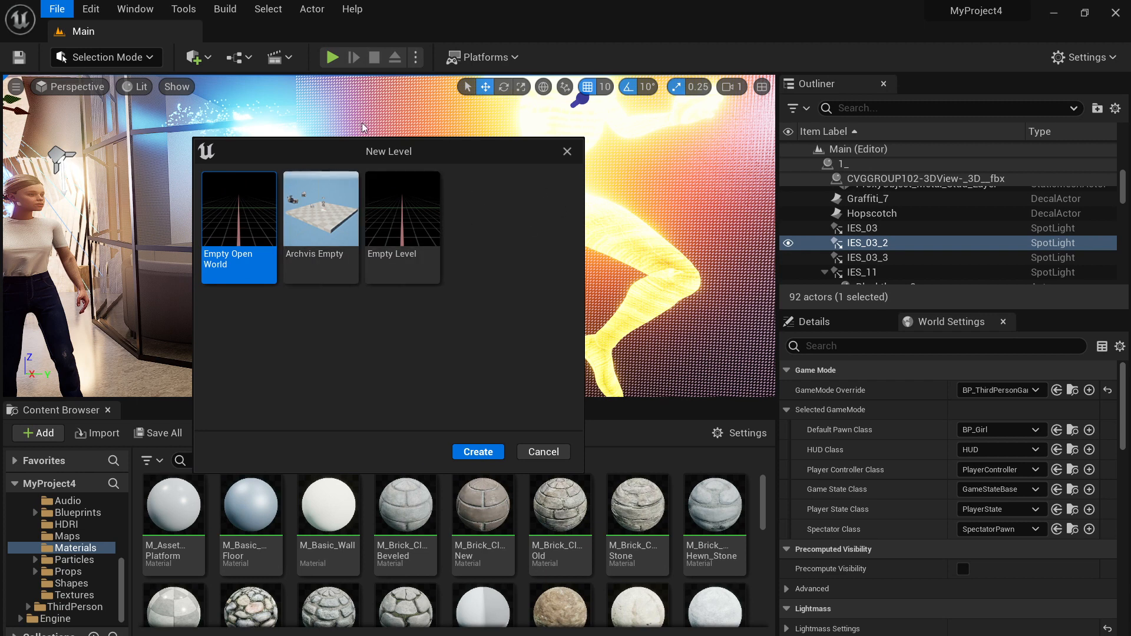
click(327, 211)
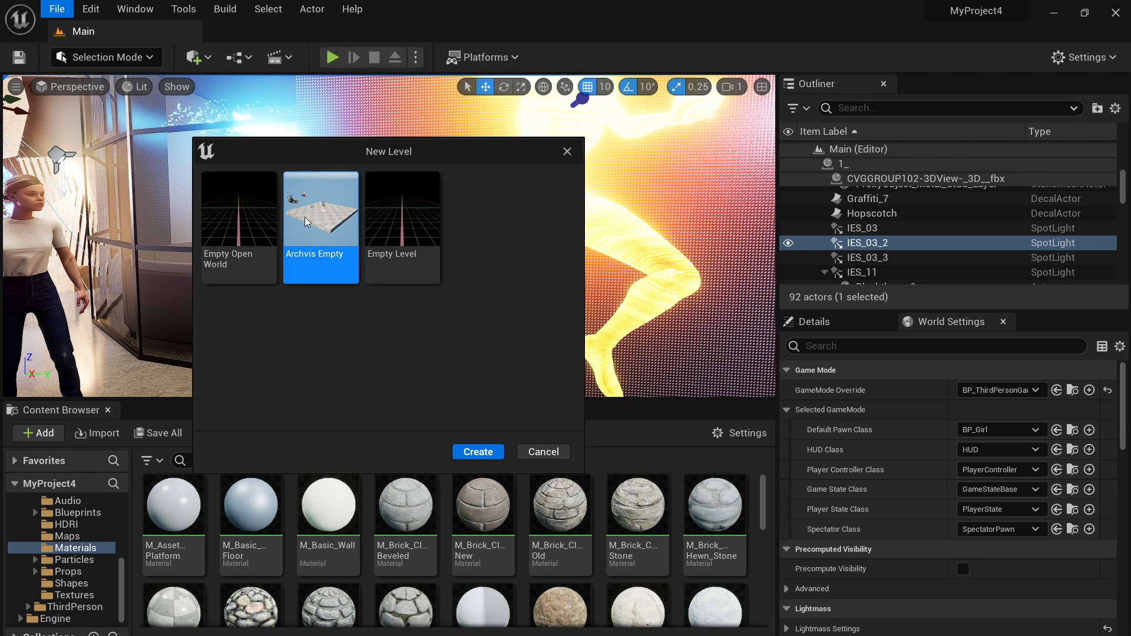
click(471, 451)
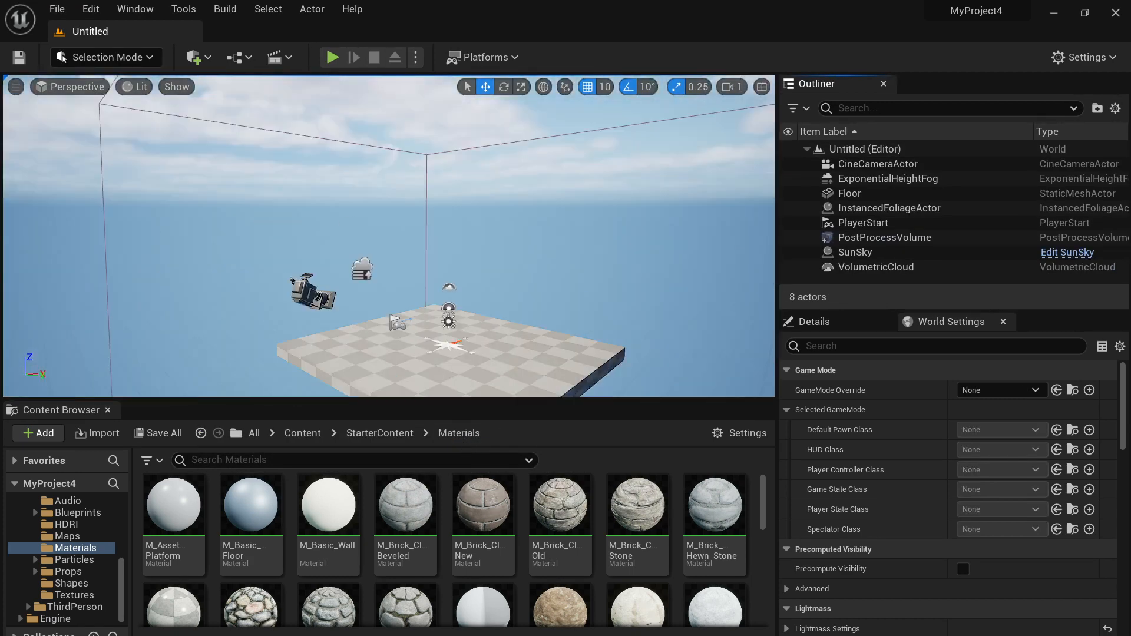
middle_drag(431, 237, 406, 263)
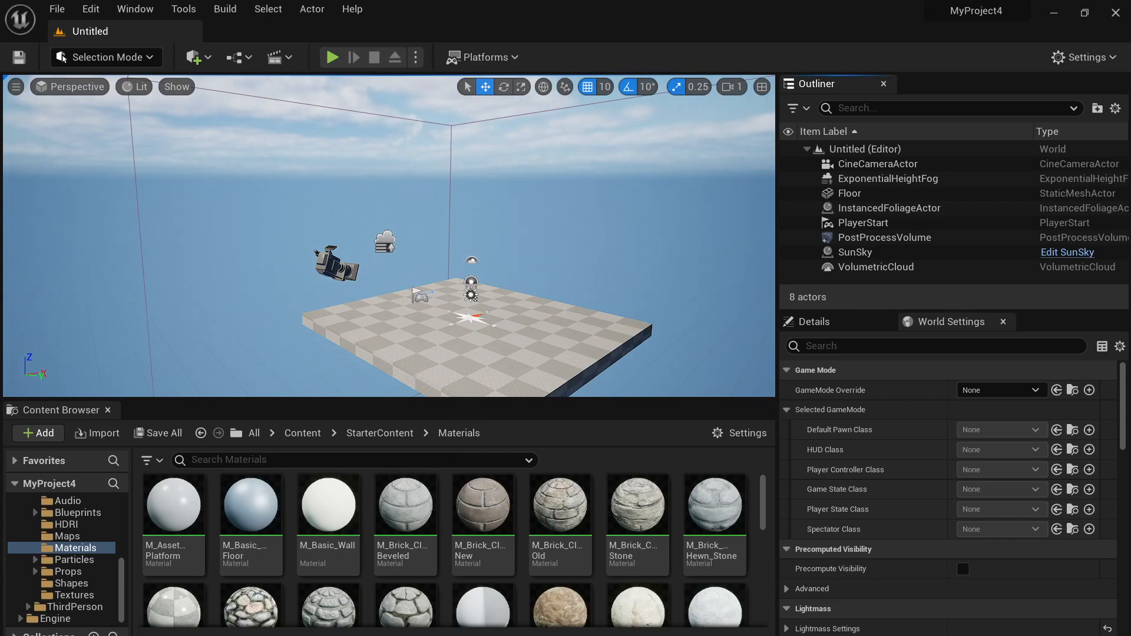
Launch MindManager 23 and dismiss the trial notice.
key(super)
text(mind)
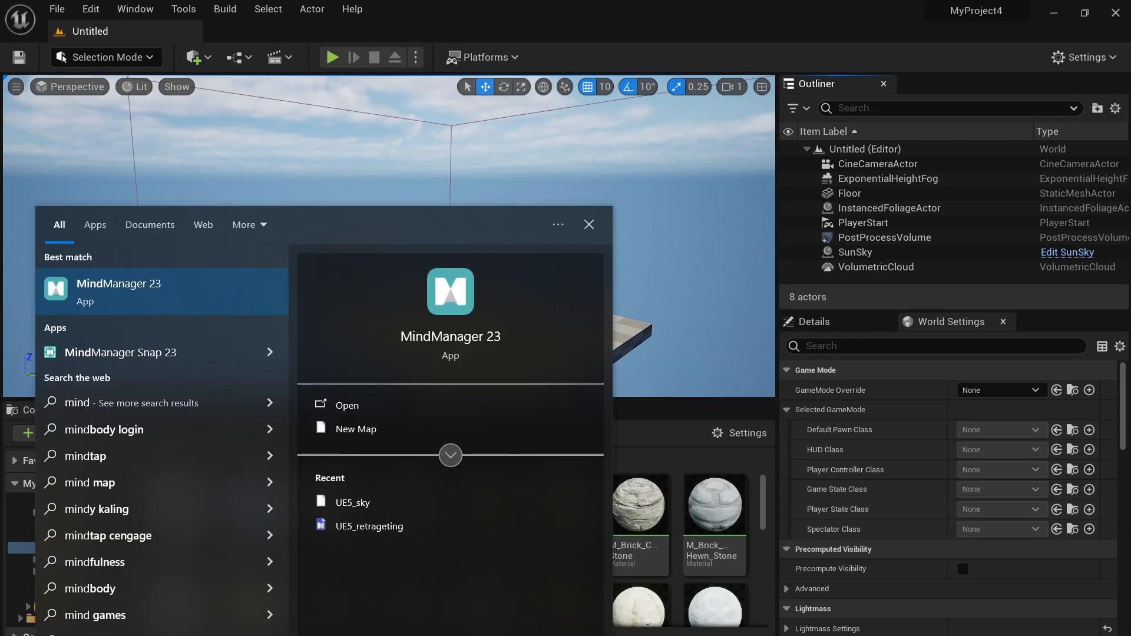
key(Return)
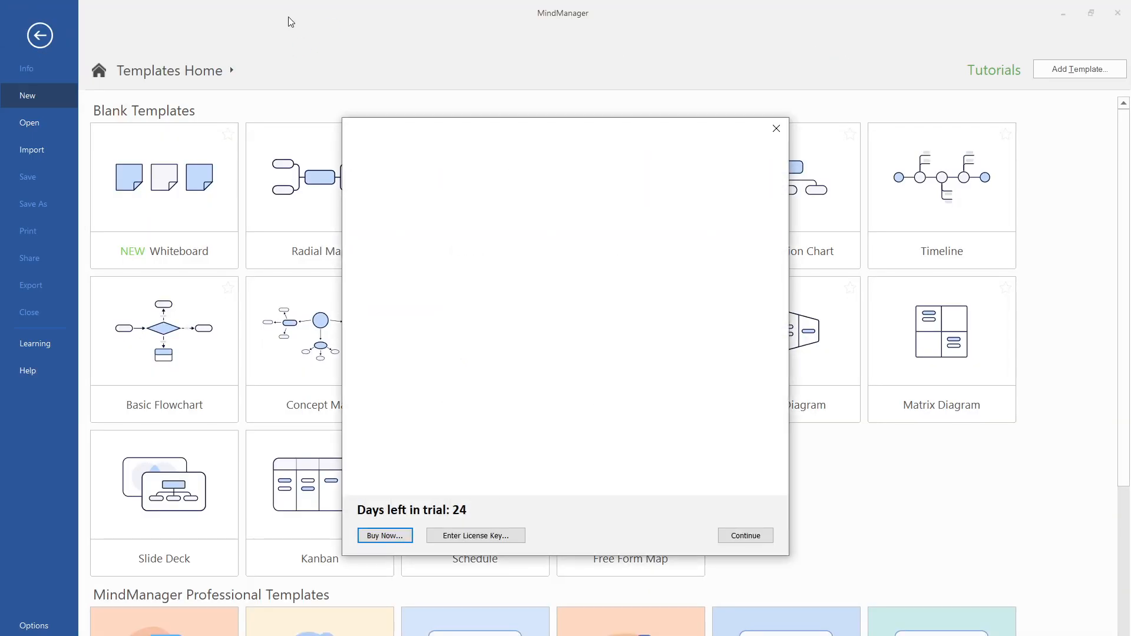
click(775, 131)
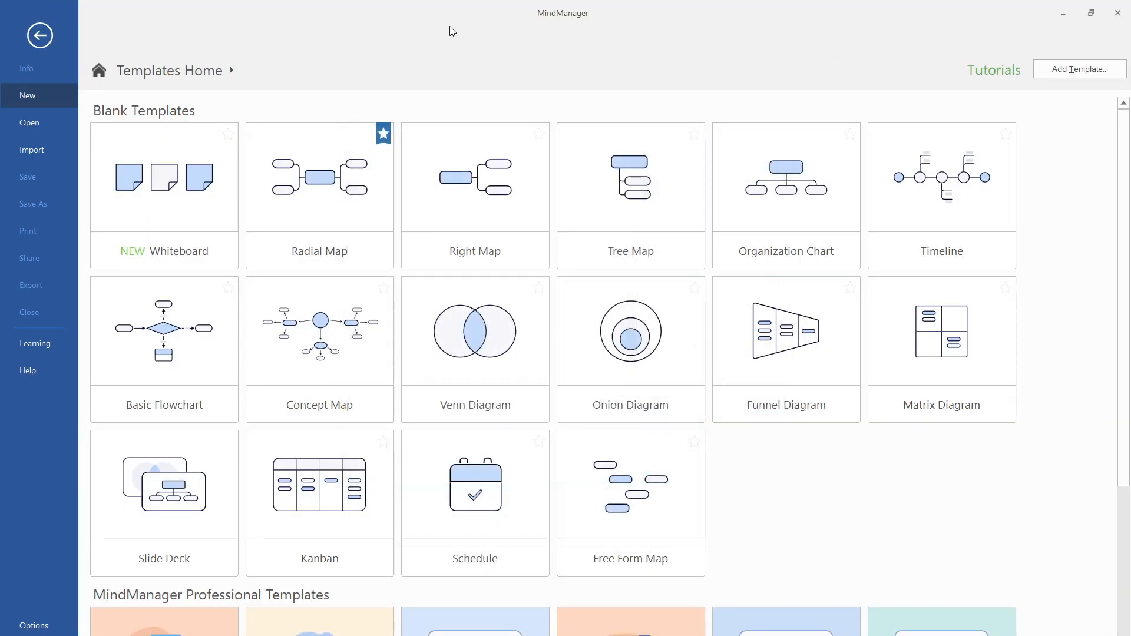
drag(450, 30, 1130, 177)
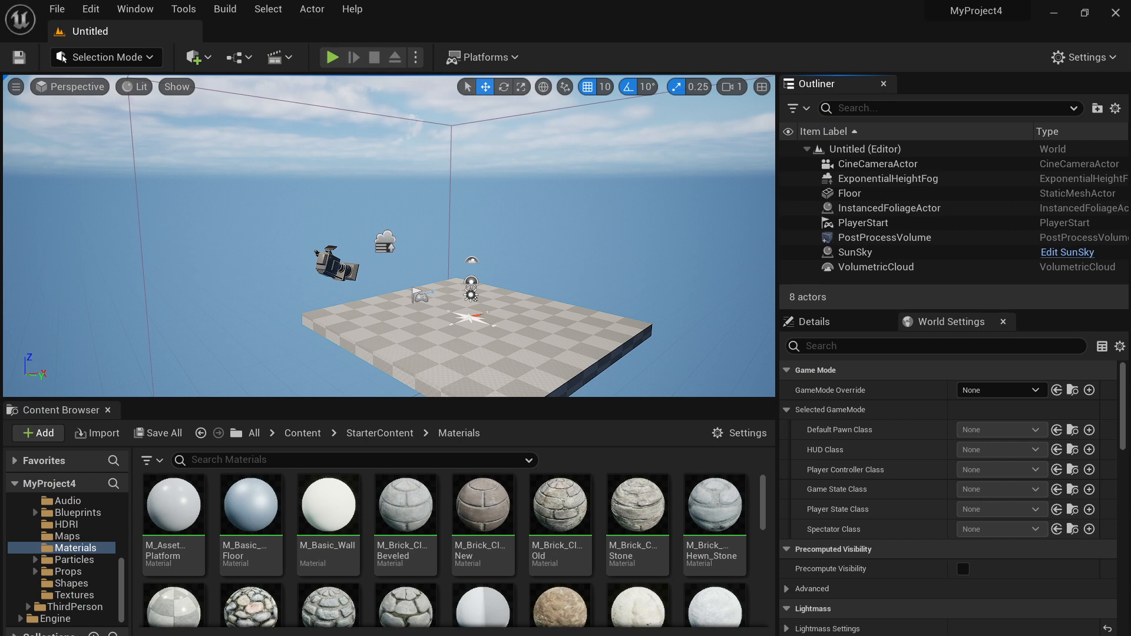
Bring up the UE5_sky mind map maximized and review its sunsky actor, light, fog and cloud groups.
drag(1130, 176, 383, 158)
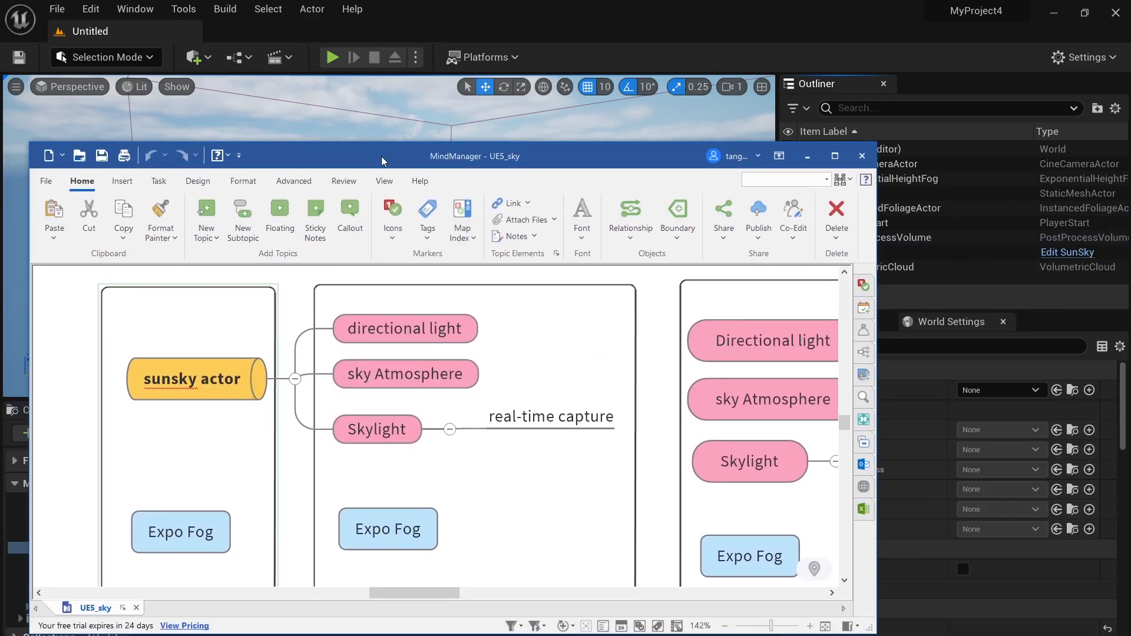
double_click(383, 158)
drag(157, 313, 26, 267)
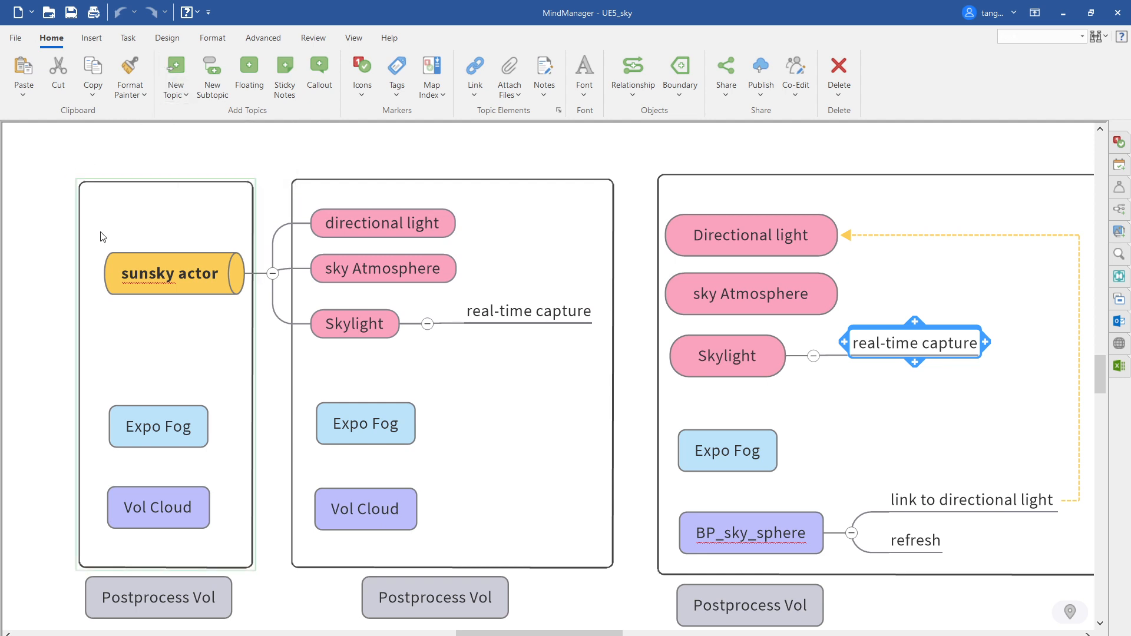
mouse_move(46, 143)
mouse_down()
mouse_move(102, 265)
mouse_move(52, 196)
mouse_move(58, 205)
mouse_up()
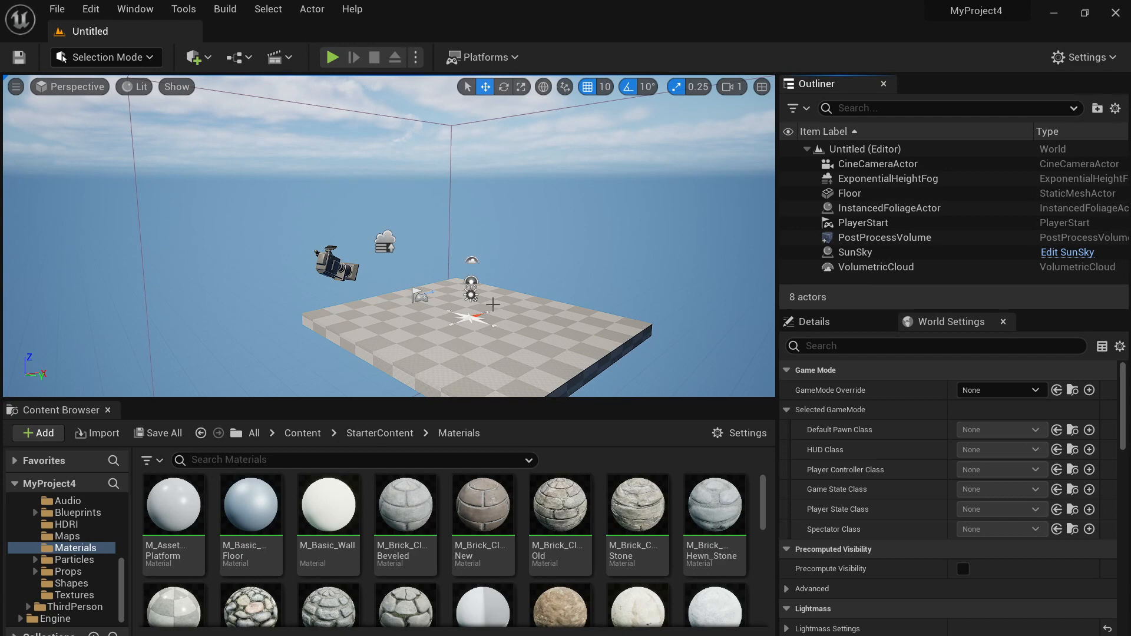
Switch back to Unreal Editor and select the SunSky actor at the middle of the checkered floor.
right_drag(493, 304, 489, 336)
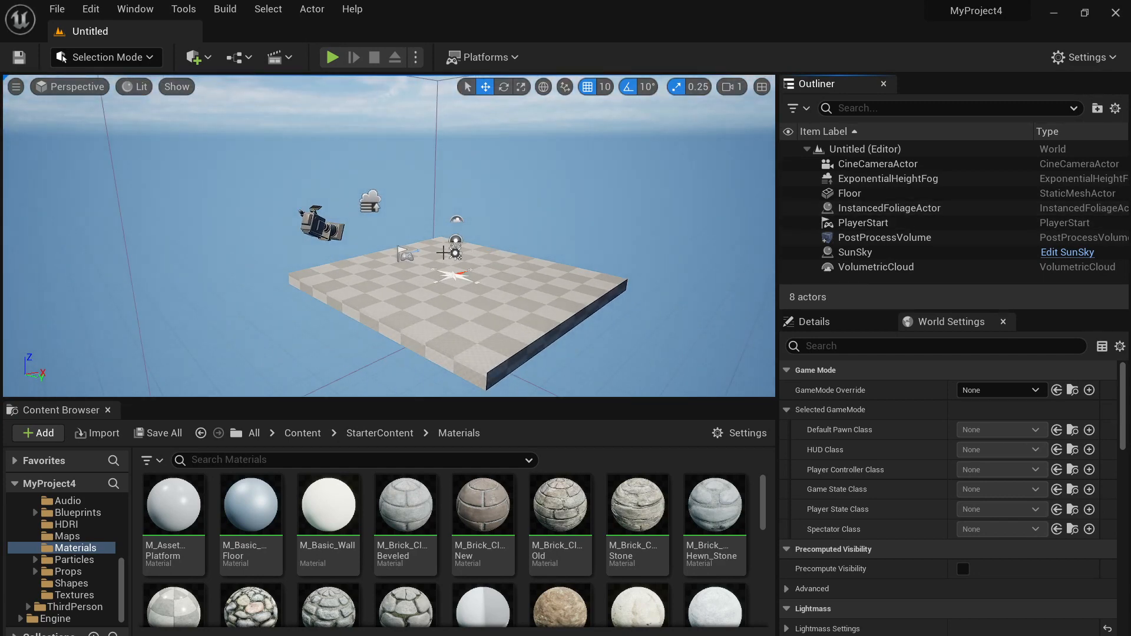
scroll(482, 278, up, 8)
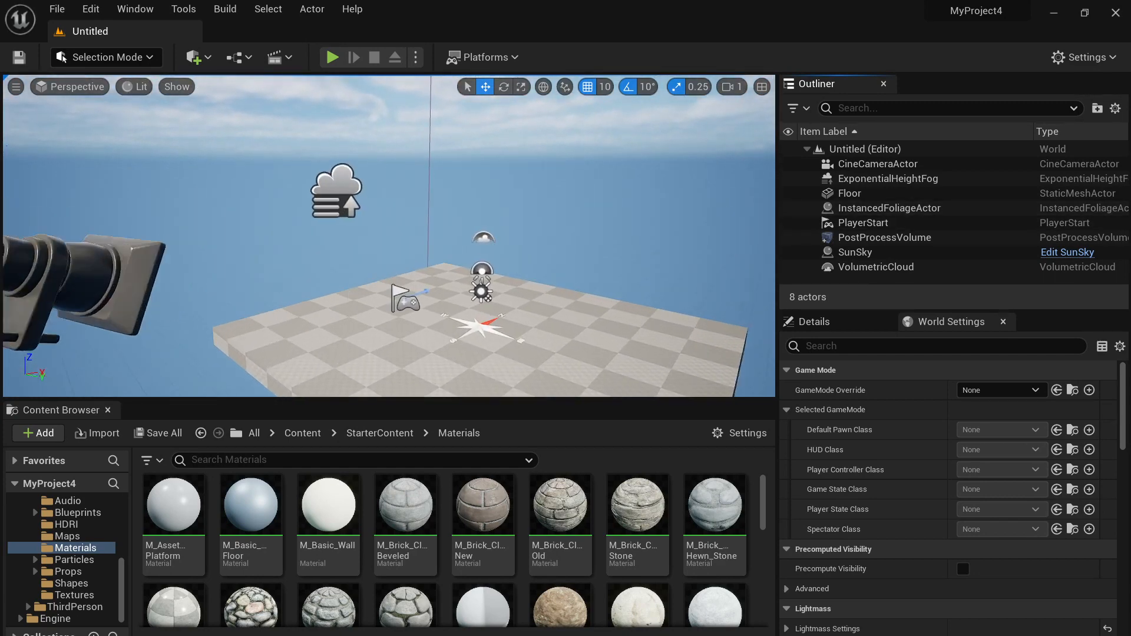
click(442, 259)
scroll(443, 259, up, 6)
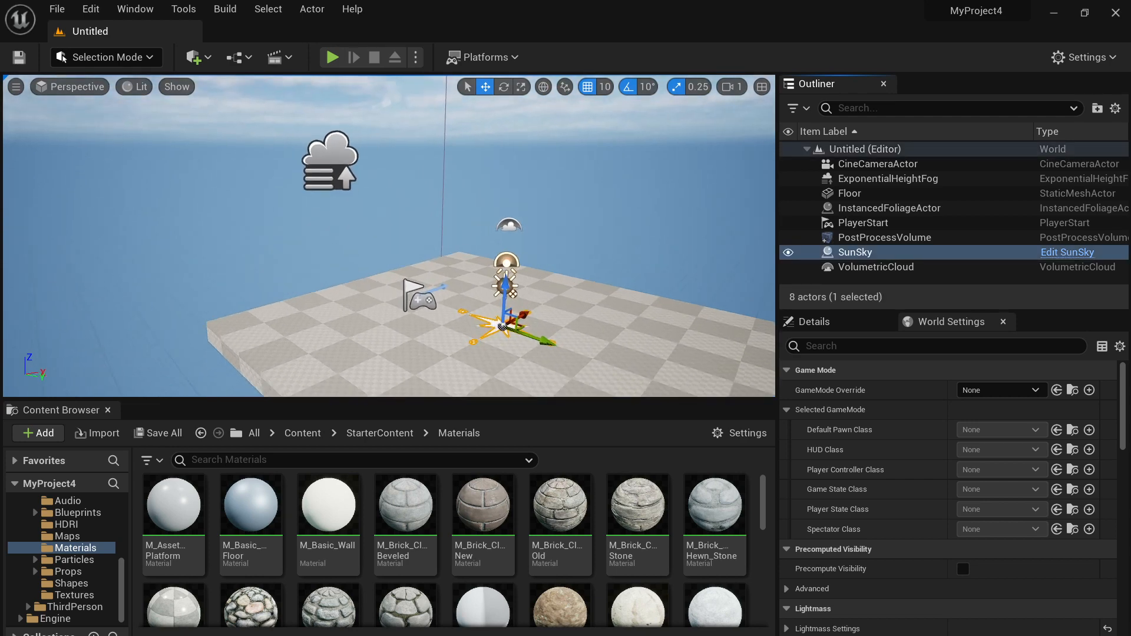
right_drag(442, 259, 471, 260)
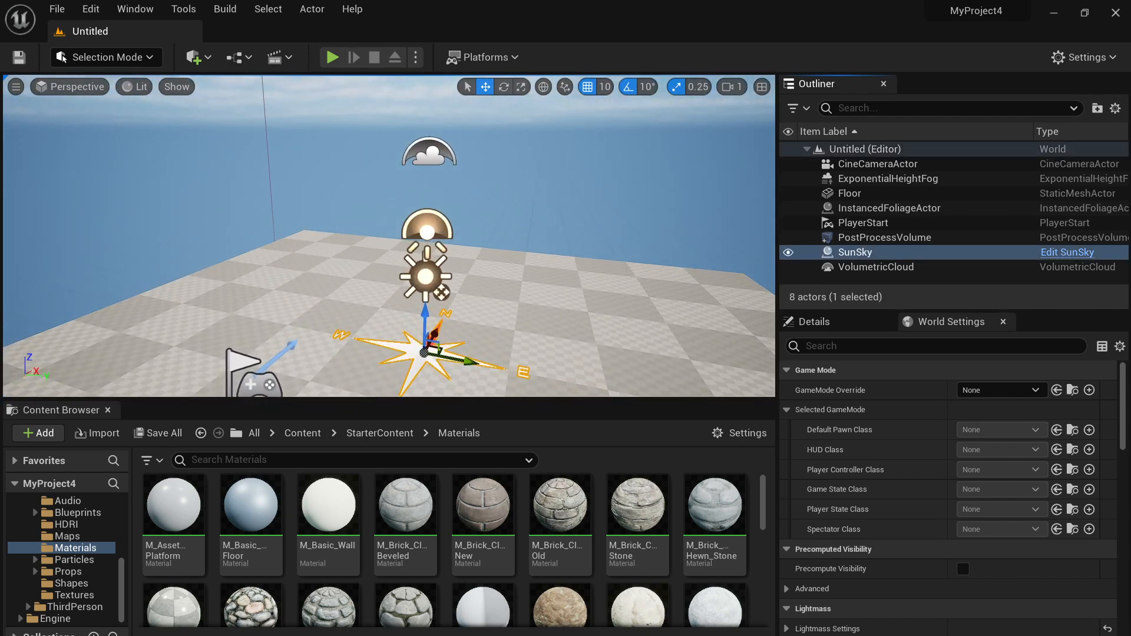
Locate the SunSky actor's source asset and open its blueprint docked beside the Untitled level.
right_click(900, 252)
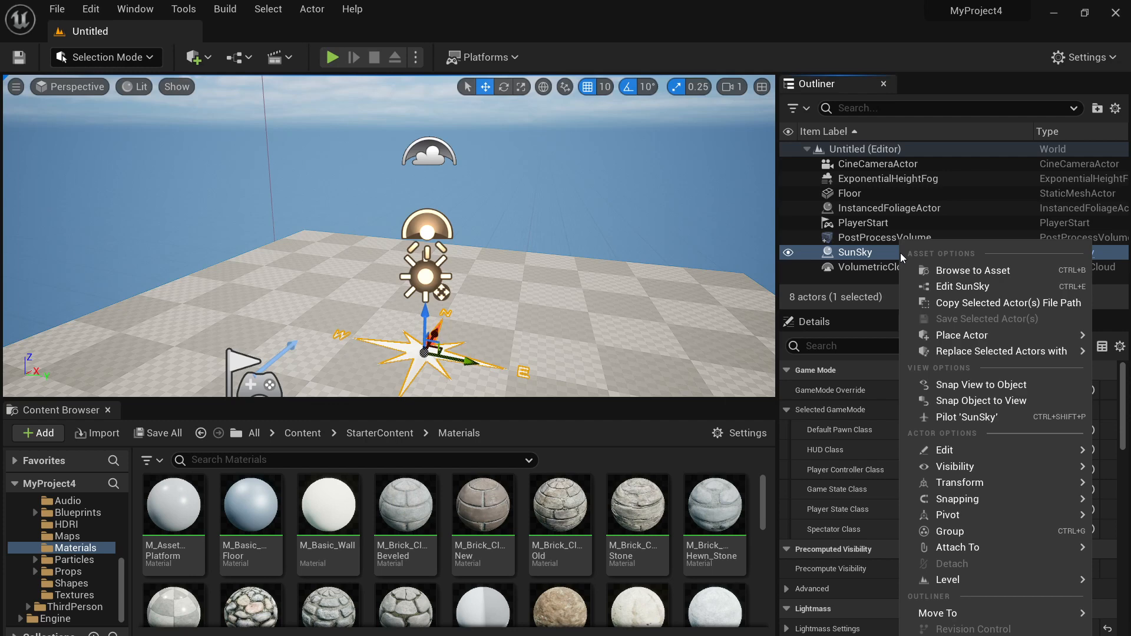
click(947, 272)
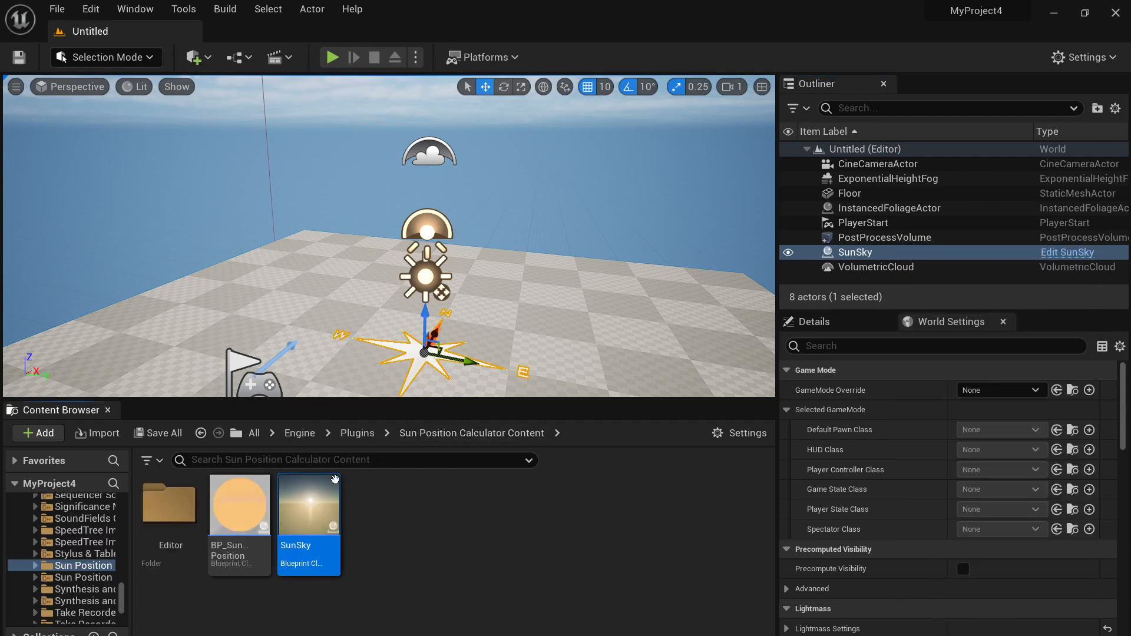
double_click(307, 508)
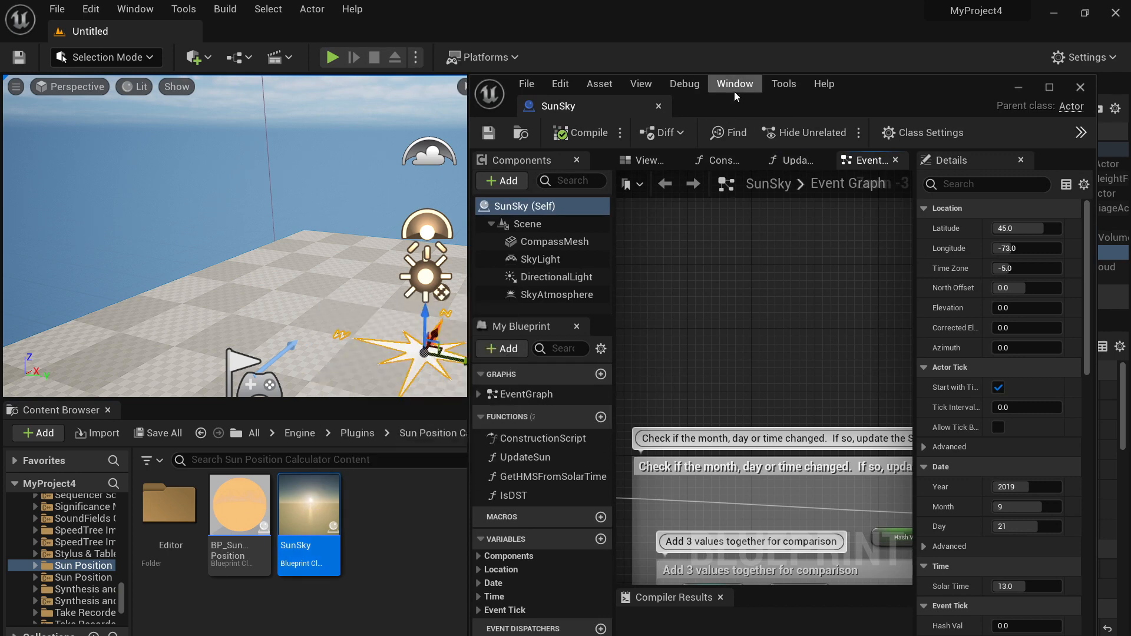
drag(542, 108, 228, 27)
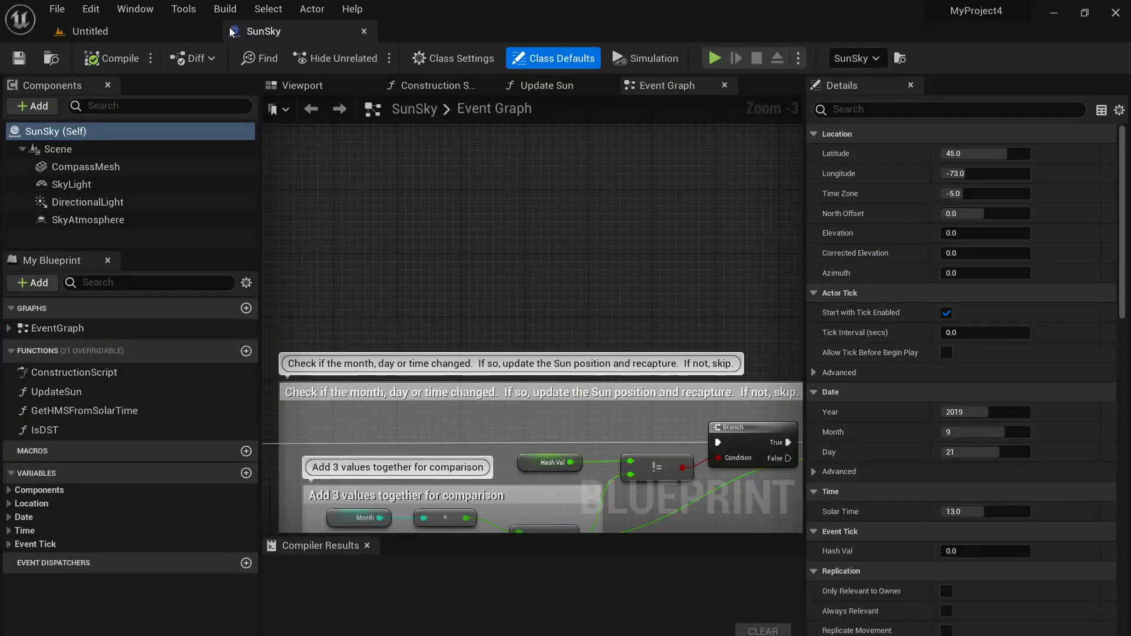
Inspect the SkyLight, DirectionalLight and SkyAtmosphere components of the SunSky blueprint, and close the blueprint.
scroll(412, 170, down, 4)
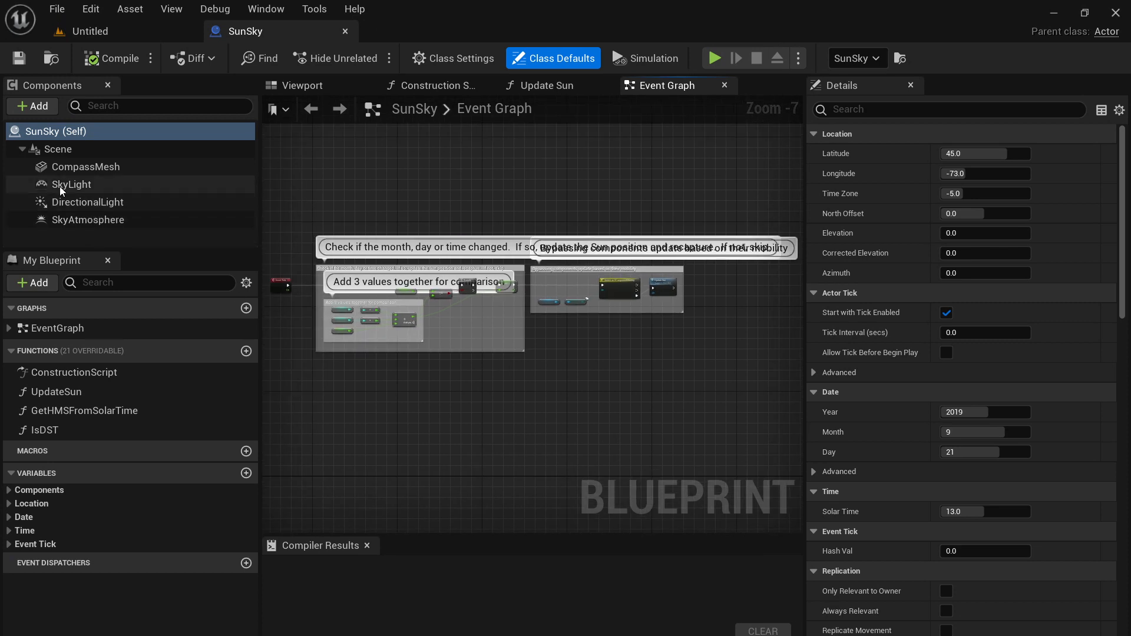
click(296, 87)
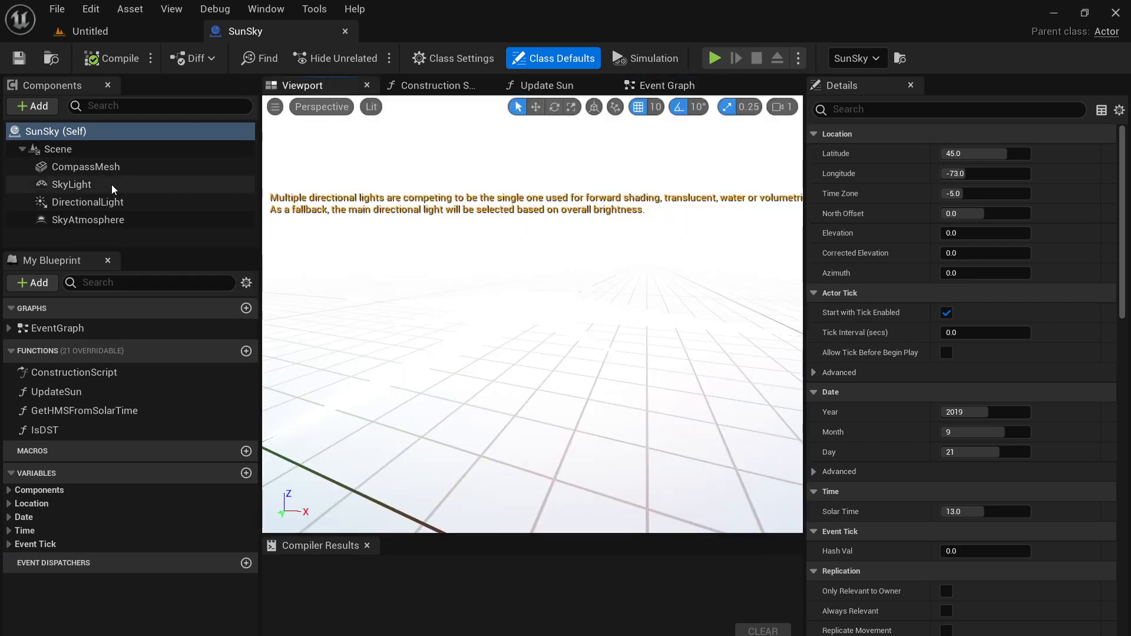
click(83, 185)
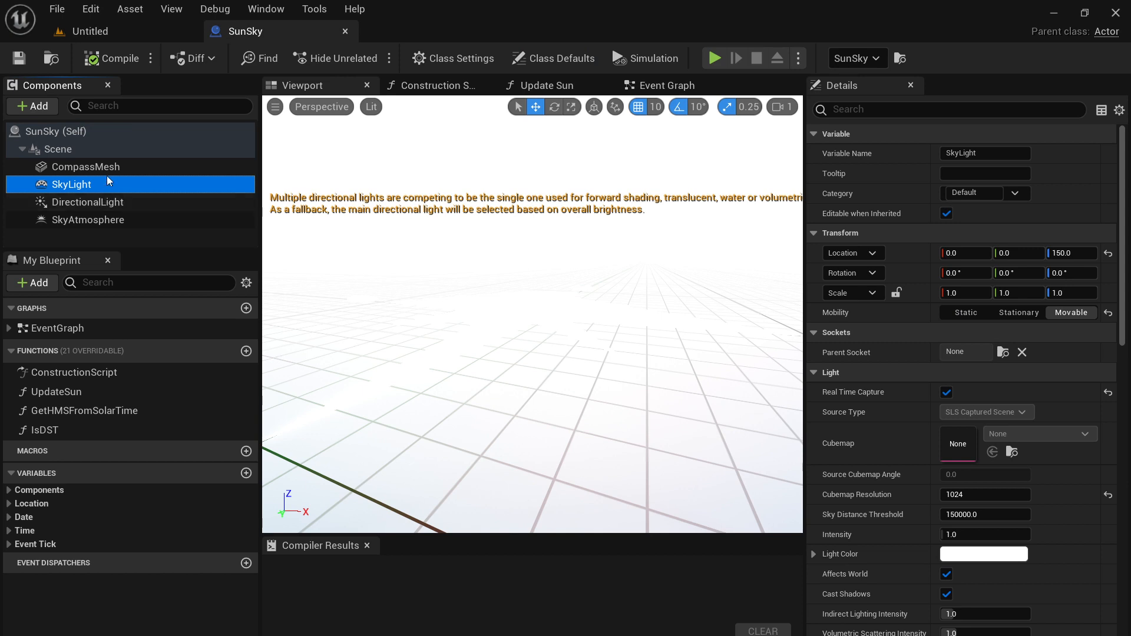
click(88, 203)
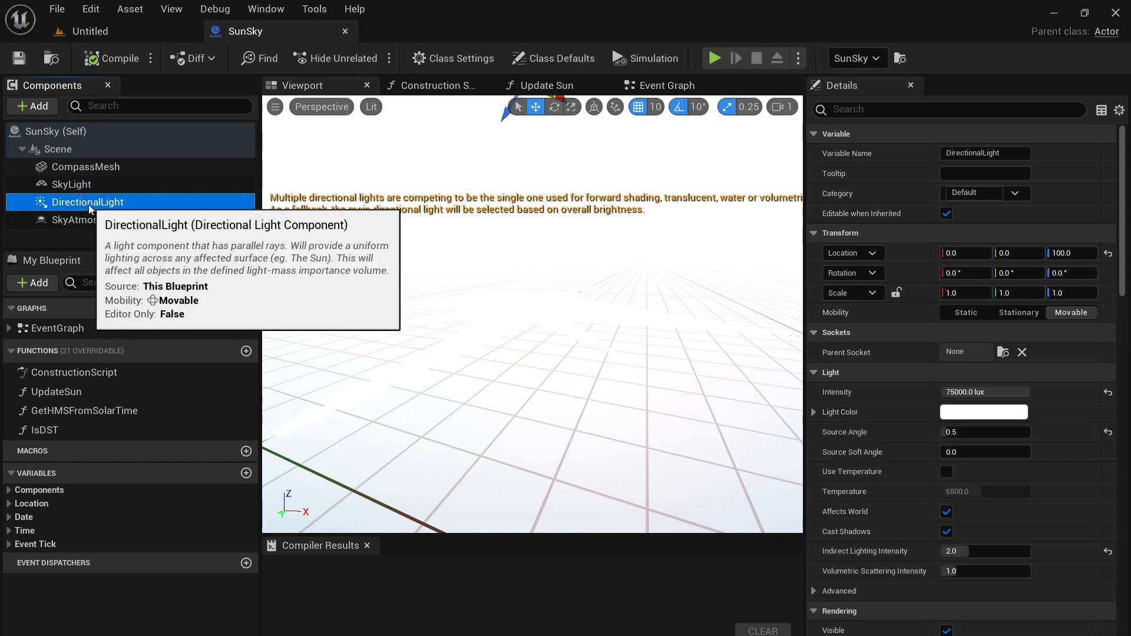
click(109, 222)
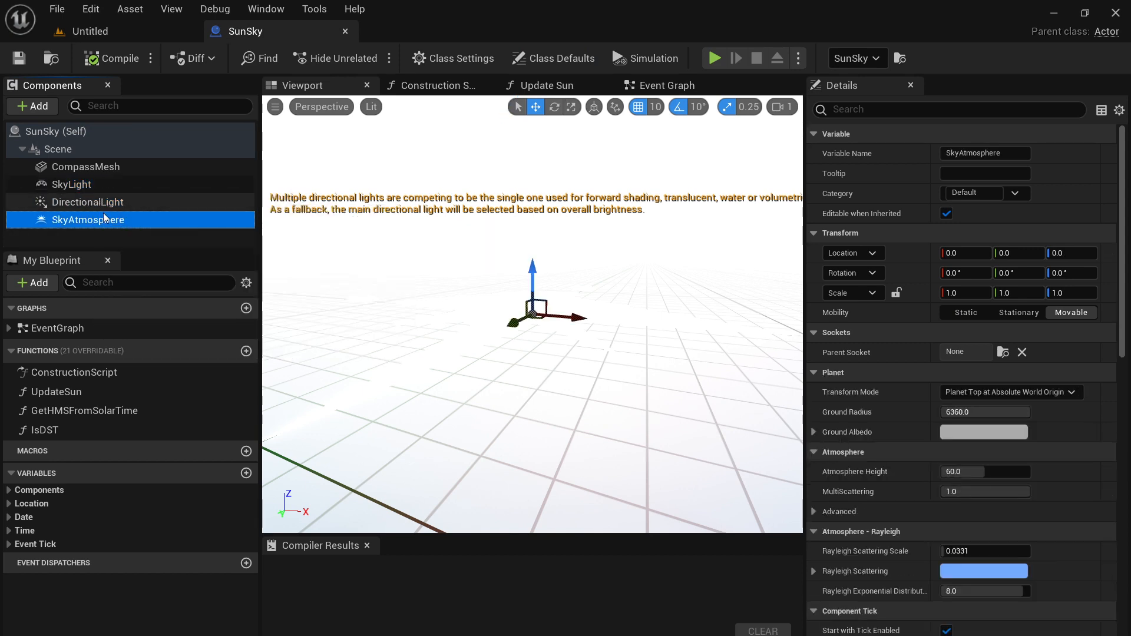
click(88, 202)
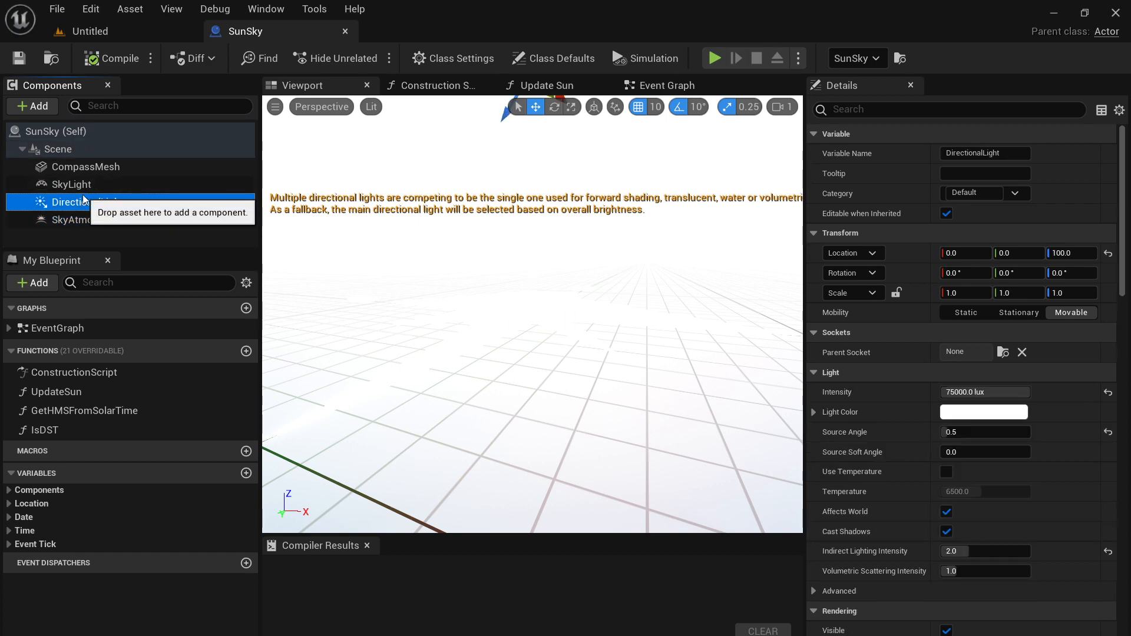
click(89, 188)
click(91, 203)
click(94, 221)
click(93, 203)
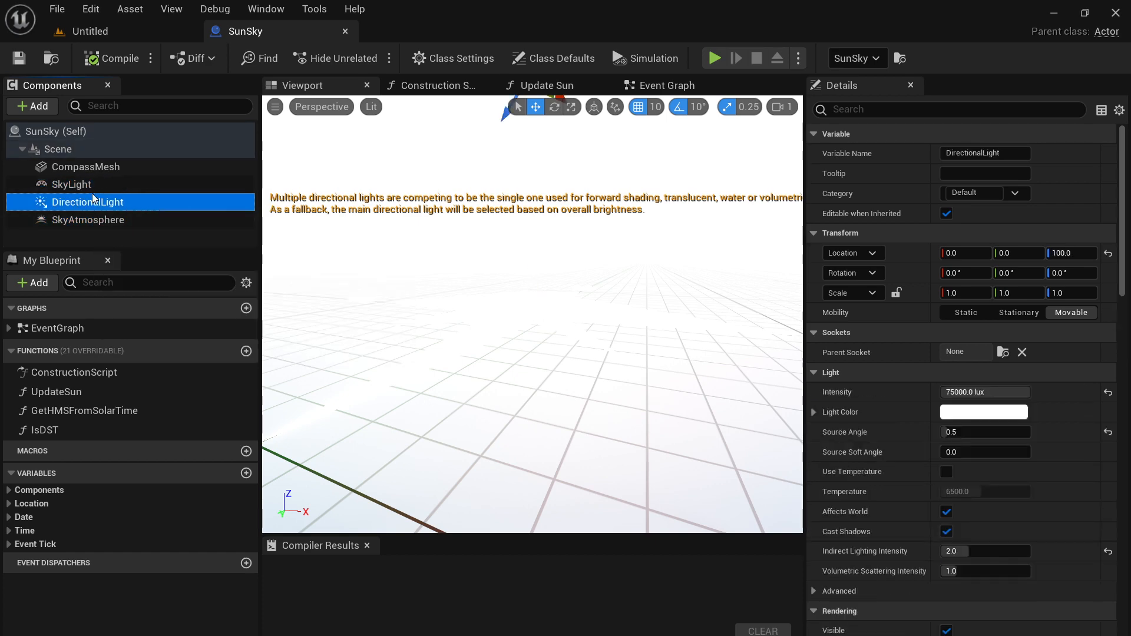
click(93, 187)
click(103, 225)
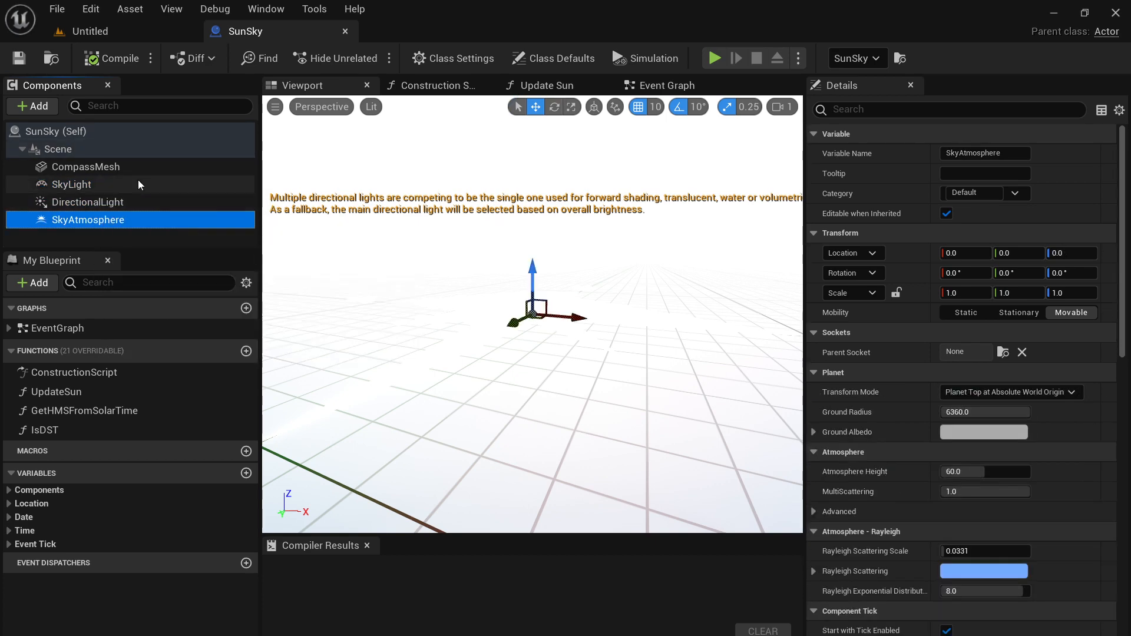
click(345, 31)
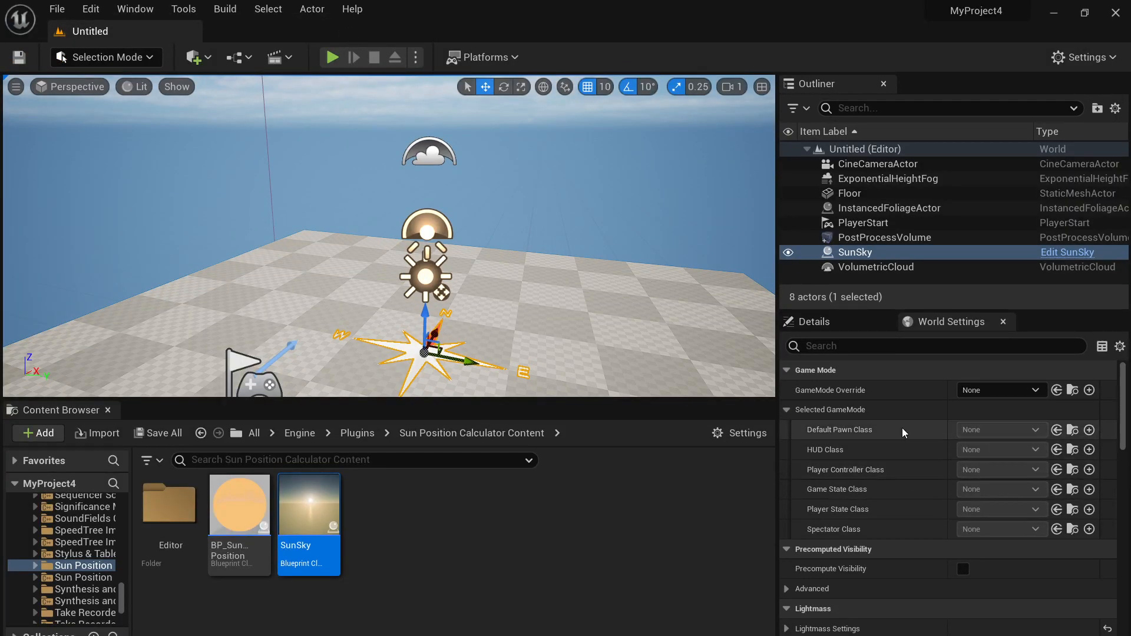
Lower the SunSky actor's Solar Time to about 6.55 and check the sky around the compass.
click(819, 321)
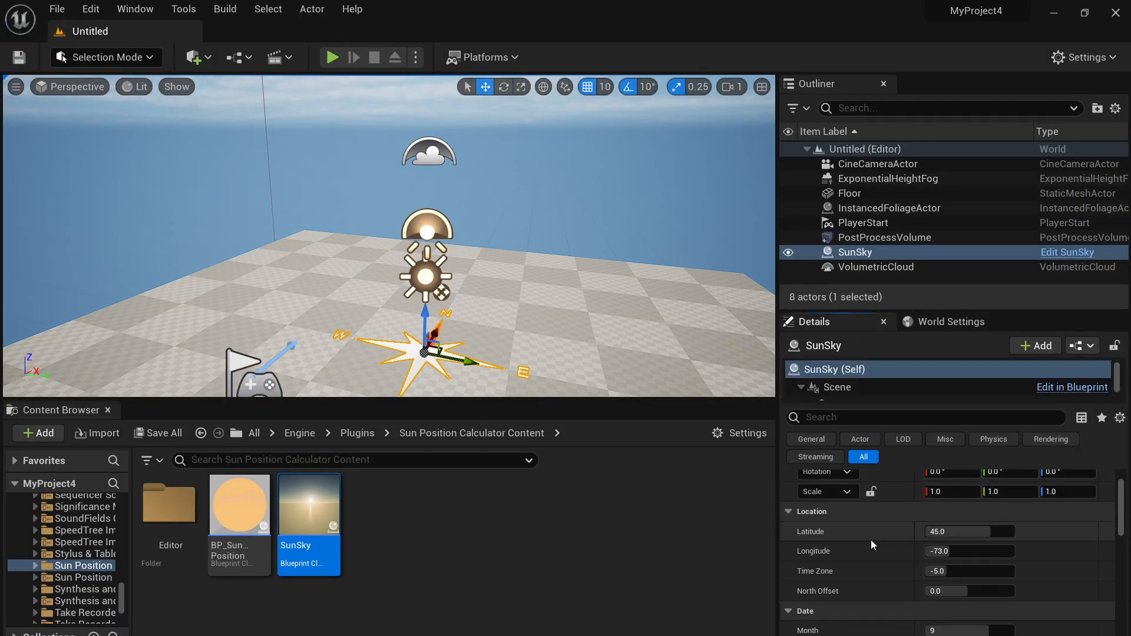
scroll(935, 589, down, 1)
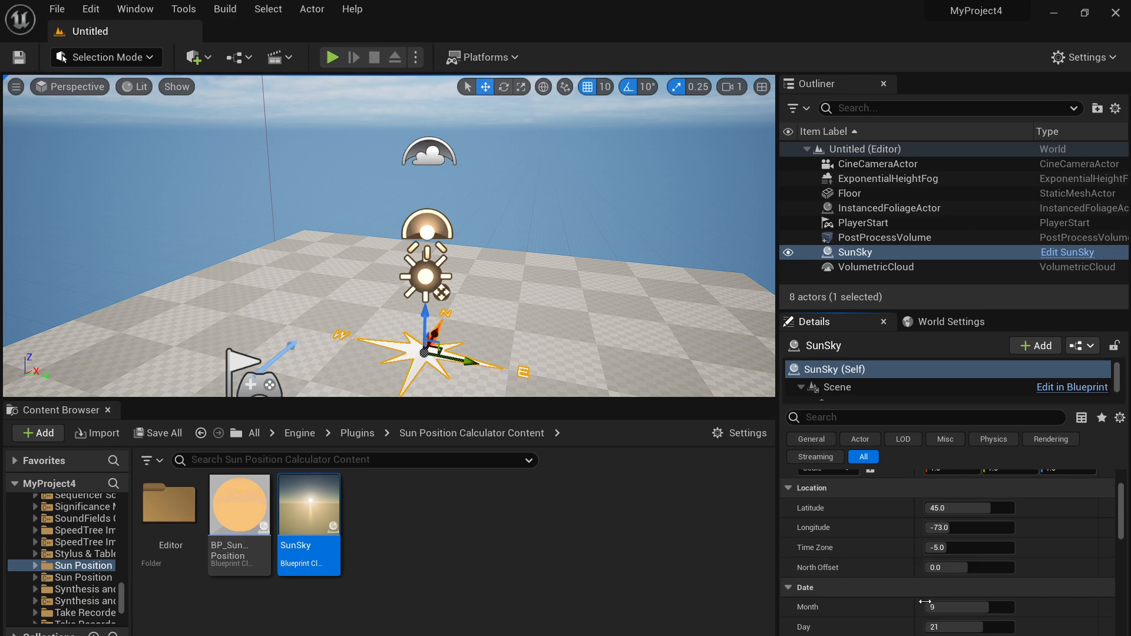
scroll(938, 602, down, 3)
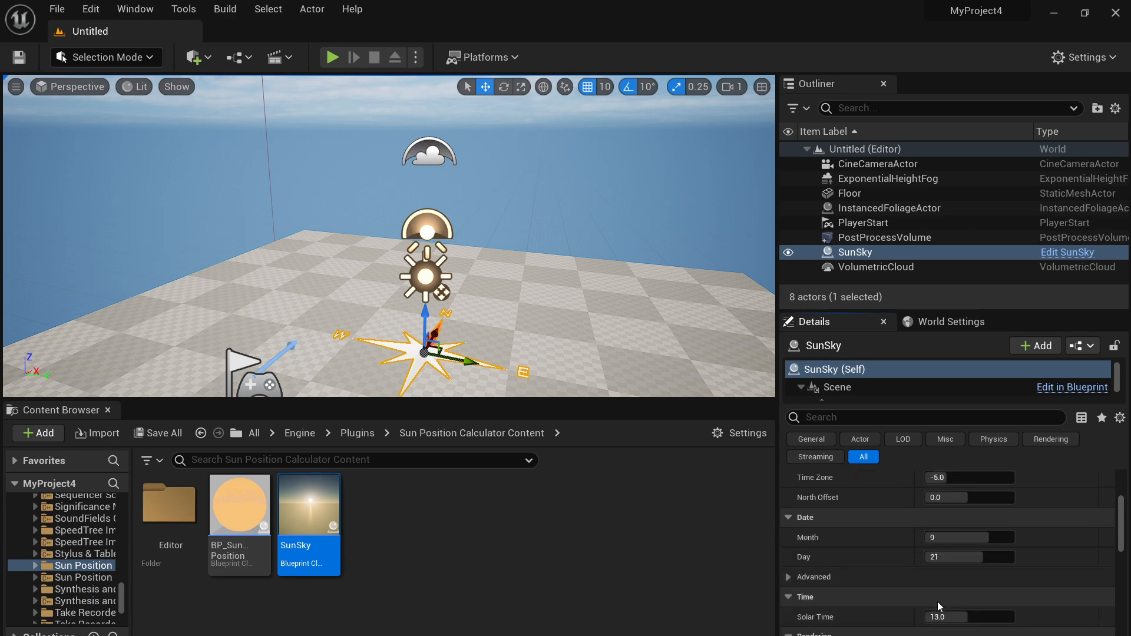
drag(965, 616, 930, 617)
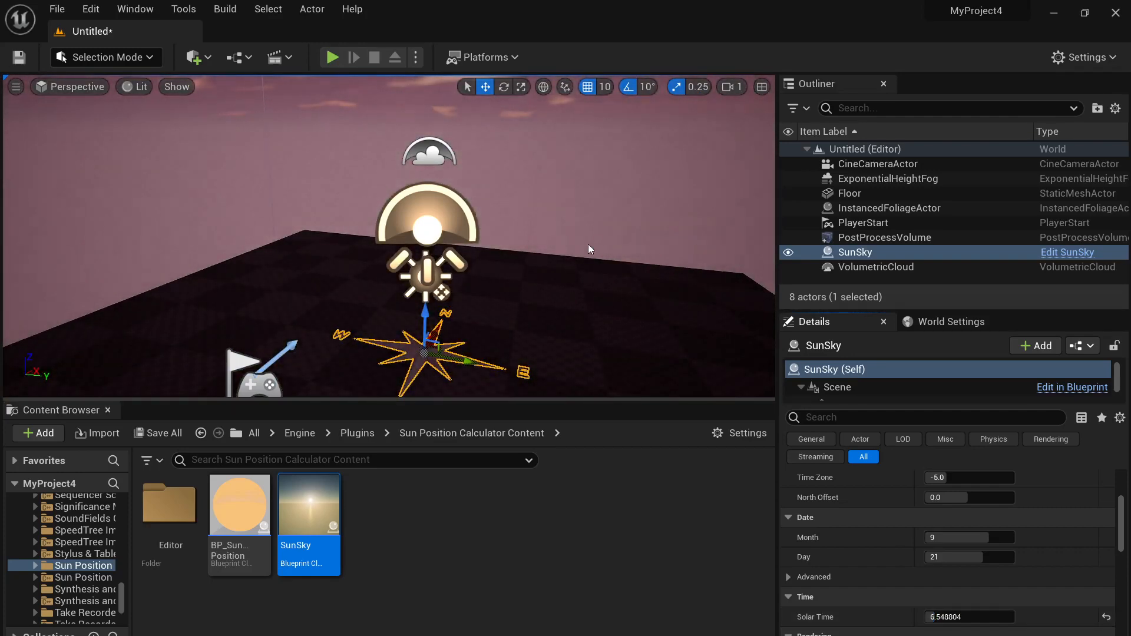
right_drag(587, 249, 642, 276)
Lower the SunSky actor's Solar Time further, settling on about 5.73, and view the horizon.
click(966, 616)
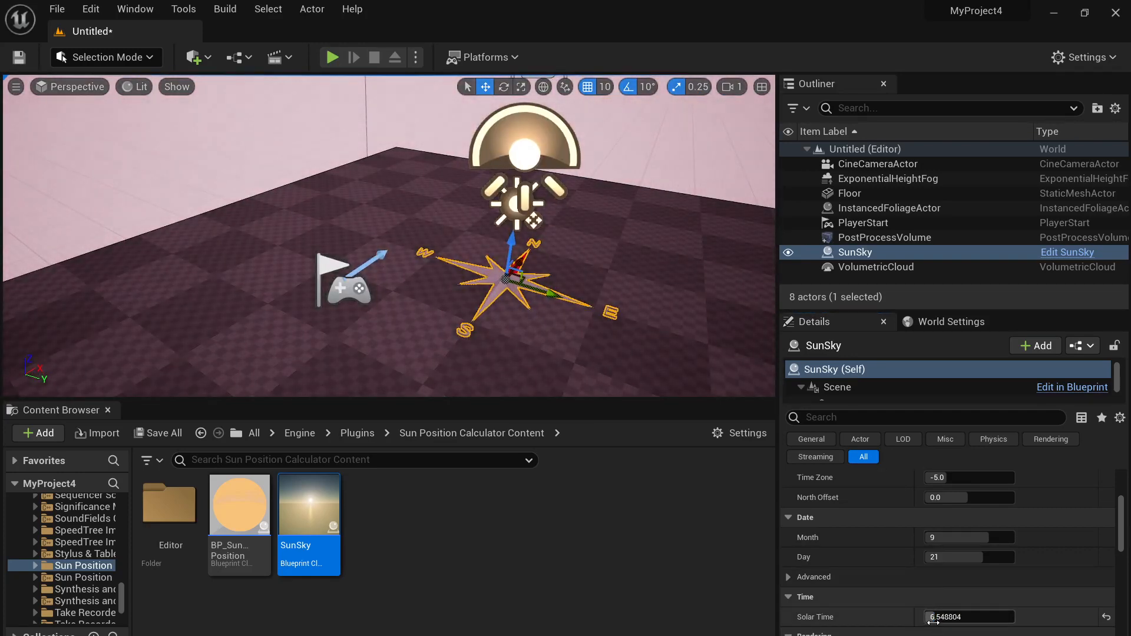
text(4.0)
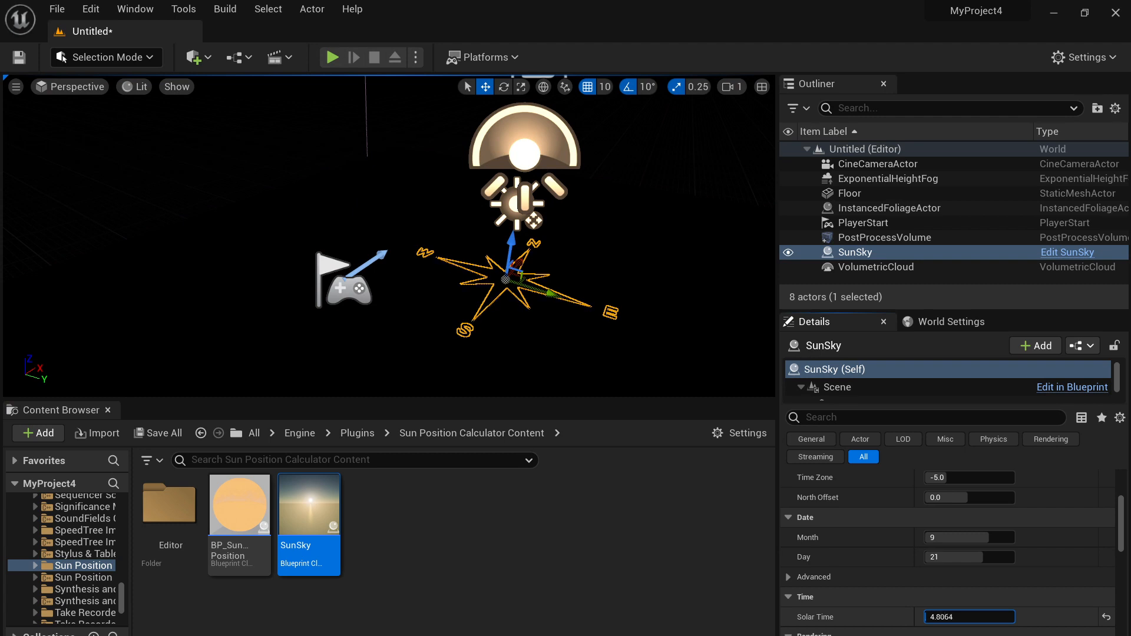
drag(928, 617, 933, 616)
mouse_move(589, 268)
right_down()
mouse_move(597, 189)
mouse_move(551, 288)
mouse_move(580, 235)
mouse_move(583, 182)
mouse_move(613, 218)
mouse_move(633, 191)
mouse_move(625, 171)
mouse_move(591, 280)
right_up()
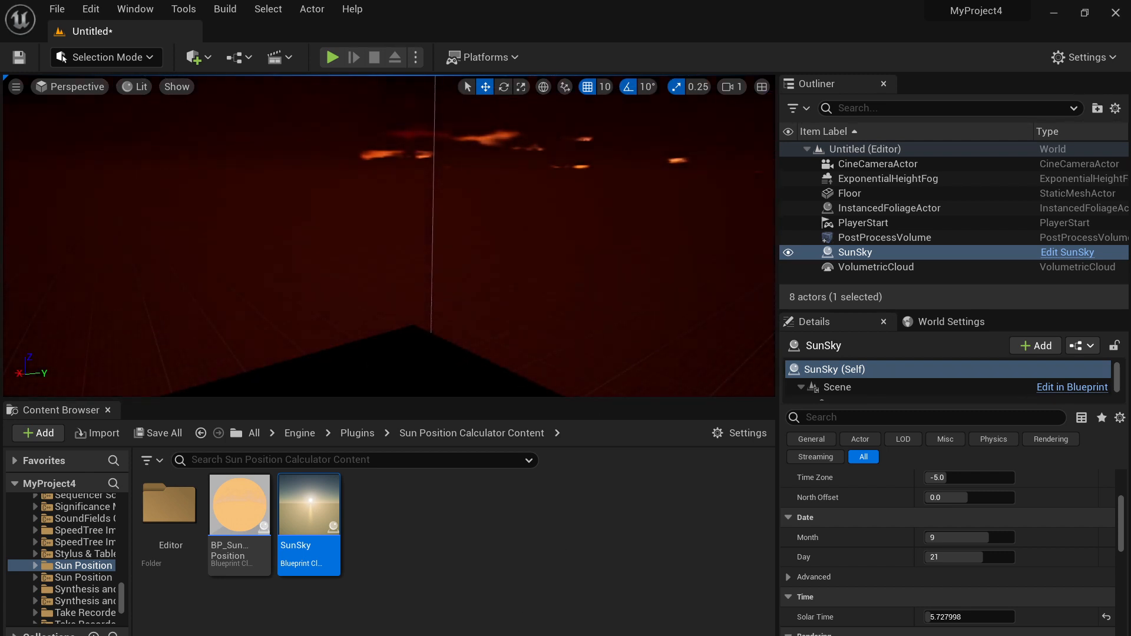
Check the UE5_sky mind map against the level, viewing the PostProcessVolume and SunSky settings and the floor.
key(alt+Tab)
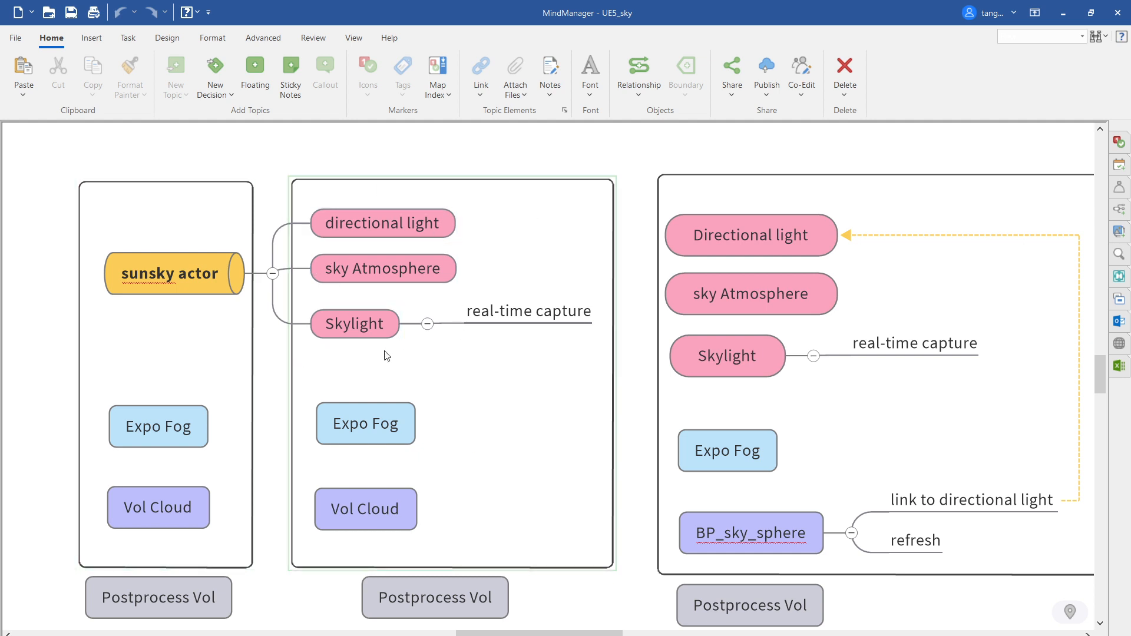
key(alt+Tab)
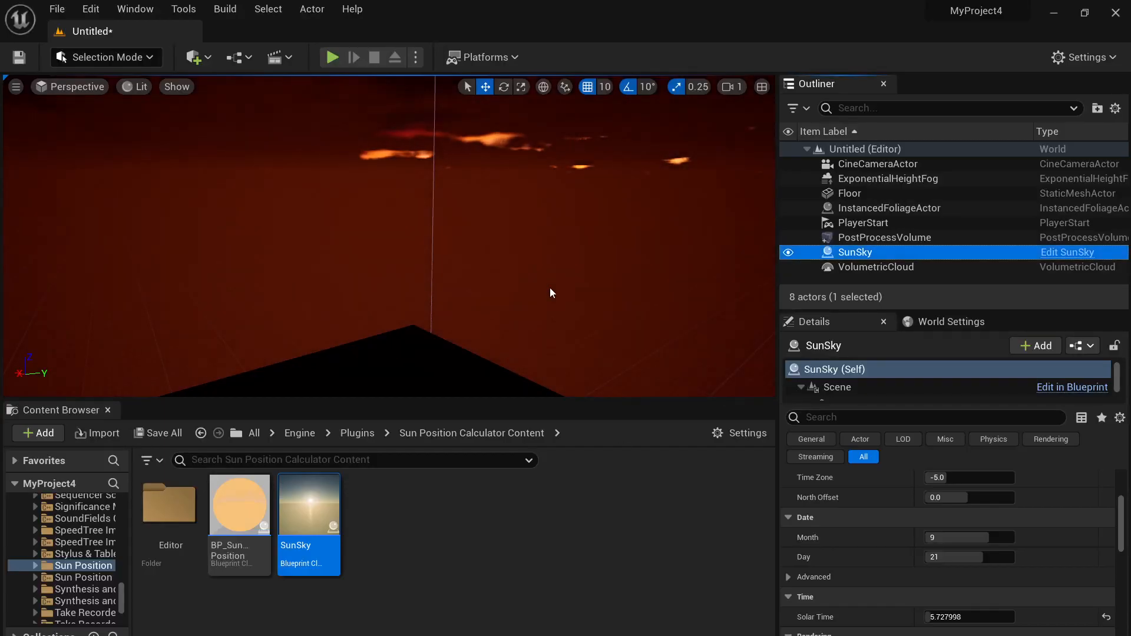
click(858, 239)
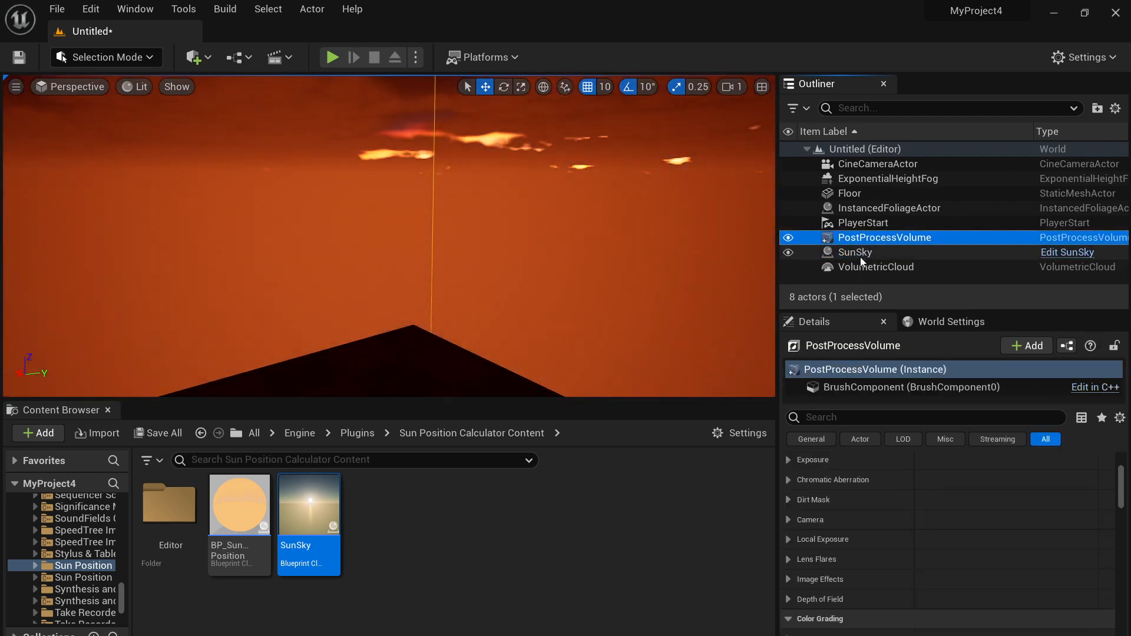
click(860, 255)
right_drag(578, 257, 595, 327)
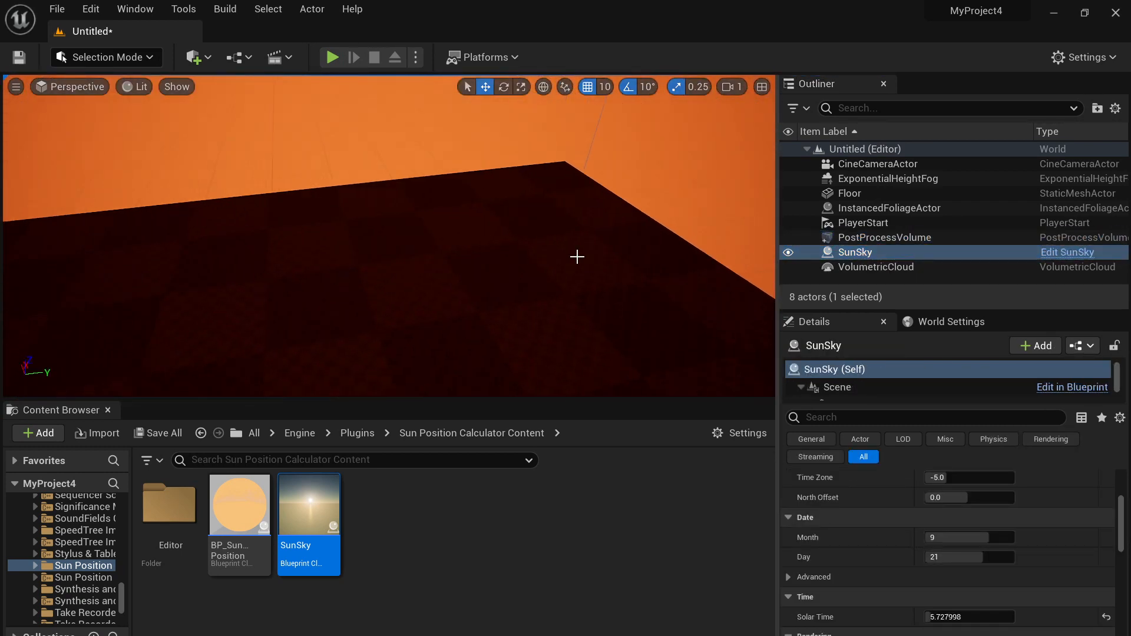
Delete the SunSky actor from the level and look around the unlit scene.
key(Delete)
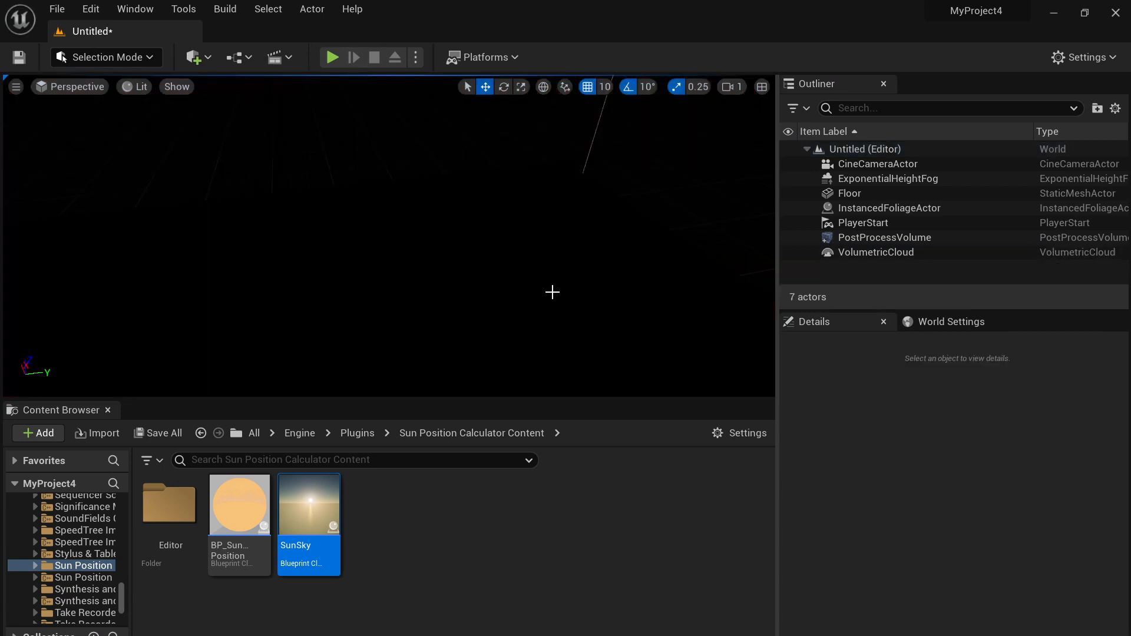
right_drag(553, 293, 671, 245)
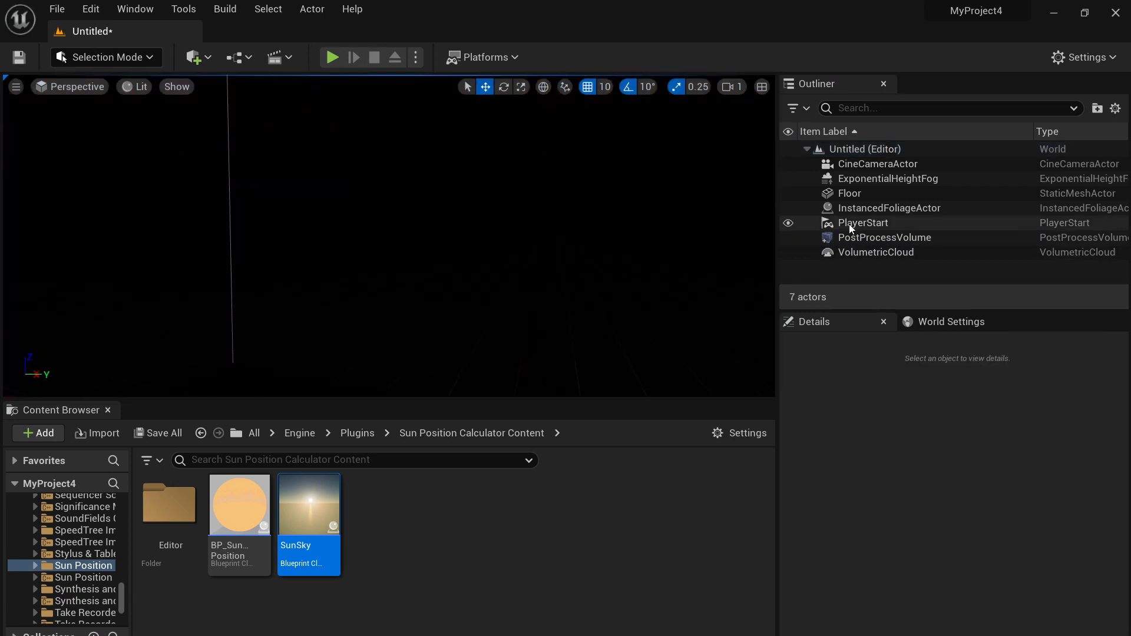
right_drag(652, 315, 636, 351)
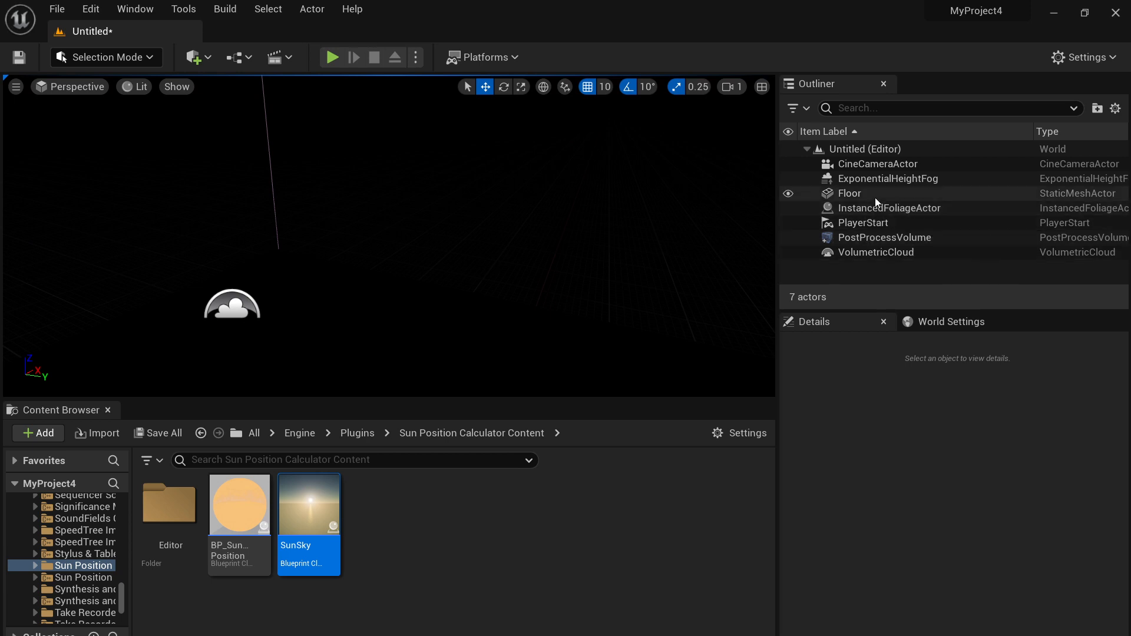
right_drag(346, 290, 247, 140)
Set the viewport view mode to Unlit and inspect the VolumetricCloud actor above the floor.
click(135, 88)
click(168, 145)
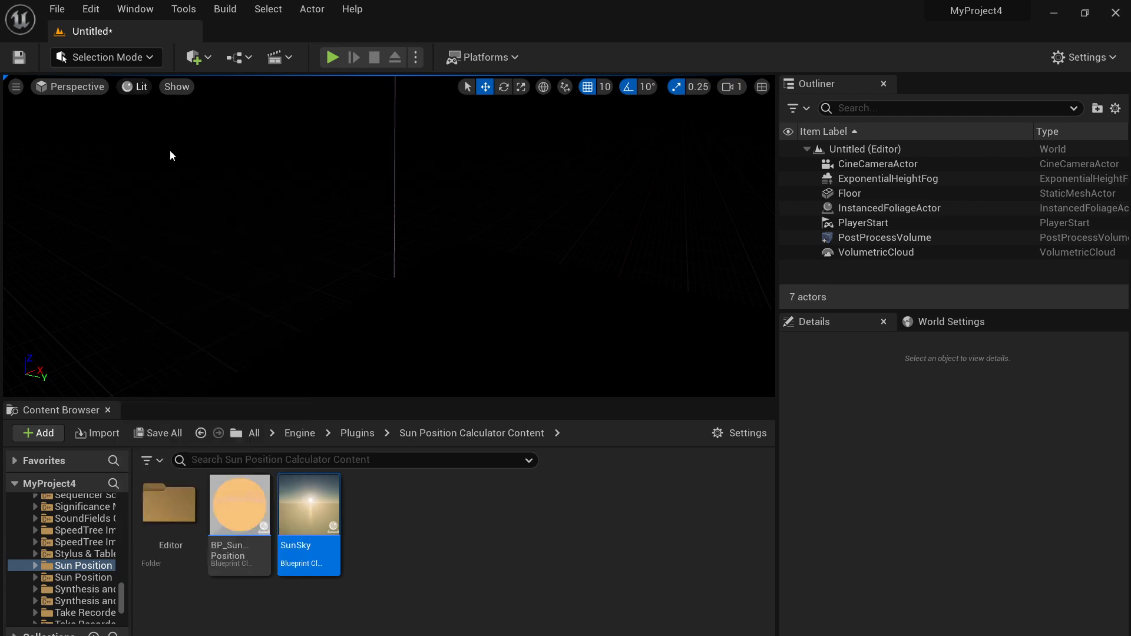
right_drag(270, 227, 342, 172)
click(329, 258)
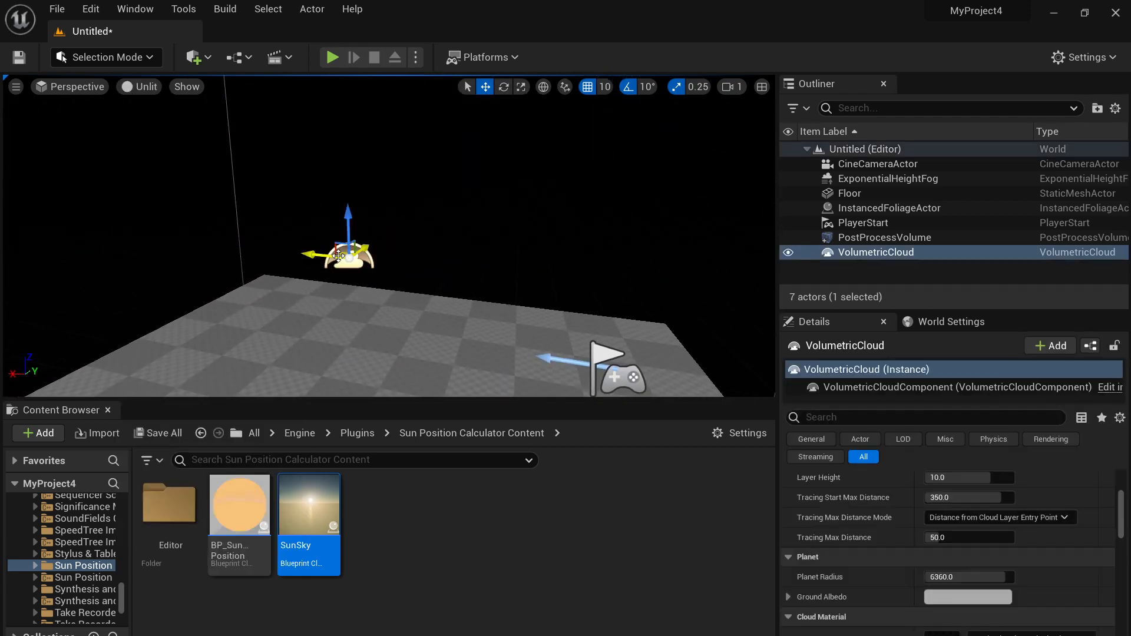
mouse_move(354, 279)
right_down()
mouse_move(353, 141)
mouse_move(345, 270)
mouse_move(312, 289)
mouse_move(362, 277)
right_up()
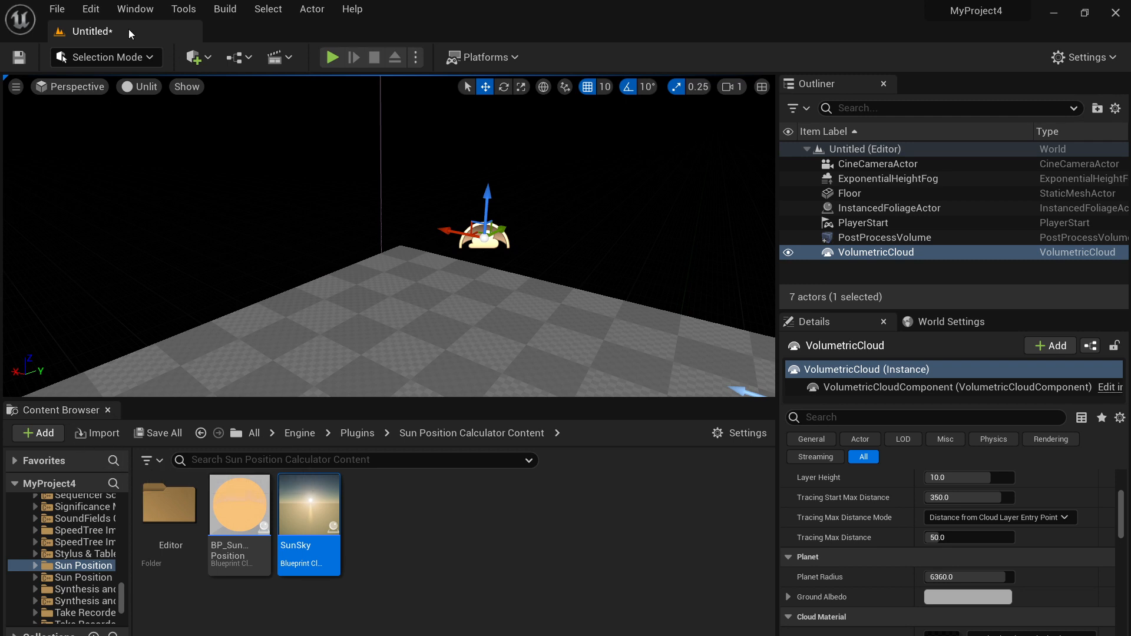
Place a Directional Light above the floor and set the viewport view mode to Lit.
click(206, 59)
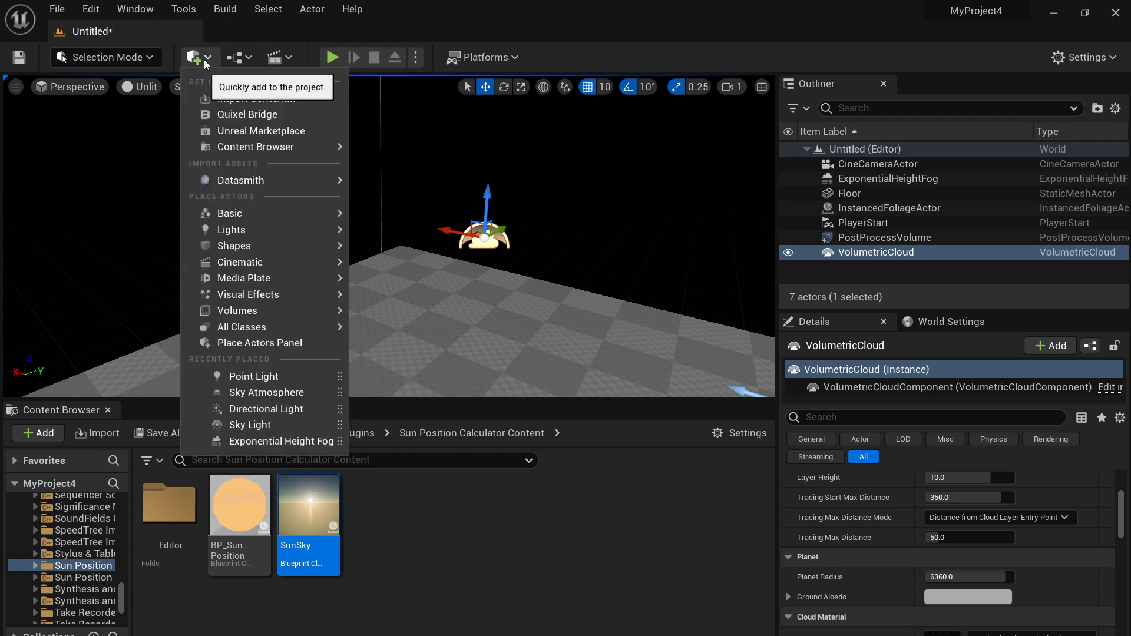
click(243, 344)
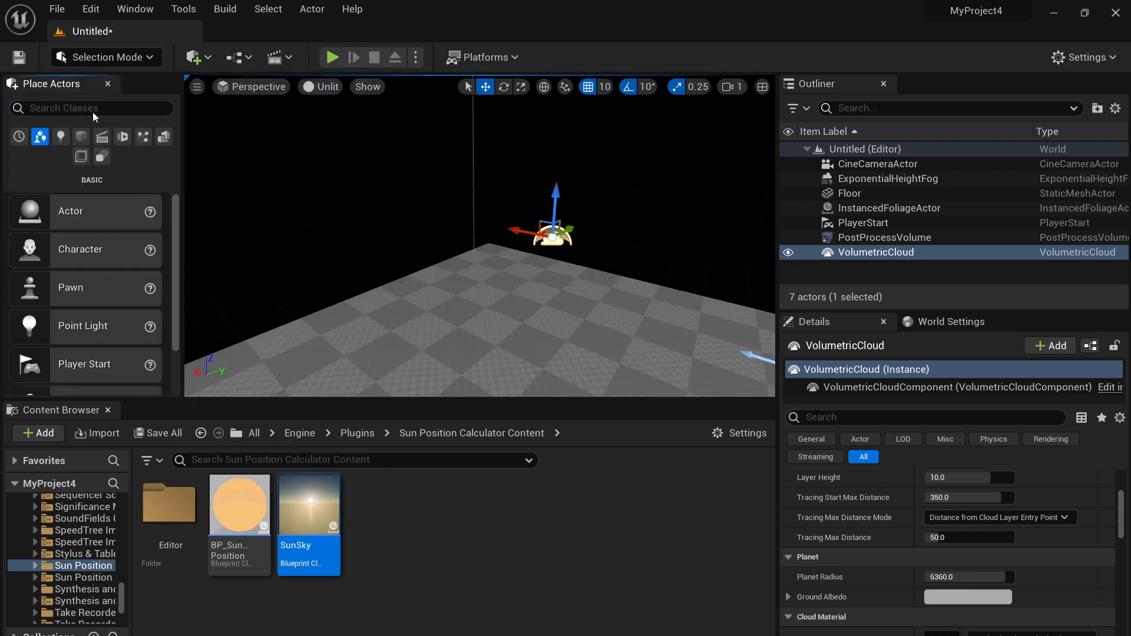
click(62, 136)
drag(198, 228, 440, 315)
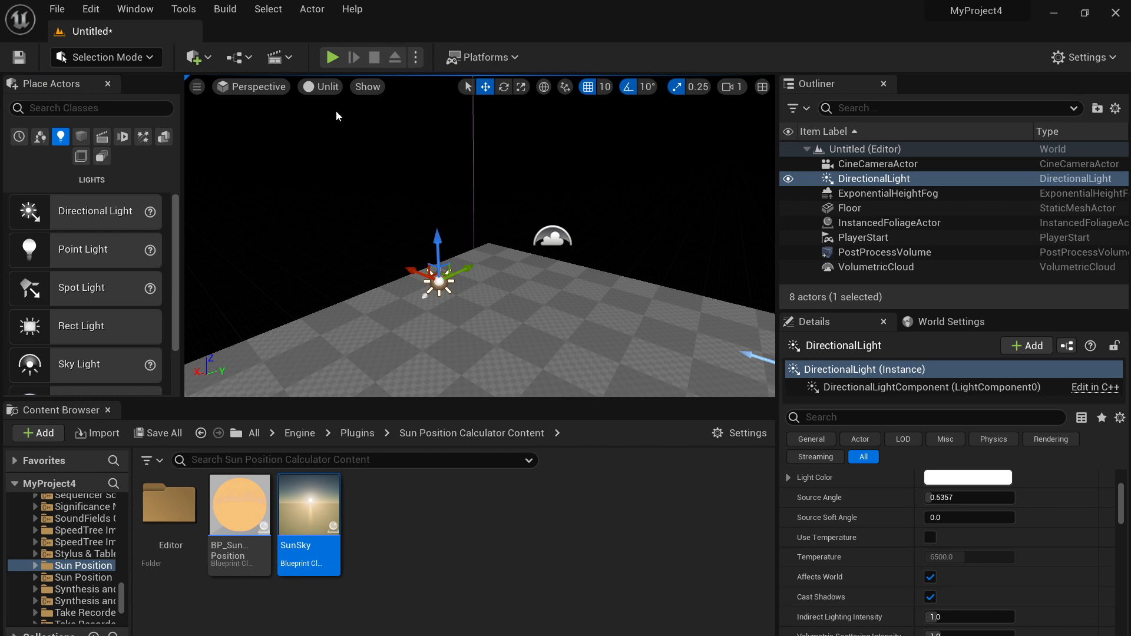
click(334, 87)
click(347, 128)
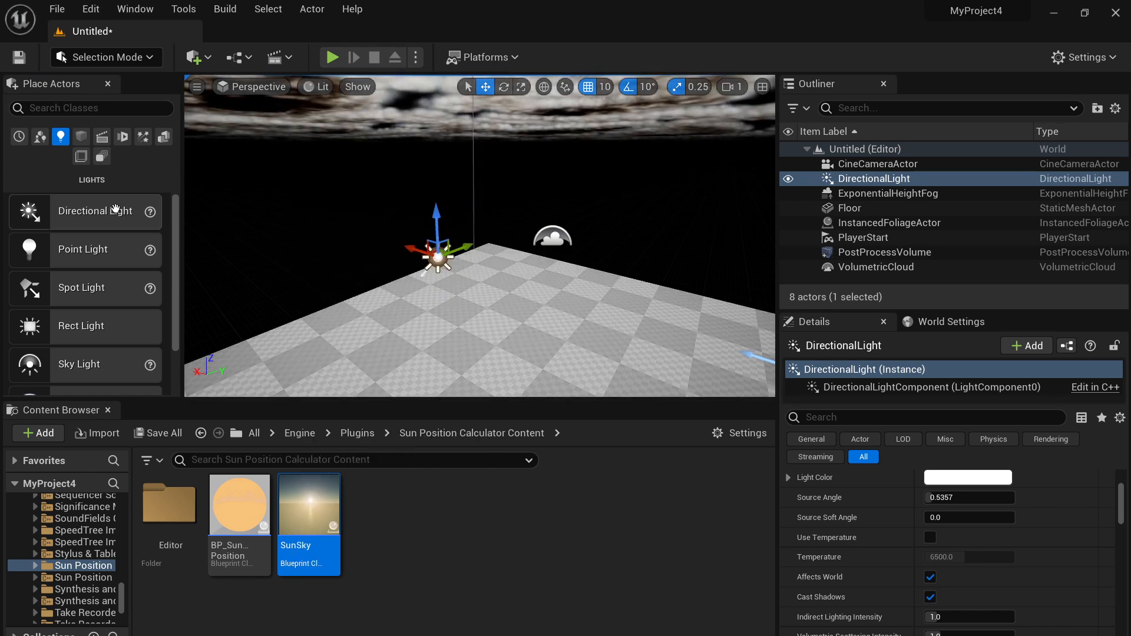
Find the sky actors among the placeable classes and add a Sky Light and a Sky Atmosphere to the floor area.
click(83, 115)
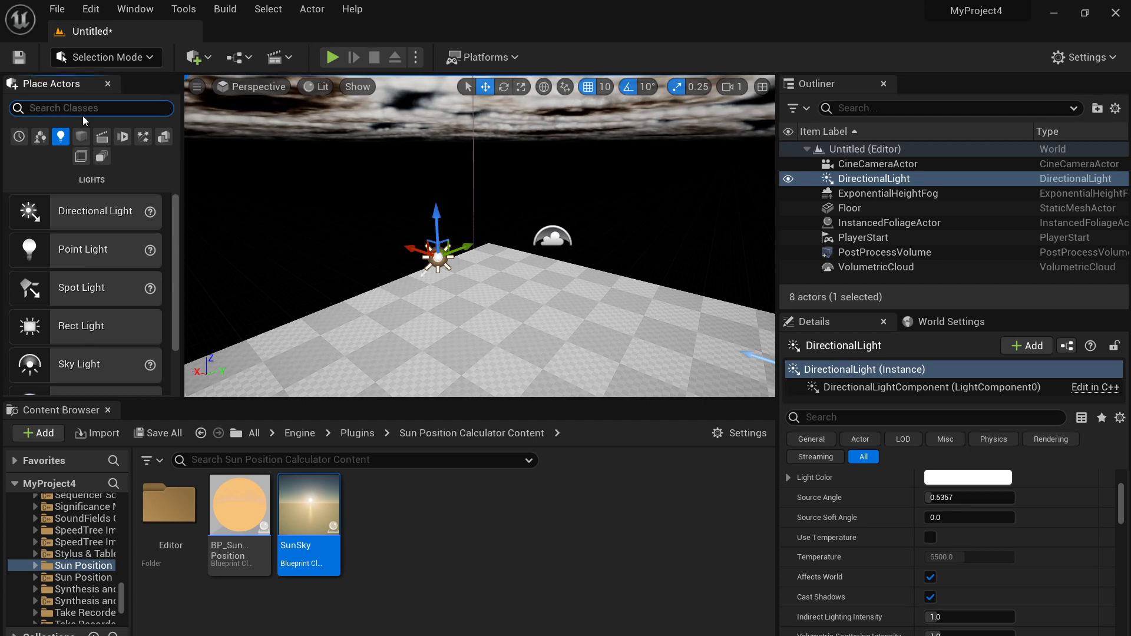
text(sky)
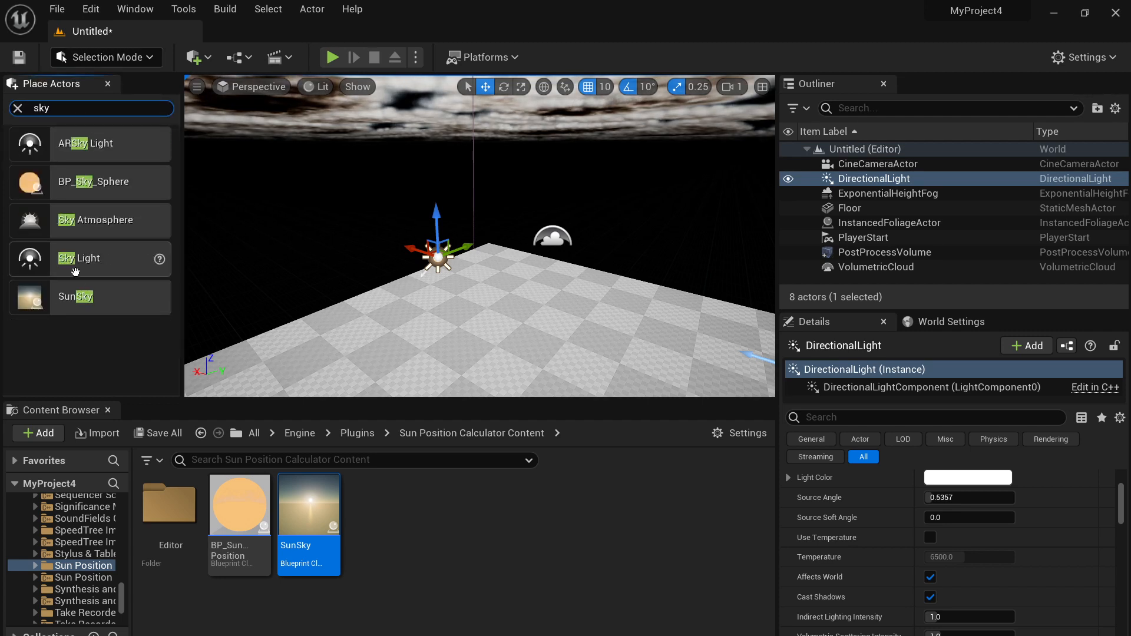
drag(30, 258, 432, 289)
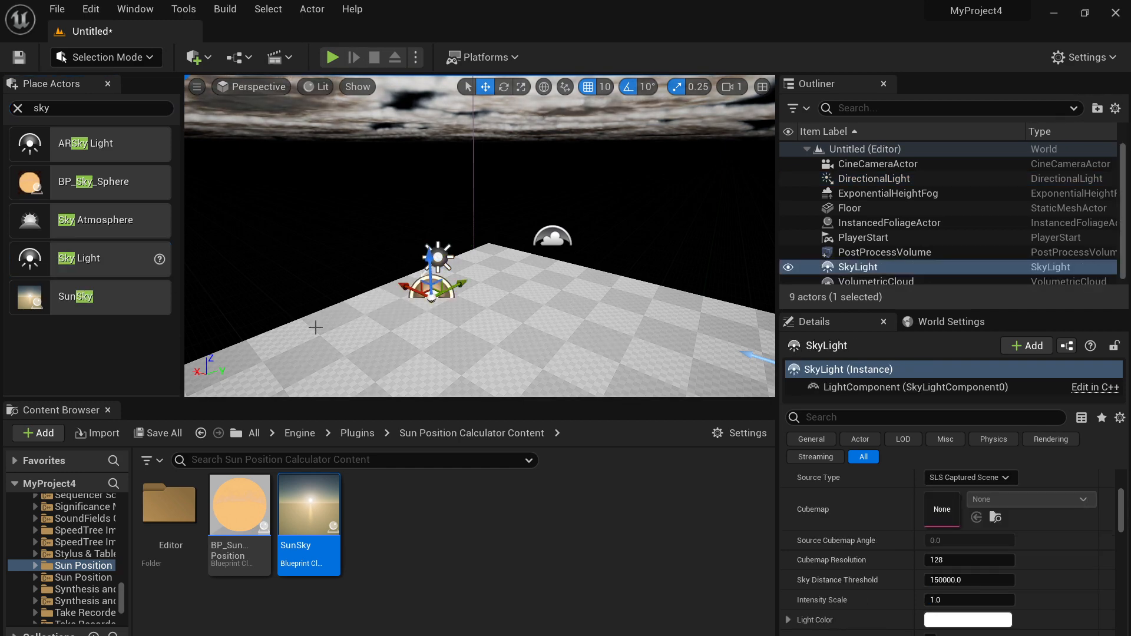
drag(29, 219, 481, 302)
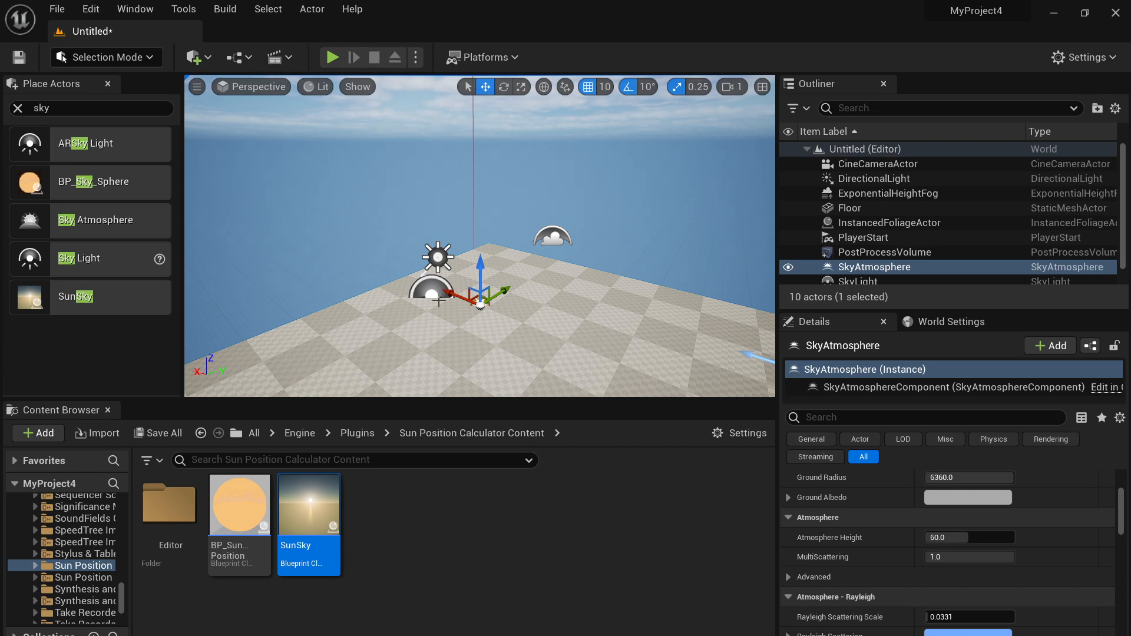
Raise the SkyAtmosphere actor to a height of about 100 and the SkyLight to about 50 above the floor.
mouse_move(457, 331)
right_down()
mouse_move(456, 345)
mouse_move(449, 336)
right_up()
key(w)
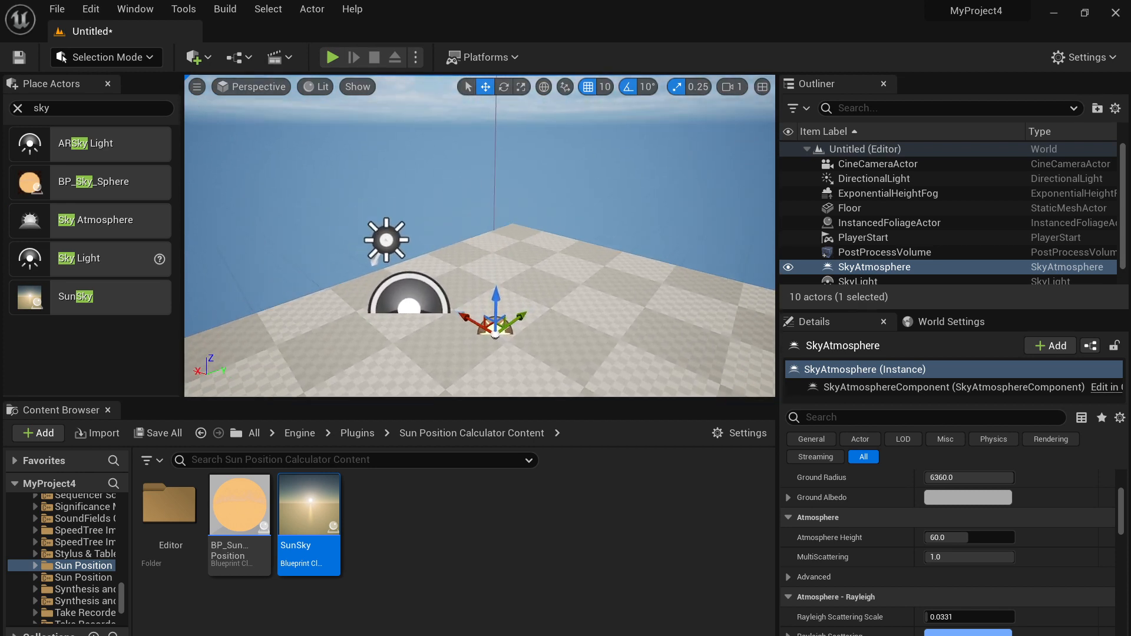
drag(500, 300, 496, 257)
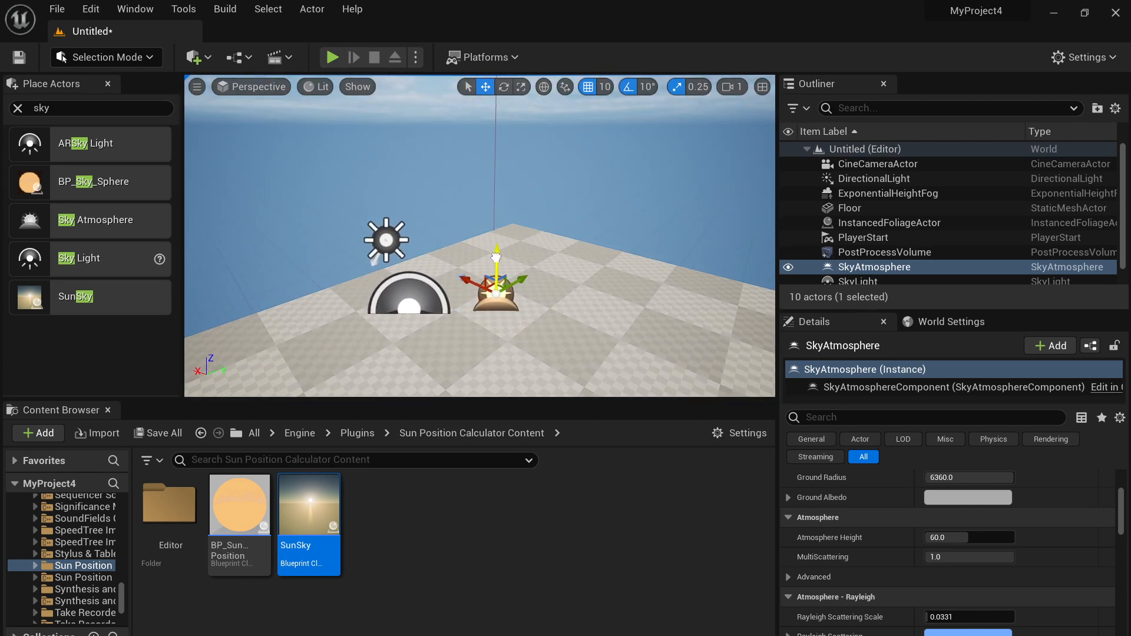
click(412, 303)
drag(407, 275, 409, 253)
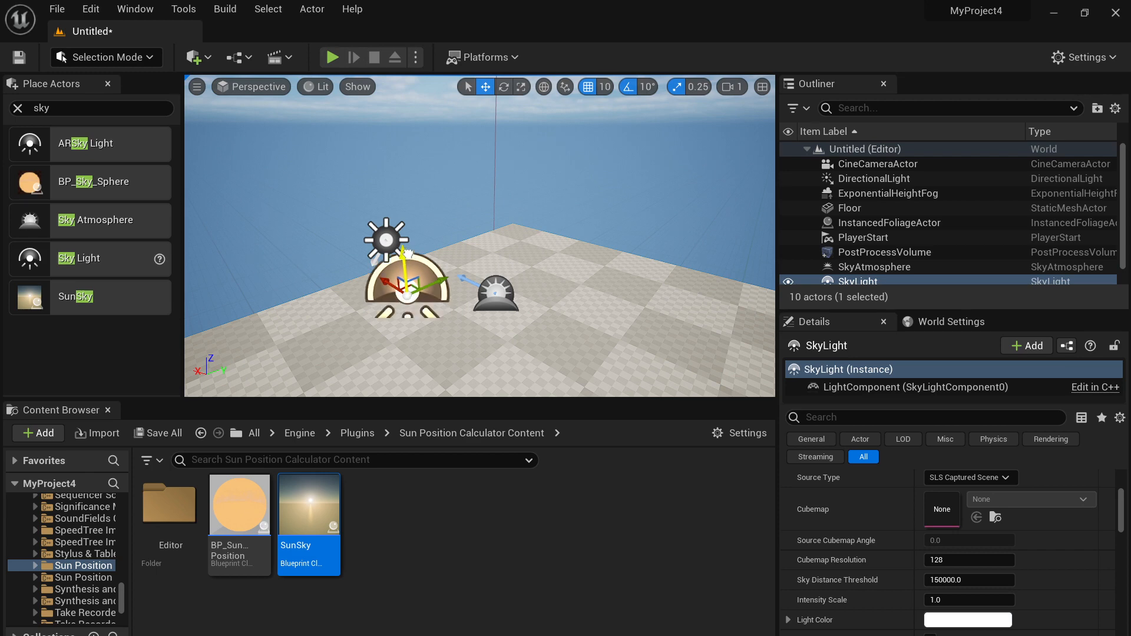
click(489, 274)
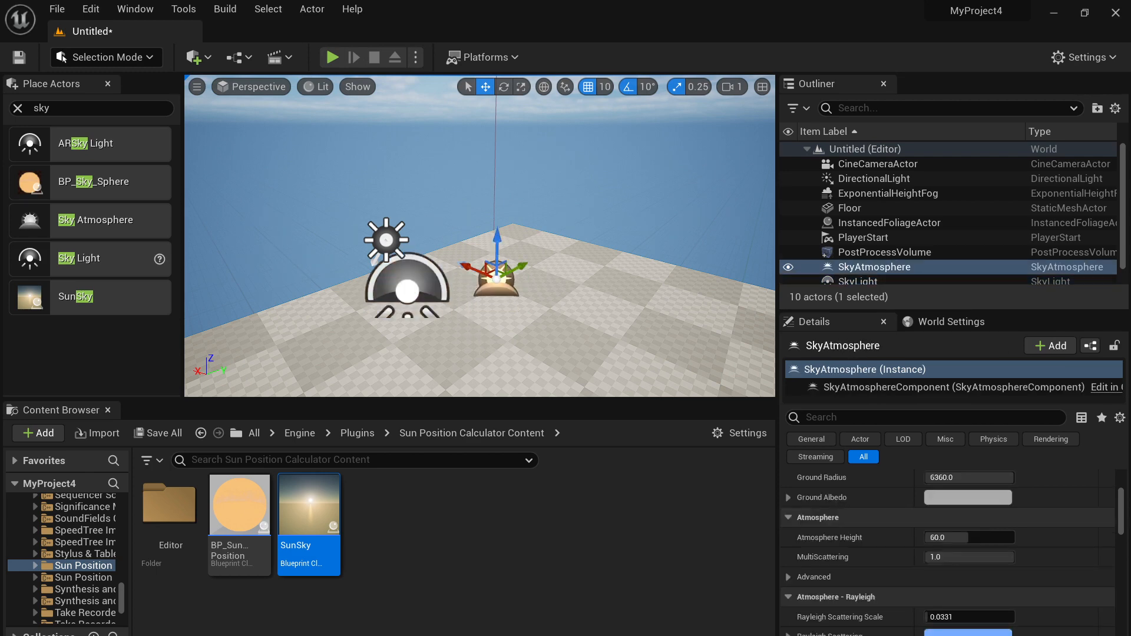
right_drag(489, 274, 577, 251)
Enable Real Time Capture on the SkyLight.
click(382, 244)
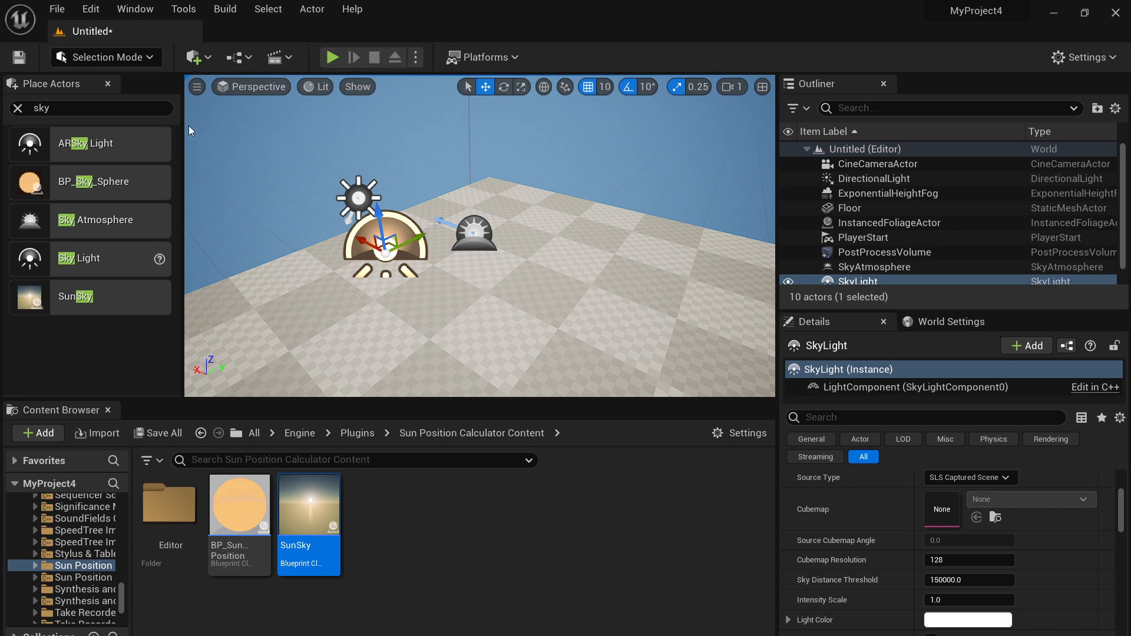
scroll(984, 562, up, 2)
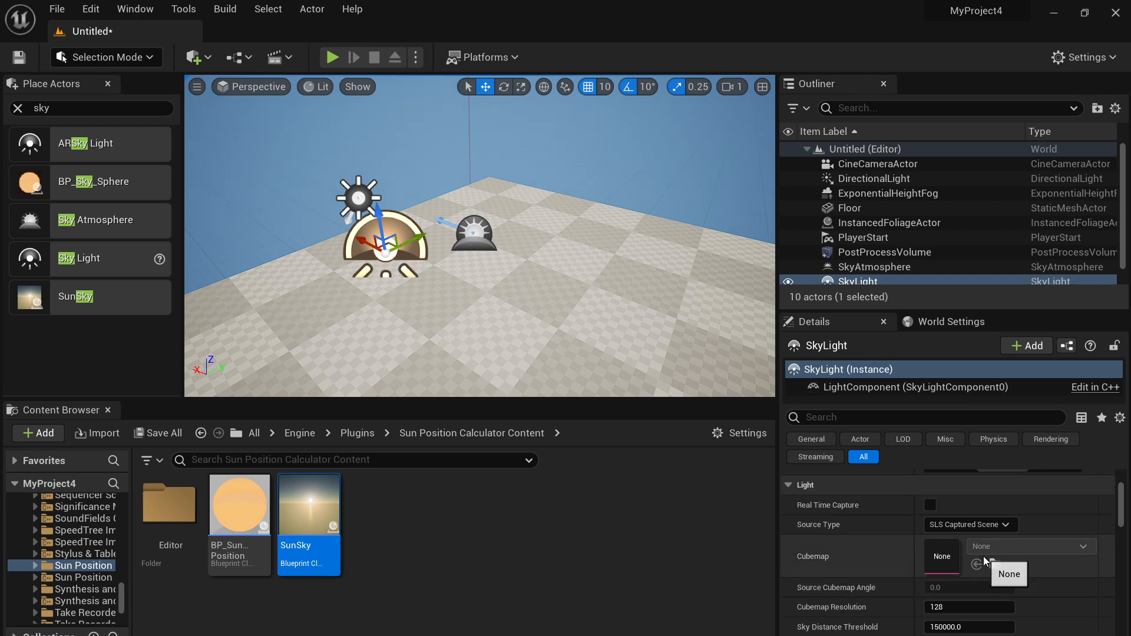
scroll(985, 561, up, 2)
click(930, 575)
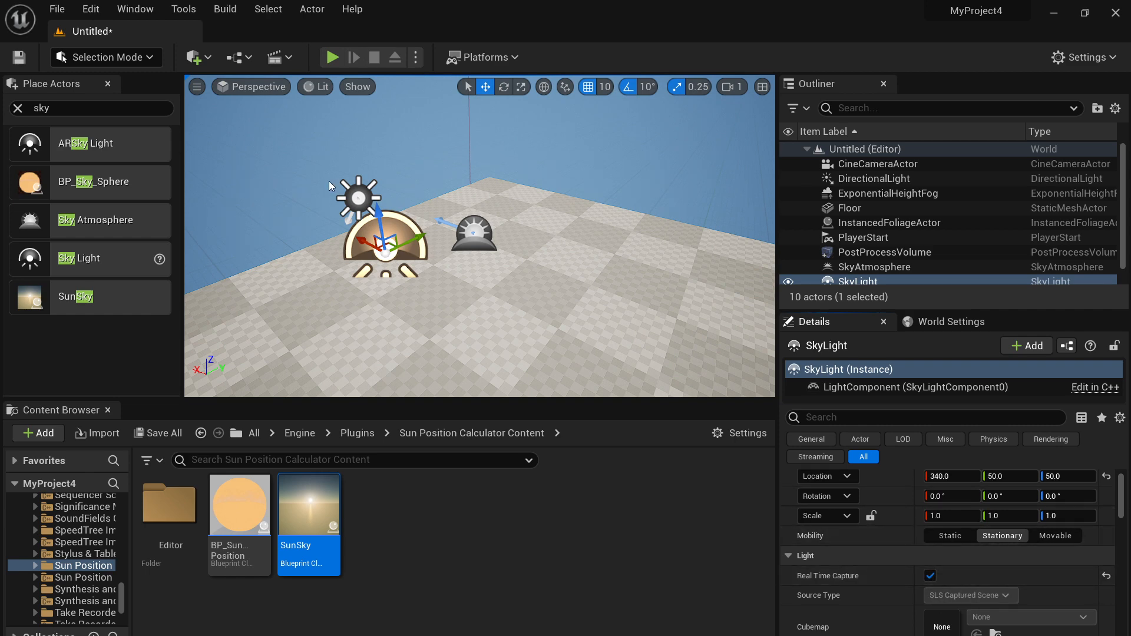
Rotate the DirectionalLight to about -14.2°, -45.1°, 10.2° with the viewport rotation gizmo.
click(350, 197)
key(f)
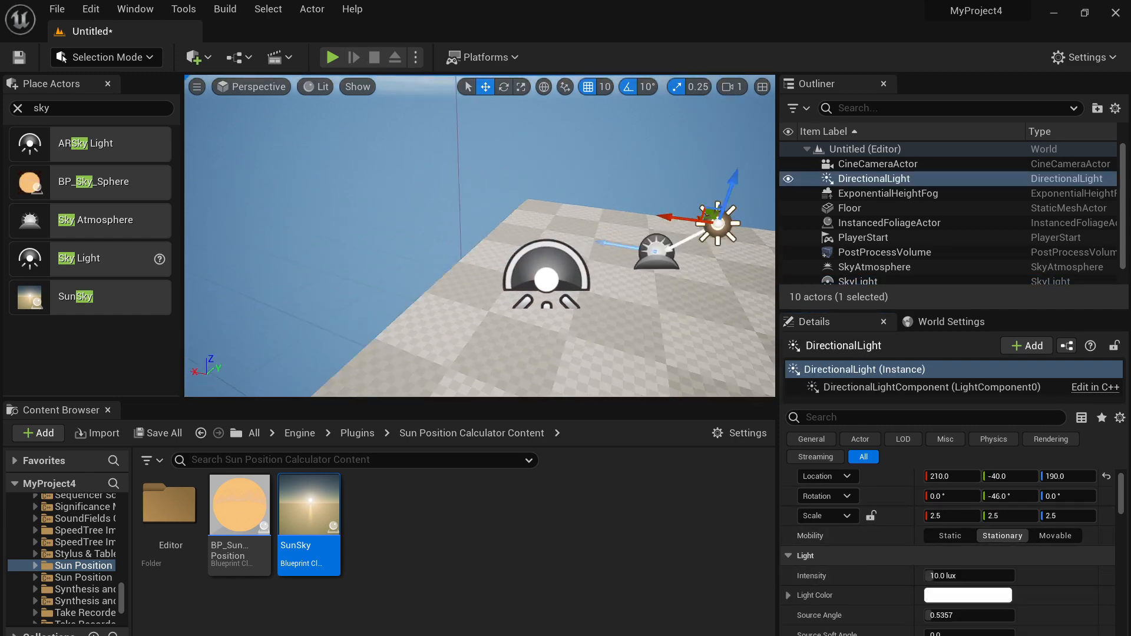
key(e)
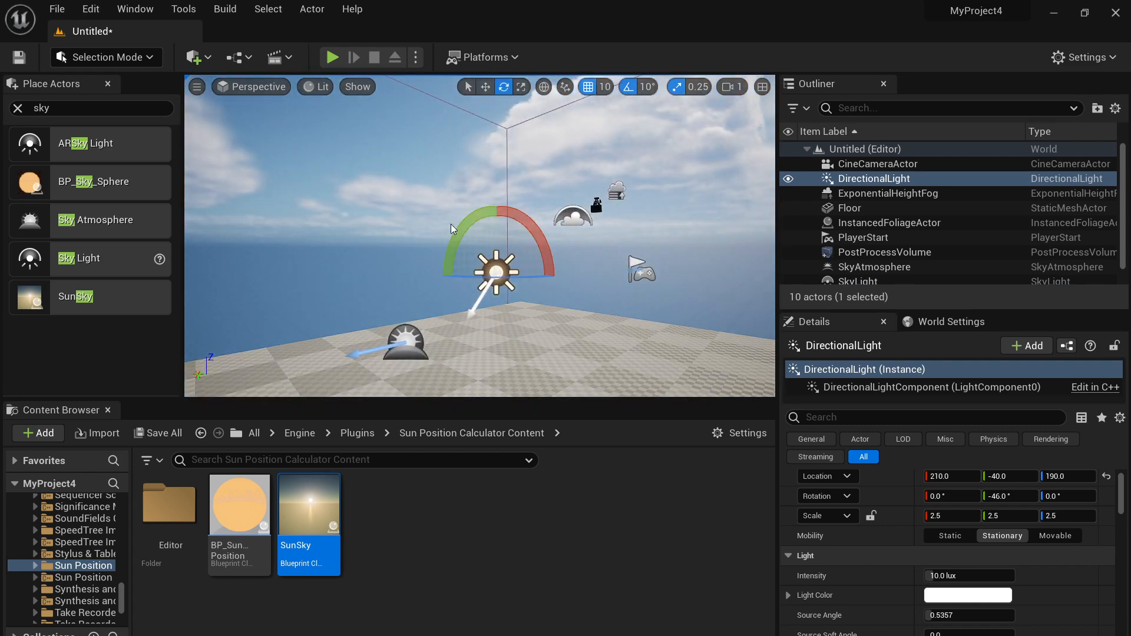
drag(522, 216, 504, 238)
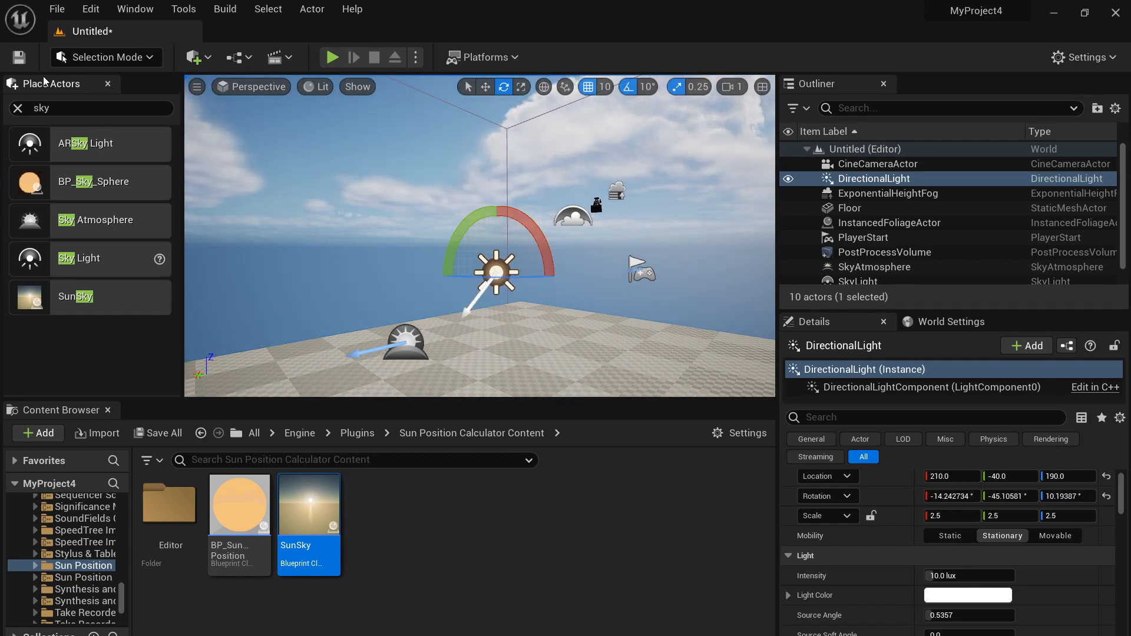
Place a Cube on the floor and scale it to 6.0 in Z as a tall shadow-casting block.
click(16, 110)
click(82, 137)
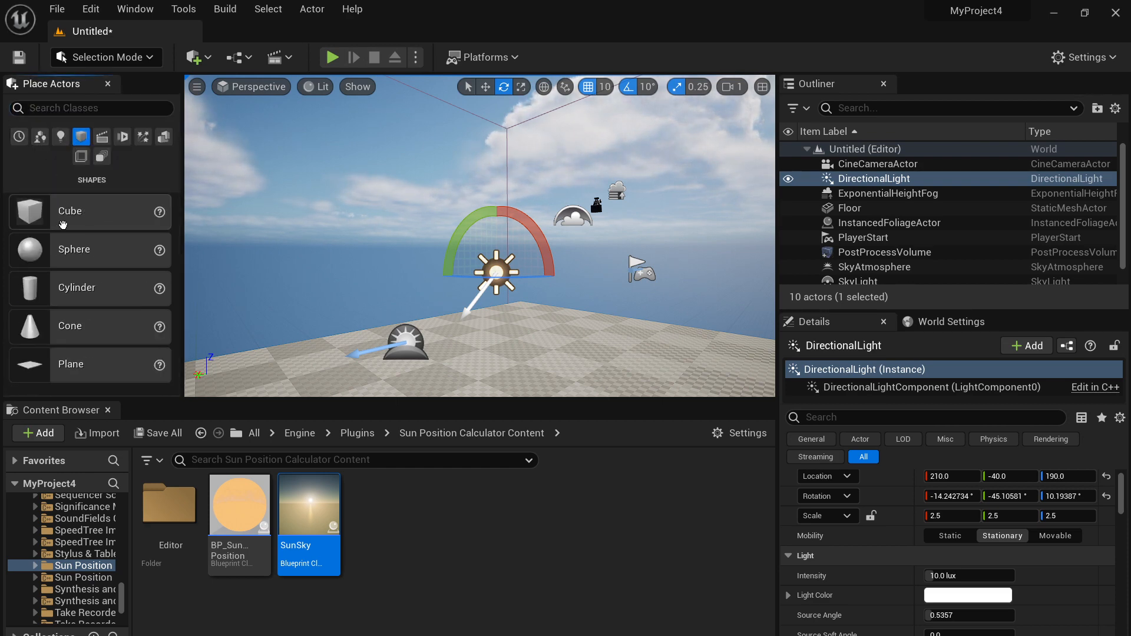
drag(71, 213, 447, 445)
key(r)
right_drag(444, 305, 487, 238)
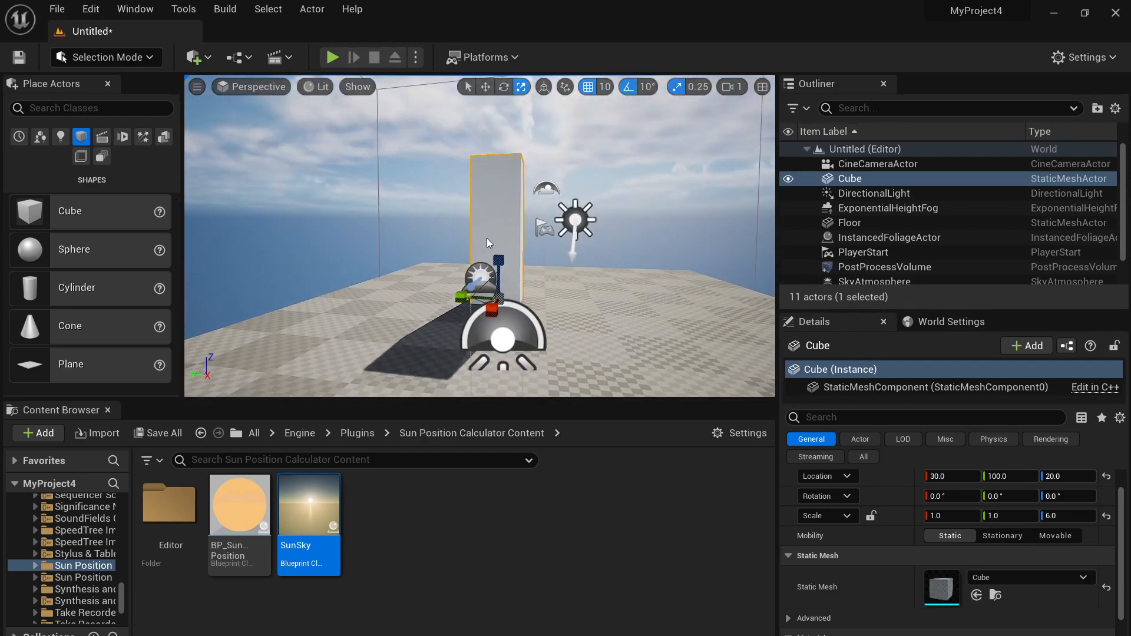
Review the DirectionalLight, SkyAtmosphere and SkyLight actors, examining the SkyLight's capture settings.
click(572, 219)
click(483, 276)
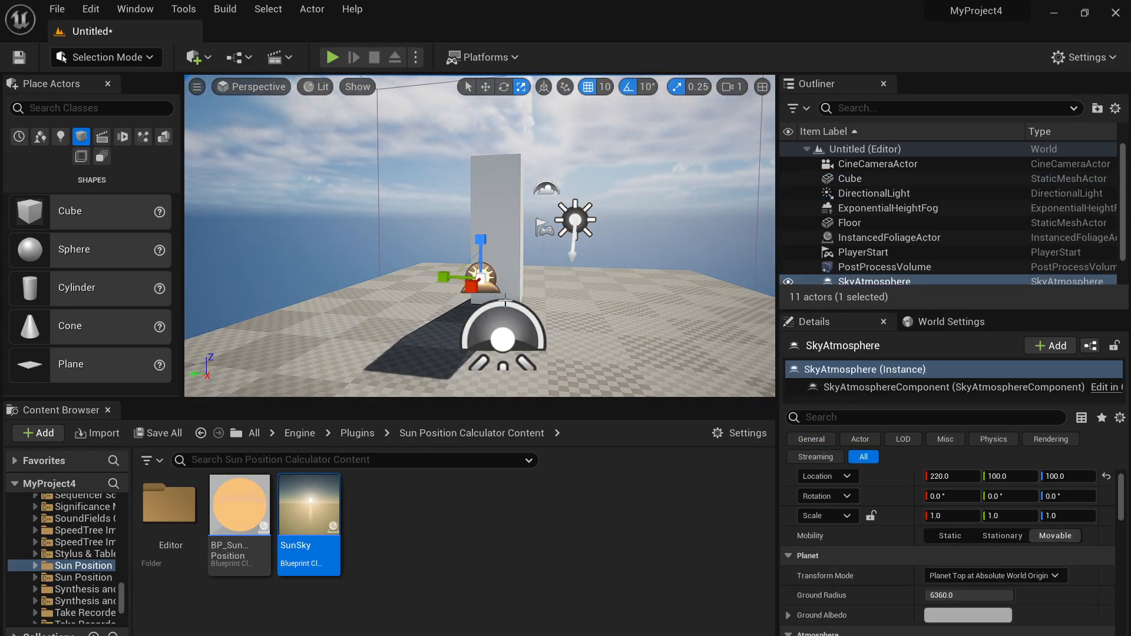
click(511, 336)
right_drag(511, 336, 565, 330)
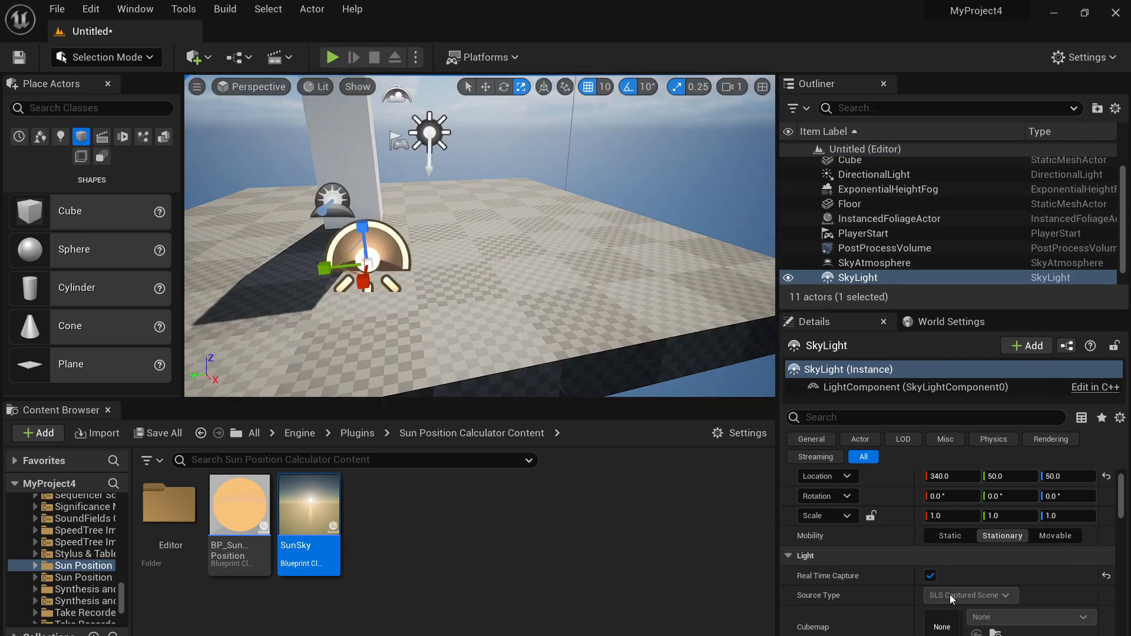
scroll(916, 608, up, 1)
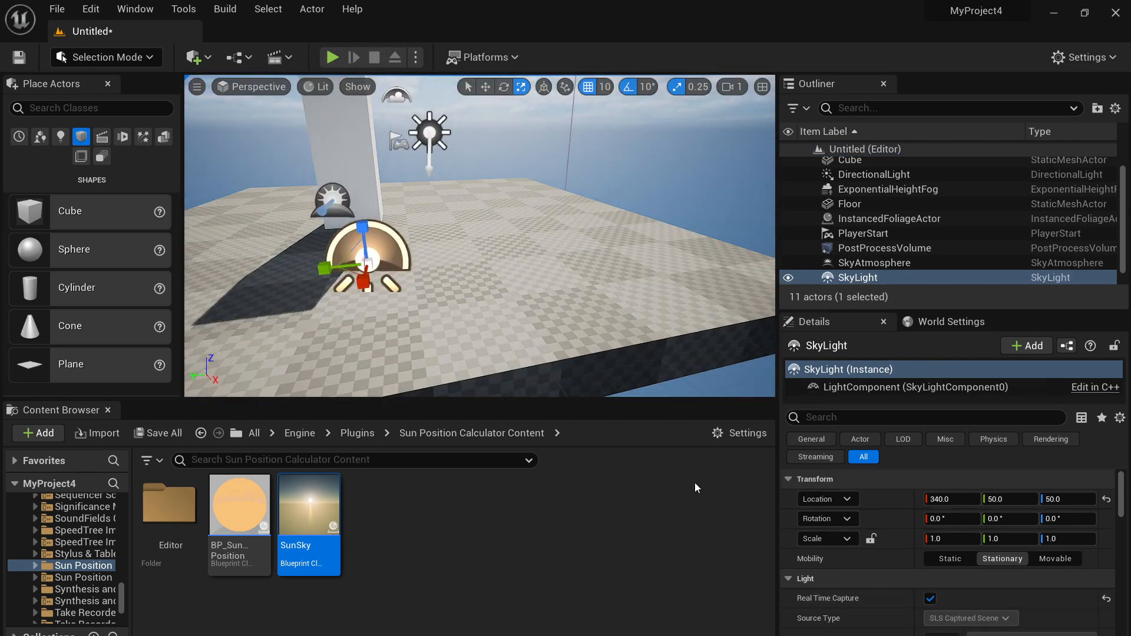
Rotate the DirectionalLight to a low sun angle of about -7.7°, -5.5°, 7.2° and view the sky.
right_drag(539, 189, 675, 176)
click(529, 193)
key(e)
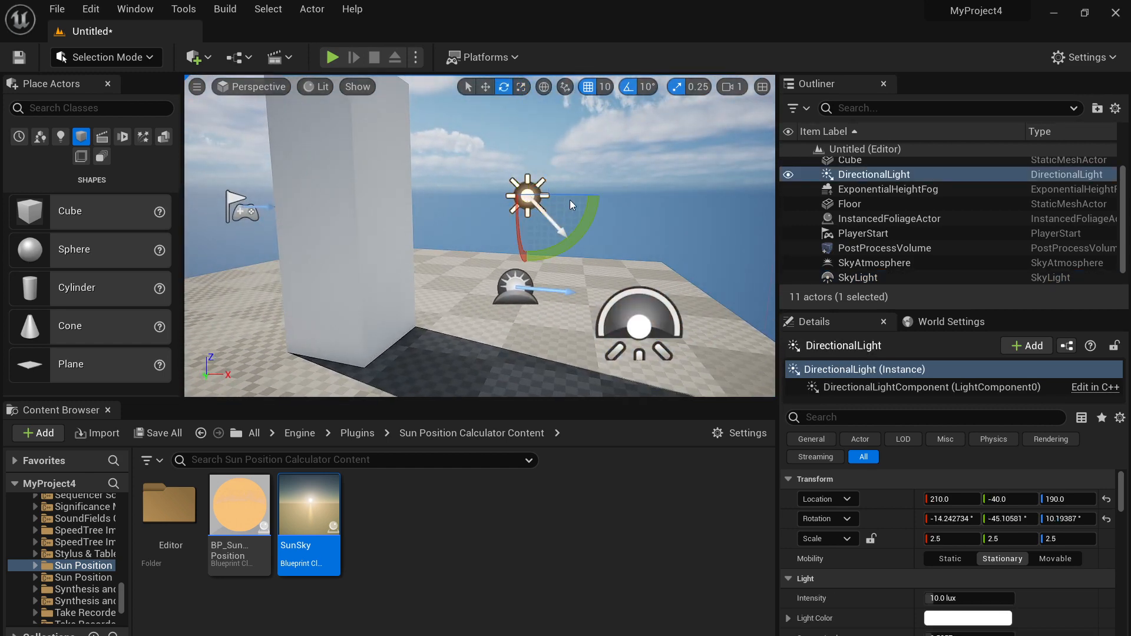
drag(584, 242, 587, 150)
right_drag(530, 224, 536, 200)
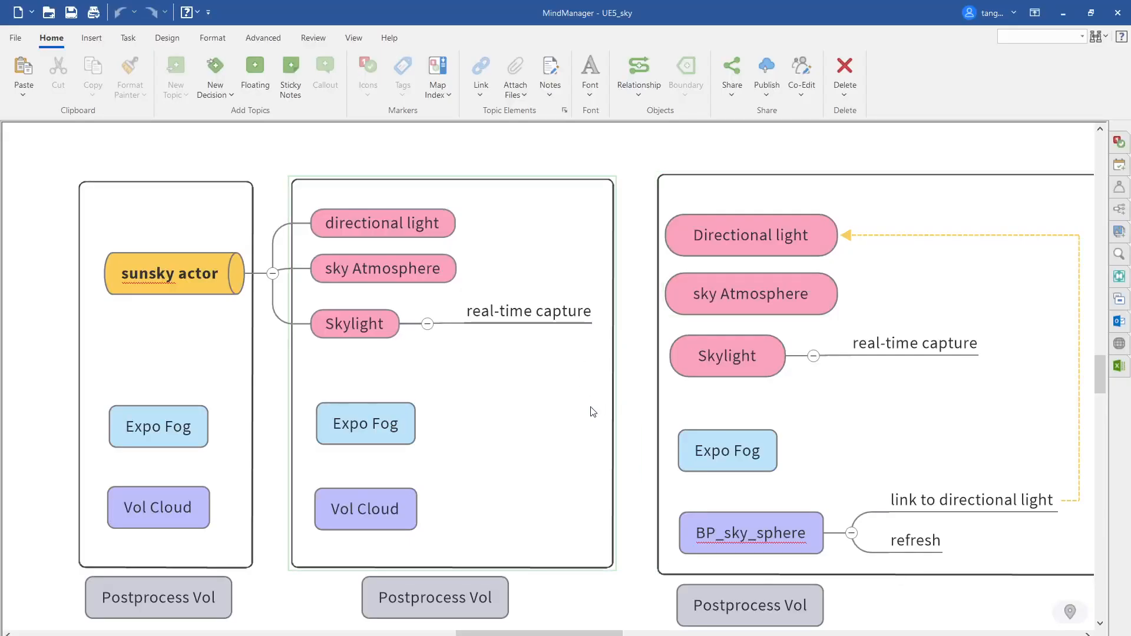
Switch to MindManager to review the BP_sky_sphere setup, and collapse the MyProject4 folder tree back in Unreal Editor.
drag(576, 591, 432, 571)
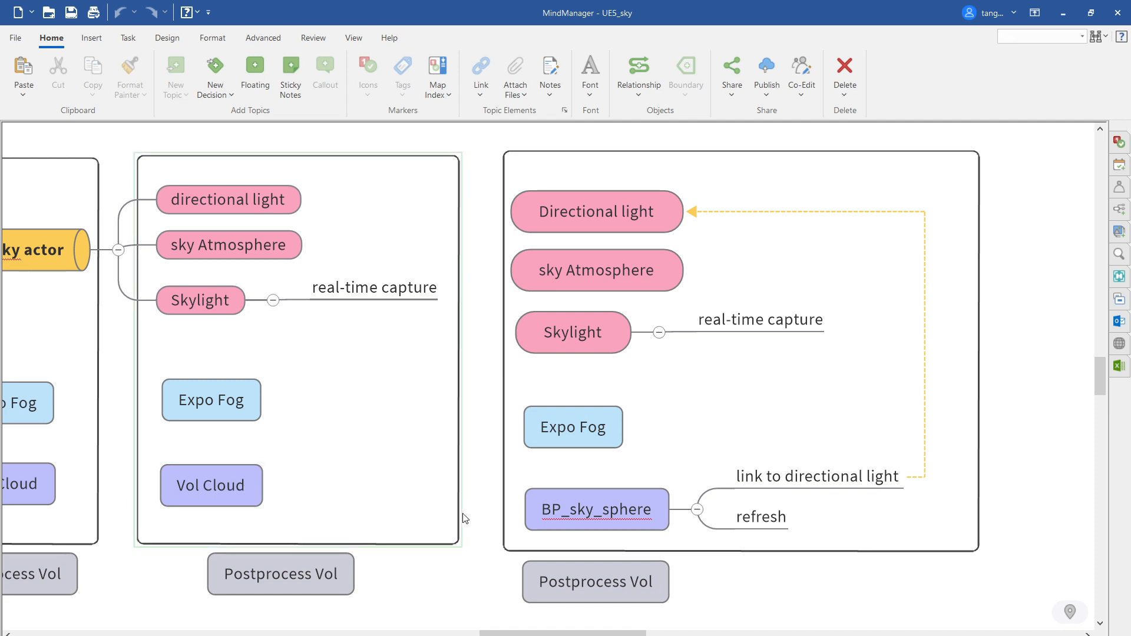
click(632, 512)
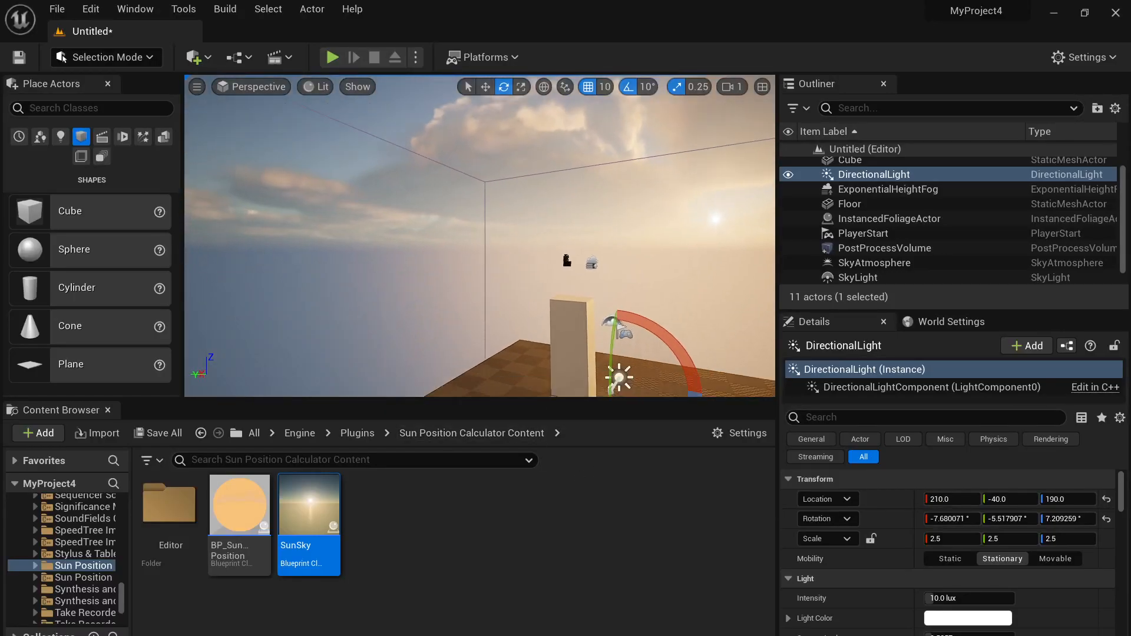
right_drag(269, 338, 294, 365)
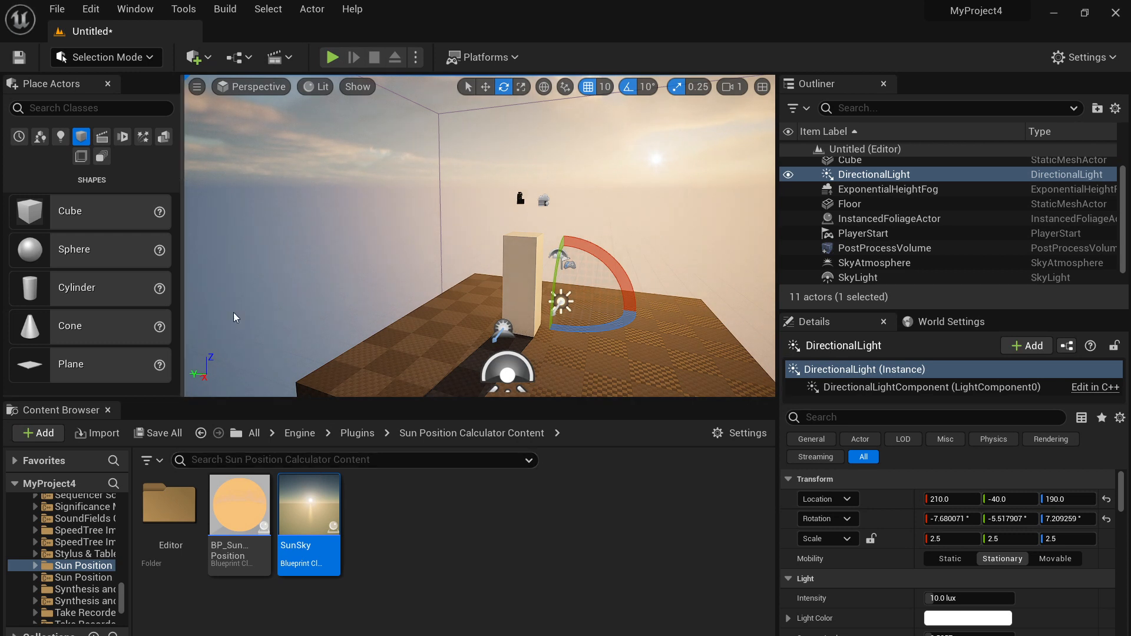
click(68, 488)
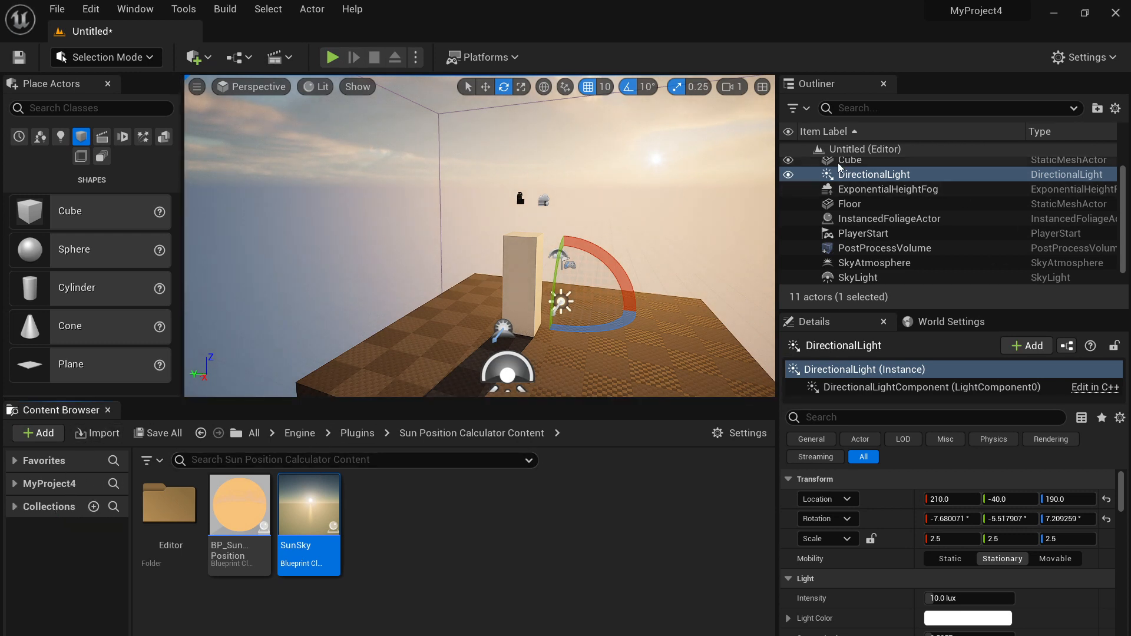
Find the VolumetricCloud actor by searching the level's actors for "clou", delete it, and clear the search.
click(912, 107)
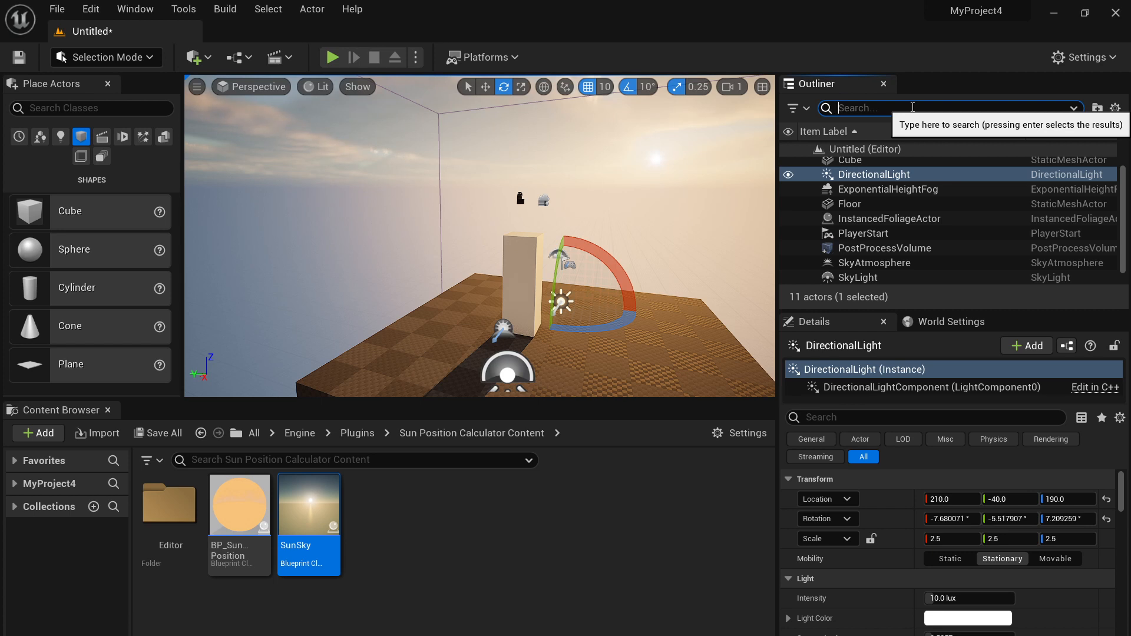
text(clou)
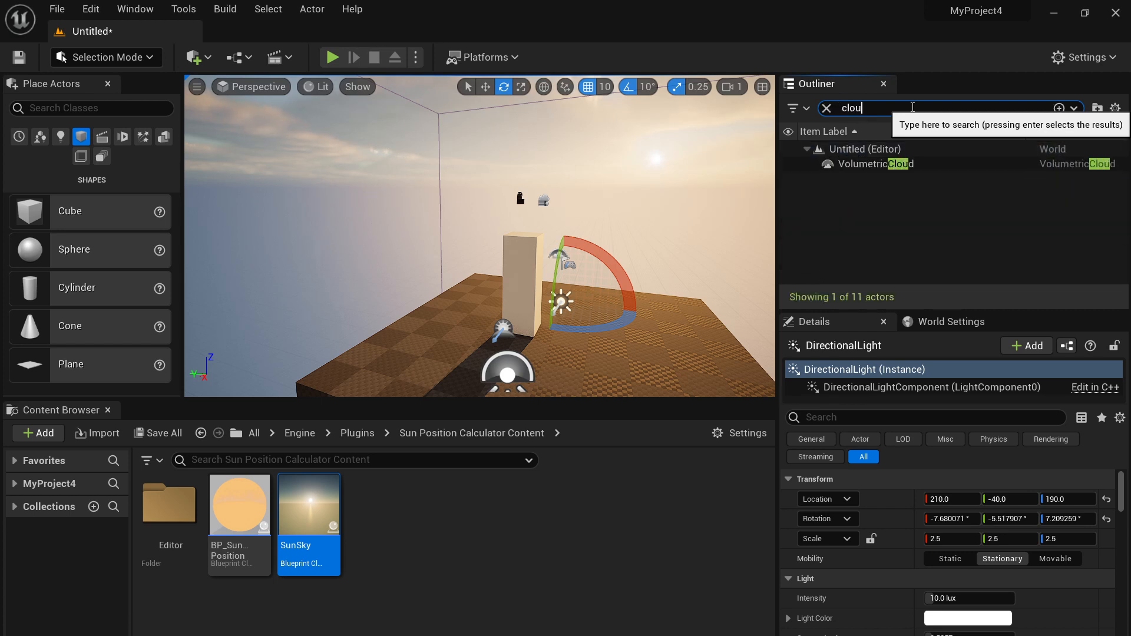
click(876, 164)
right_drag(512, 147, 512, 106)
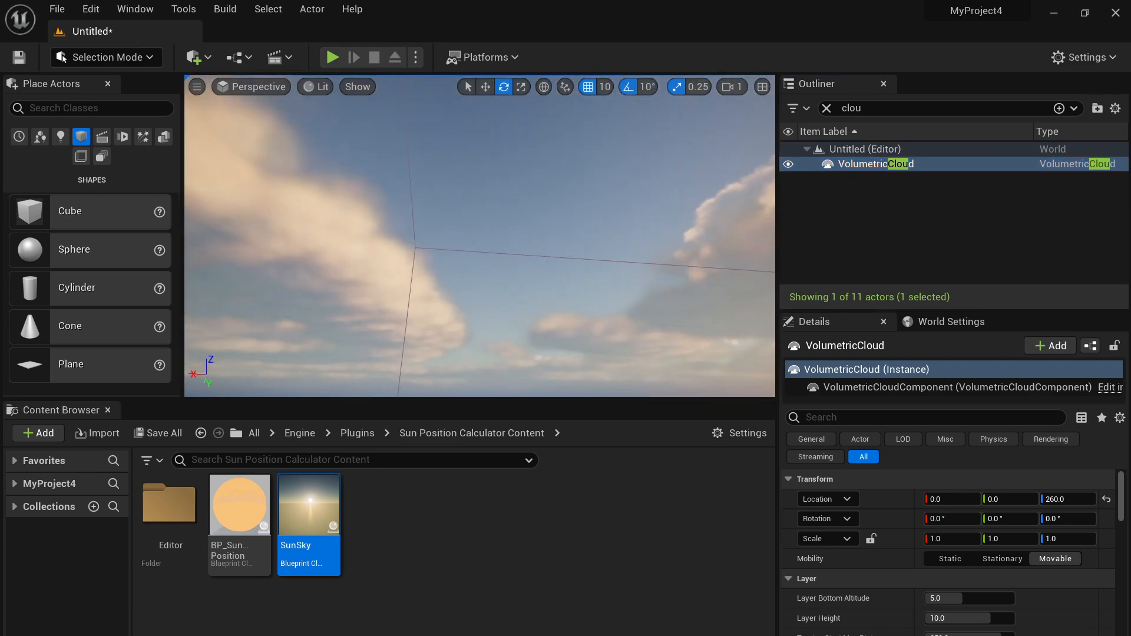
key(Delete)
right_drag(609, 288, 583, 353)
right_drag(573, 278, 484, 278)
click(828, 106)
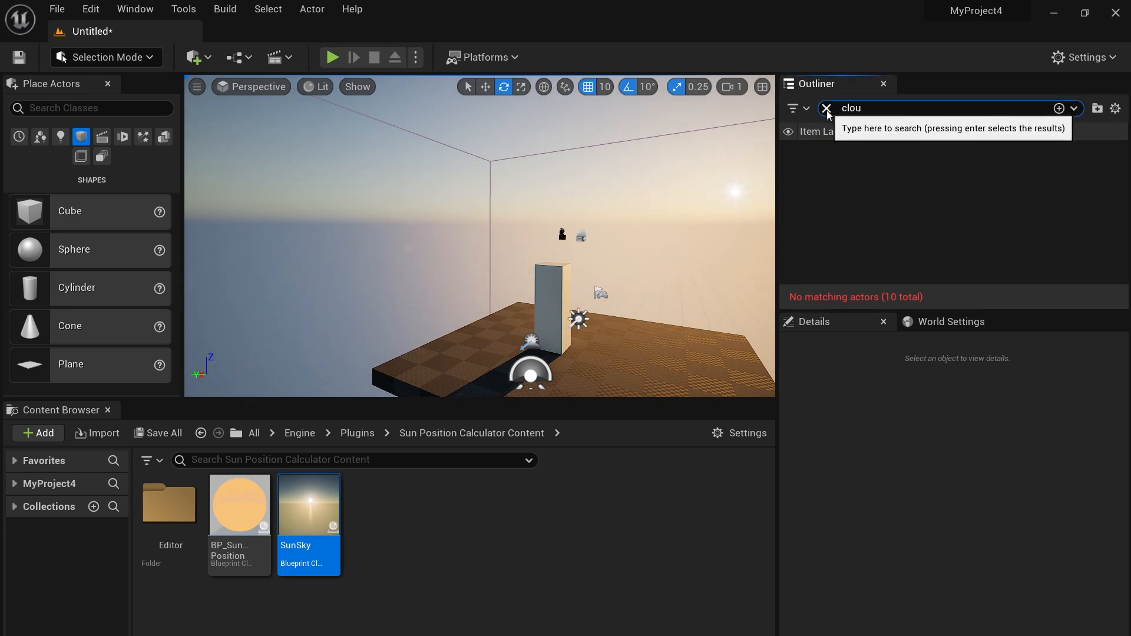
click(826, 109)
Search the placeable actors for "sky", add a BP_Sky_Sphere to the level, and reset its location to 0, 0, 0.
right_drag(636, 206, 318, 236)
right_drag(451, 348, 477, 348)
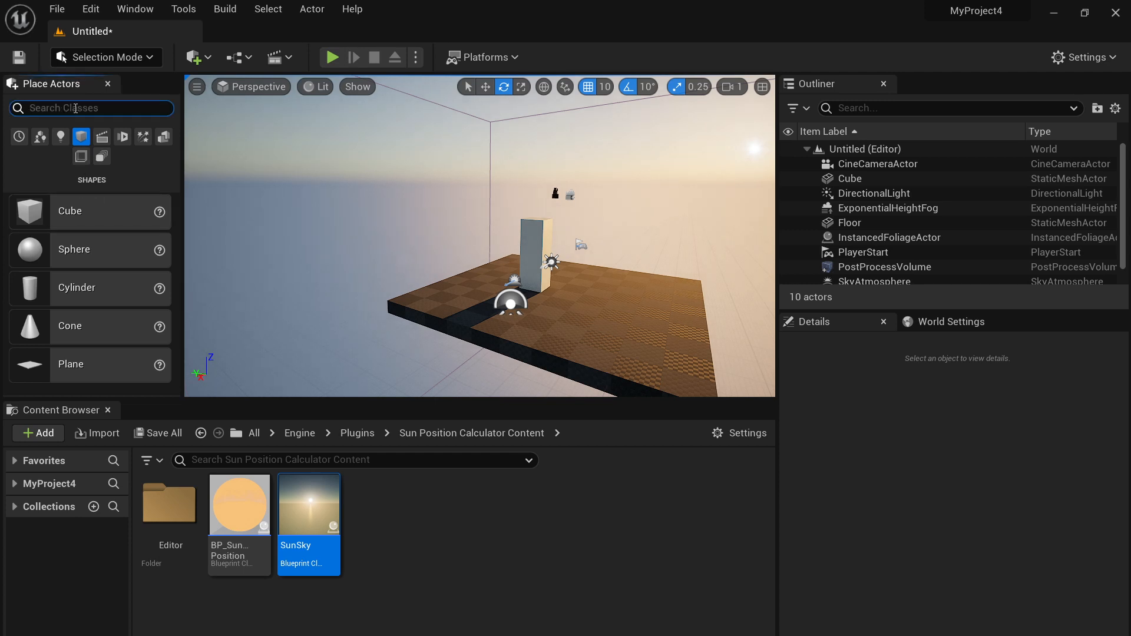
text(sky)
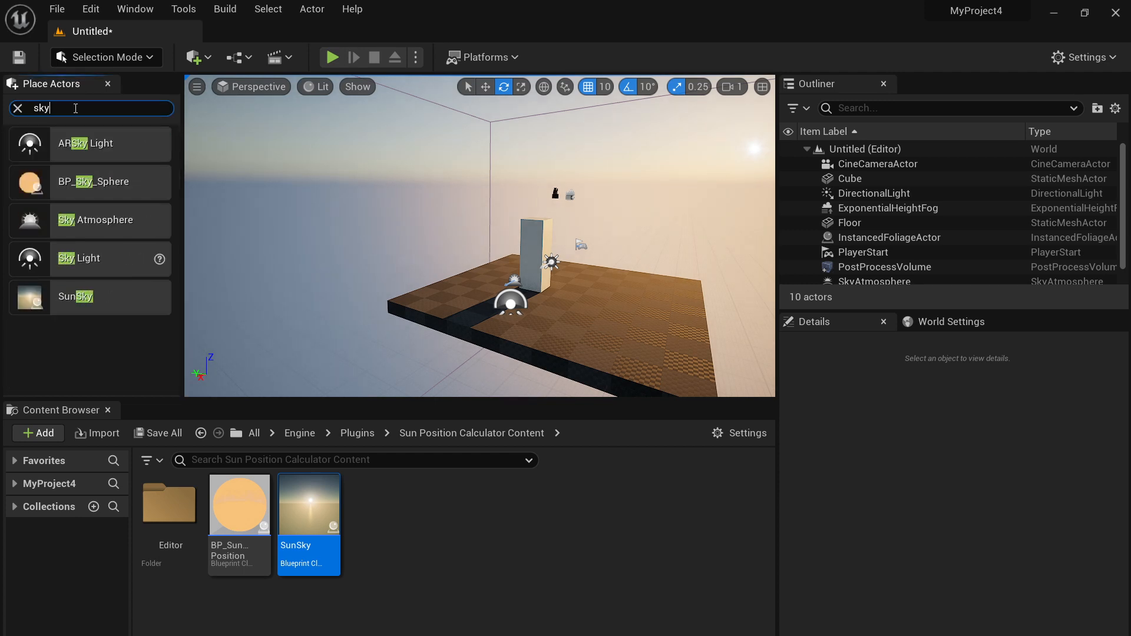
drag(30, 188, 389, 267)
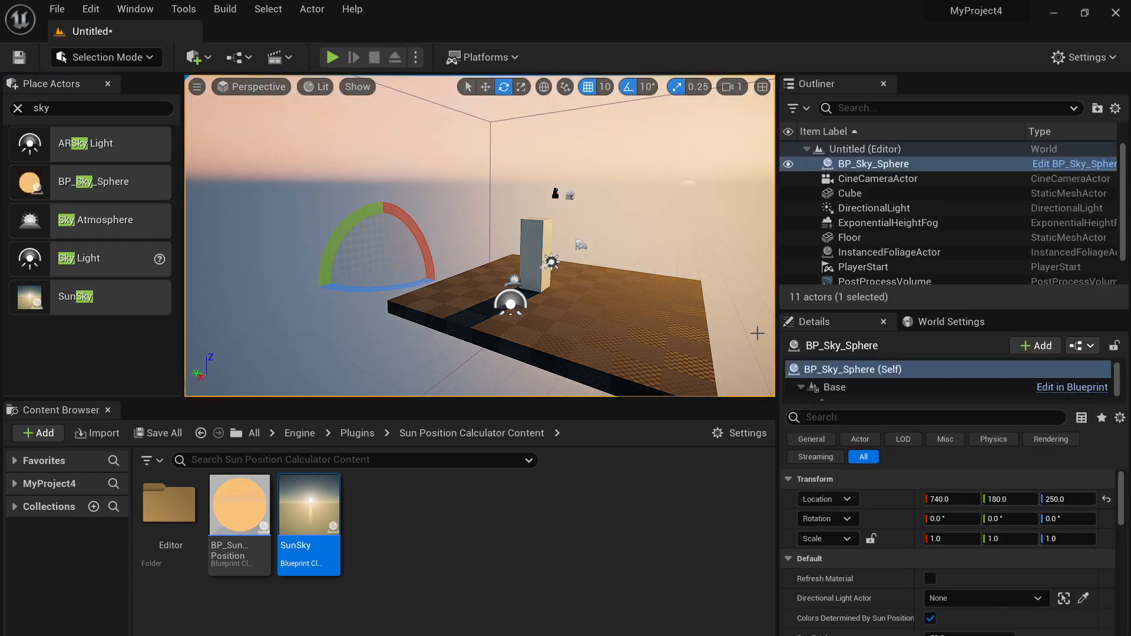
click(1107, 500)
right_drag(395, 234, 432, 238)
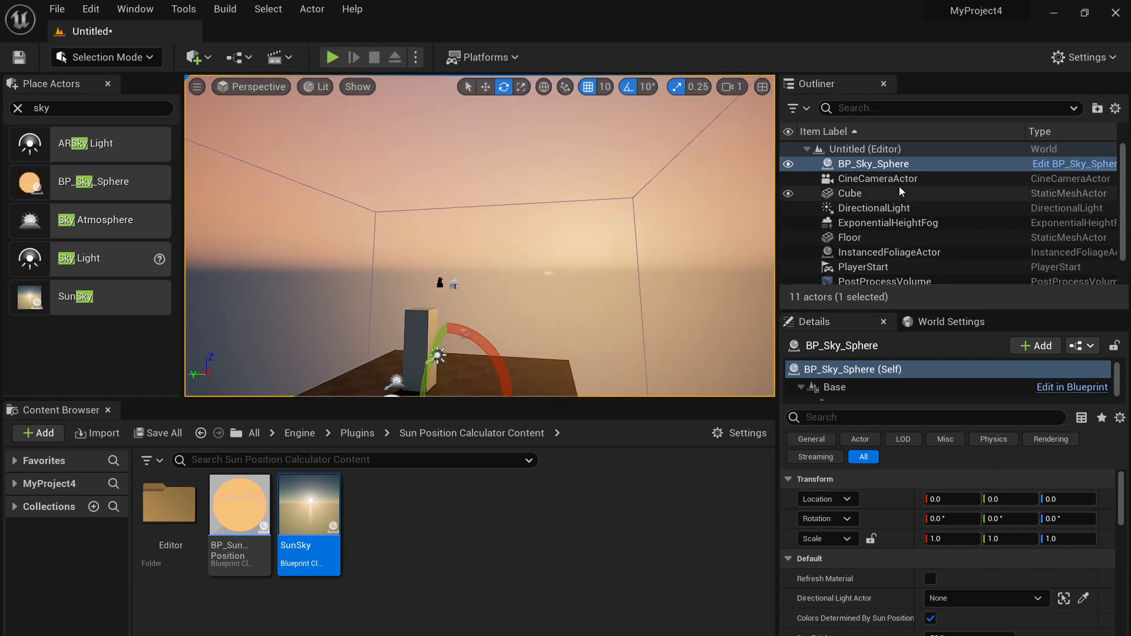
click(880, 178)
click(878, 165)
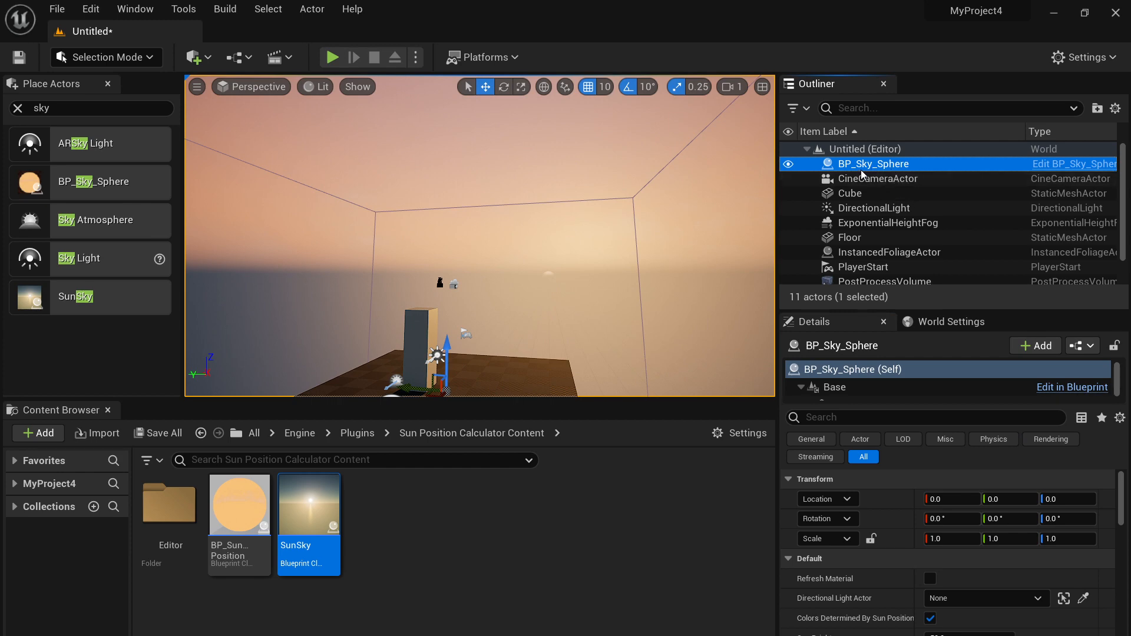
Open the BP_SunPosition blueprint, inspect its compass mesh in the 3D preview, and close it.
click(240, 510)
double_click(241, 509)
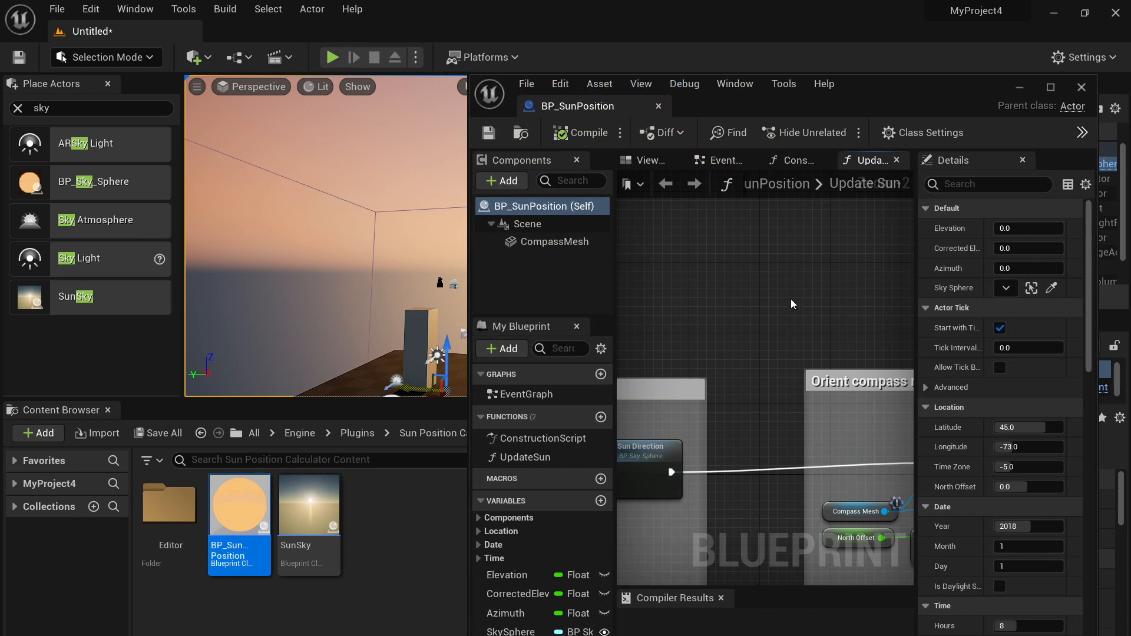
click(656, 162)
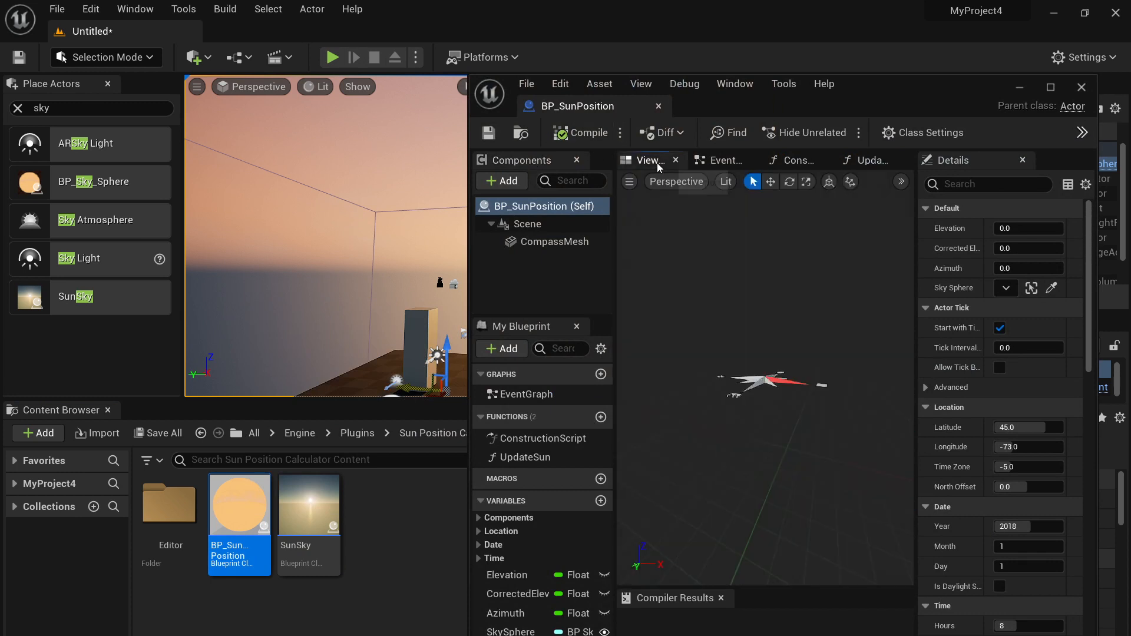
drag(755, 338, 724, 319)
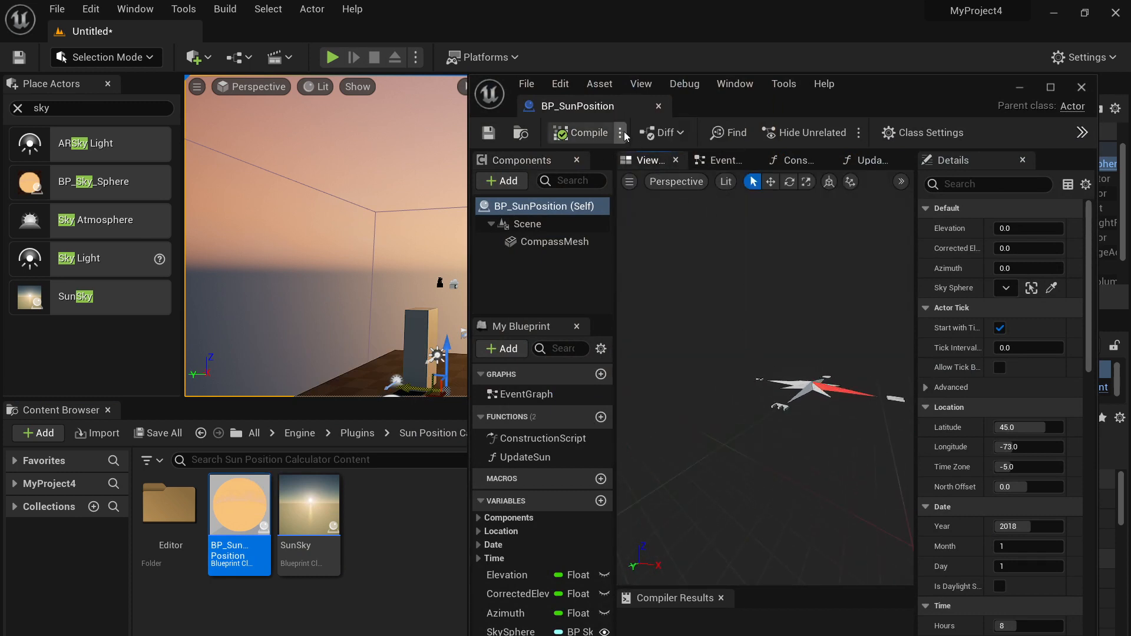
click(658, 106)
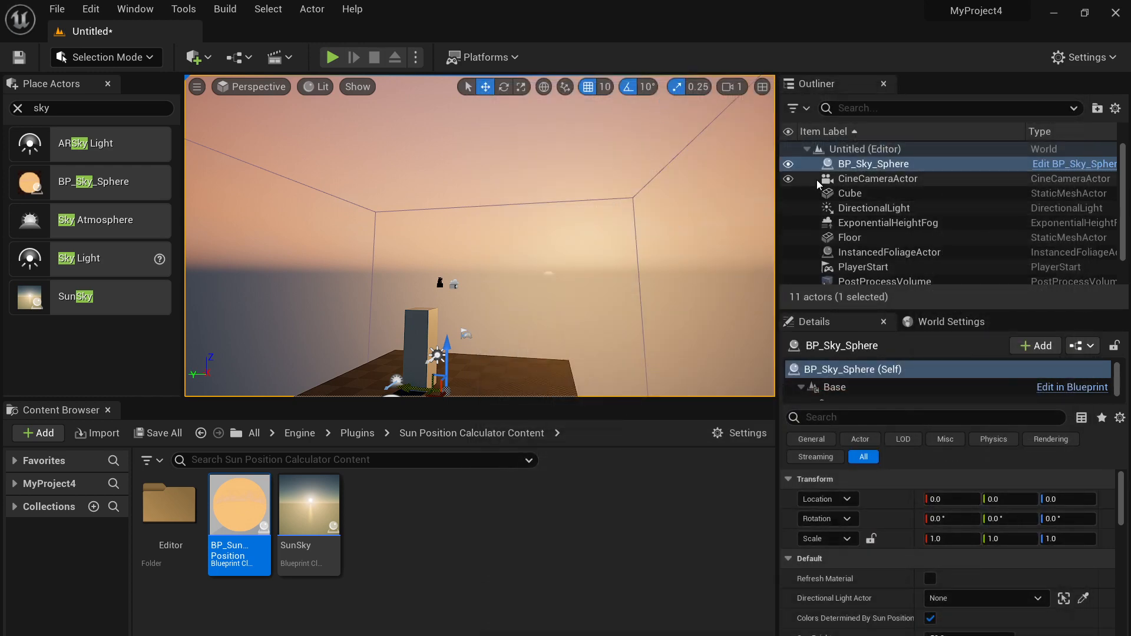
Locate the BP_Sky_Sphere asset in the EngineSky folder, examine its sphere mesh in the blueprint's 3D preview, and close the blueprint.
right_click(874, 163)
click(932, 200)
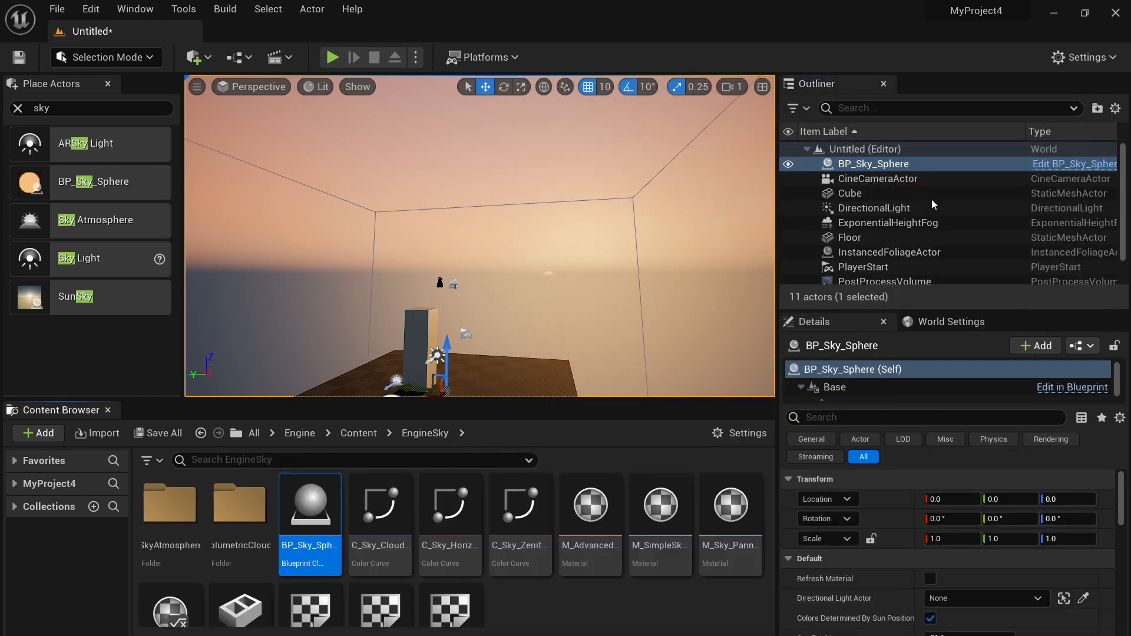
double_click(328, 504)
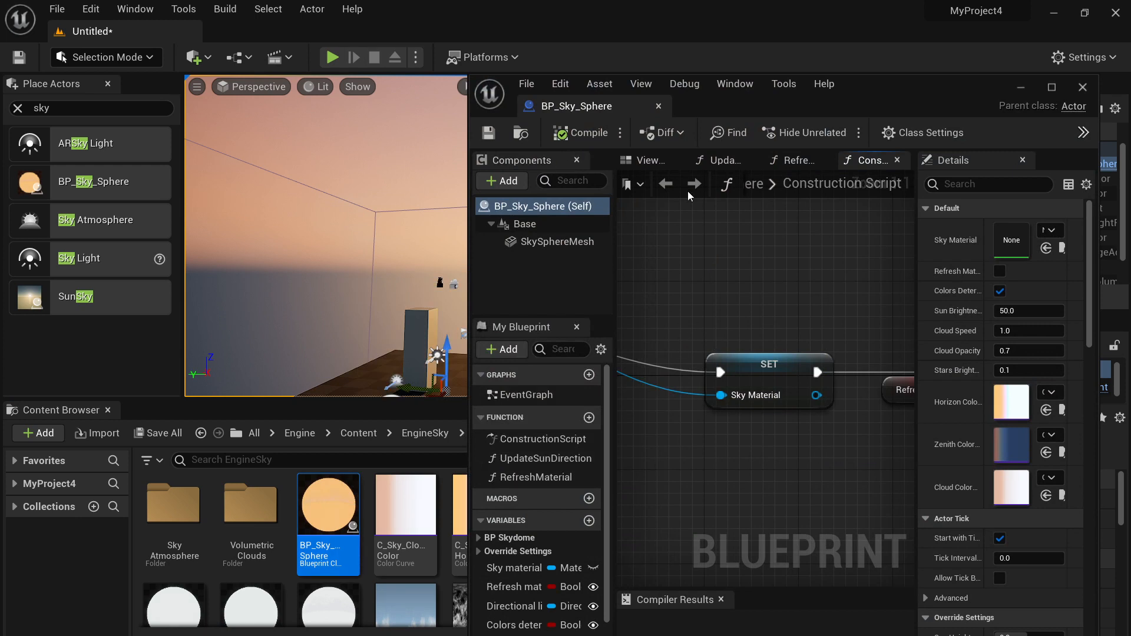
click(647, 160)
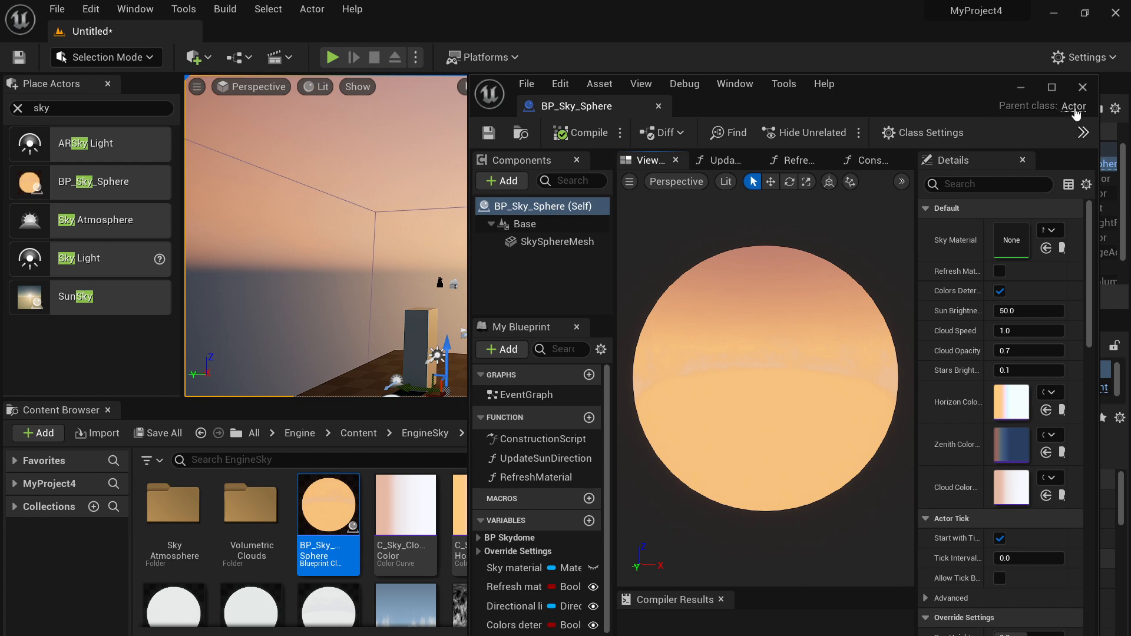
click(1082, 87)
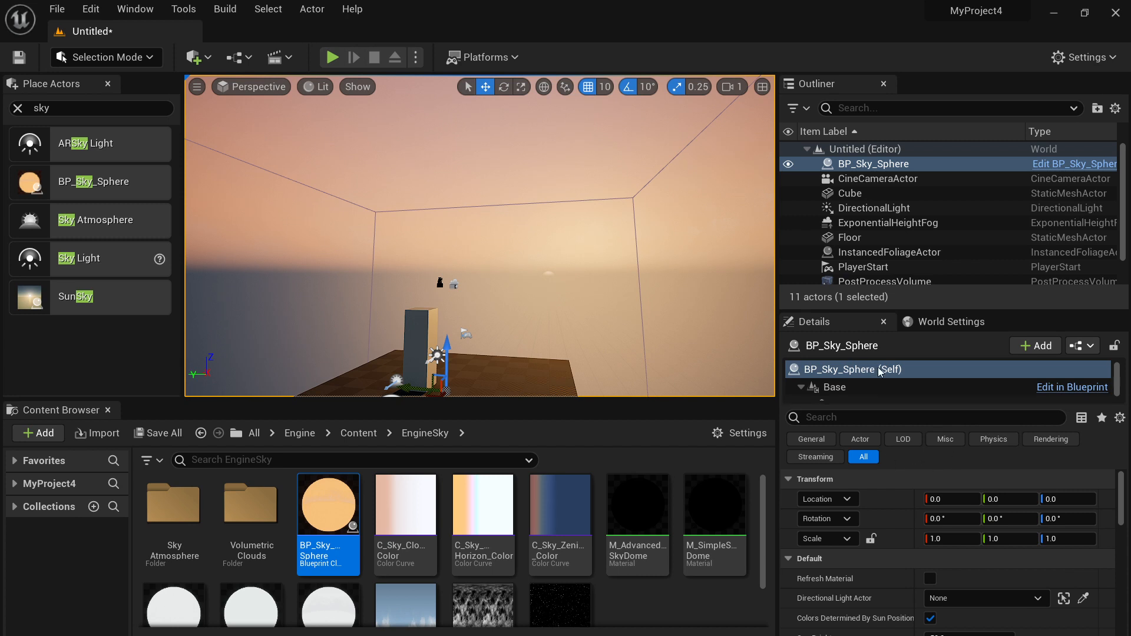
Assign the level's DirectionalLight as the Directional Light Actor of BP_Sky_Sphere.
scroll(942, 576, down, 1)
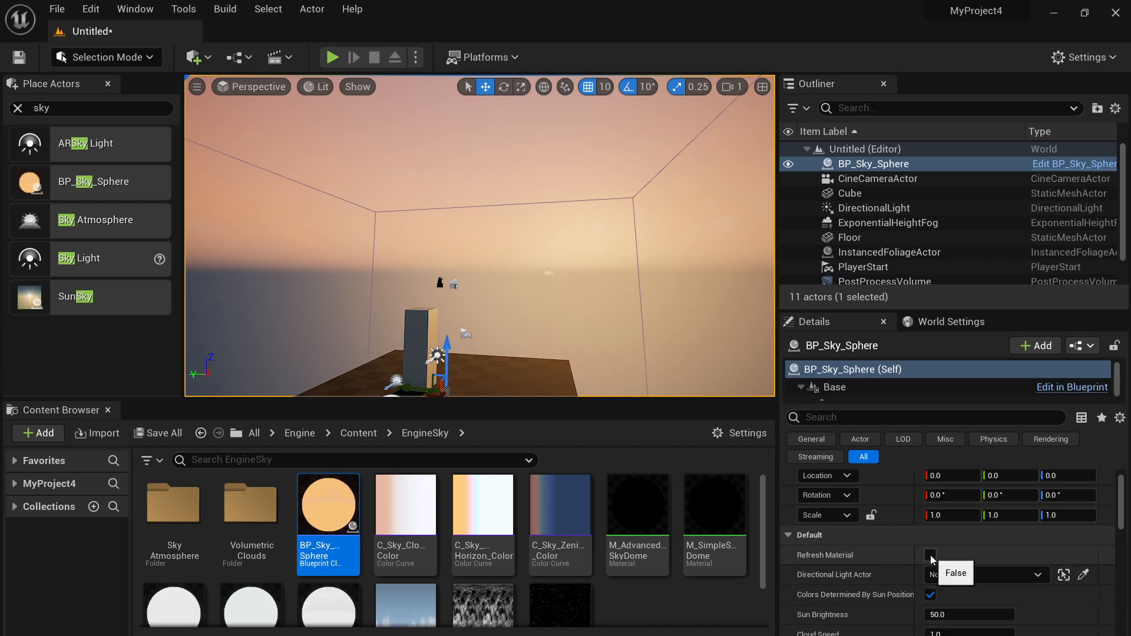
click(963, 578)
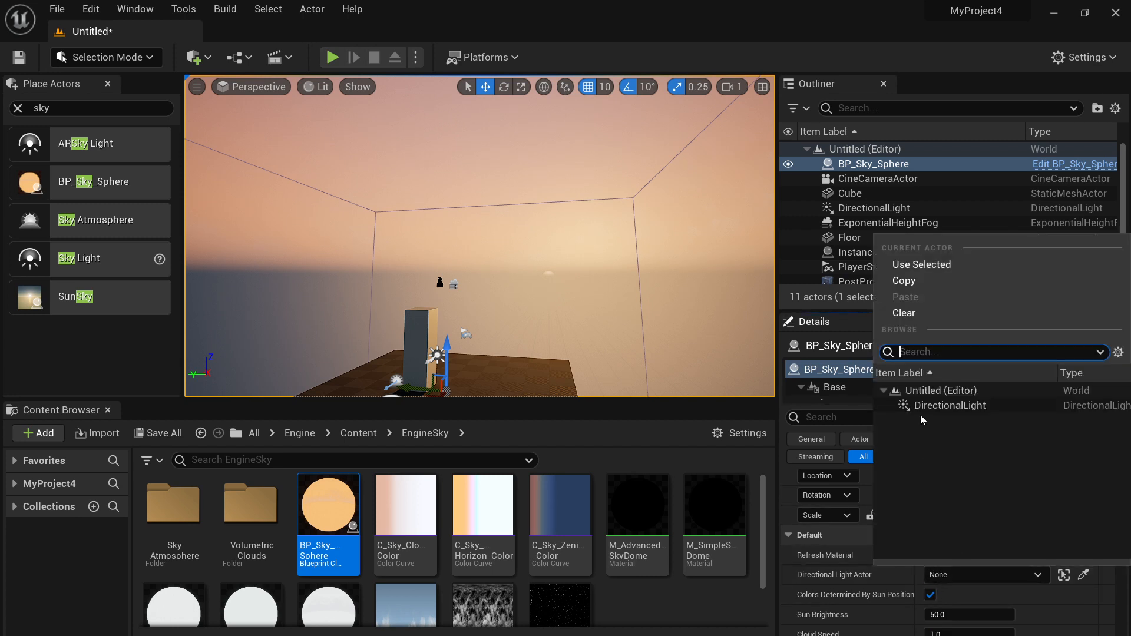
click(940, 406)
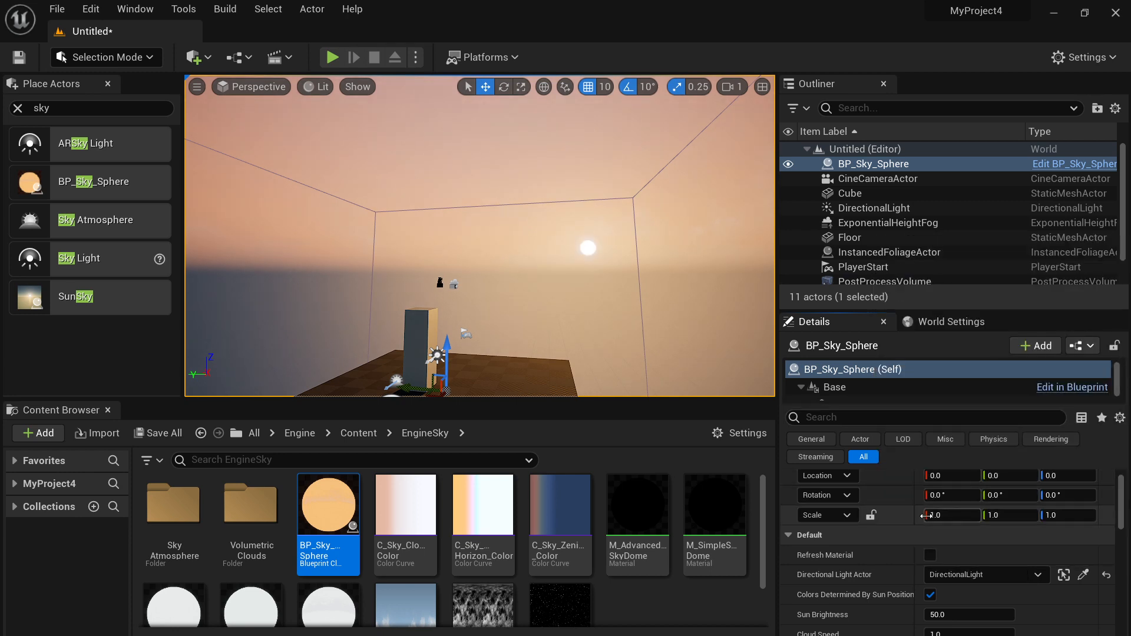
Rotate the DirectionalLight in the viewport to point more steeply downward, as for a high daytime sun.
right_drag(547, 270, 554, 239)
key(w)
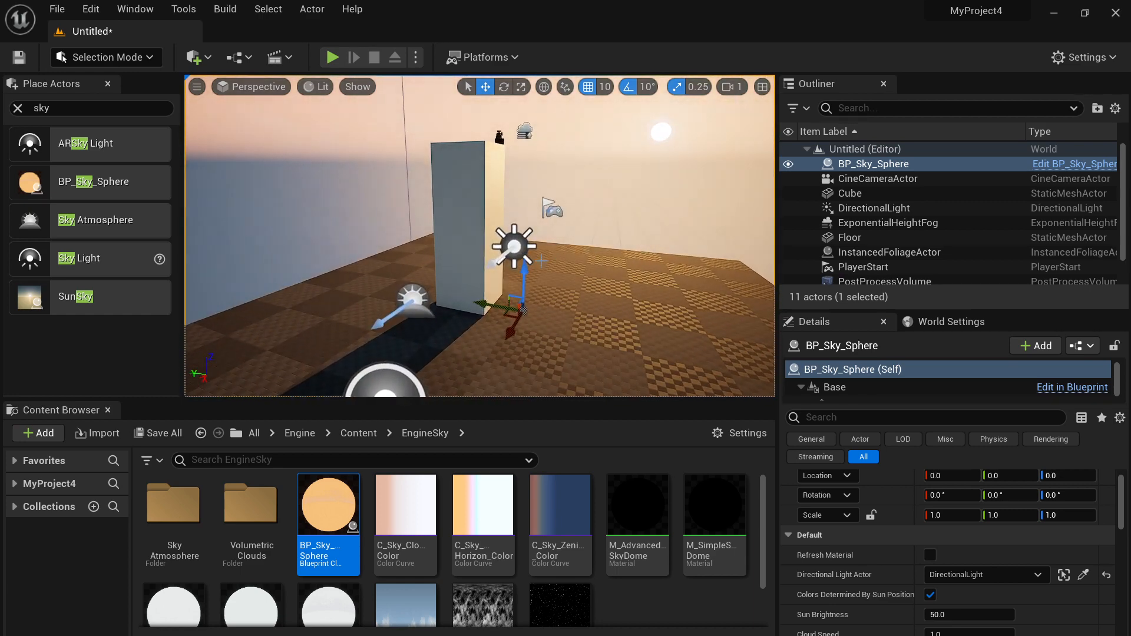
click(404, 298)
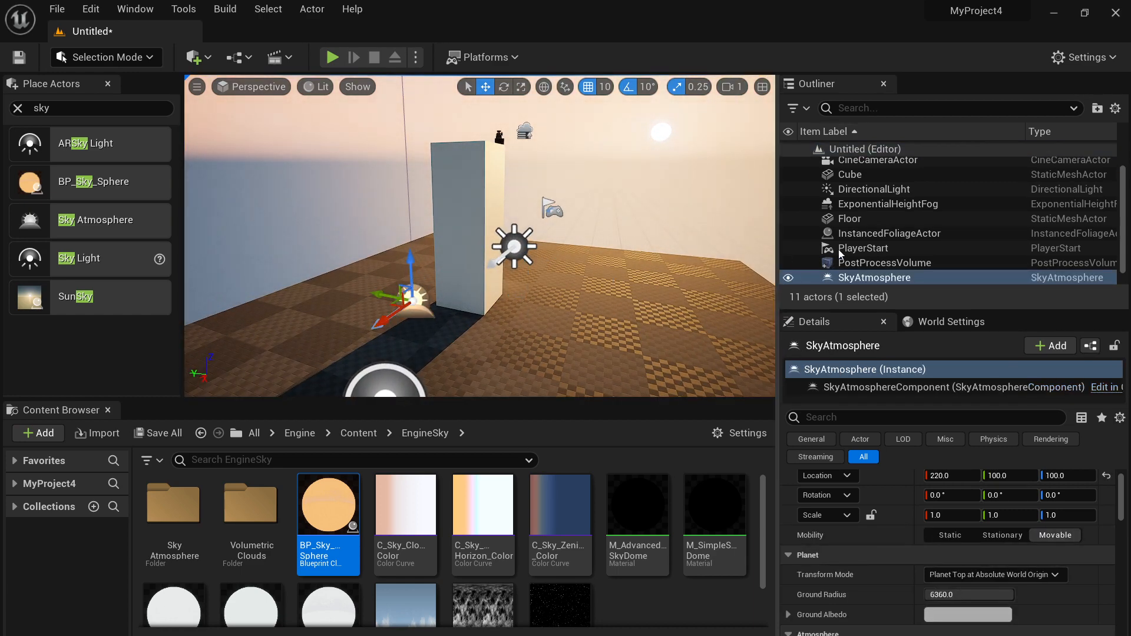
click(516, 246)
key(e)
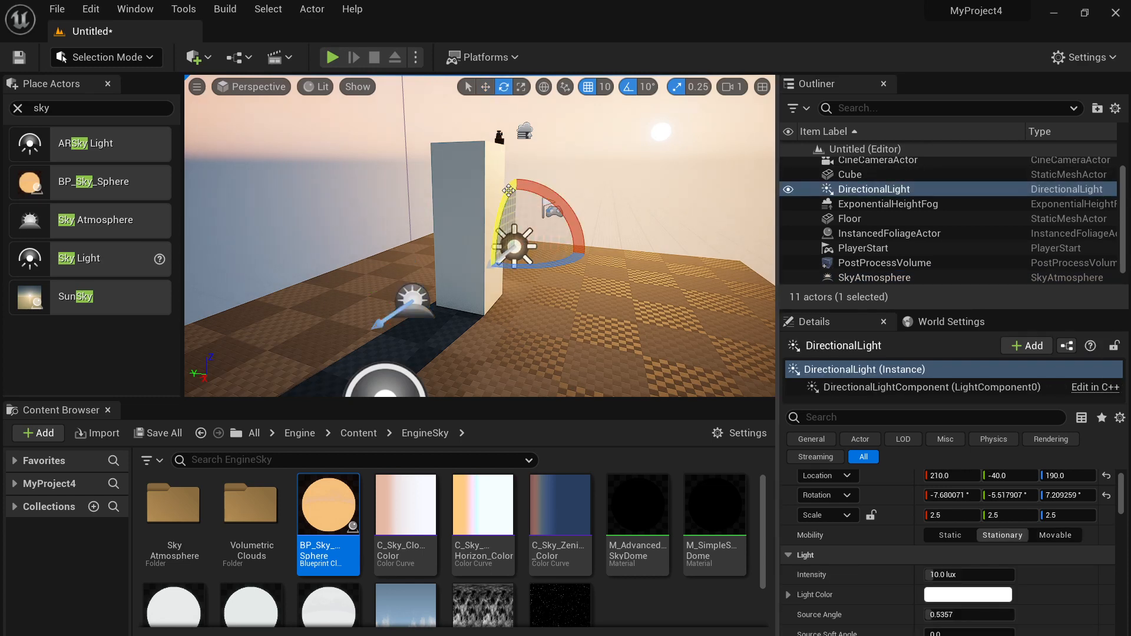
drag(508, 190, 491, 364)
Trigger Refresh Material on BP_Sky_Sphere to update it to the new sun direction, and look around the sky.
right_drag(675, 195, 663, 152)
click(631, 152)
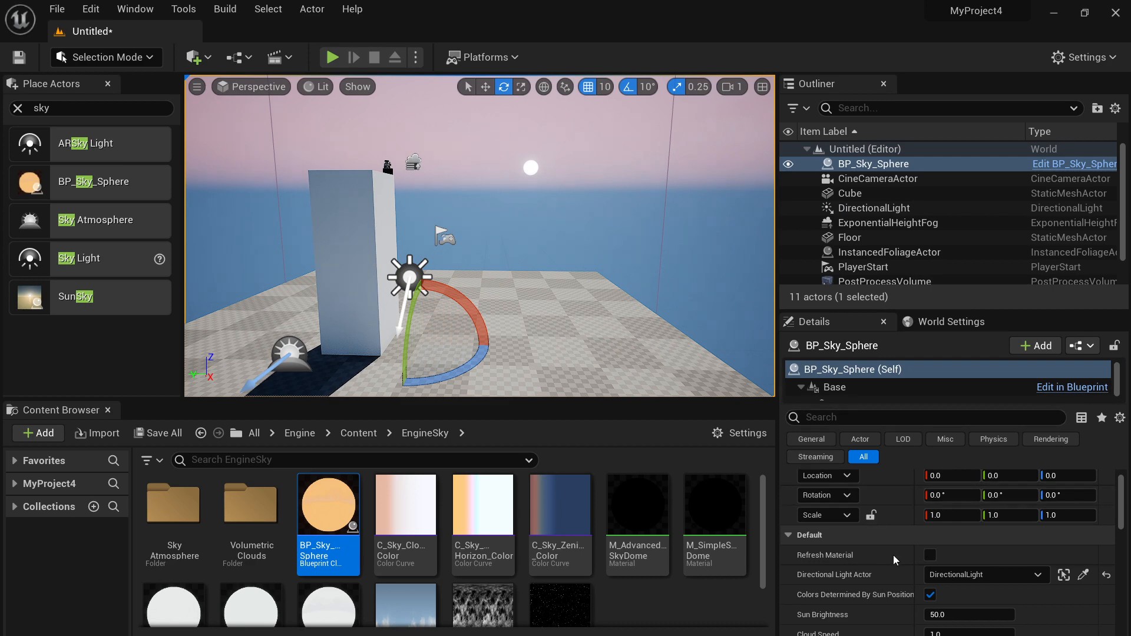
click(929, 555)
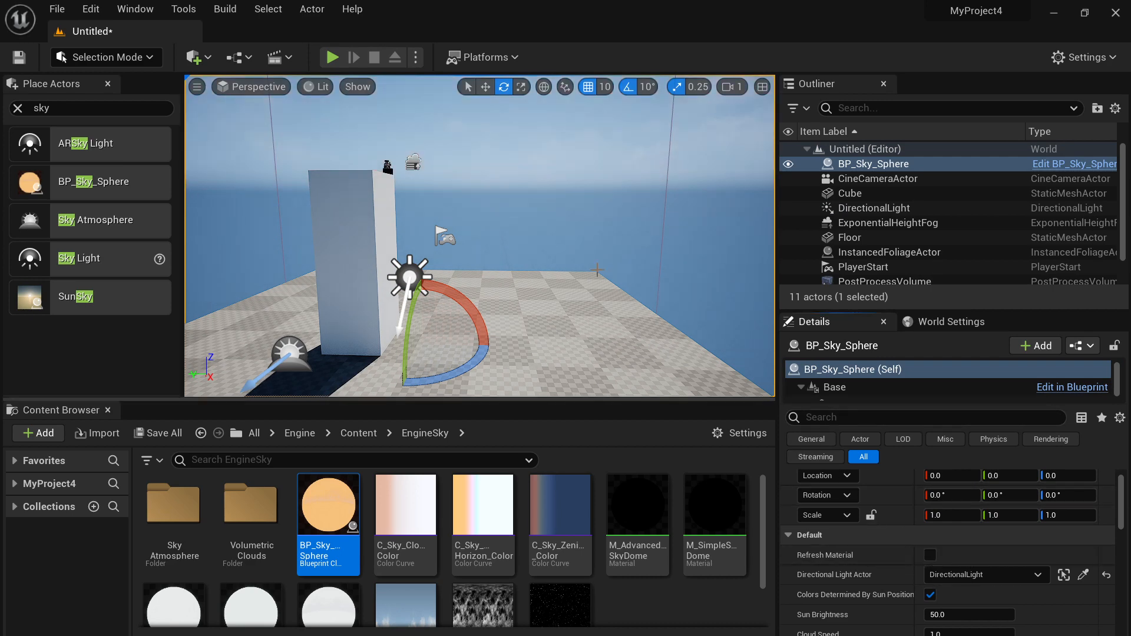
right_drag(597, 270, 436, 212)
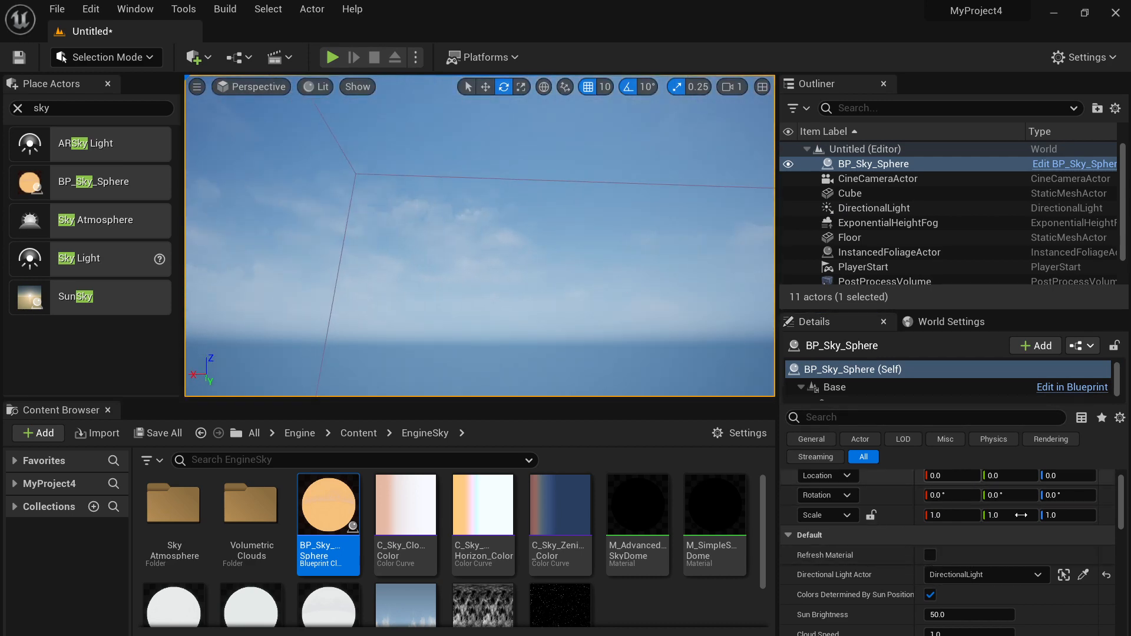
right_drag(572, 271, 768, 286)
right_drag(480, 236, 463, 279)
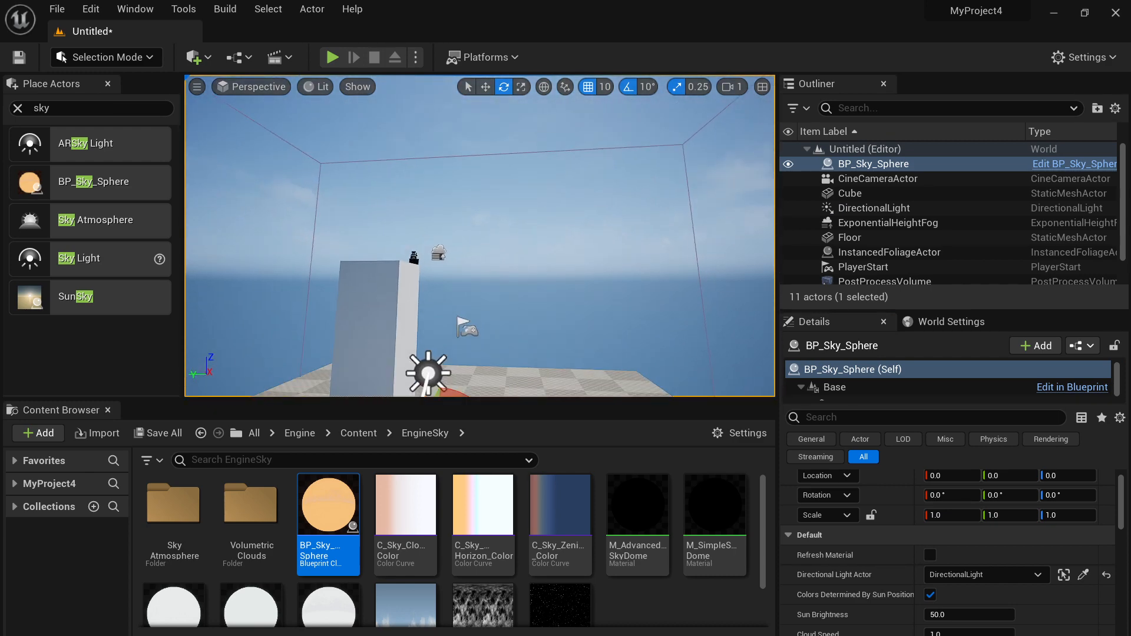
right_drag(589, 265, 645, 283)
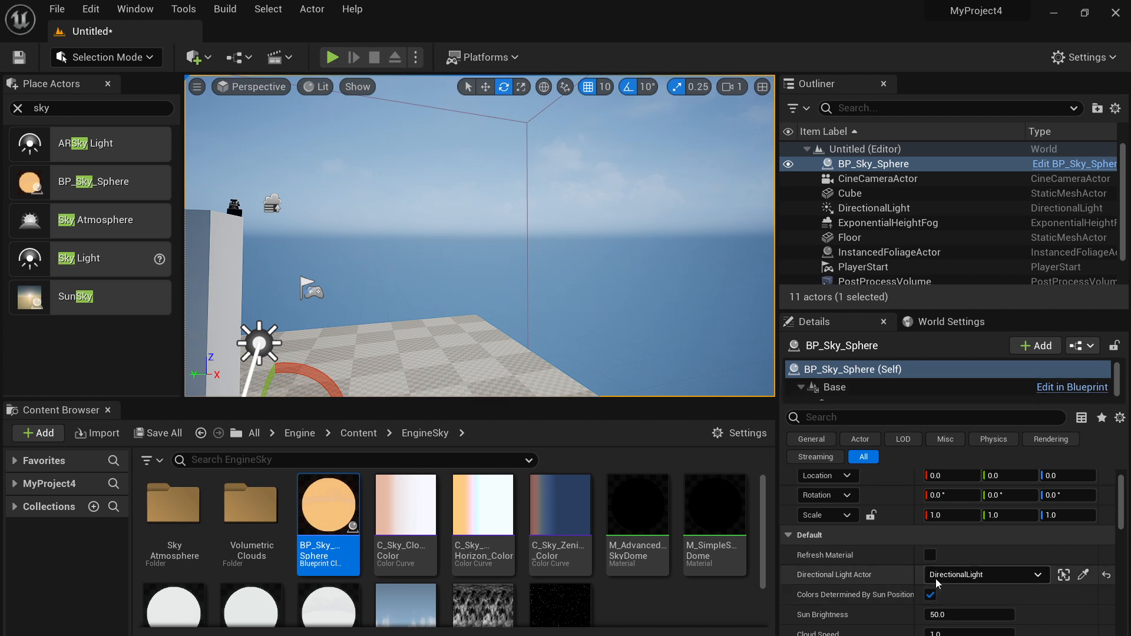
Set the Cloud Speed of BP_Sky_Sphere to 10.0 and view the moving clouds.
scroll(954, 566, down, 4)
scroll(981, 614, down, 1)
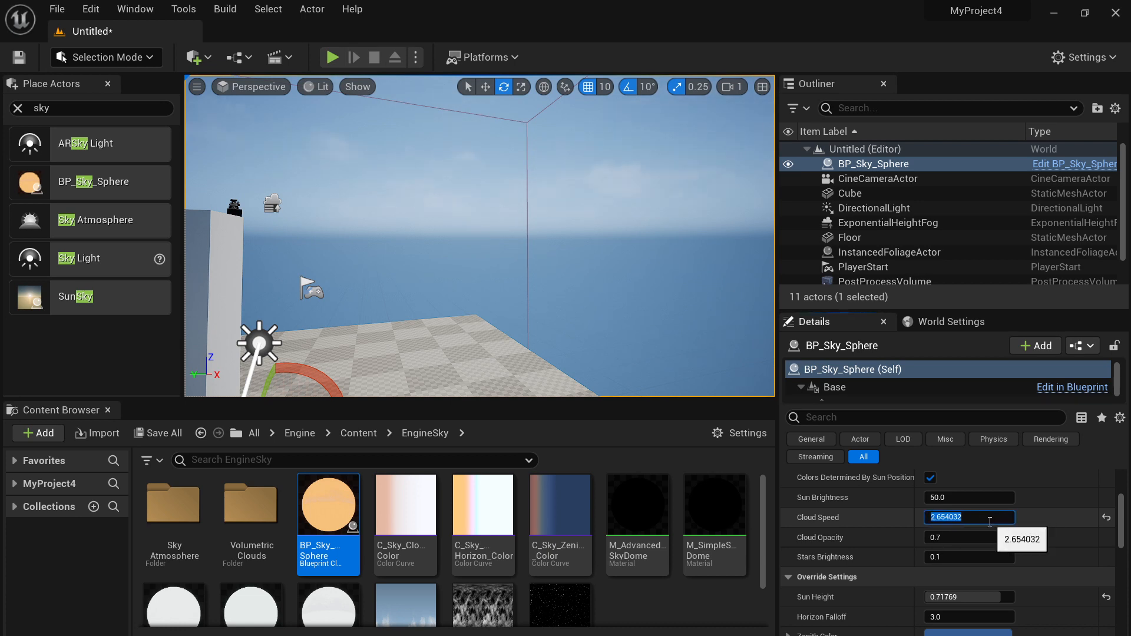
text(0)
right_drag(572, 253, 574, 177)
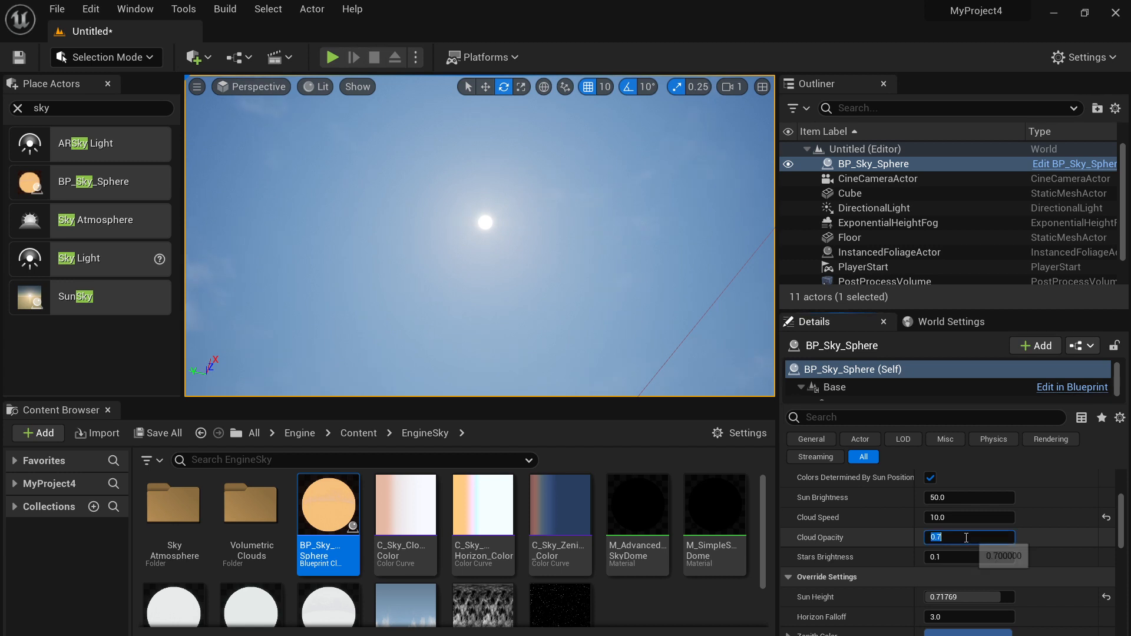
Set the Cloud Opacity of BP_Sky_Sphere to 1.0, raise it to 2.0, and inspect the denser clouds.
text(1)
key(Return)
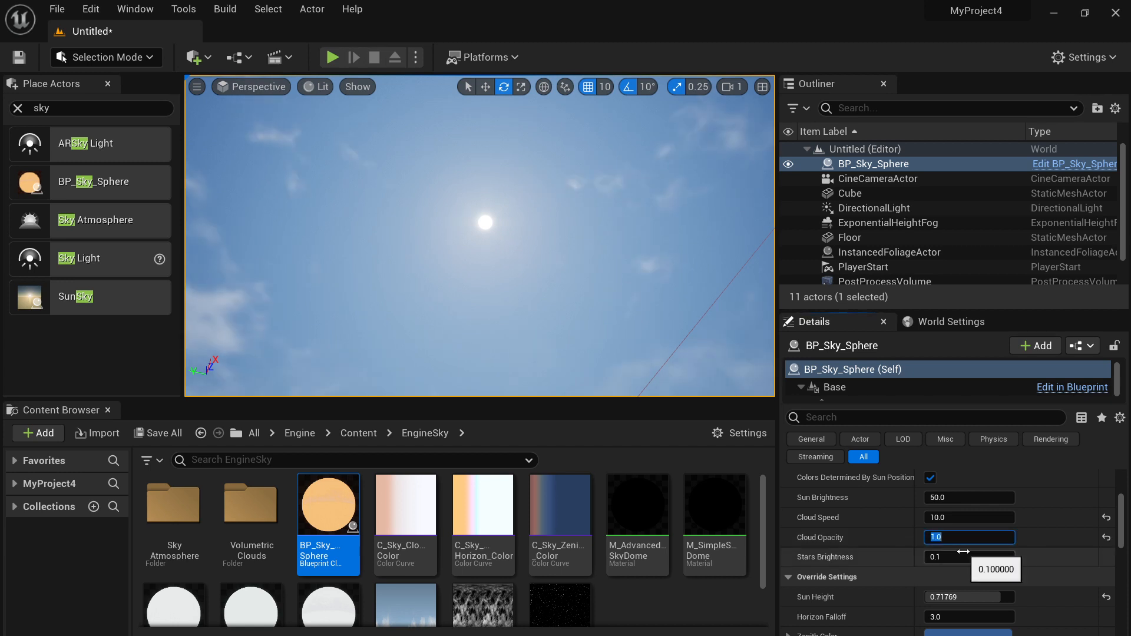
right_drag(488, 233, 539, 339)
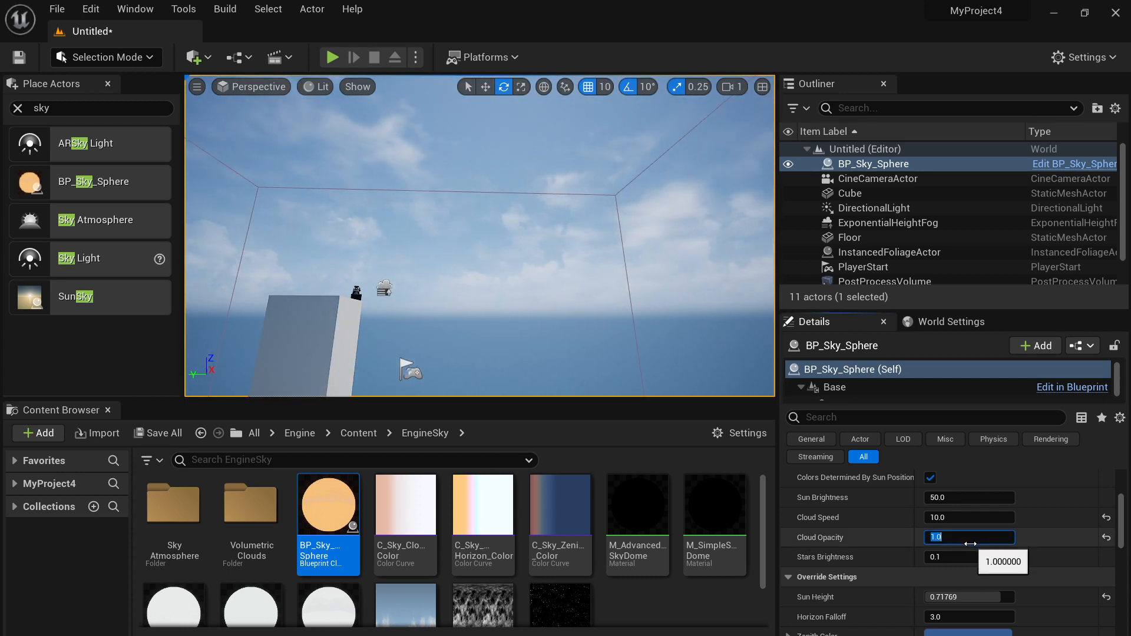
key(Return)
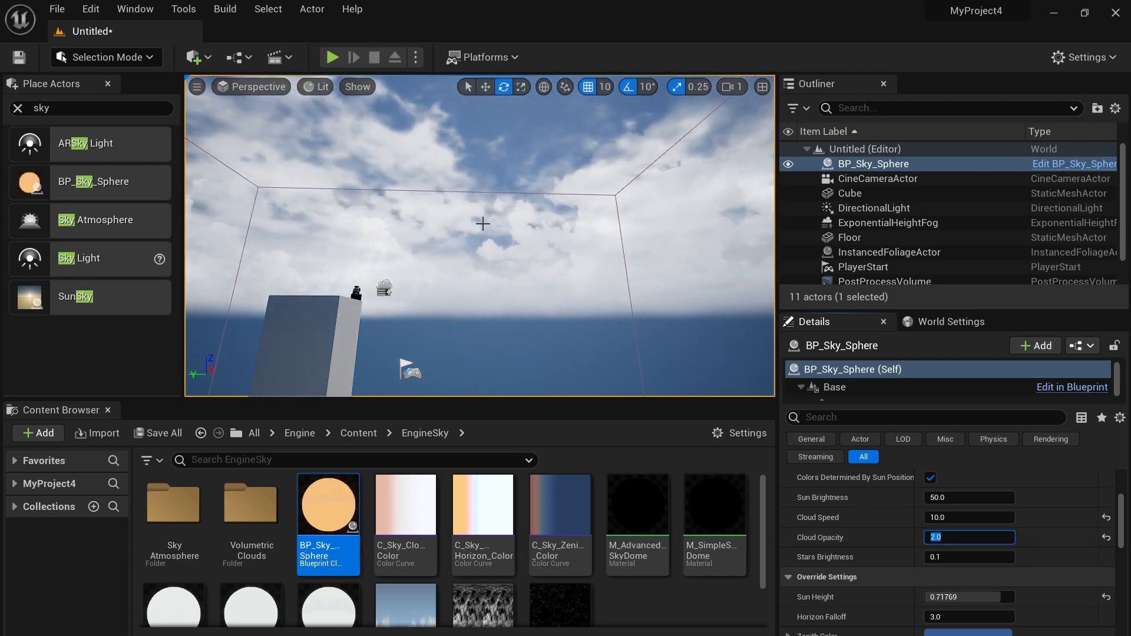
right_drag(480, 222, 318, 213)
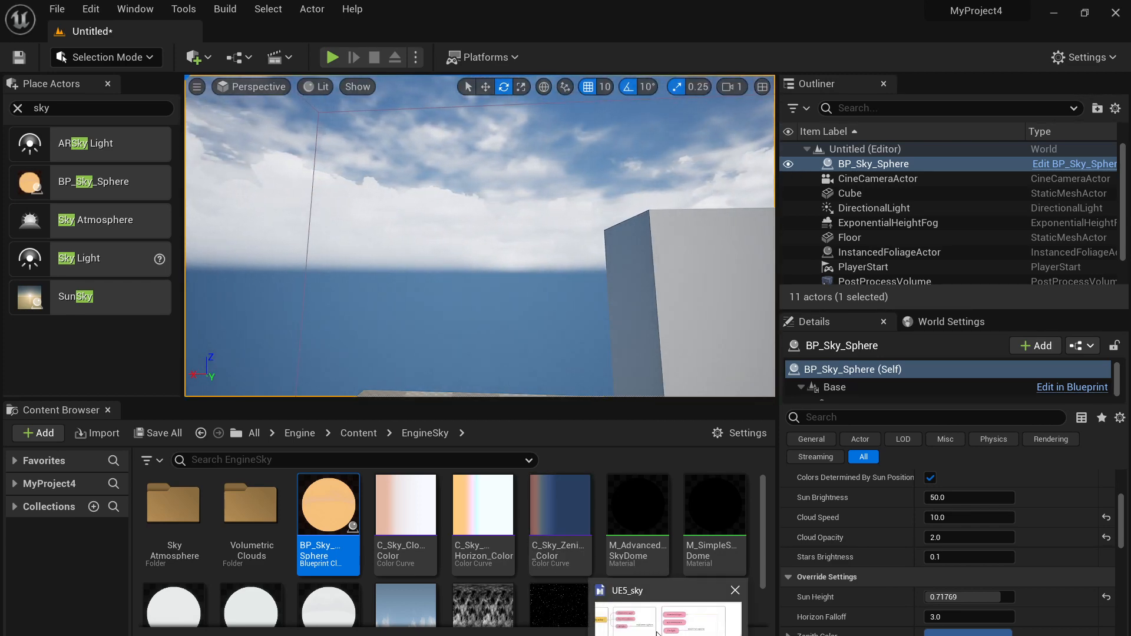
Switch to the UE5_sky map in MindManager and compare the SunSky, separate-light and BP_sky_sphere setups.
click(654, 607)
drag(402, 573, 578, 550)
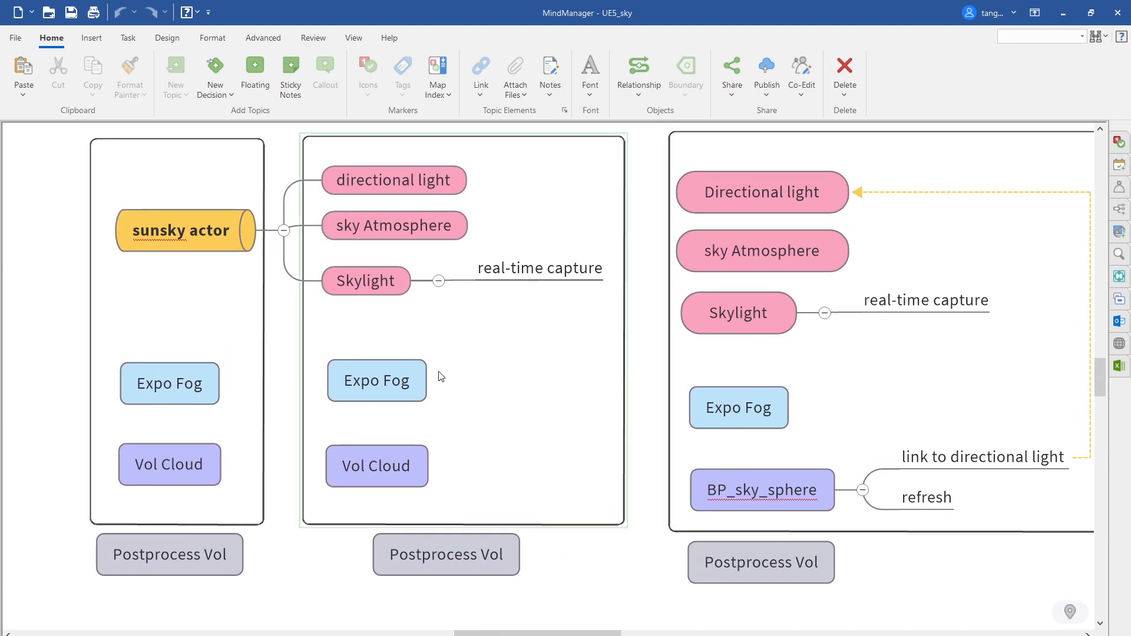
Compare the Vol Cloud setup with the BP_sky_sphere setup and its link to the directional light, and return to Unreal Editor.
drag(599, 586, 520, 555)
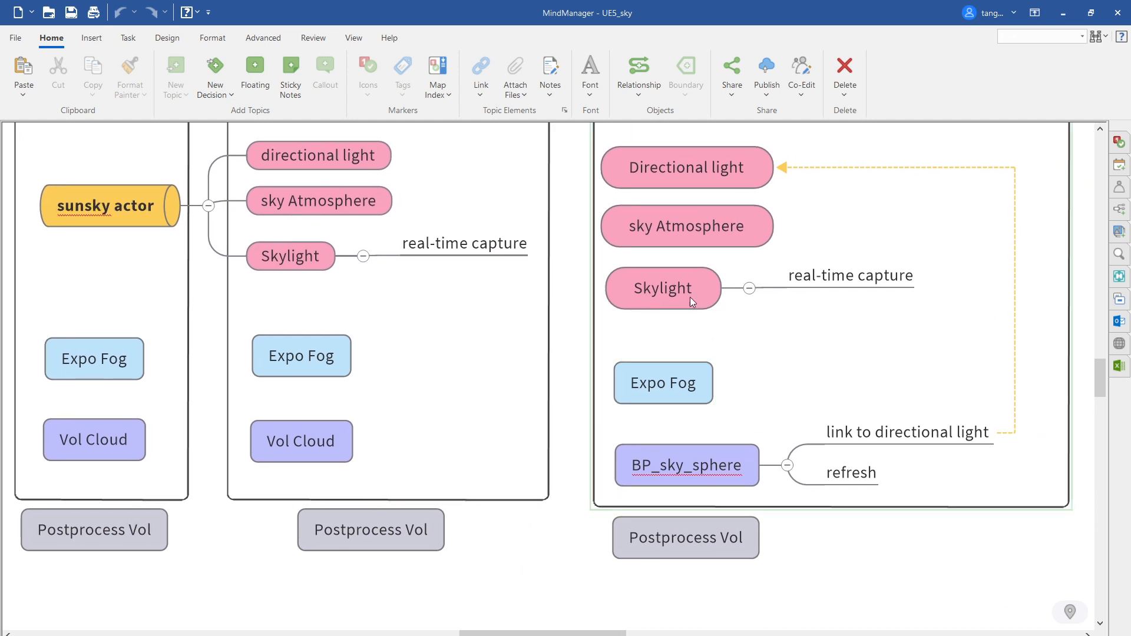
drag(569, 376, 512, 416)
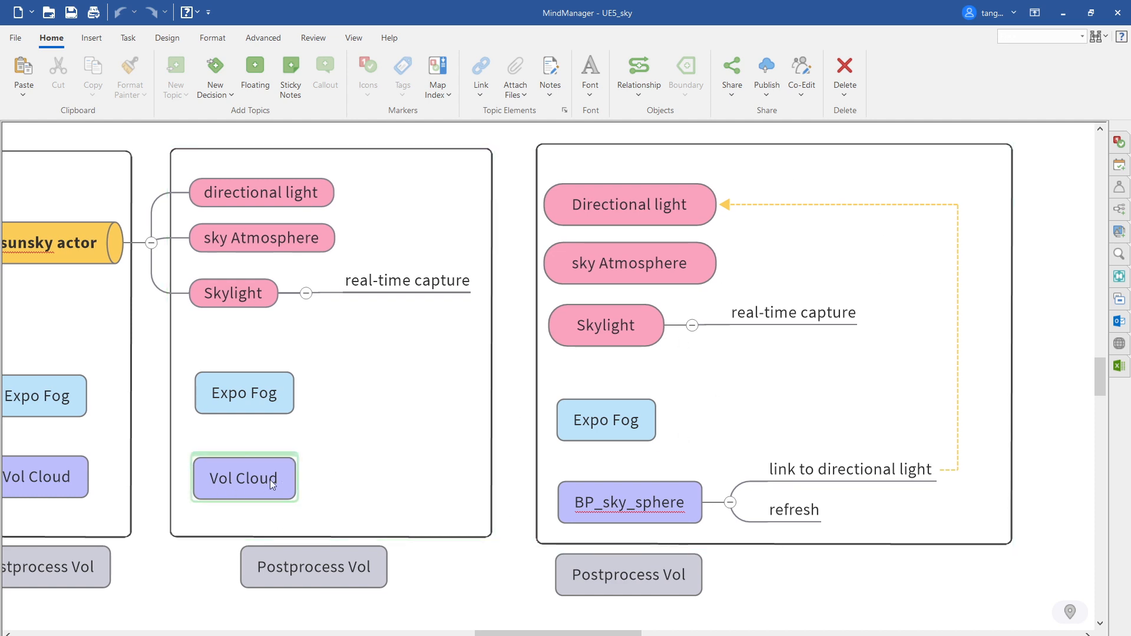
drag(419, 453, 286, 427)
click(497, 490)
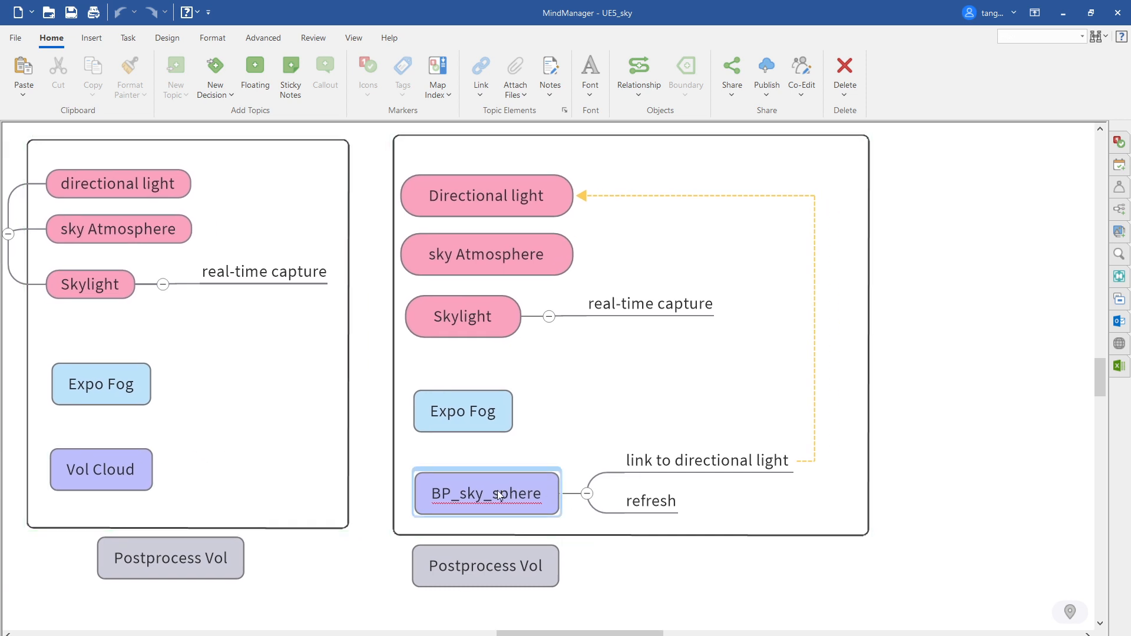
click(502, 444)
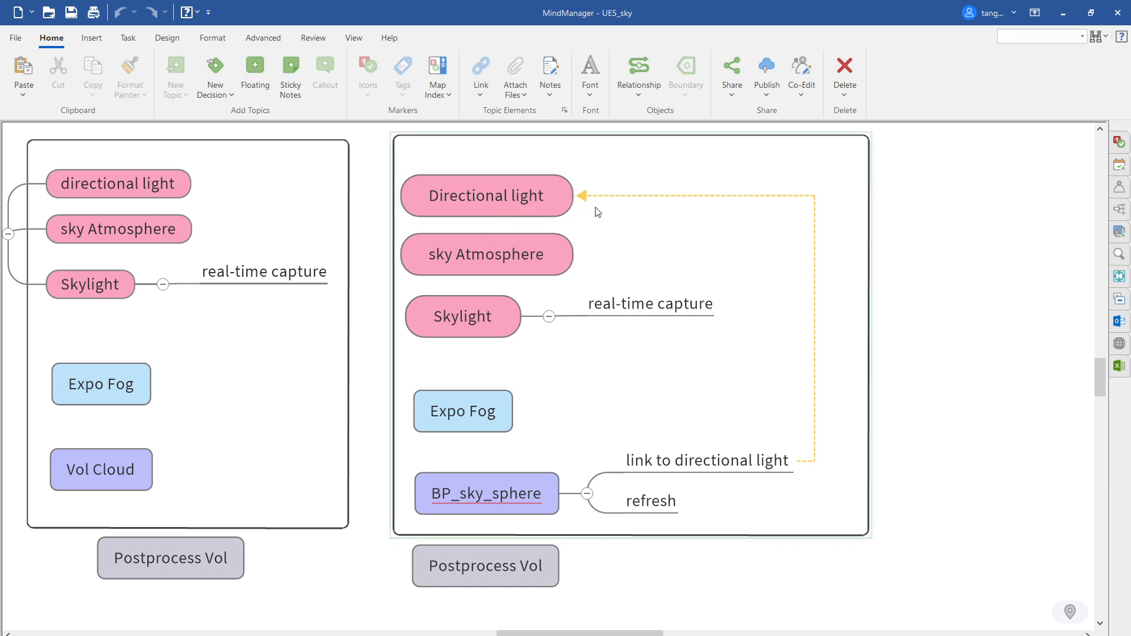
click(631, 463)
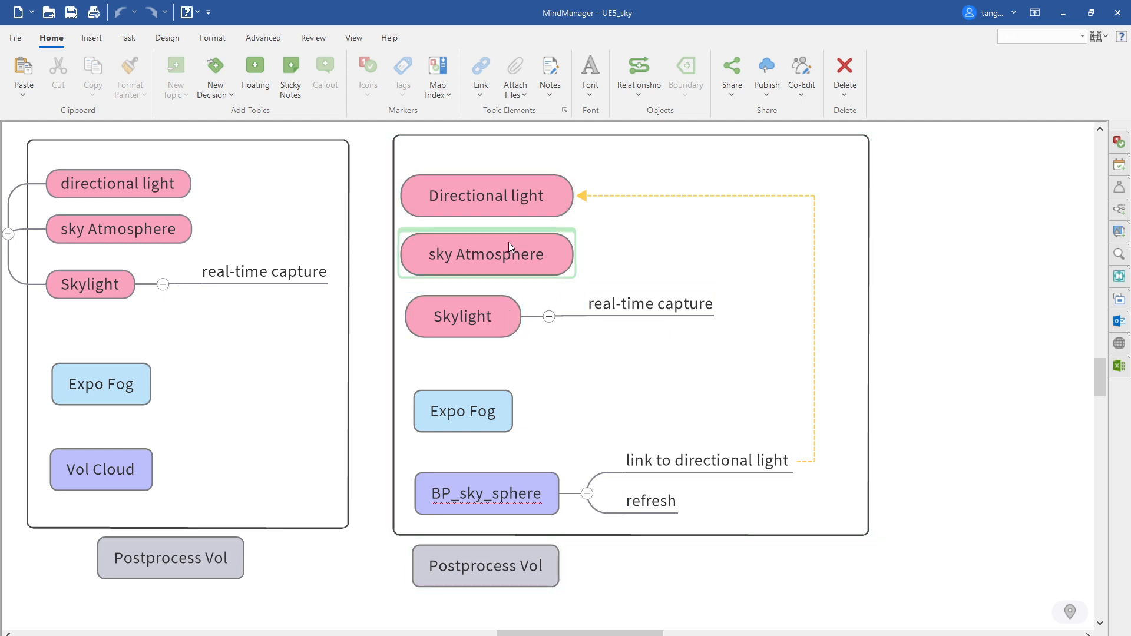
click(635, 311)
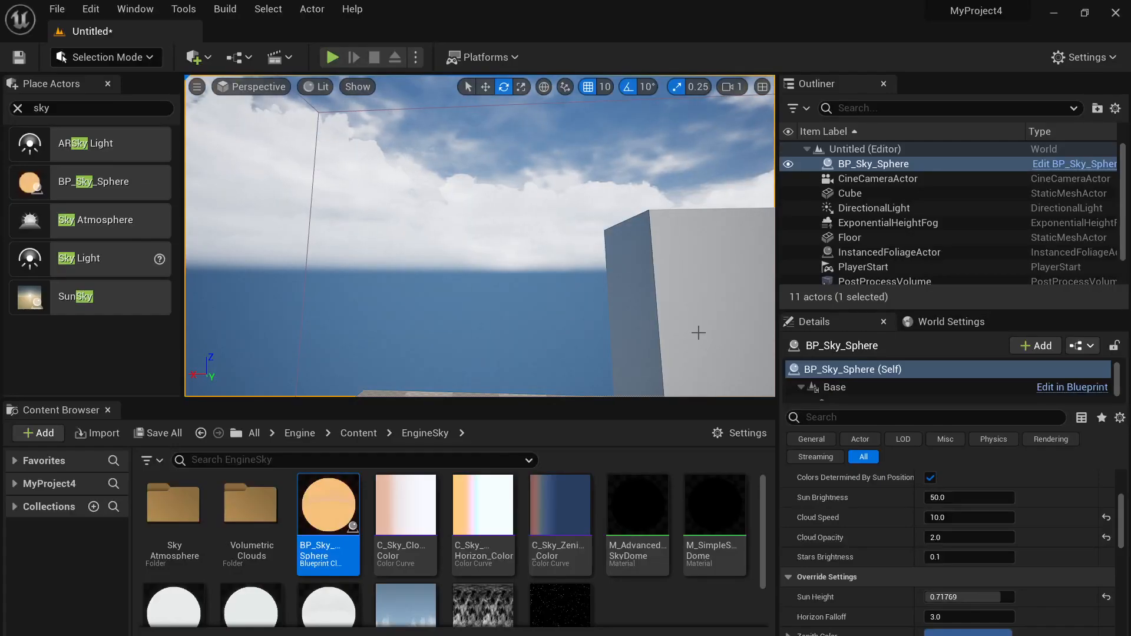
Select the SkyLight beside the cube and check its Real Time Capture setting.
right_drag(698, 333, 736, 386)
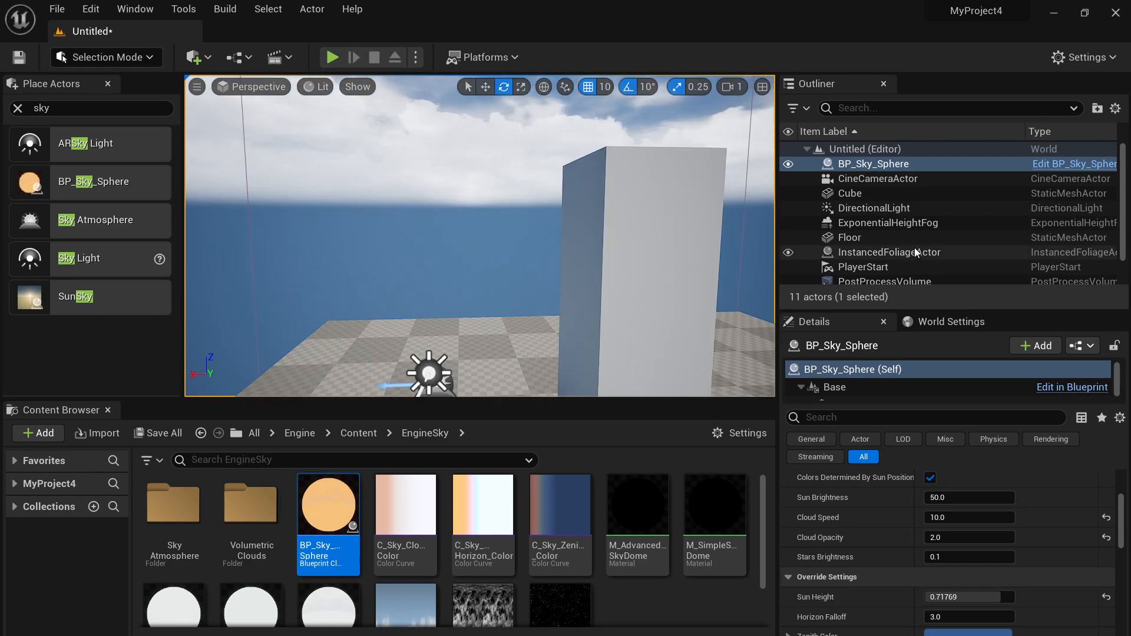
right_drag(430, 233, 427, 281)
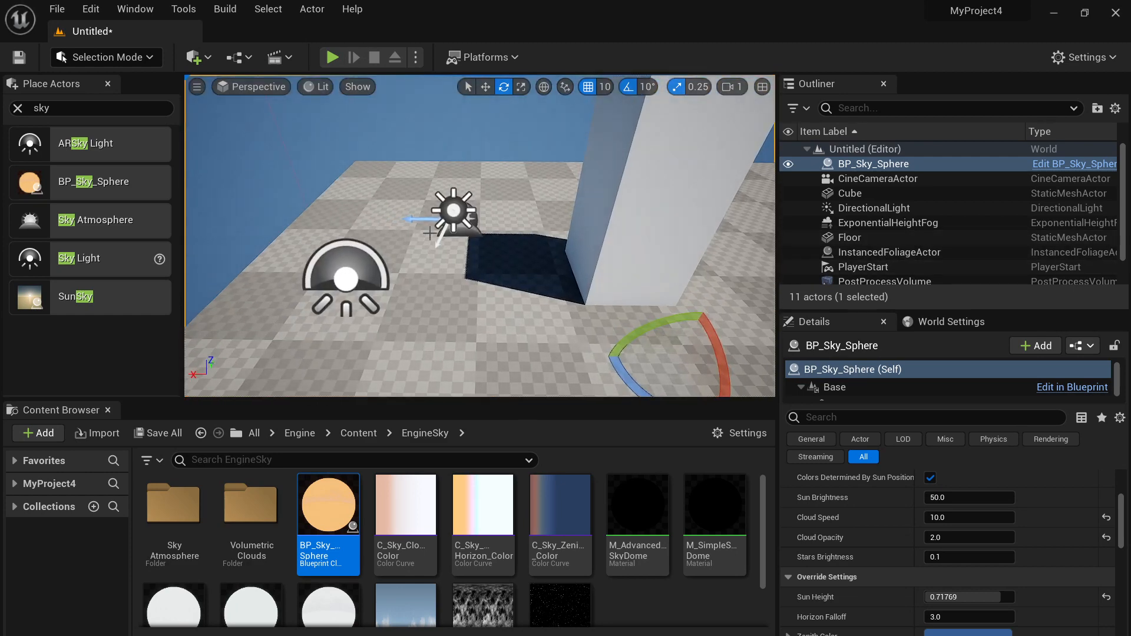
click(344, 278)
scroll(1009, 558, up, 5)
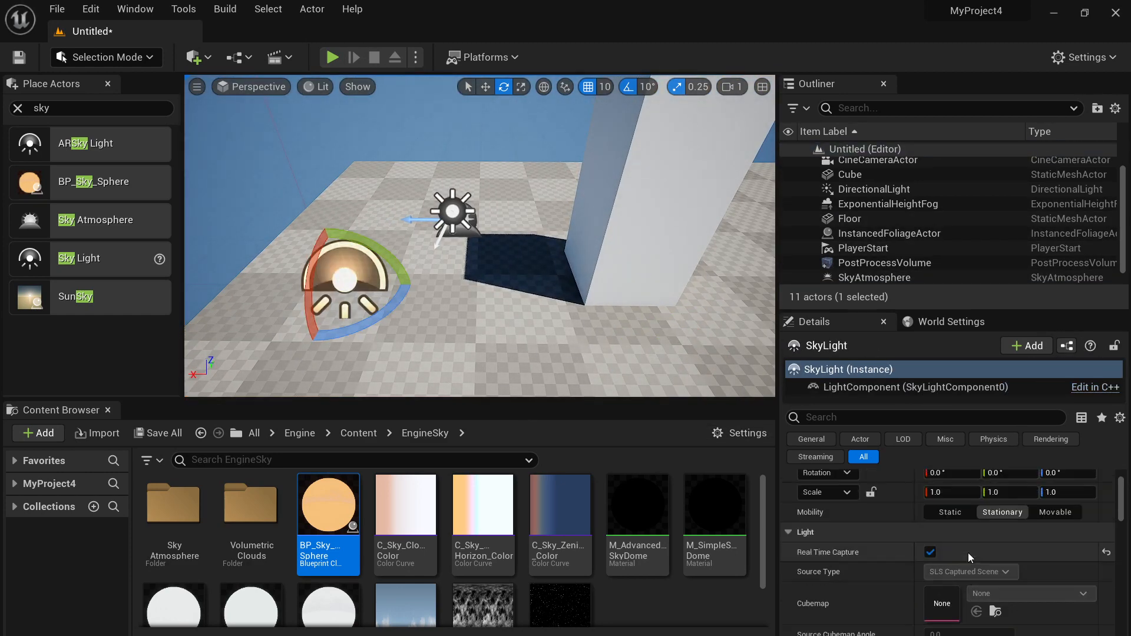
click(930, 576)
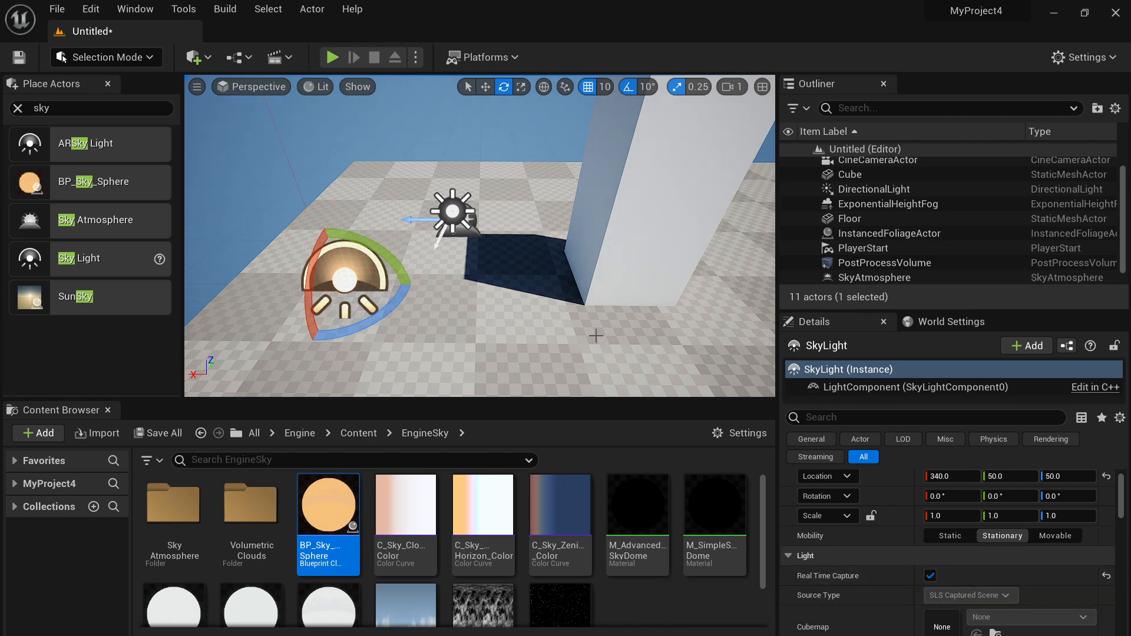
Rotate the DirectionalLight to a nearly horizontal direction for a low sun and inspect the scene lighting.
right_drag(590, 330, 597, 250)
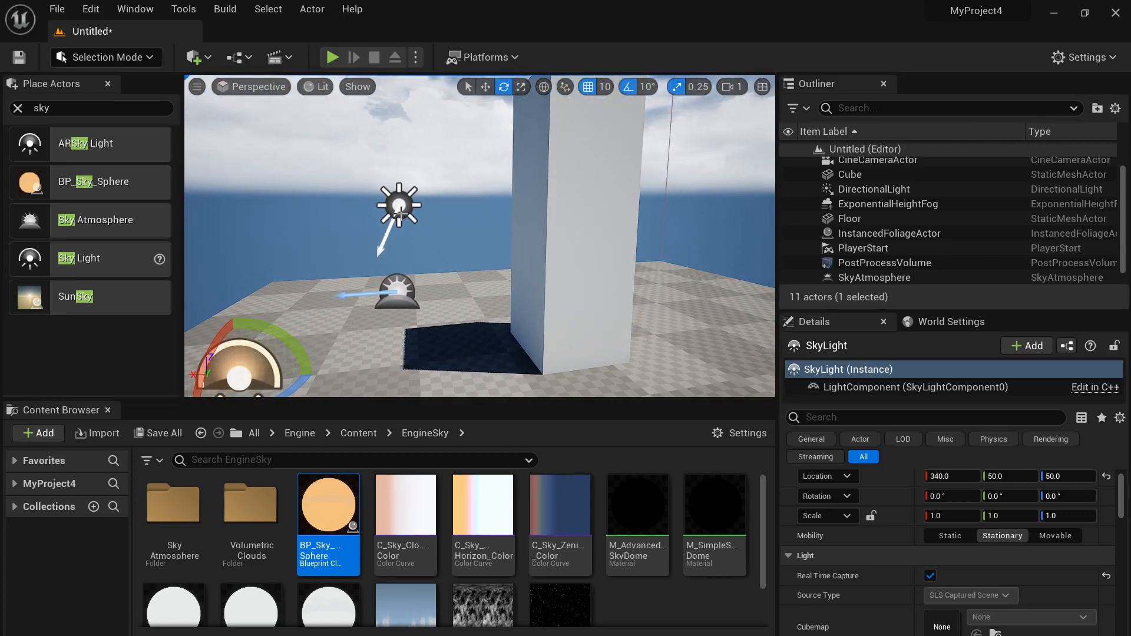
click(398, 212)
drag(448, 158, 439, 172)
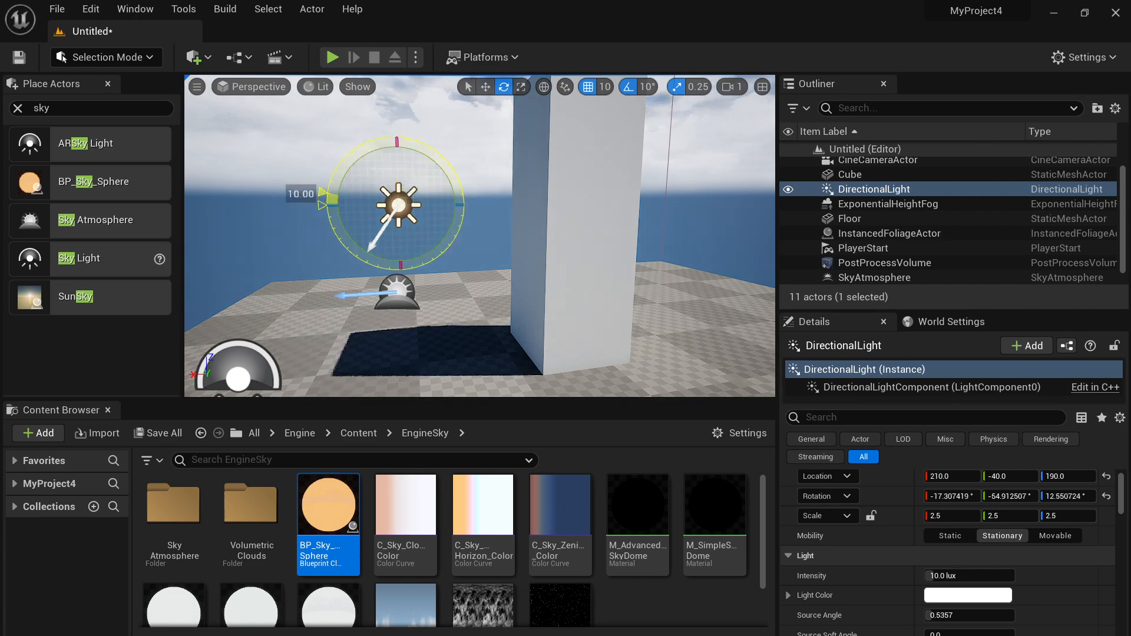
drag(324, 198, 357, 140)
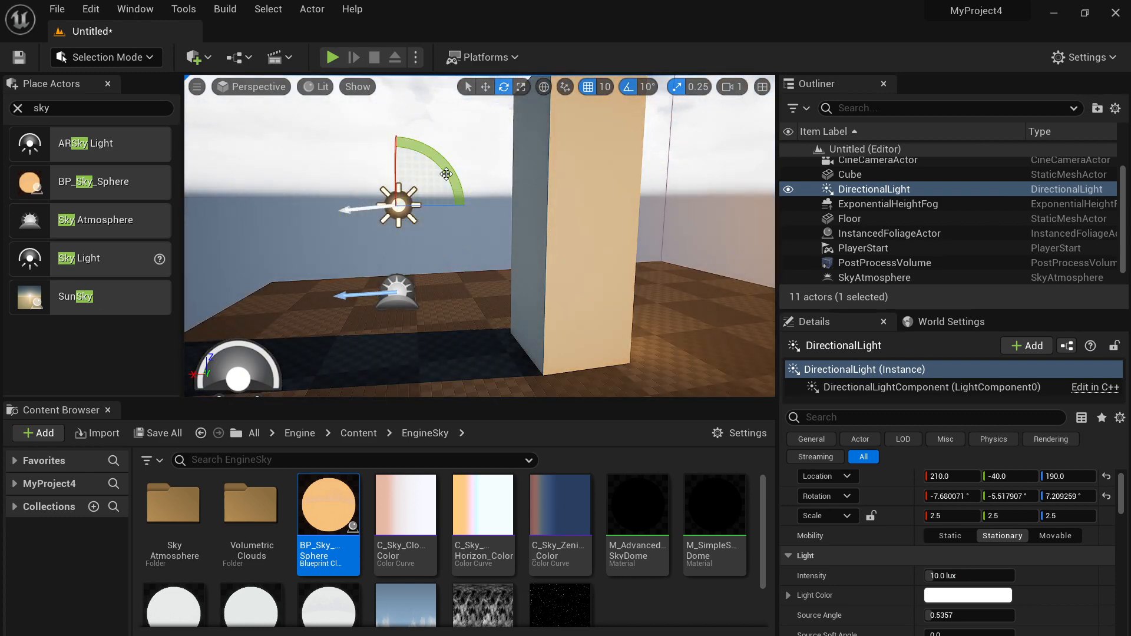
right_drag(595, 237, 671, 252)
right_drag(650, 152, 651, 152)
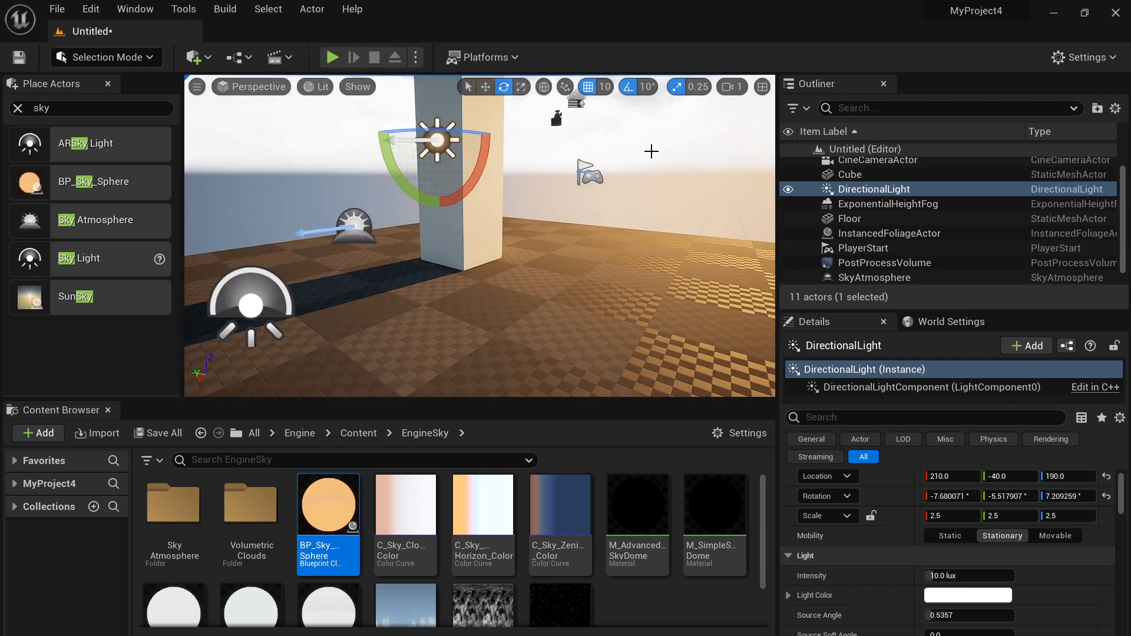
Select BP_Sky_Sphere and refresh its material to match the low sun direction, and look around the sky.
click(653, 161)
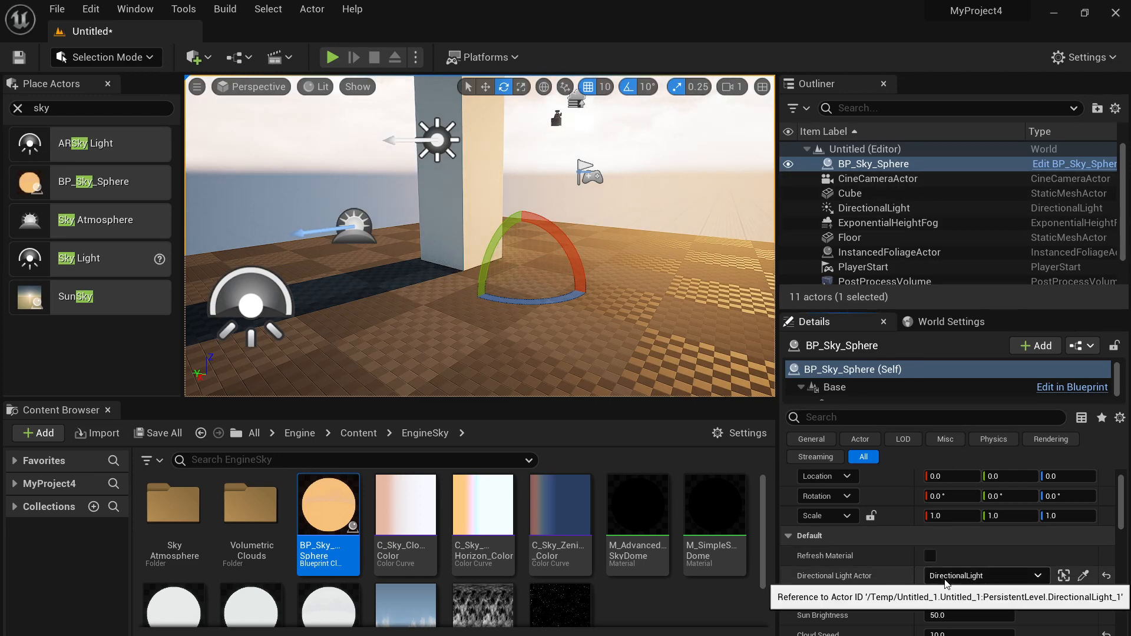
right_drag(622, 313, 585, 273)
right_drag(265, 183, 236, 166)
key(w)
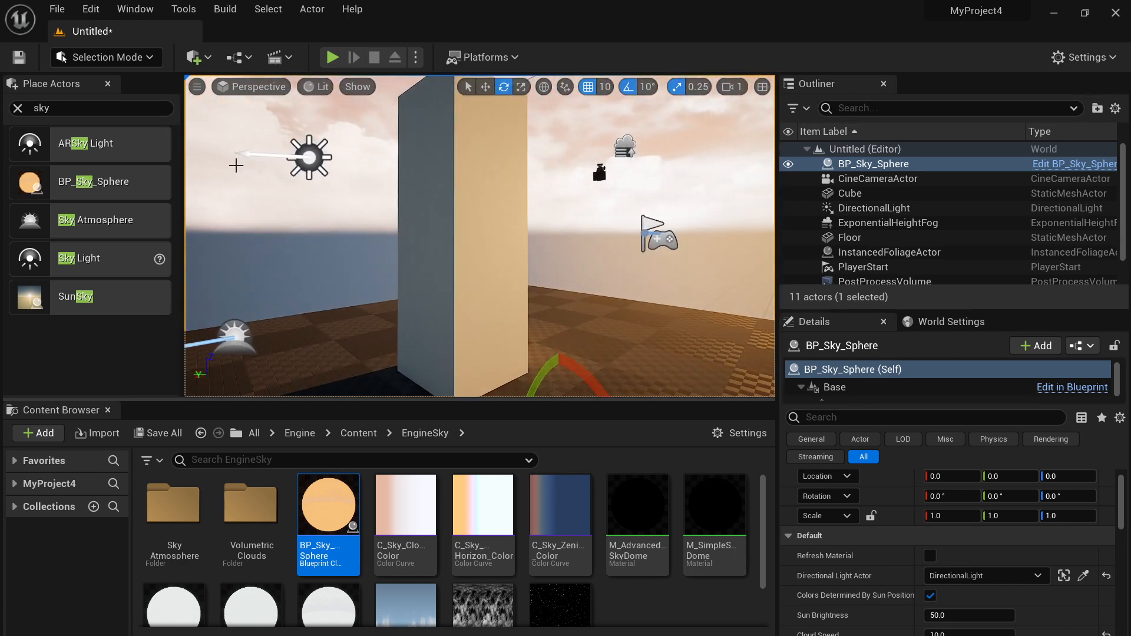
Clear the actor search and place a Point Light from the Lights category on the floor beside the cube.
click(18, 108)
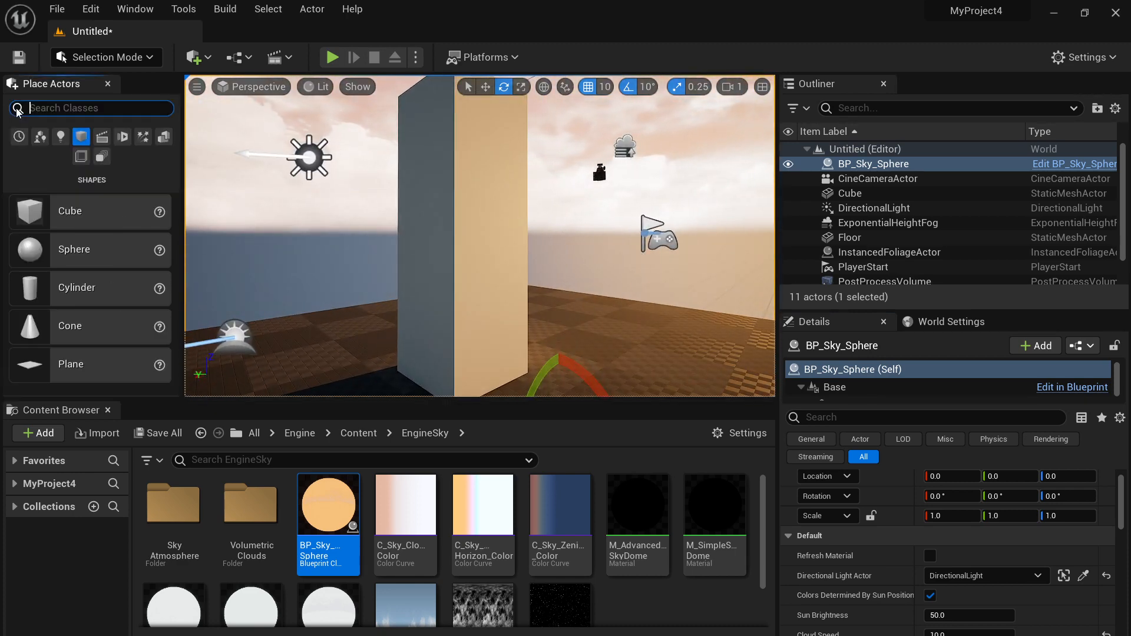
click(60, 137)
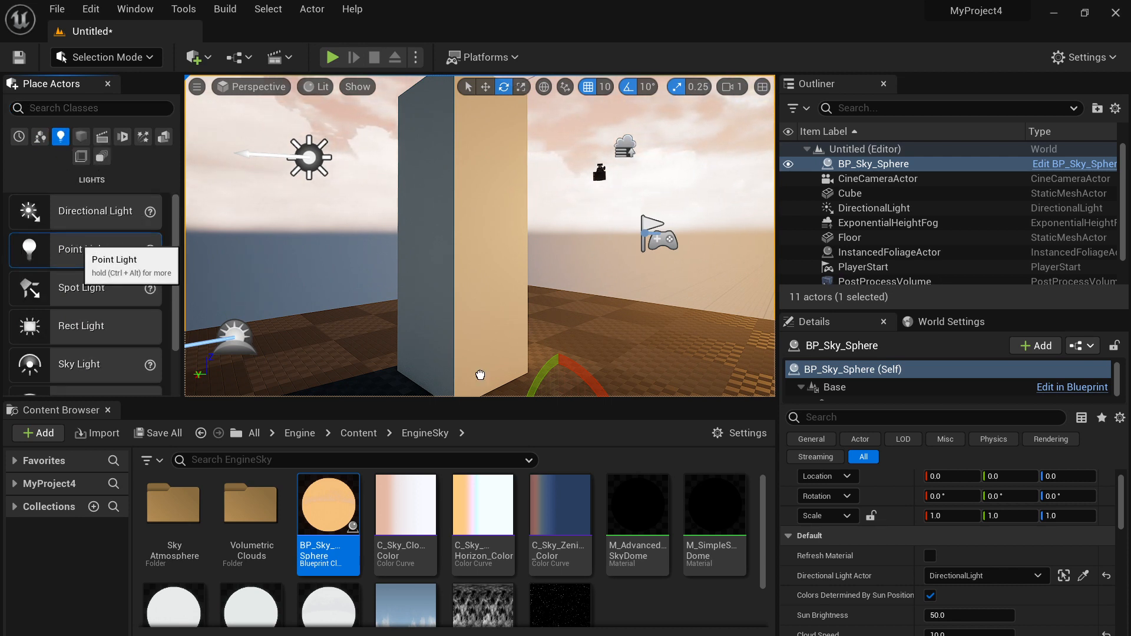
drag(69, 242, 390, 355)
right_drag(390, 355, 354, 377)
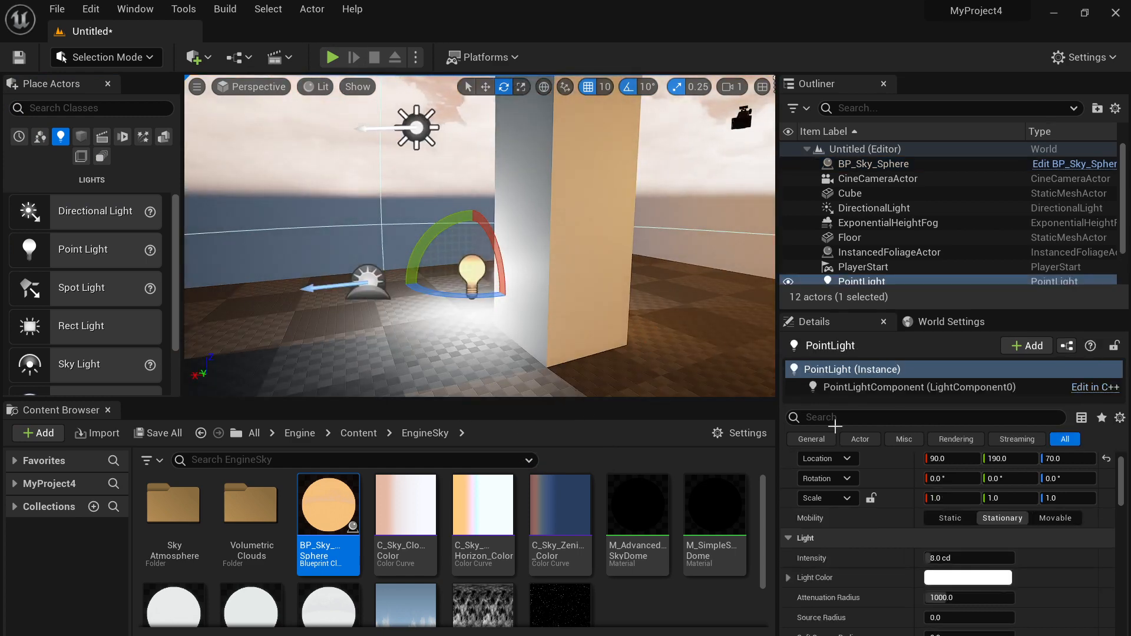
Set the PointLight's Light Color to a saturated pink.
click(968, 577)
click(749, 376)
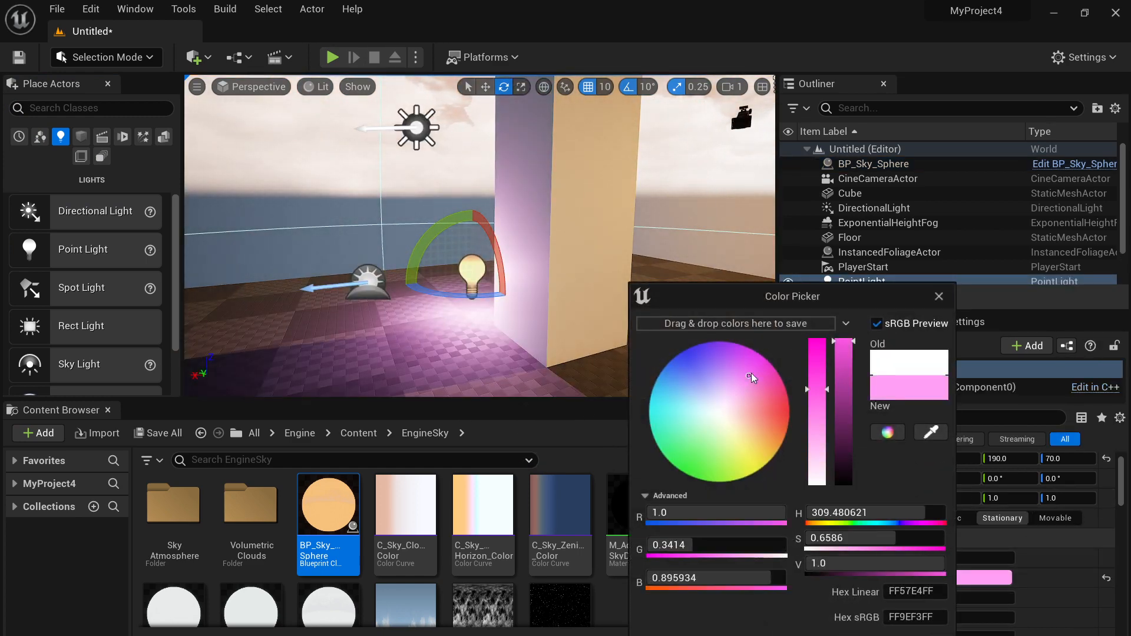
drag(751, 374, 748, 368)
click(871, 635)
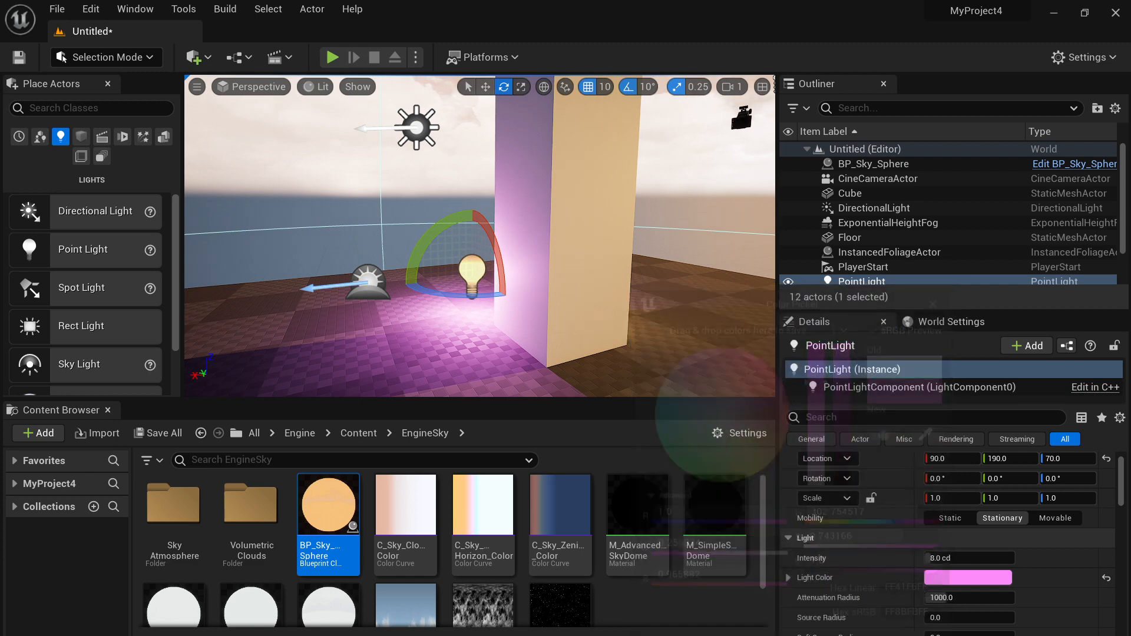
Move the PointLight away from the cube along the X axis to X 260.0.
key(w)
drag(424, 283, 247, 298)
scroll(427, 306, down, 8)
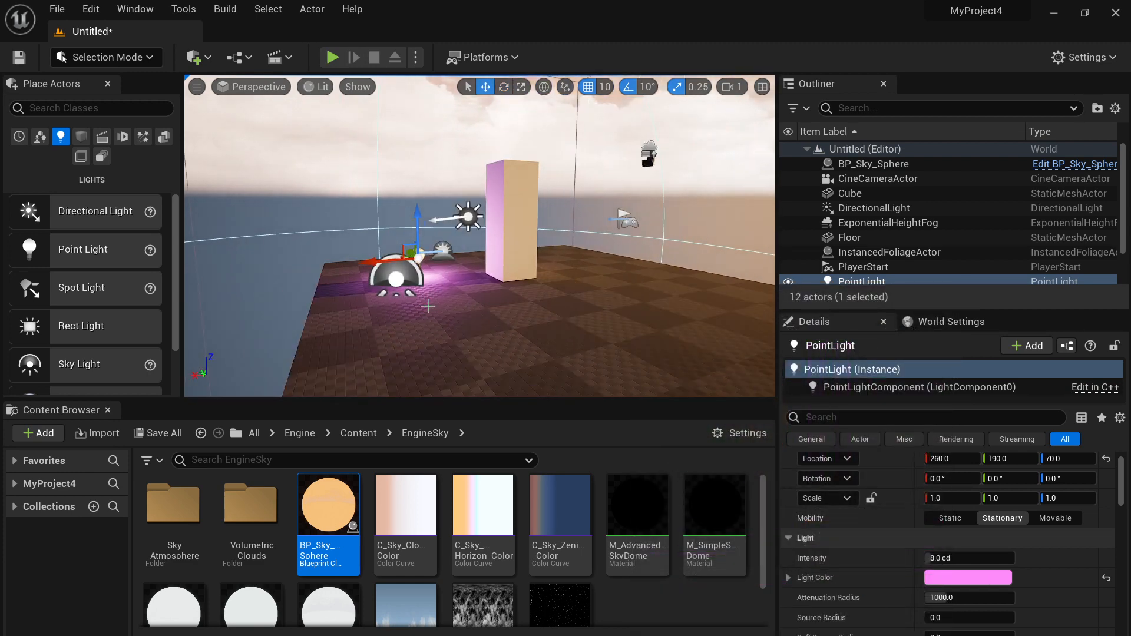
scroll(428, 305, up, 3)
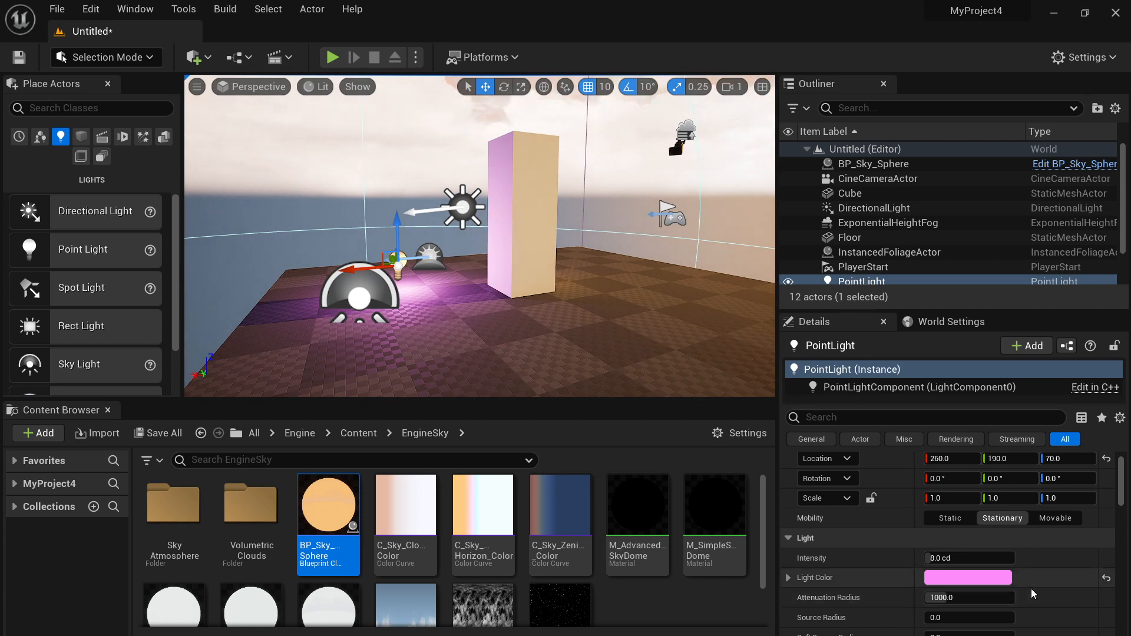
Reduce the PointLight's Attenuation Radius to about 288, raise its Intensity to about 42 cd, and inspect the glow around the cube.
scroll(910, 589, down, 1)
drag(957, 576, 925, 575)
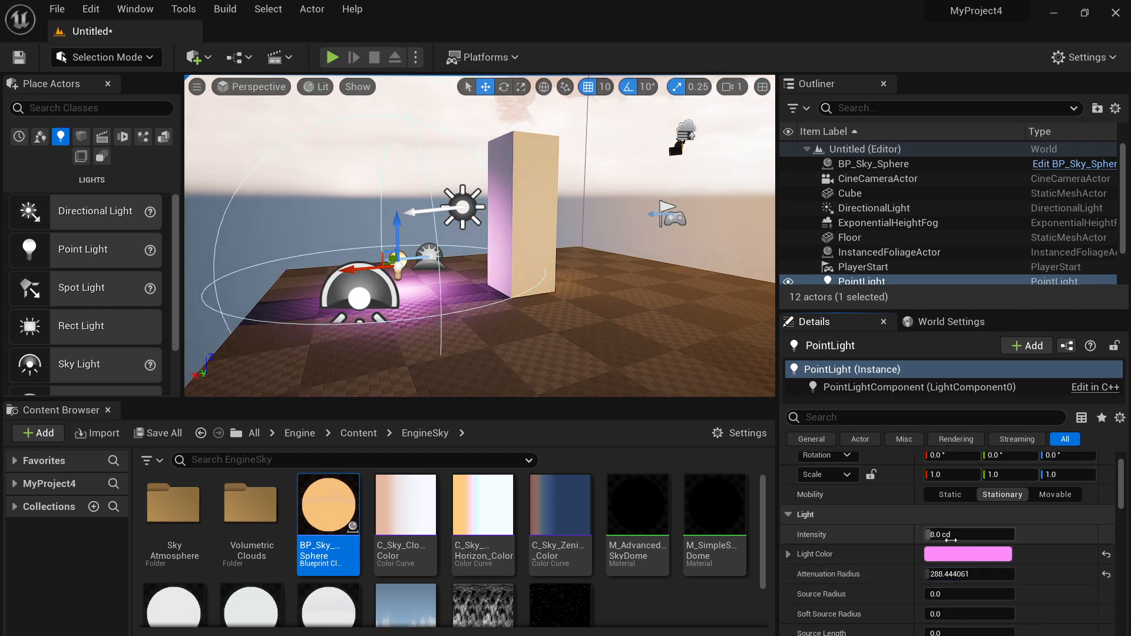
drag(942, 535, 969, 535)
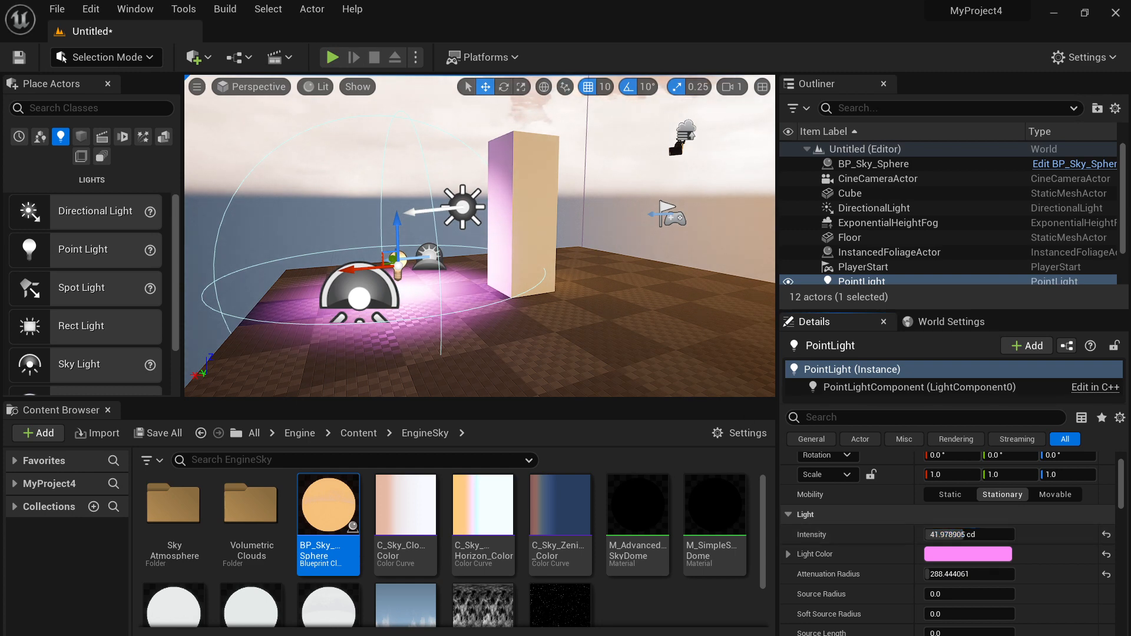
right_drag(436, 235, 607, 247)
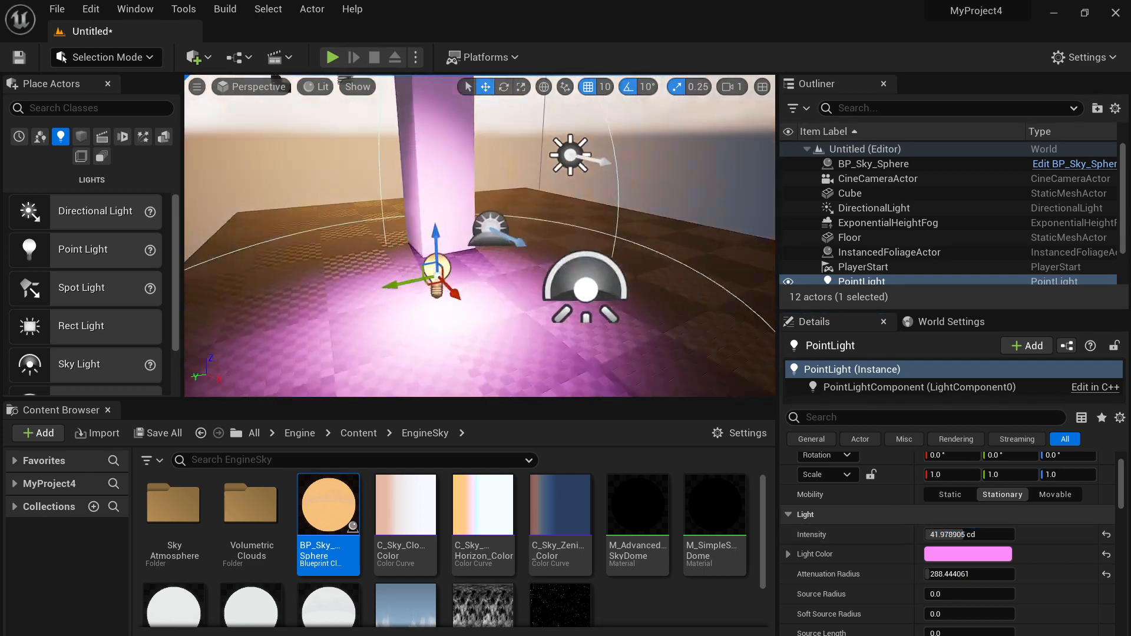
right_drag(480, 235, 343, 199)
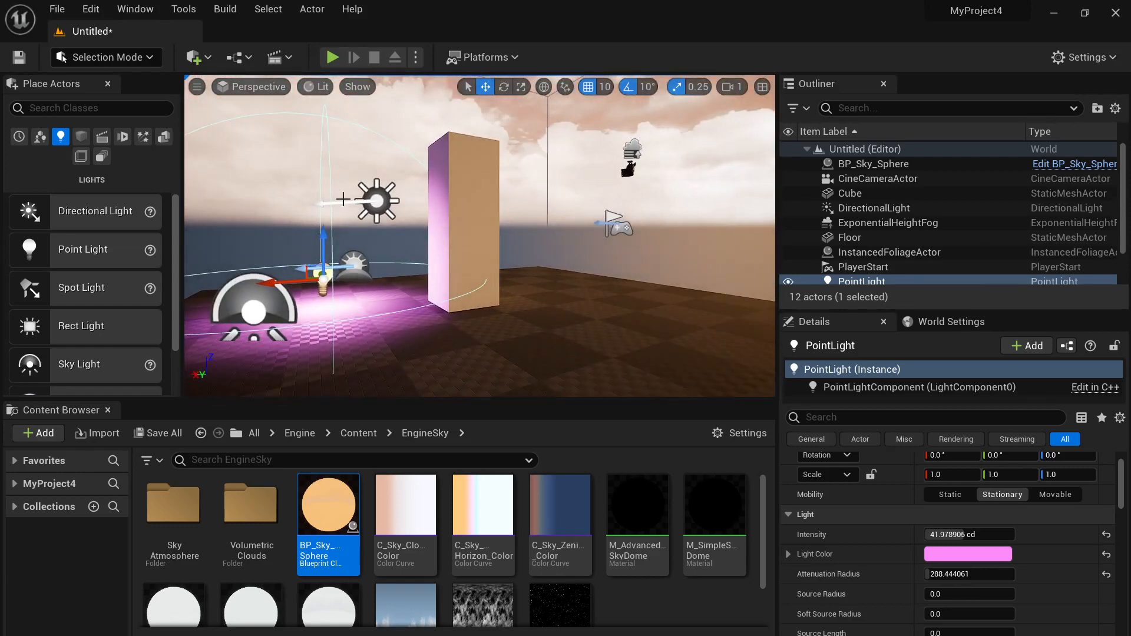
Hide BP_Sky_Sphere in the level and look at the sky without it.
click(392, 203)
right_drag(523, 242, 470, 204)
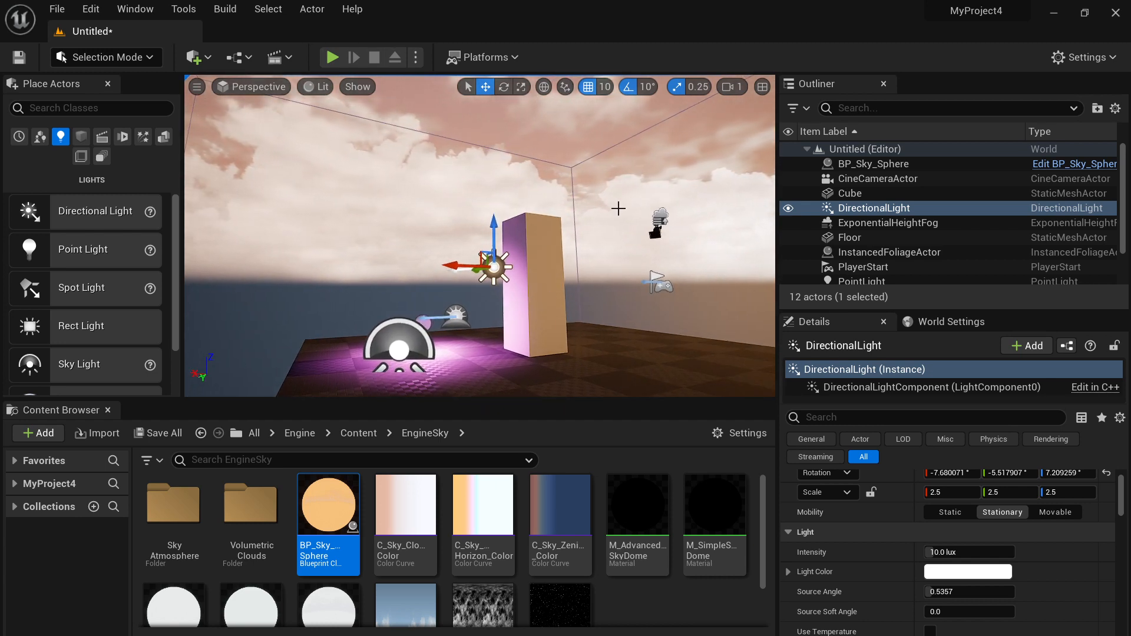
click(600, 218)
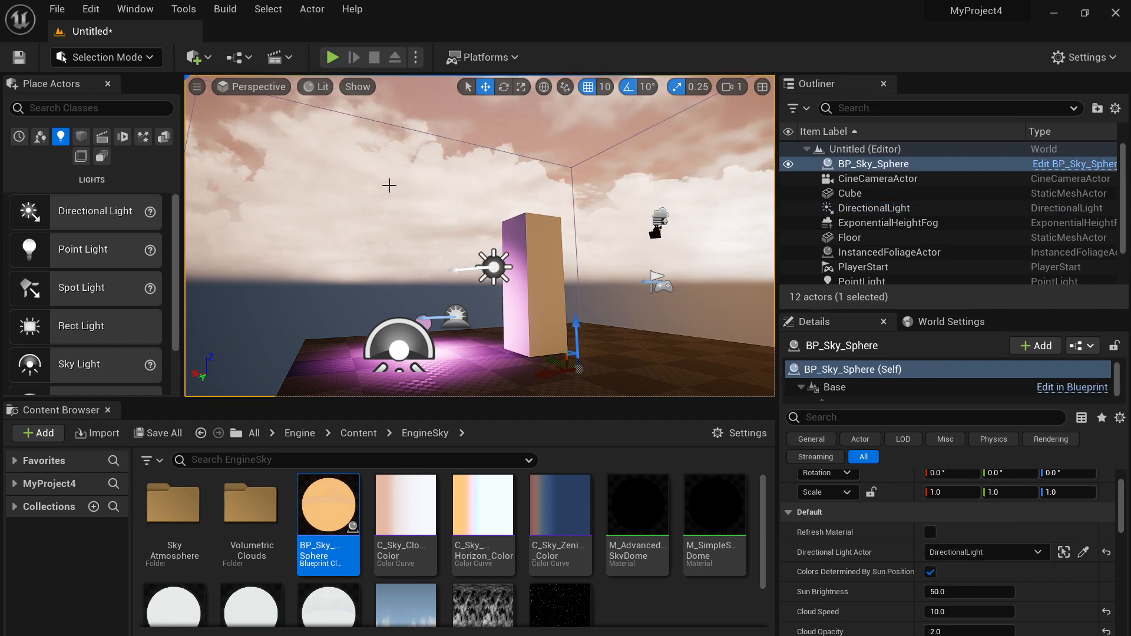
click(788, 164)
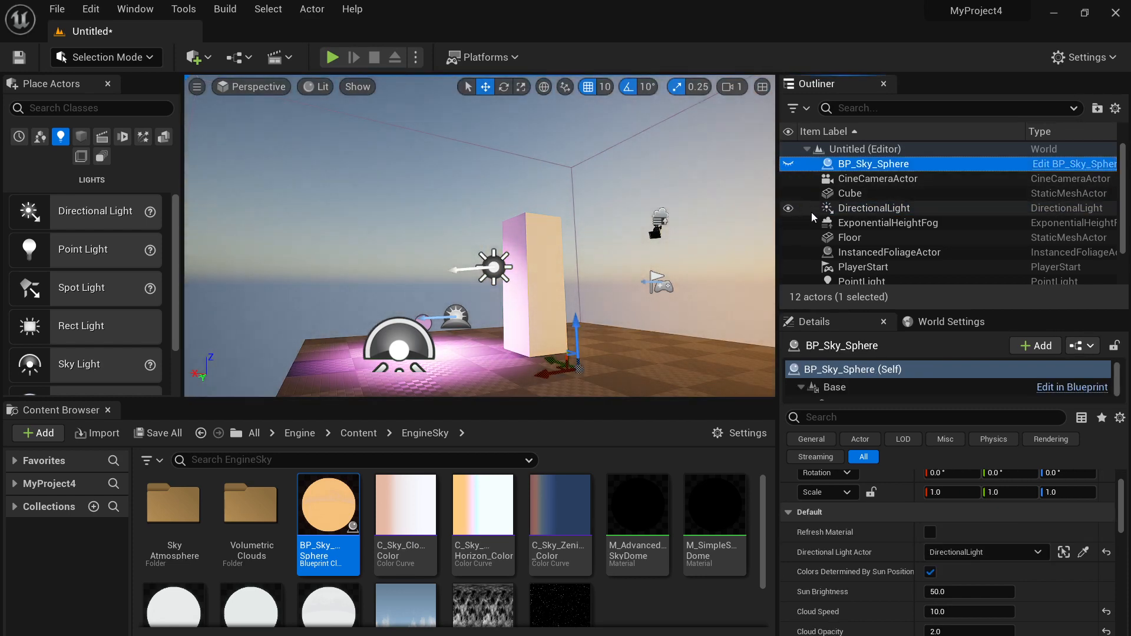
mouse_move(605, 316)
right_down()
mouse_move(507, 324)
mouse_move(590, 328)
right_up()
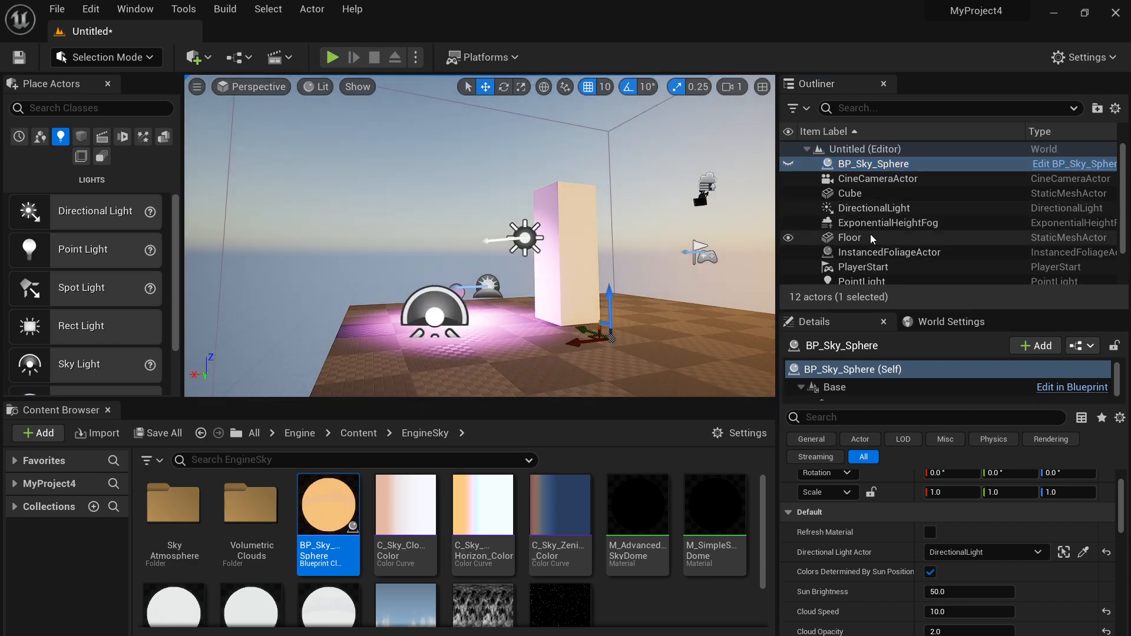
Find the ExponentialHeightFog by searching the actors for "fog", hide it, inspect the horizon, and clear the search.
click(880, 106)
text(fog)
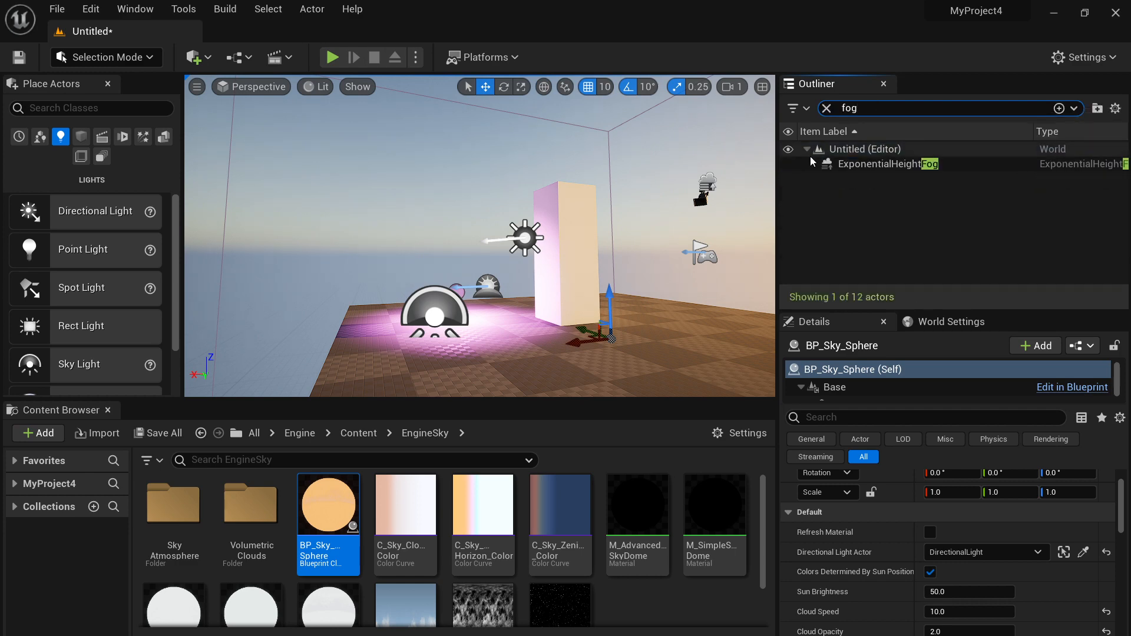
click(788, 165)
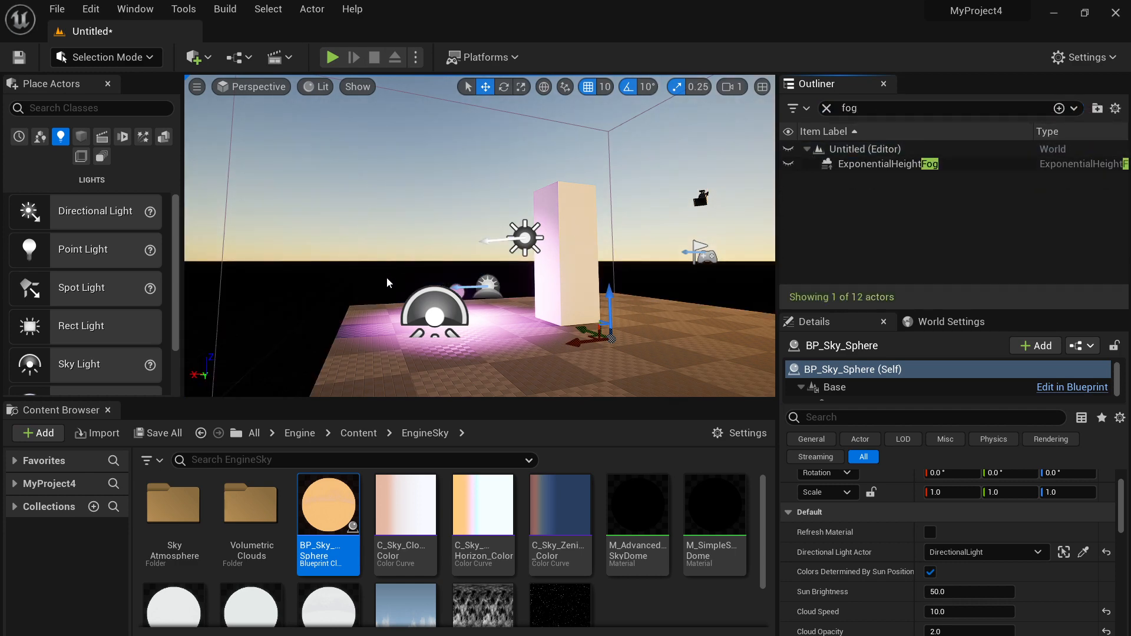
right_drag(331, 322, 358, 337)
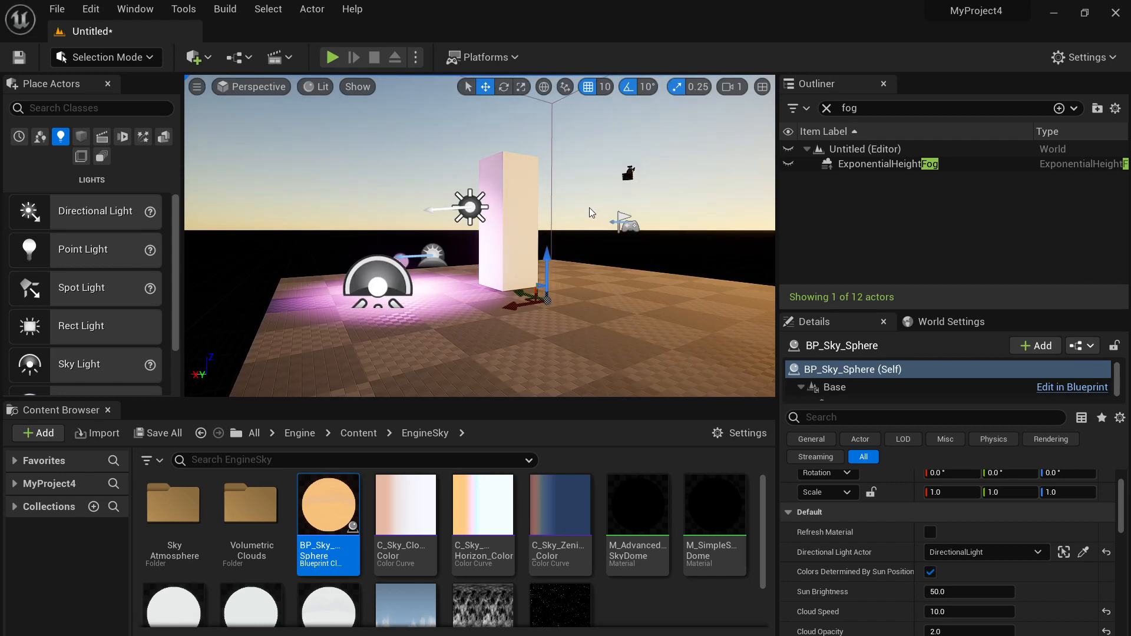
click(826, 108)
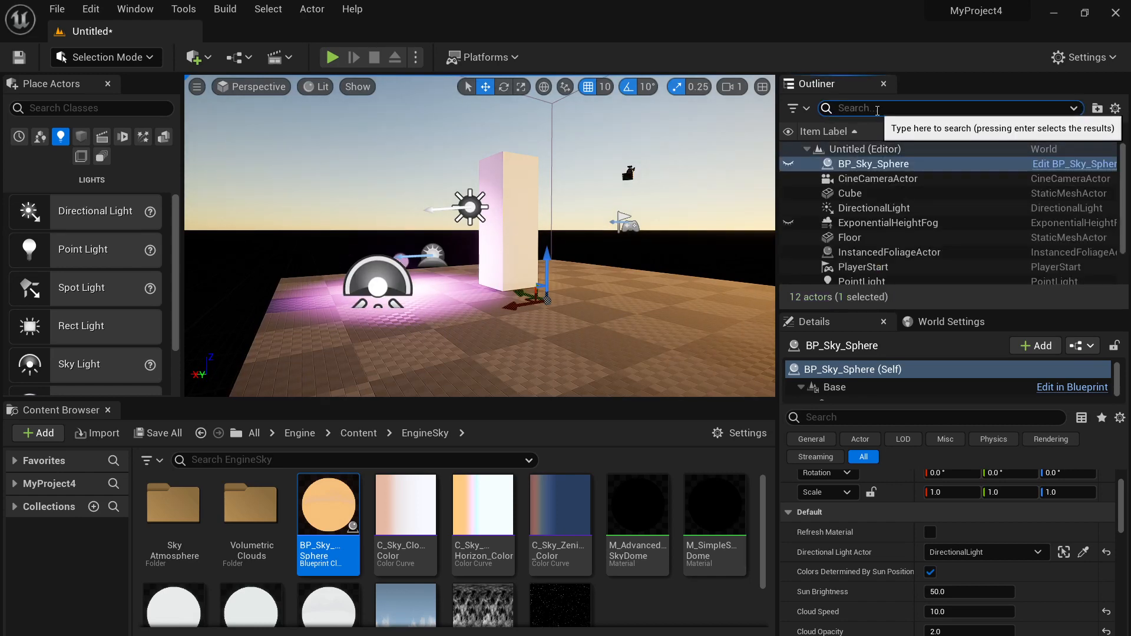
Filter the level's actors by "sky", toggle the SkyAtmosphere's visibility to compare, leave it hidden, and view the scene around the cube.
text(sky)
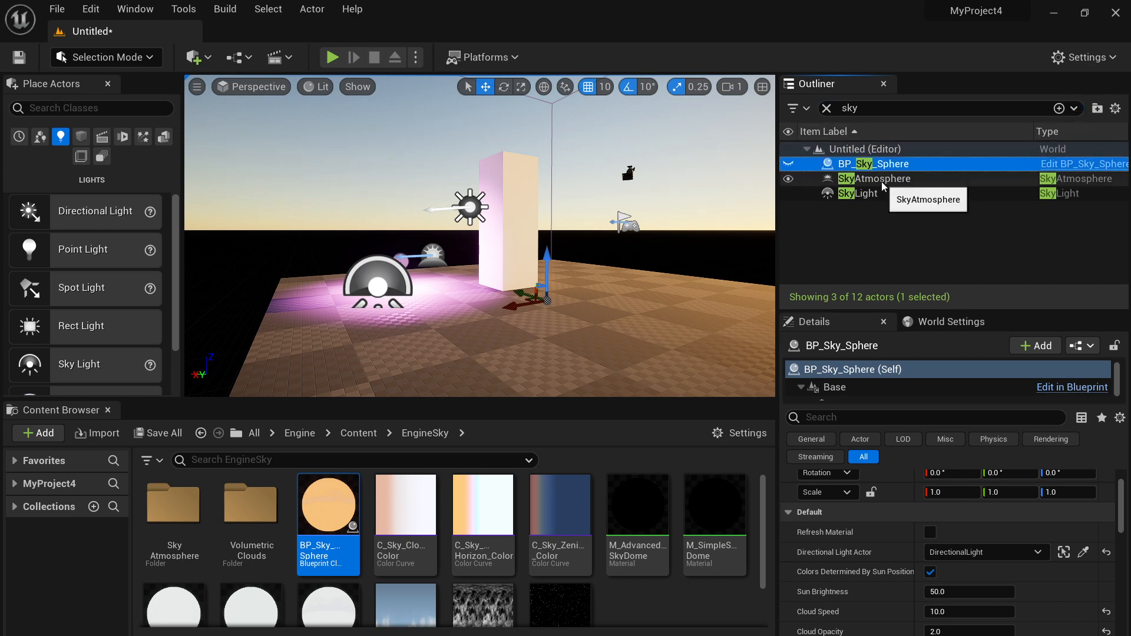
click(805, 182)
click(789, 180)
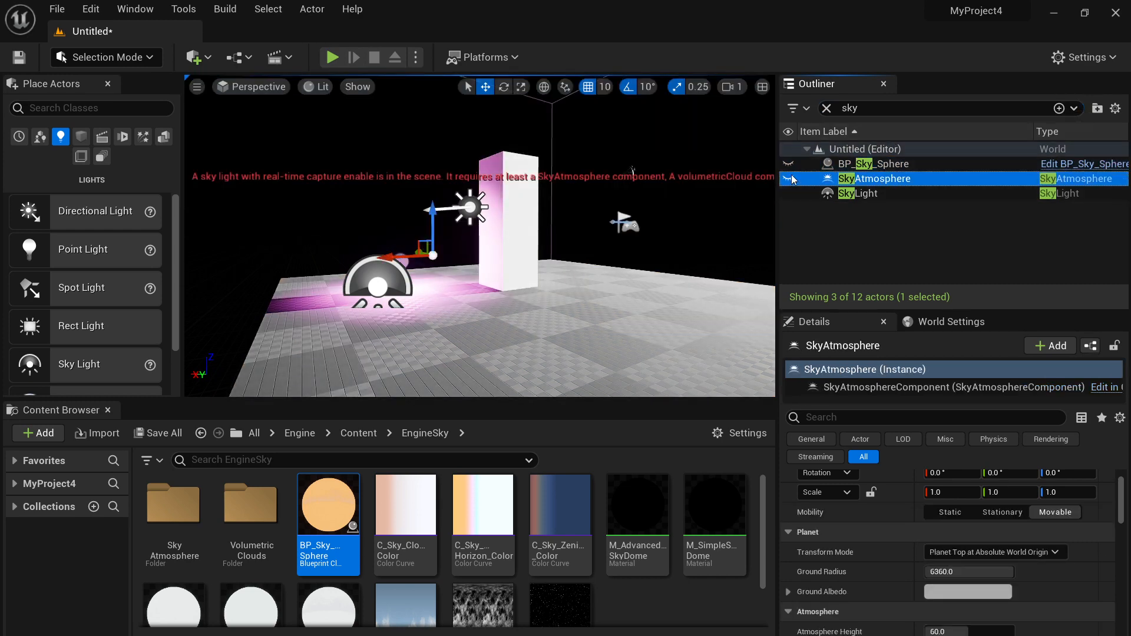
click(788, 179)
click(789, 179)
click(789, 178)
click(788, 179)
right_drag(579, 261, 571, 265)
right_drag(640, 169, 713, 175)
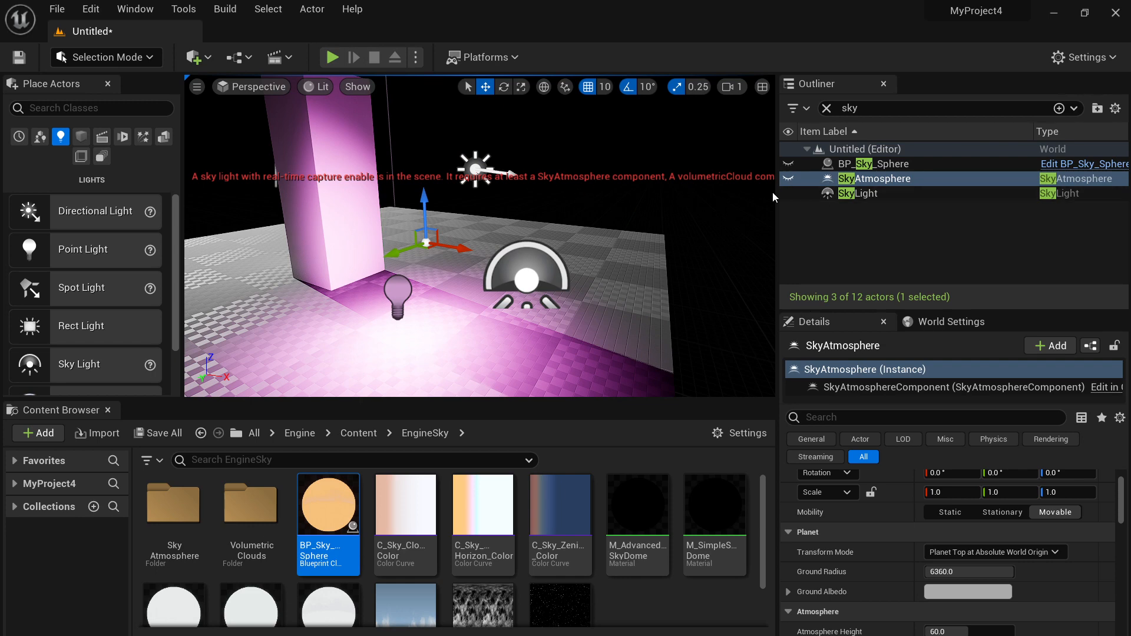
Hide the SkyLight, look at the scene around the cube, and select the pink PointLight.
click(790, 194)
right_drag(754, 200, 666, 249)
right_drag(634, 287, 537, 271)
click(523, 241)
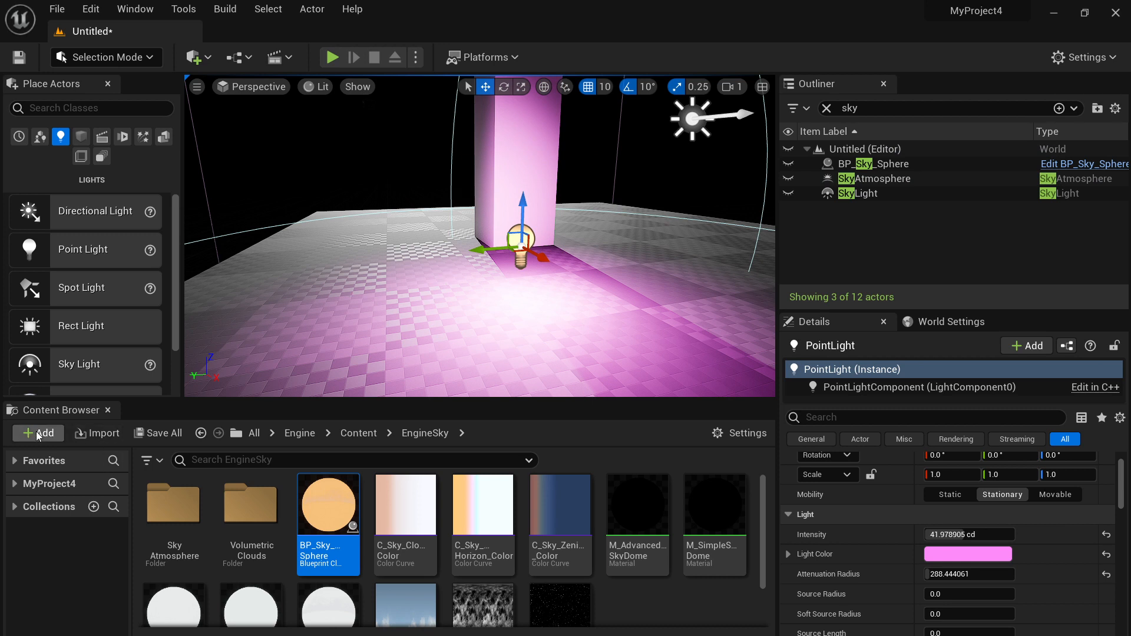
Expand and widen the project's folder tree and look through the Engine content, including its StarterContent and Splash folders.
click(16, 484)
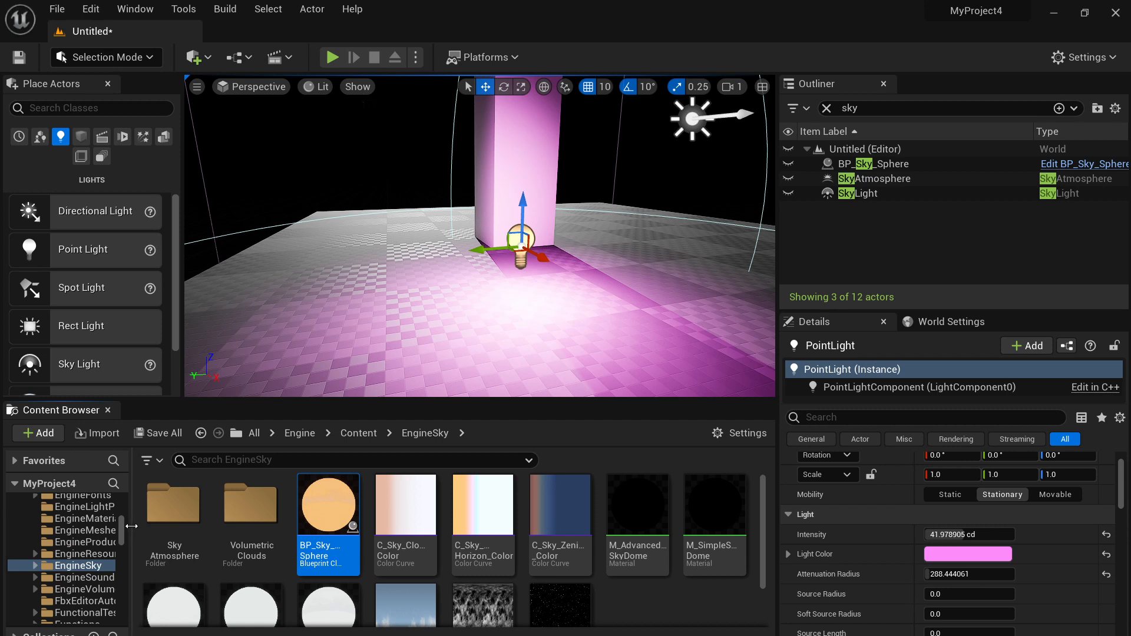
drag(130, 526, 235, 530)
scroll(123, 568, down, 5)
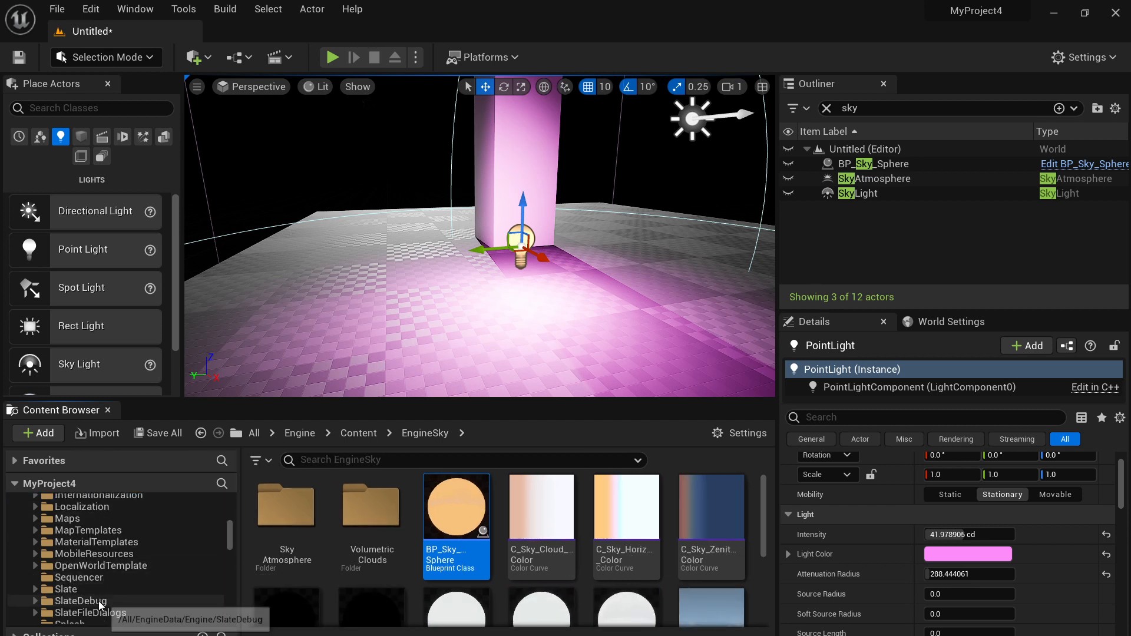
scroll(105, 592, down, 2)
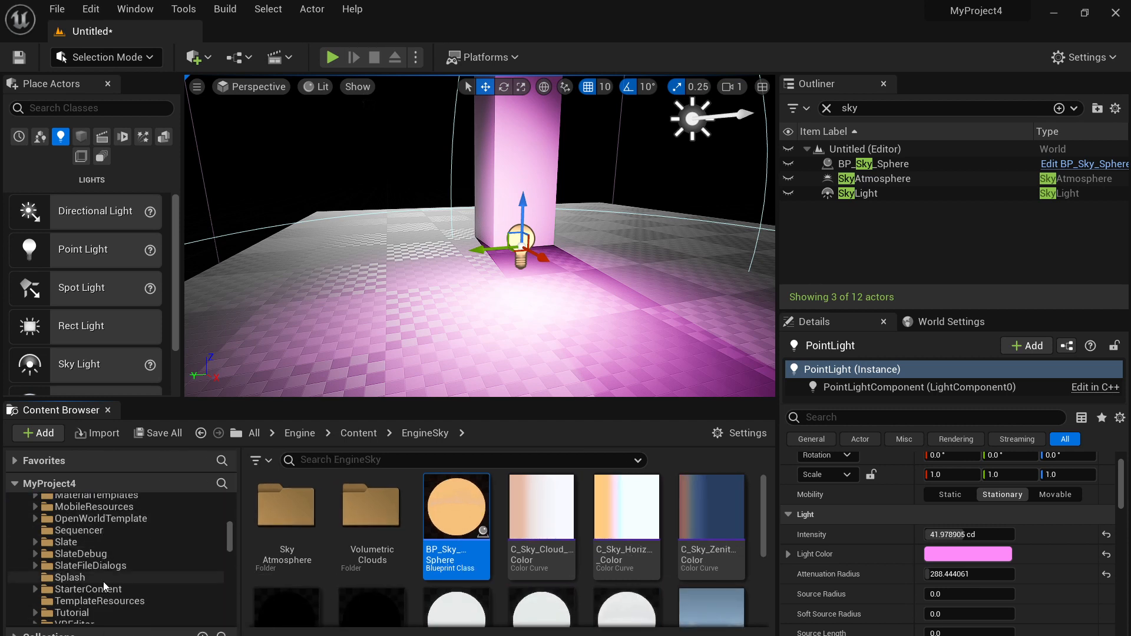
double_click(104, 588)
scroll(119, 582, down, 2)
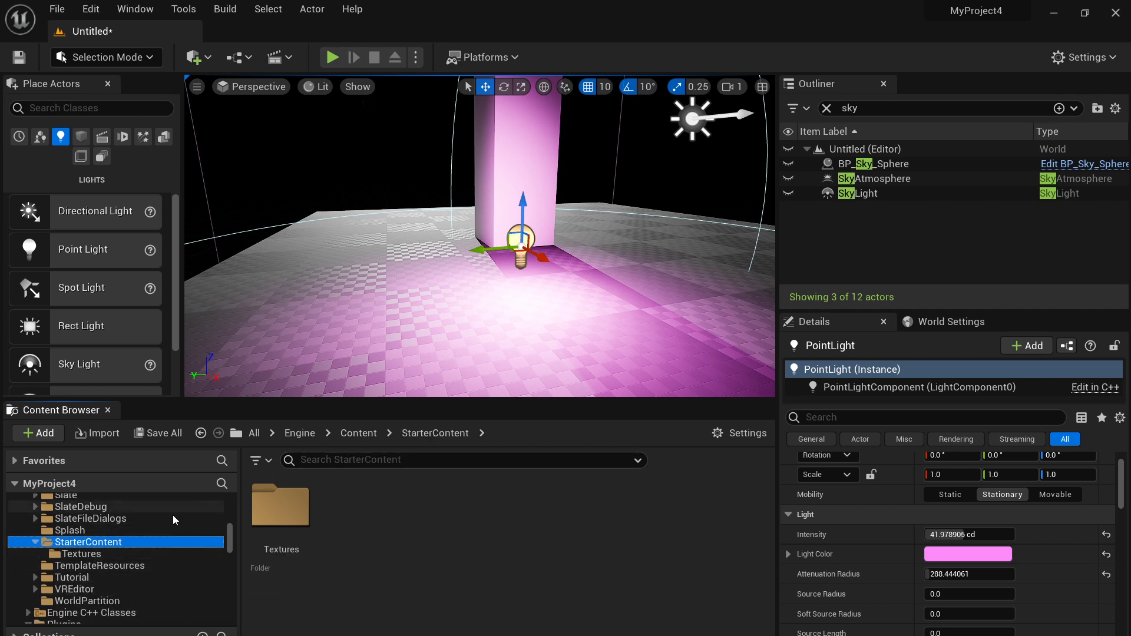
click(111, 555)
click(108, 531)
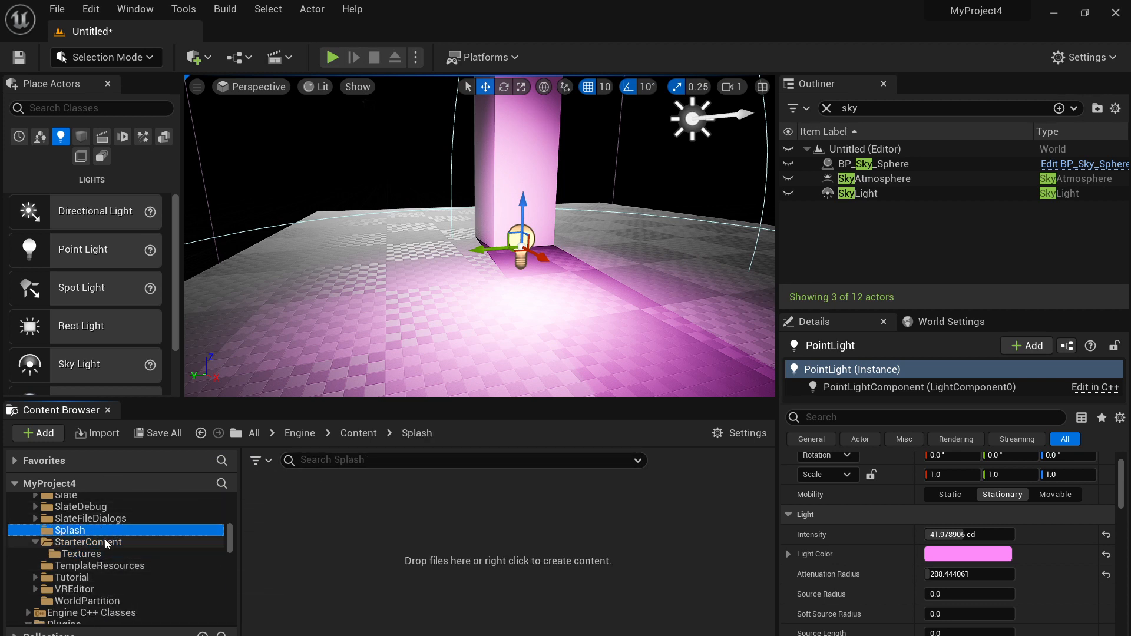
scroll(111, 515, up, 15)
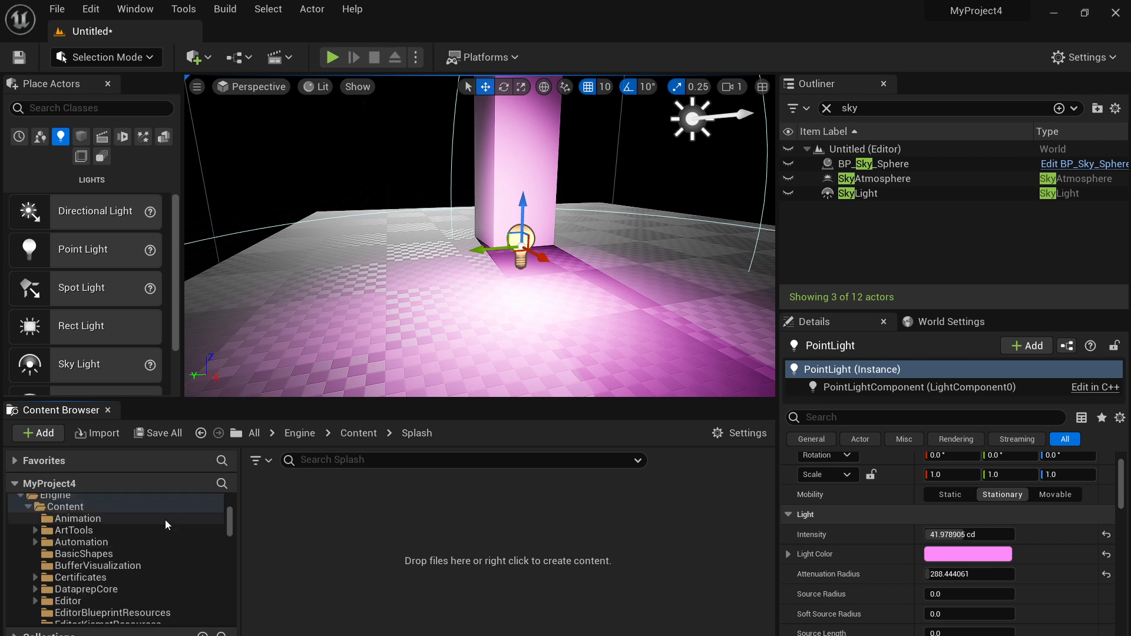
scroll(161, 519, up, 4)
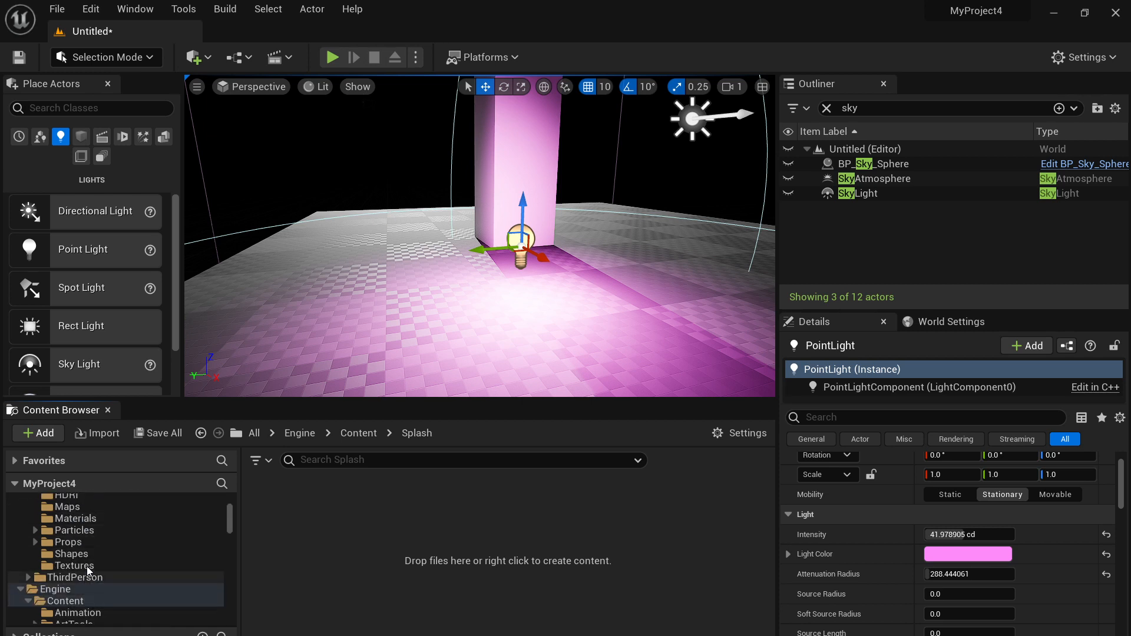
scroll(87, 570, up, 10)
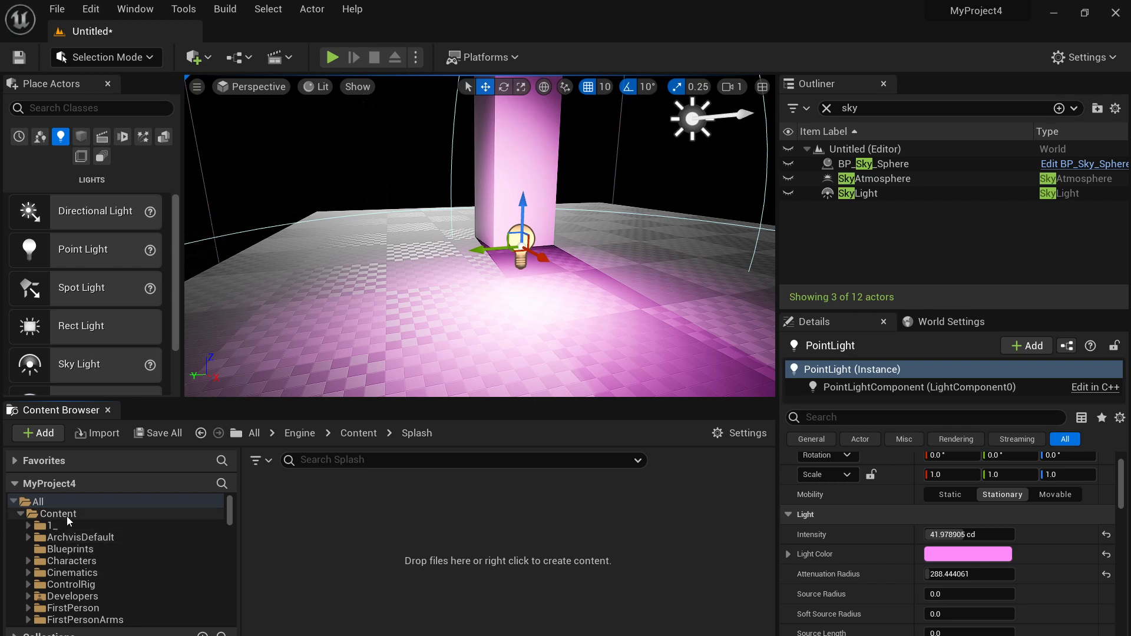
Find M_Rock_Marble_Polished in the project's StarterContent Materials folder and apply it to the floor.
click(82, 515)
scroll(79, 575, down, 5)
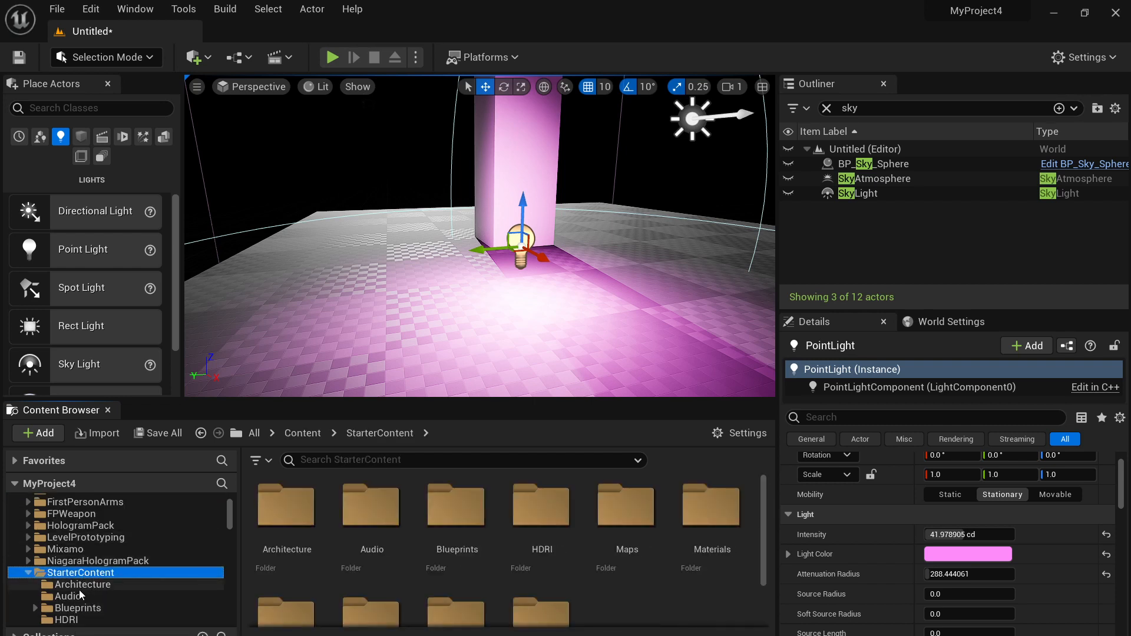
scroll(81, 592, down, 2)
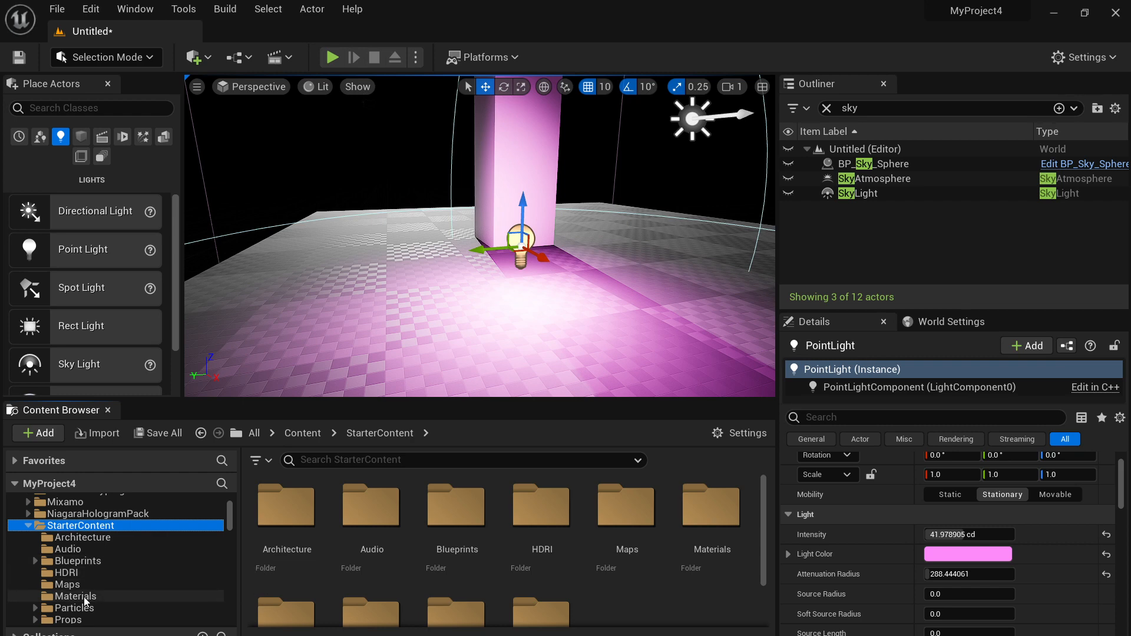
click(85, 599)
scroll(589, 548, down, 2)
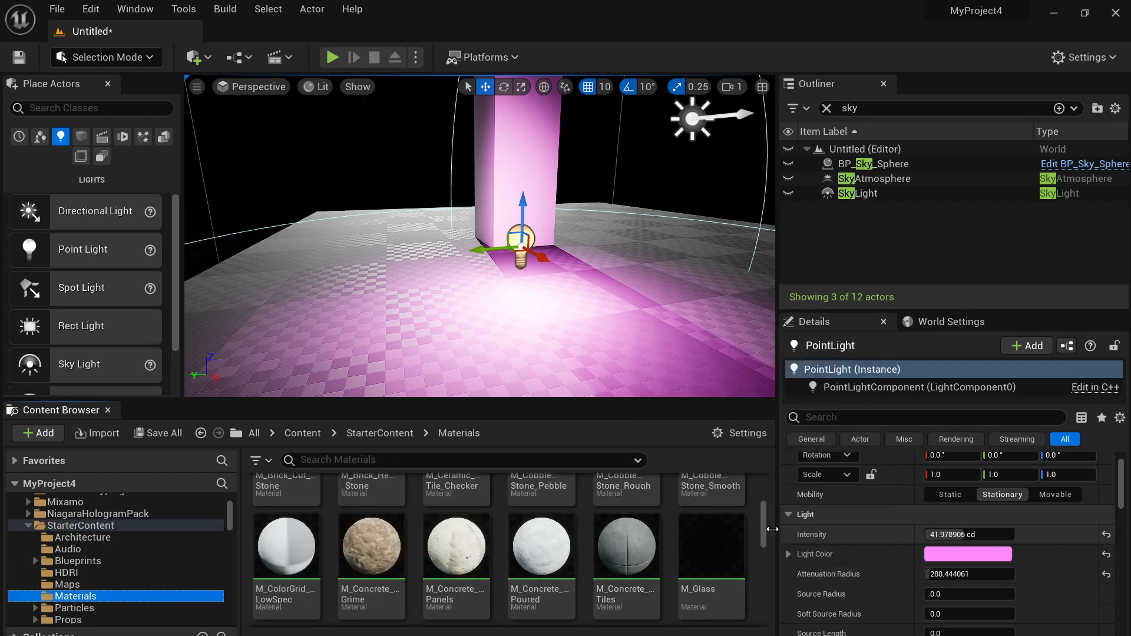
scroll(713, 545, down, 3)
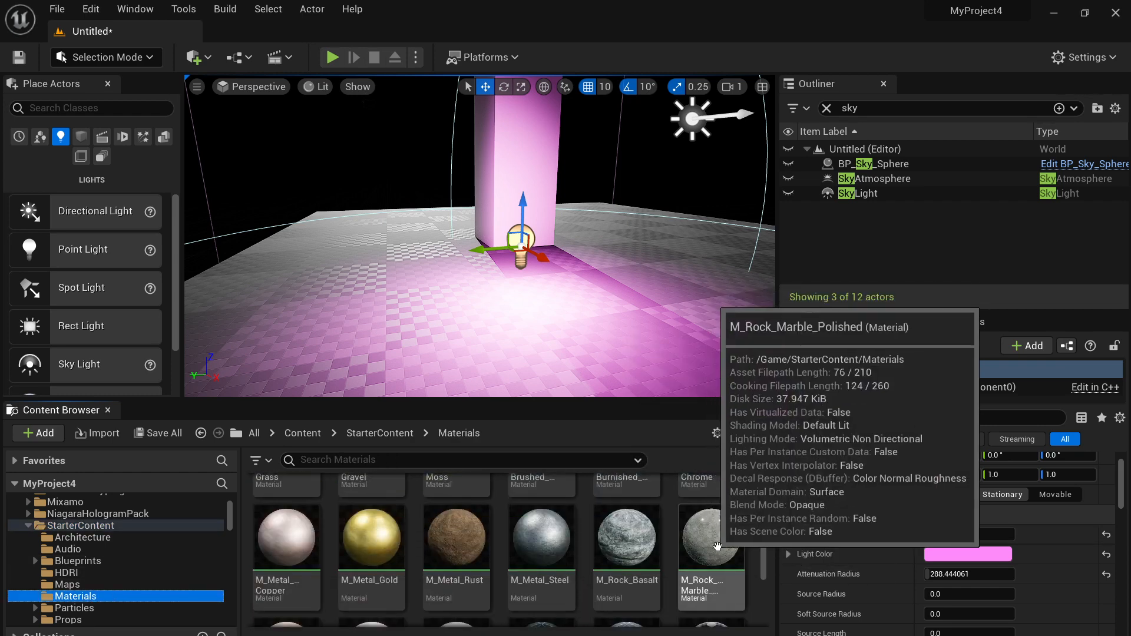
drag(717, 546, 552, 330)
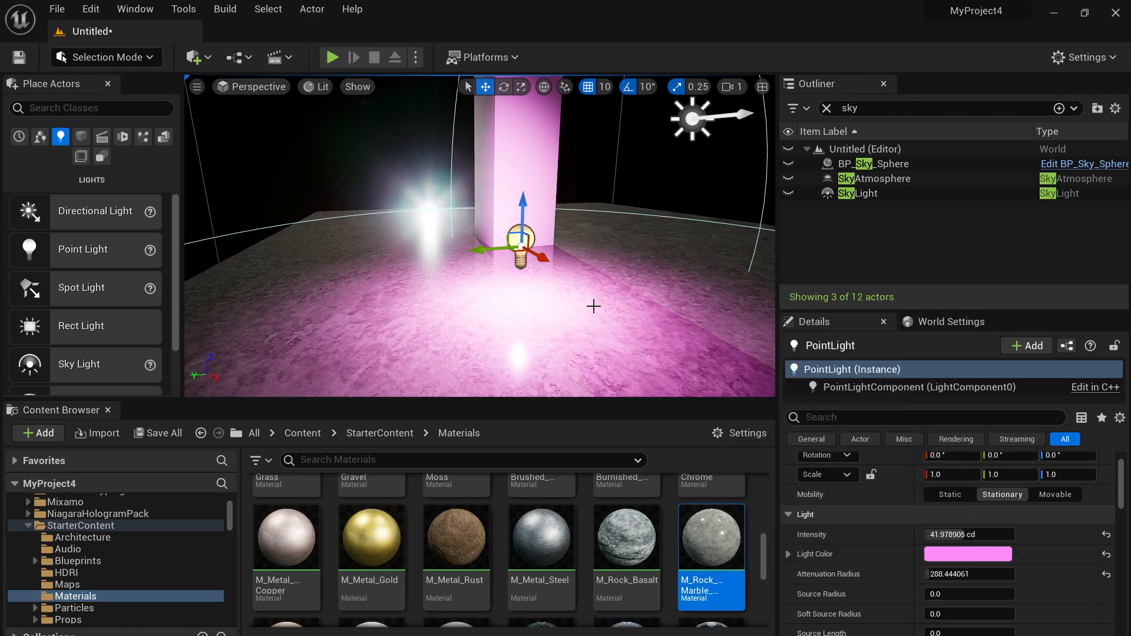
Place a second point light on the opposite side of the cube from the pink one and set its light colour to pale yellow, F1FF6FFF.
right_drag(593, 306, 531, 288)
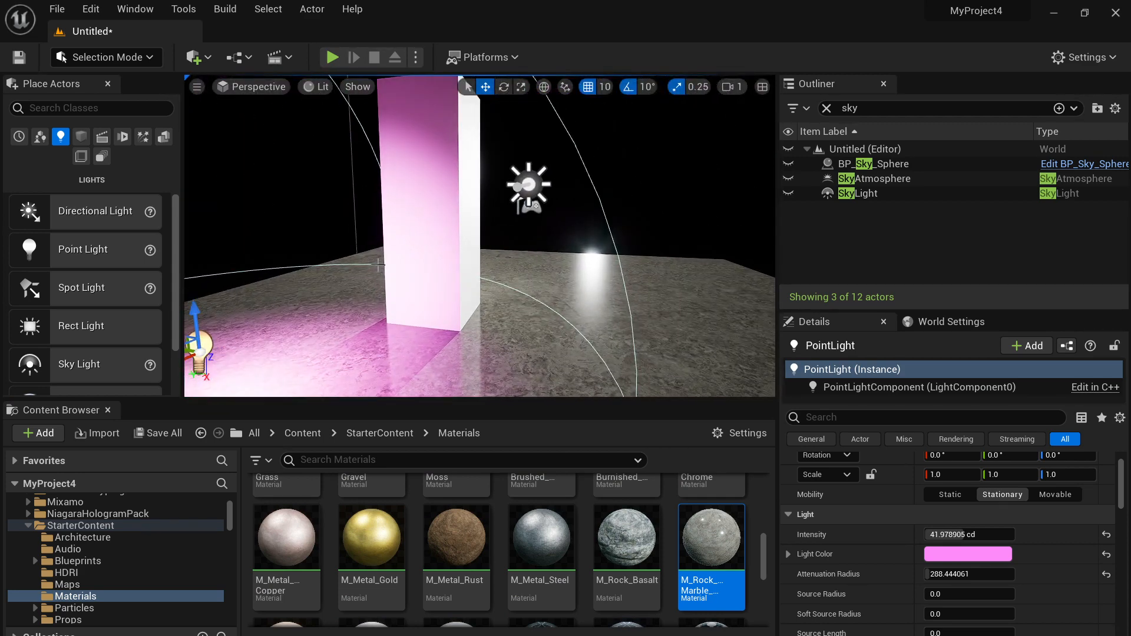
drag(29, 248, 651, 209)
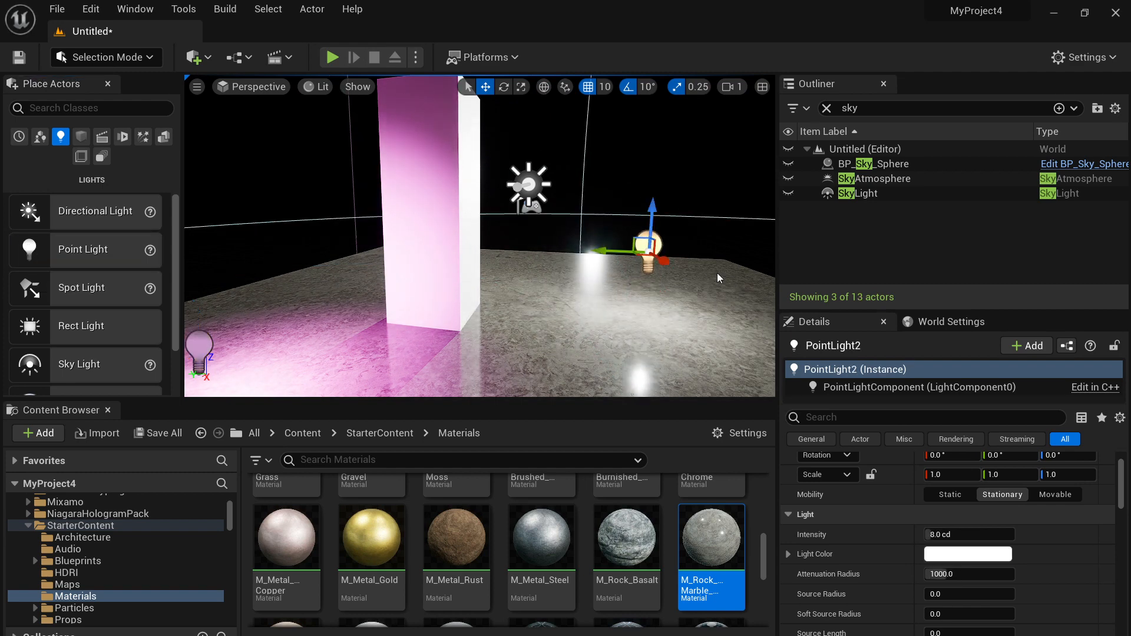
click(948, 555)
drag(704, 391, 671, 351)
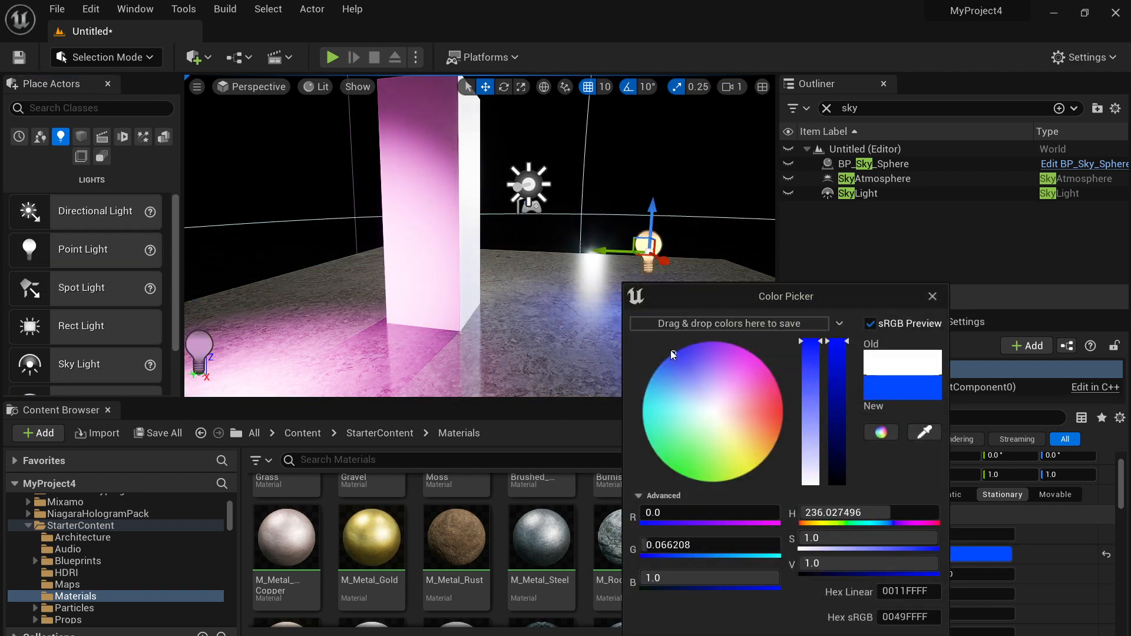
click(717, 428)
drag(815, 390, 823, 365)
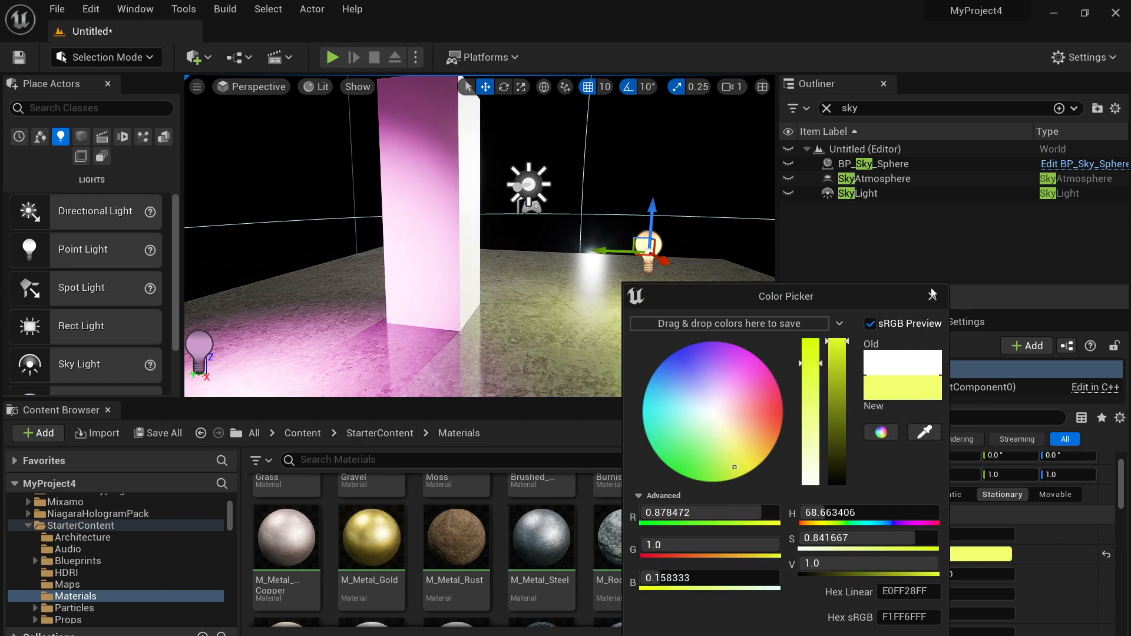
click(932, 293)
Apply the burnished metal material from the StarterContent materials to the cube and inspect the coloured reflections.
right_drag(633, 313, 547, 315)
right_drag(765, 353, 721, 368)
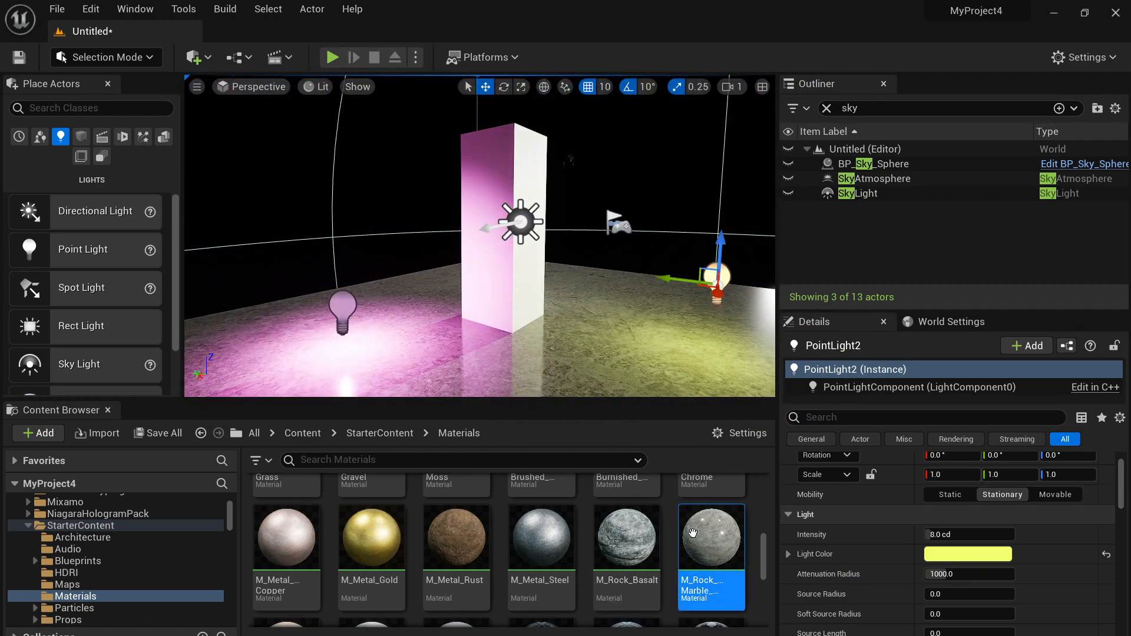
scroll(635, 517, up, 2)
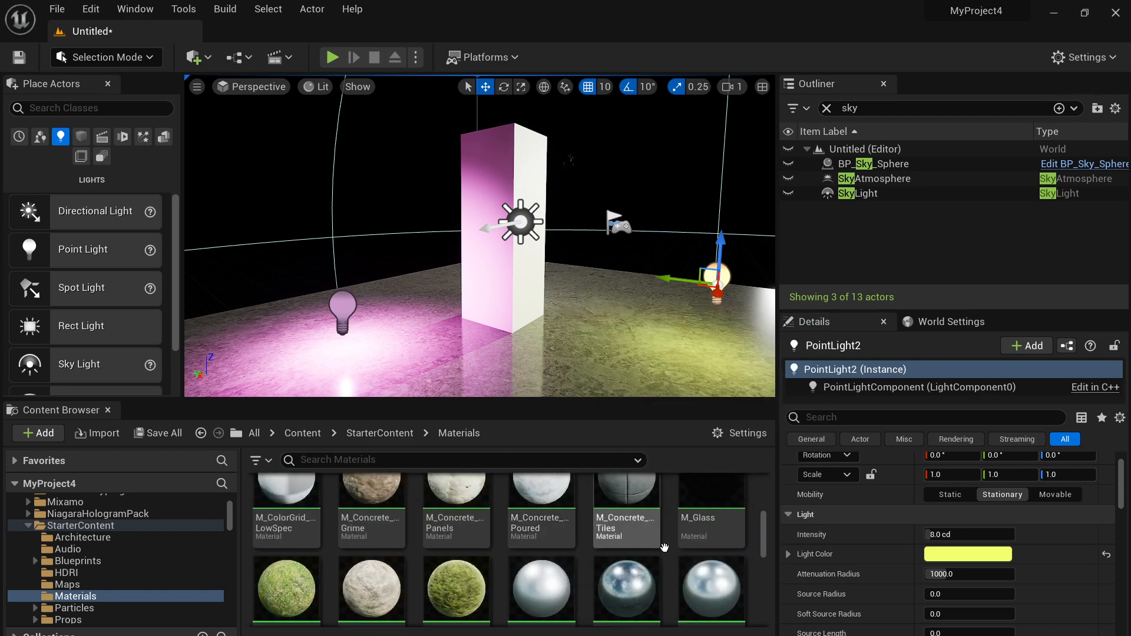
drag(636, 516, 501, 235)
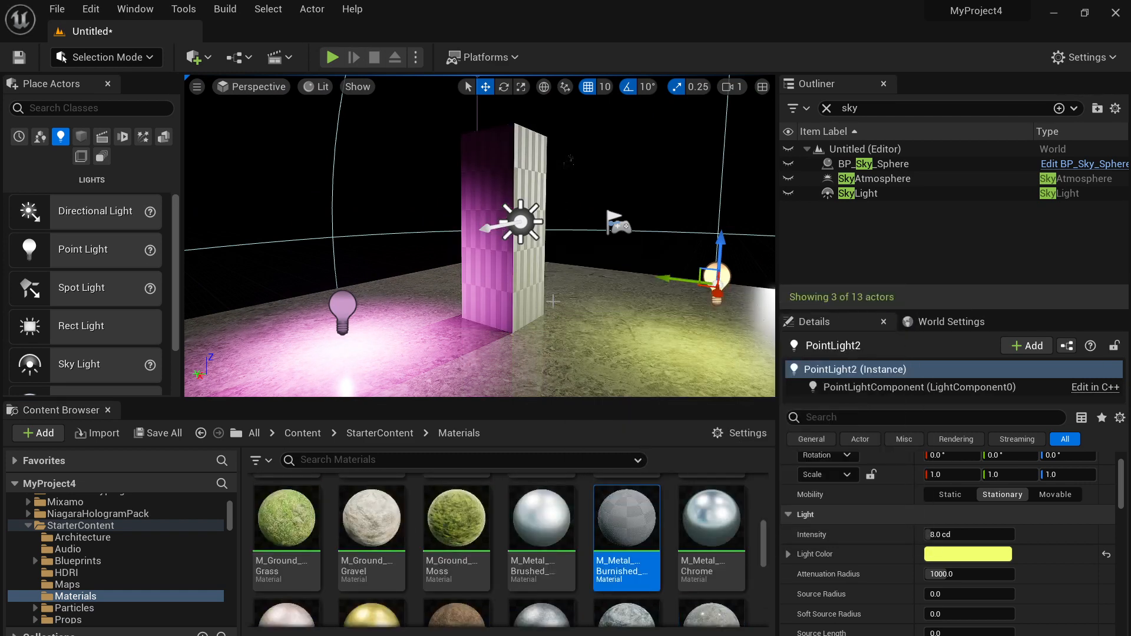
mouse_move(558, 327)
right_down()
mouse_move(624, 311)
mouse_move(743, 311)
mouse_move(613, 318)
mouse_move(548, 306)
mouse_move(554, 336)
right_up()
scroll(557, 327, down, 3)
scroll(567, 311, up, 3)
key(a)
key(s)
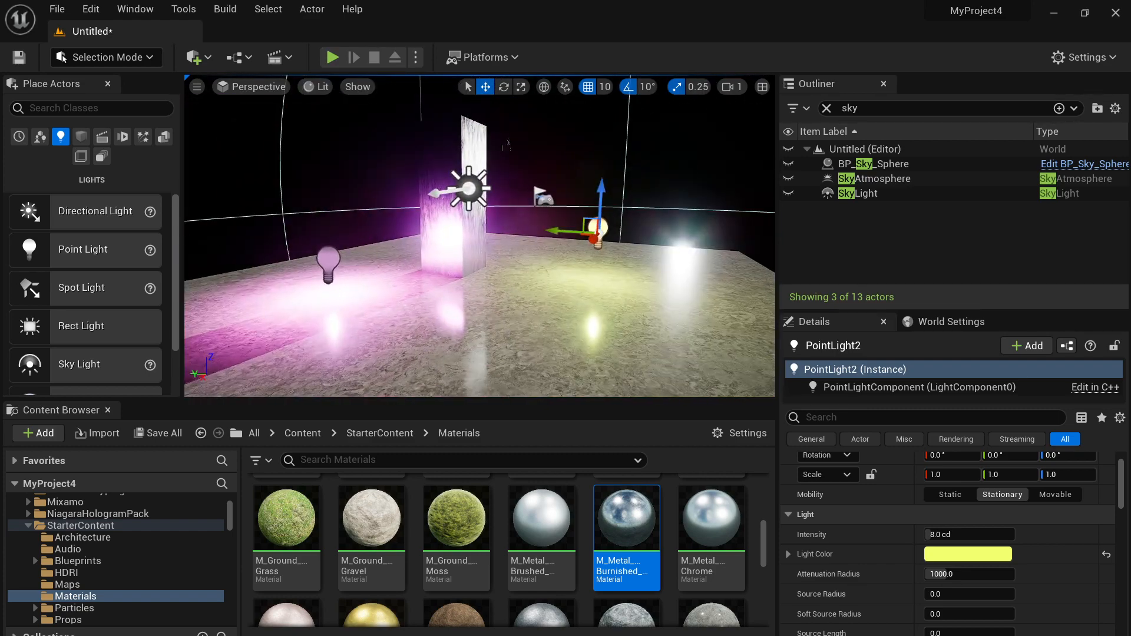
right_drag(257, 304, 250, 304)
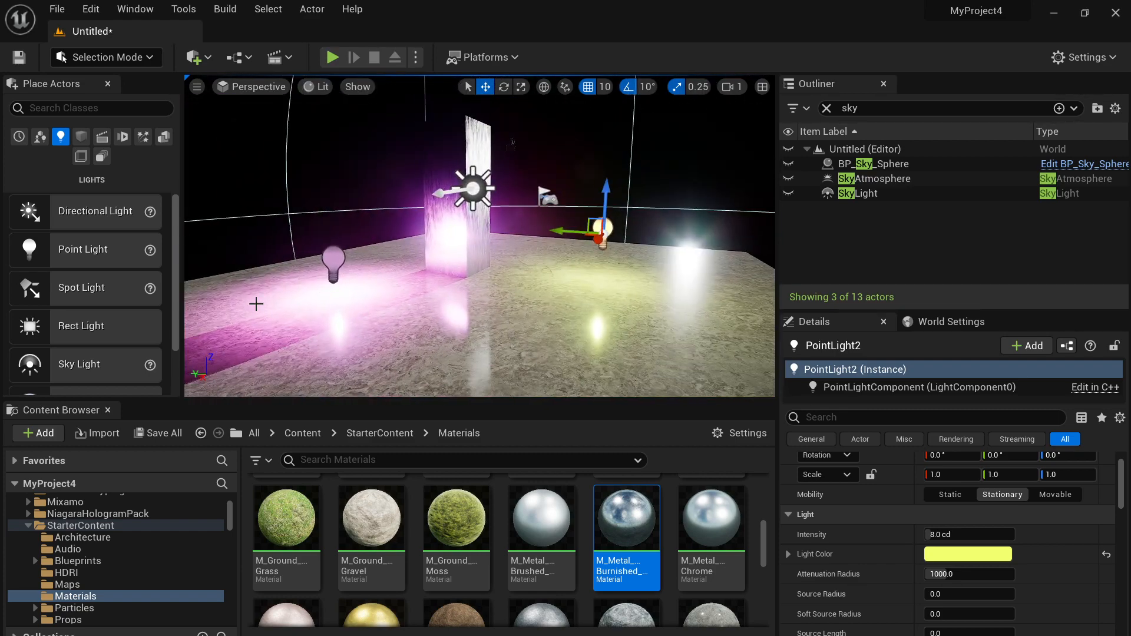
Apply the yellow hologram material instance from HologramPack's Hologram_Without_Glitch_Material folder to the cube and view it up close.
click(29, 526)
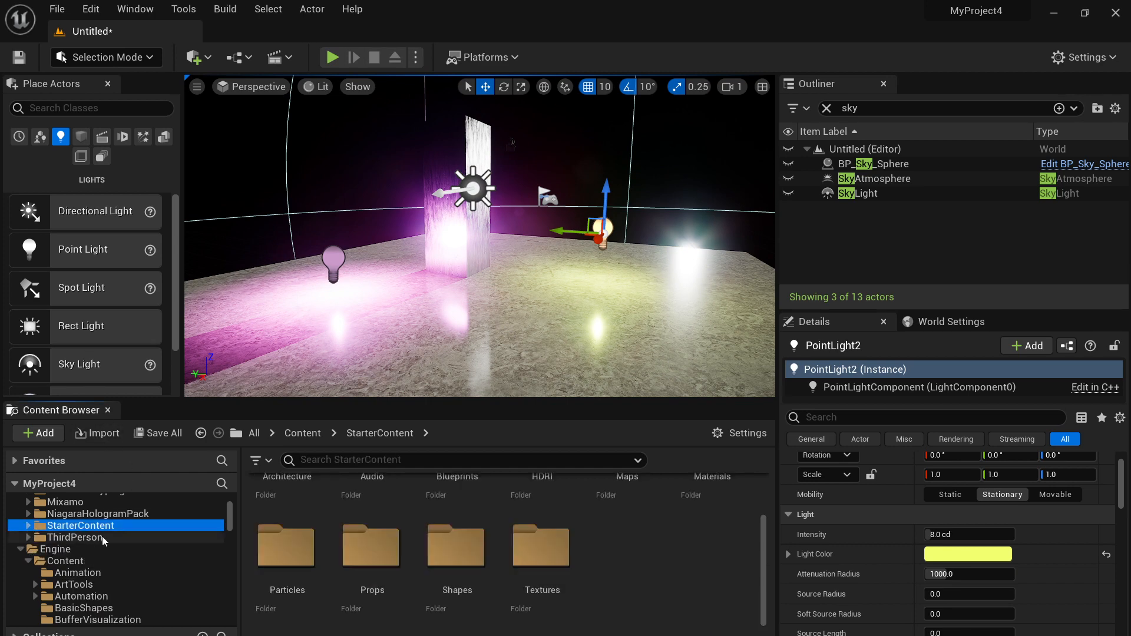
scroll(107, 538, up, 2)
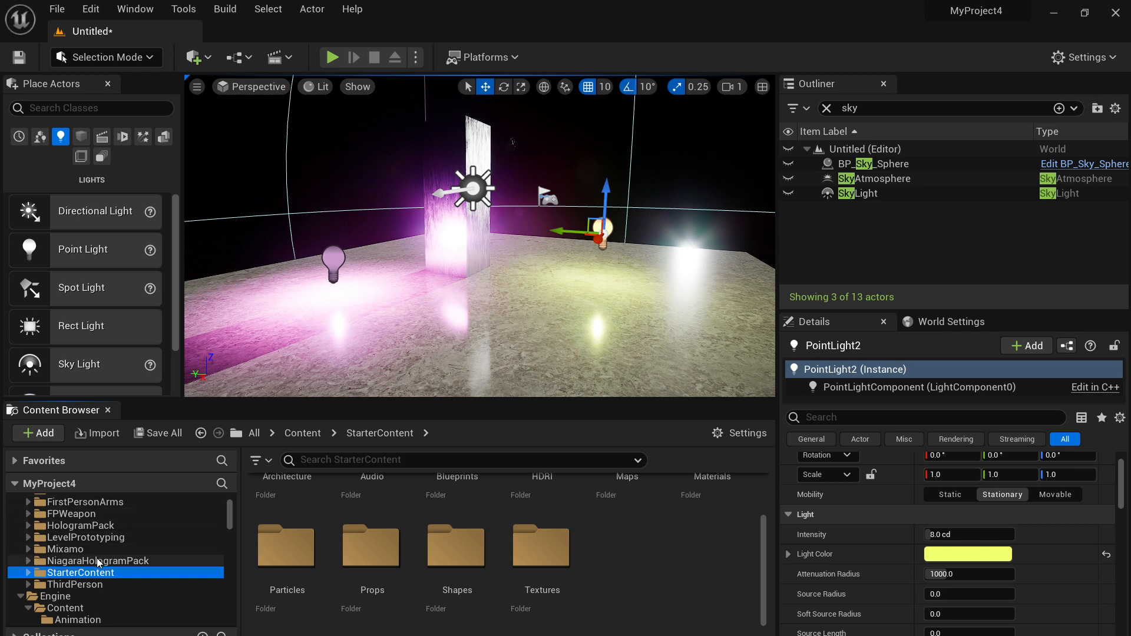
scroll(108, 574, up, 2)
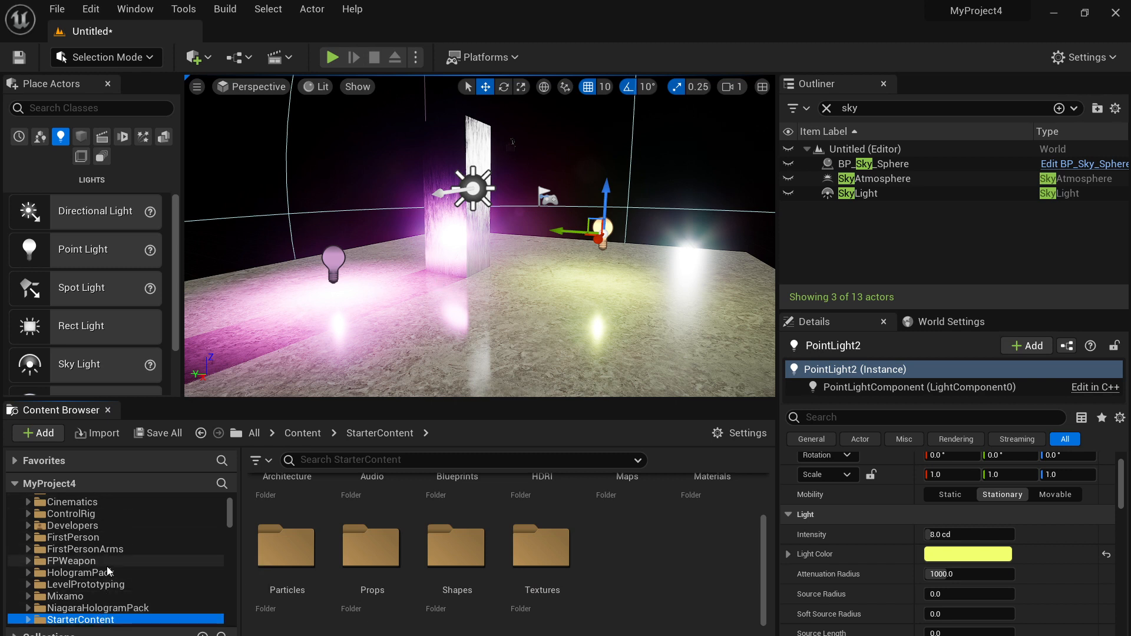
click(104, 573)
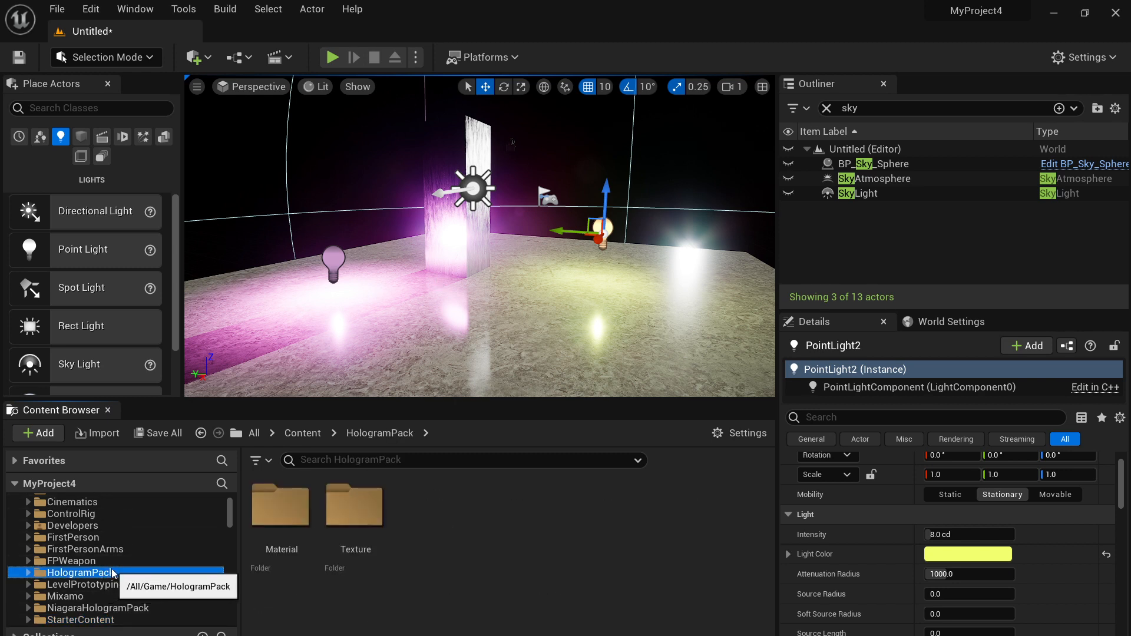
click(89, 597)
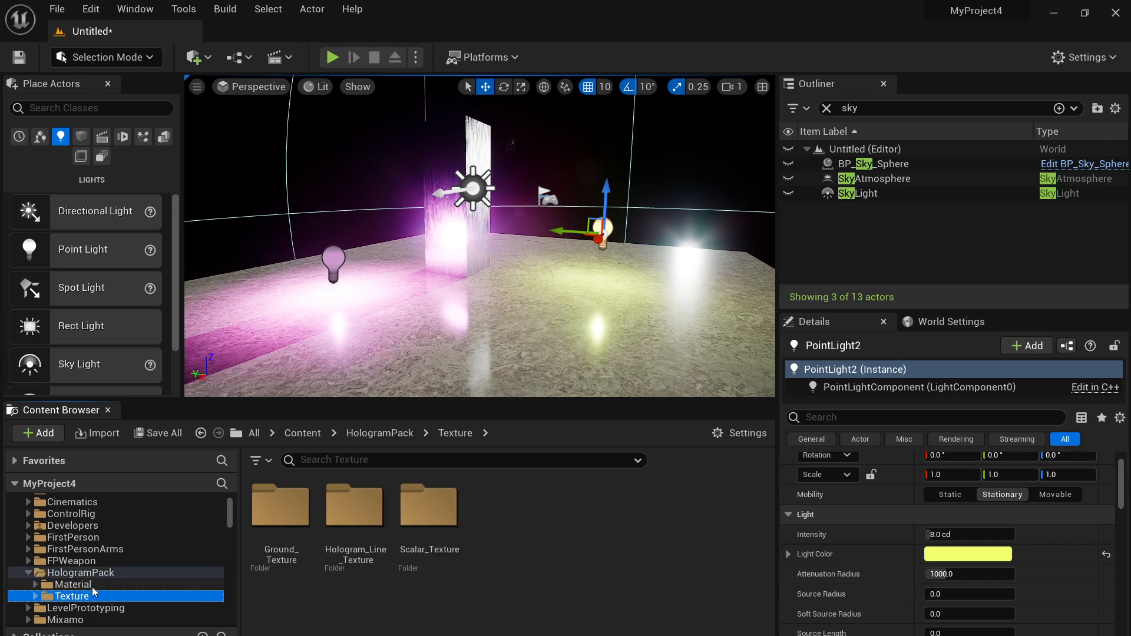
click(93, 584)
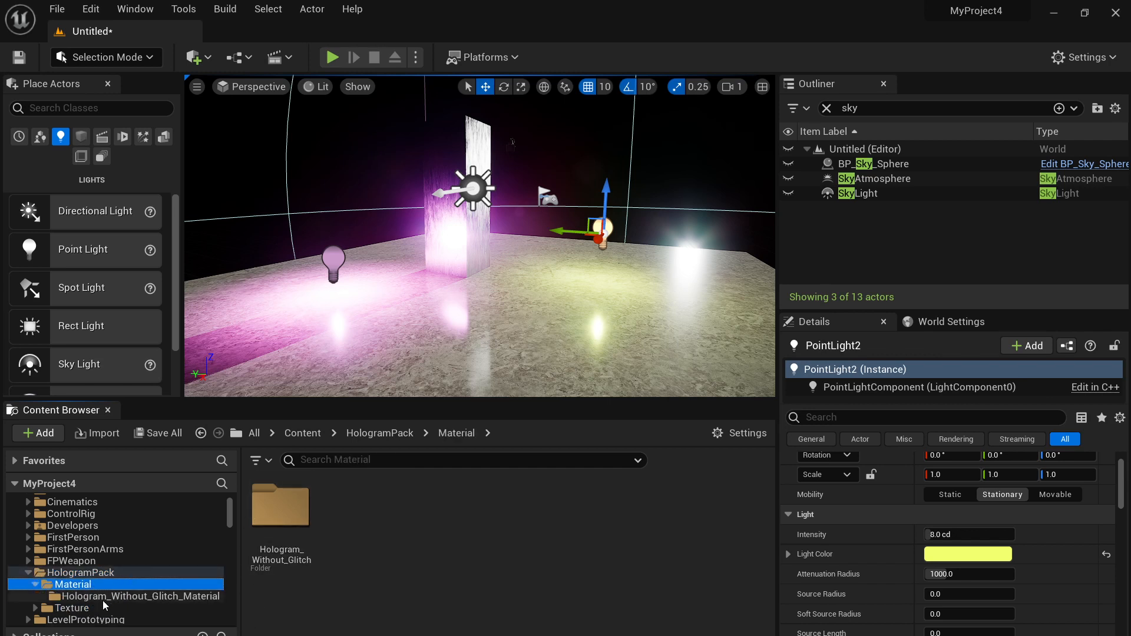
click(118, 596)
drag(355, 506, 445, 213)
right_drag(445, 213, 398, 235)
key(w)
key(s)
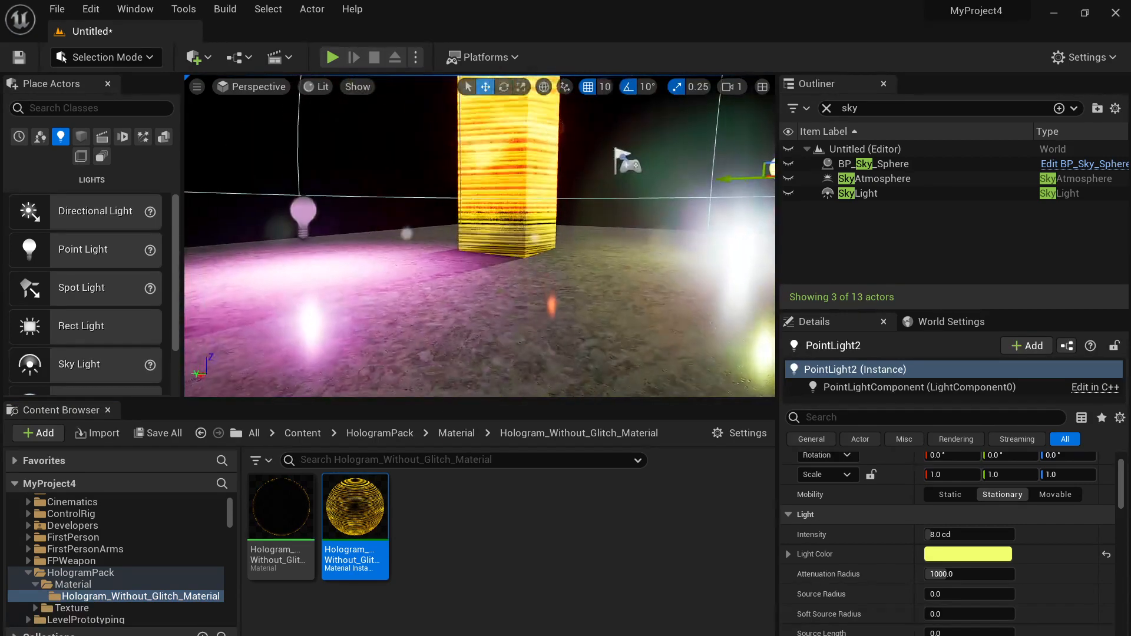
Place the NS_DNA effect from NiagaraHologramPack's Effects folder on the floor beside the glowing cube.
click(27, 574)
scroll(102, 554, up, 2)
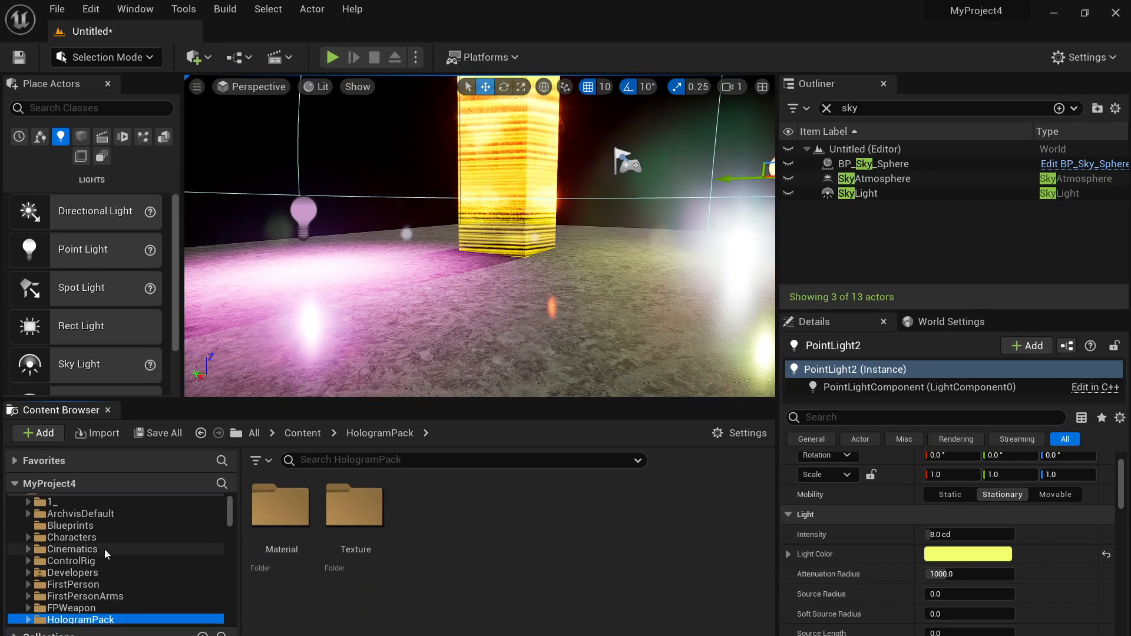
scroll(114, 562, down, 2)
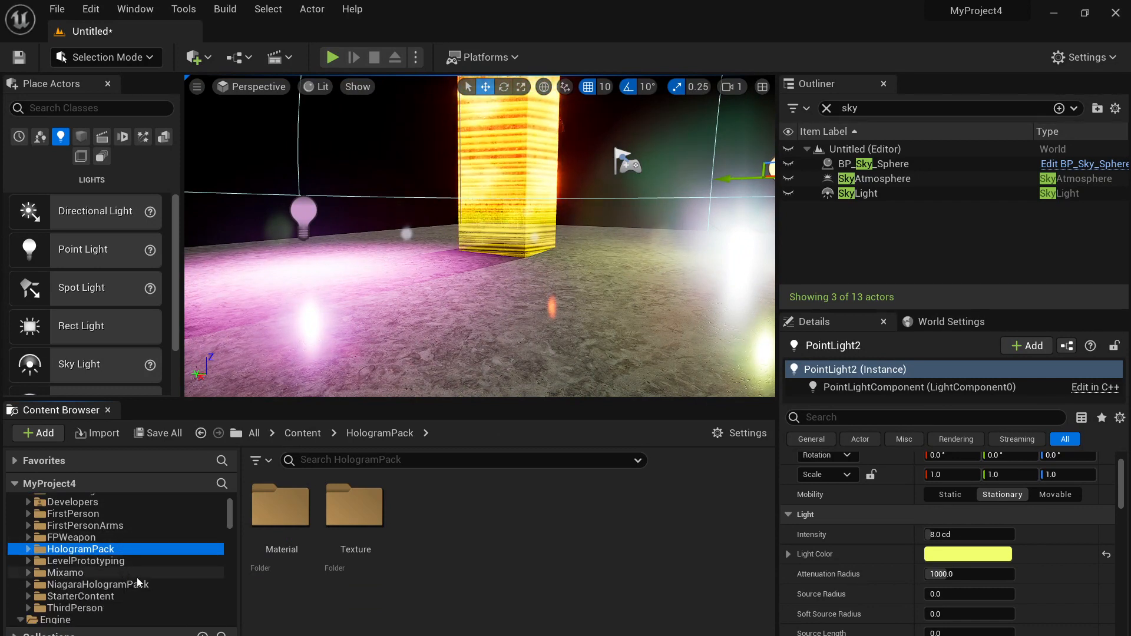
scroll(132, 583, down, 1)
double_click(129, 588)
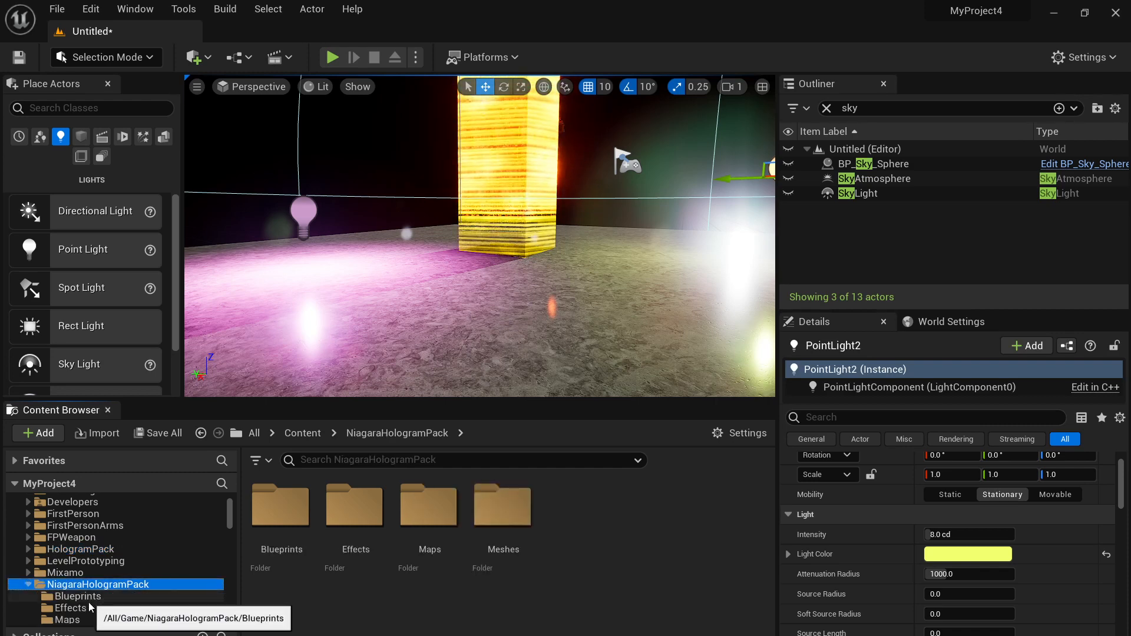
scroll(94, 610, down, 1)
click(93, 584)
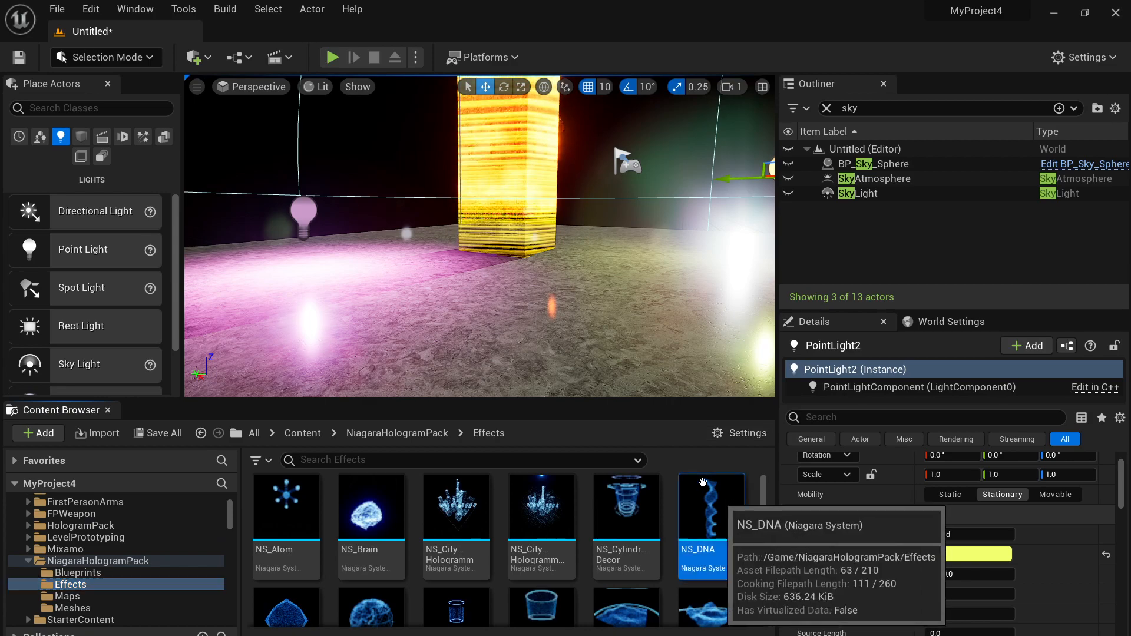
drag(712, 506, 445, 321)
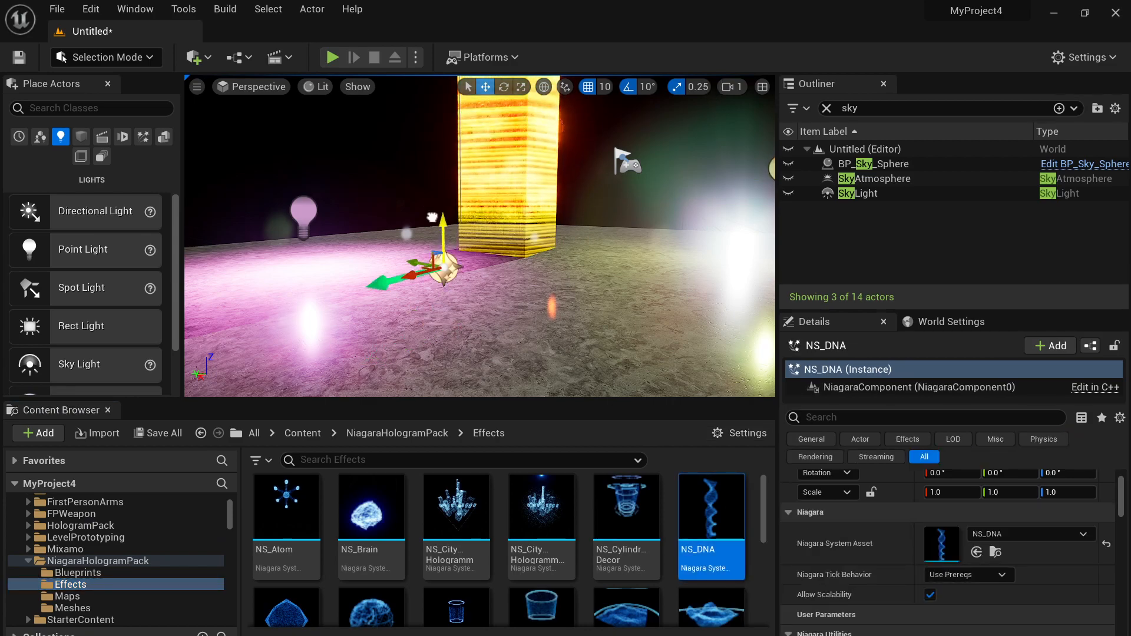
Move the DNA hologram along its Y axis, farther away from the glowing cube.
key(s)
right_drag(445, 321, 468, 324)
key(w)
key(s)
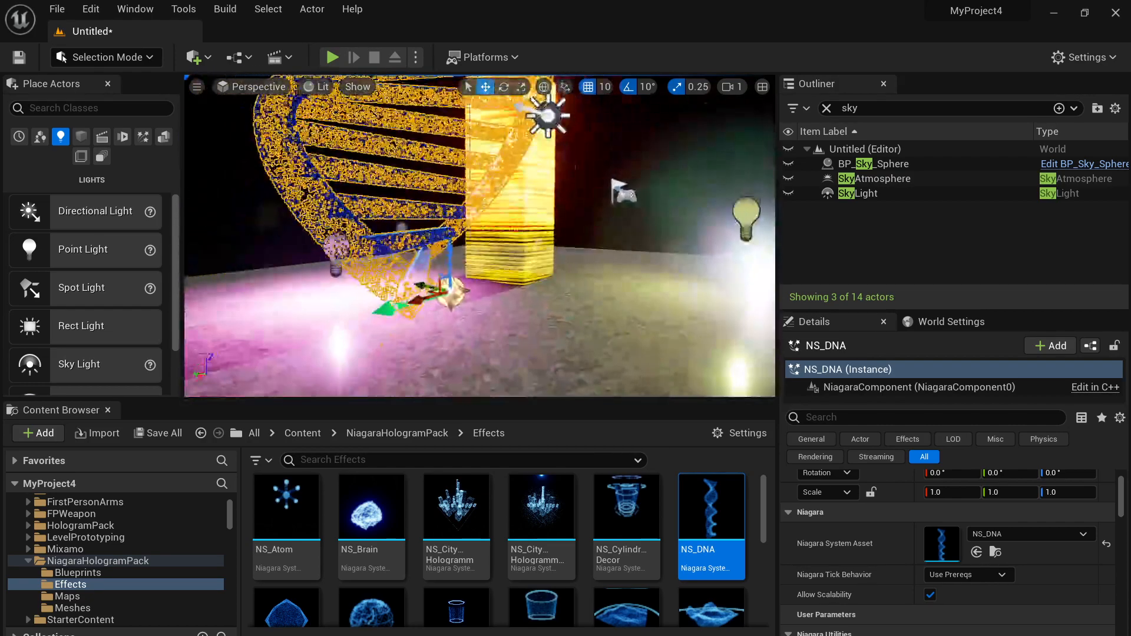
drag(387, 305, 270, 347)
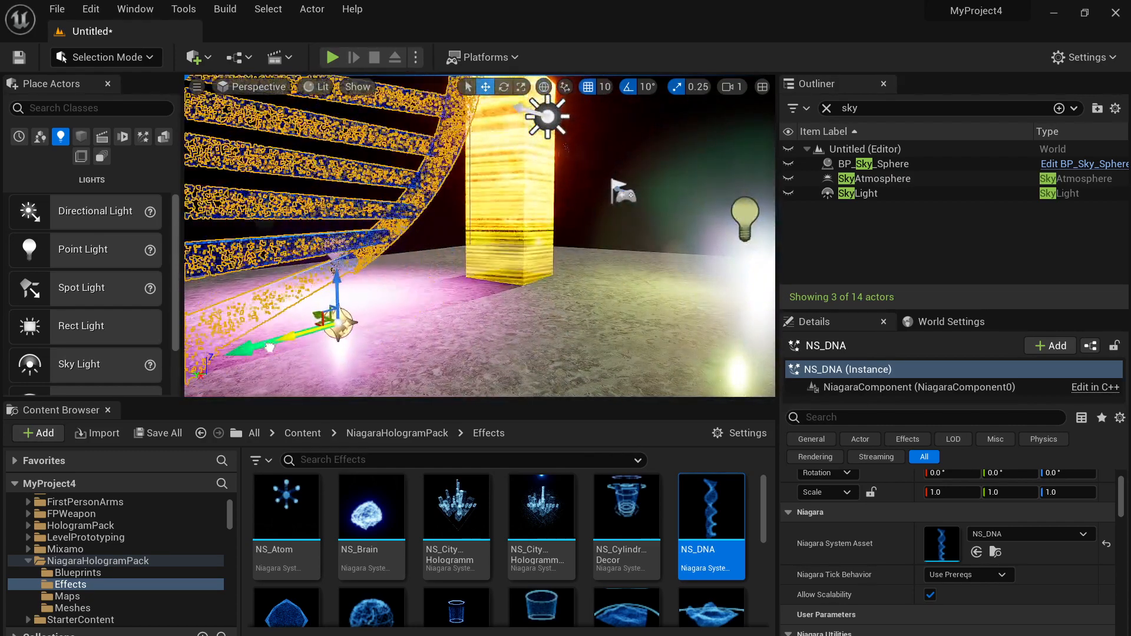
Set the world's GameMode Override to BP_ThirdPersonGameMode.
click(959, 324)
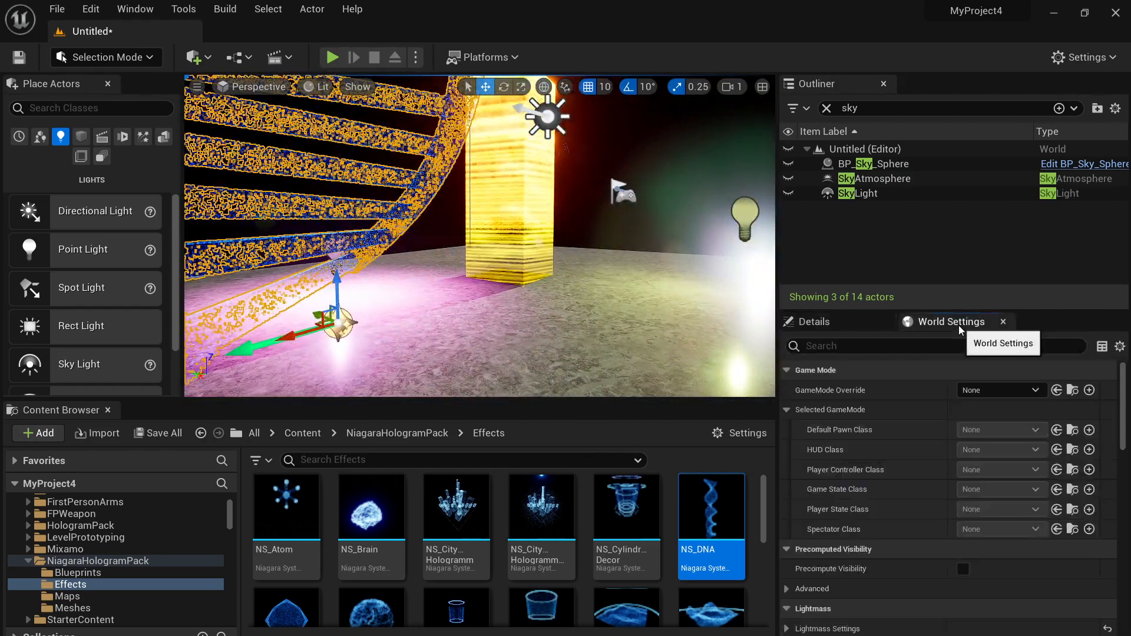
click(993, 390)
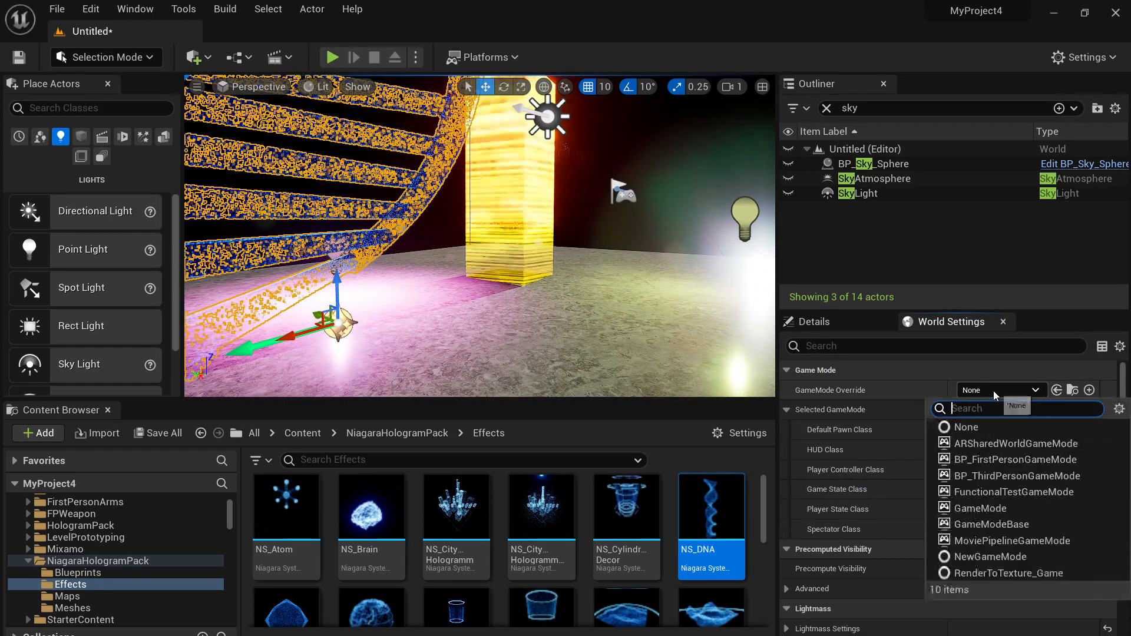
click(1007, 476)
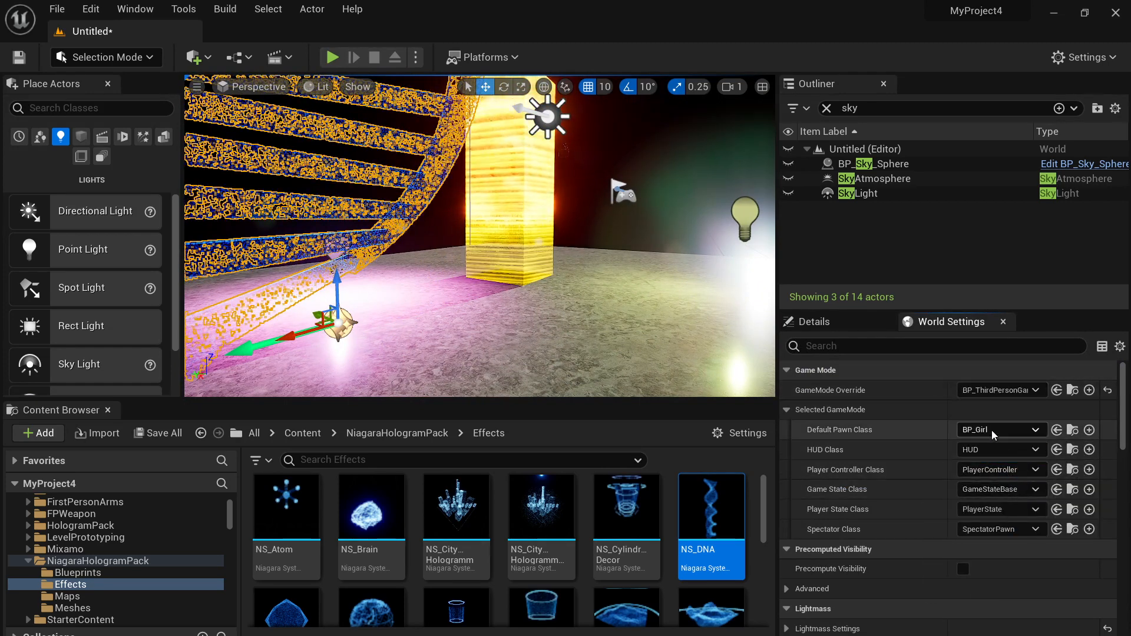
Play the level, walk the character around the cube and hologram to check the in-game lighting, and stop playing.
click(332, 57)
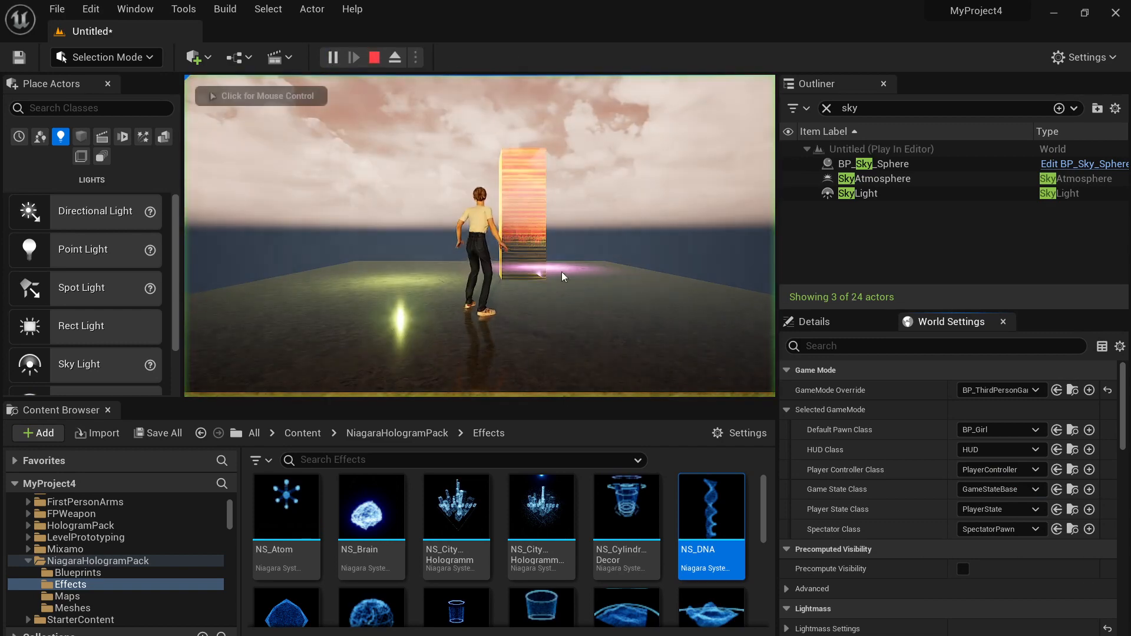
key(w)
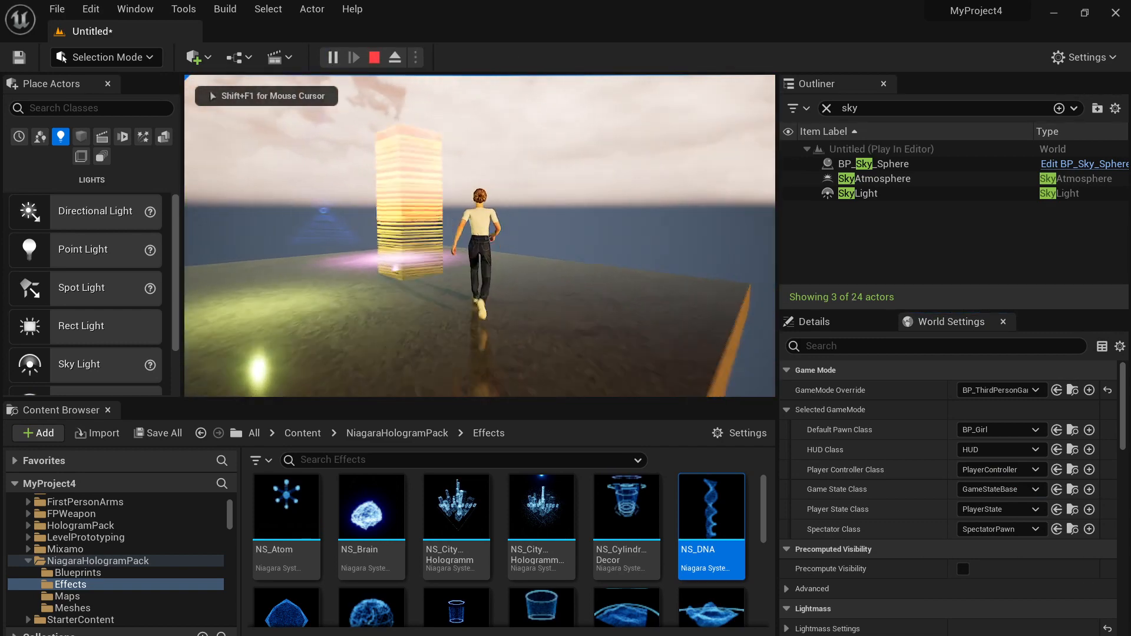
key(a)
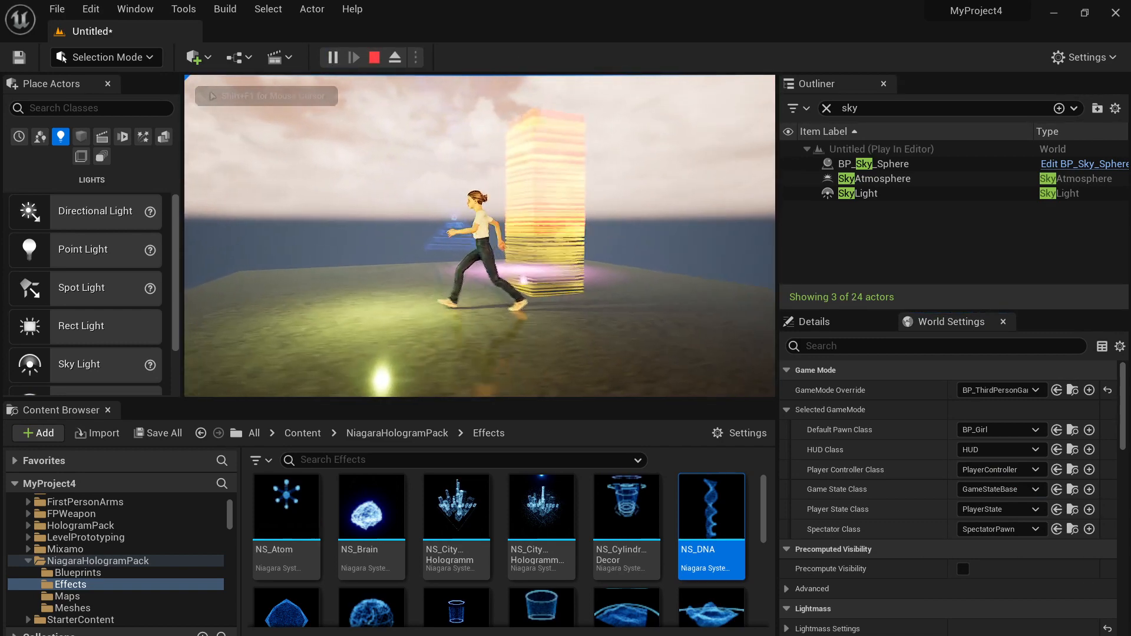
key(w)
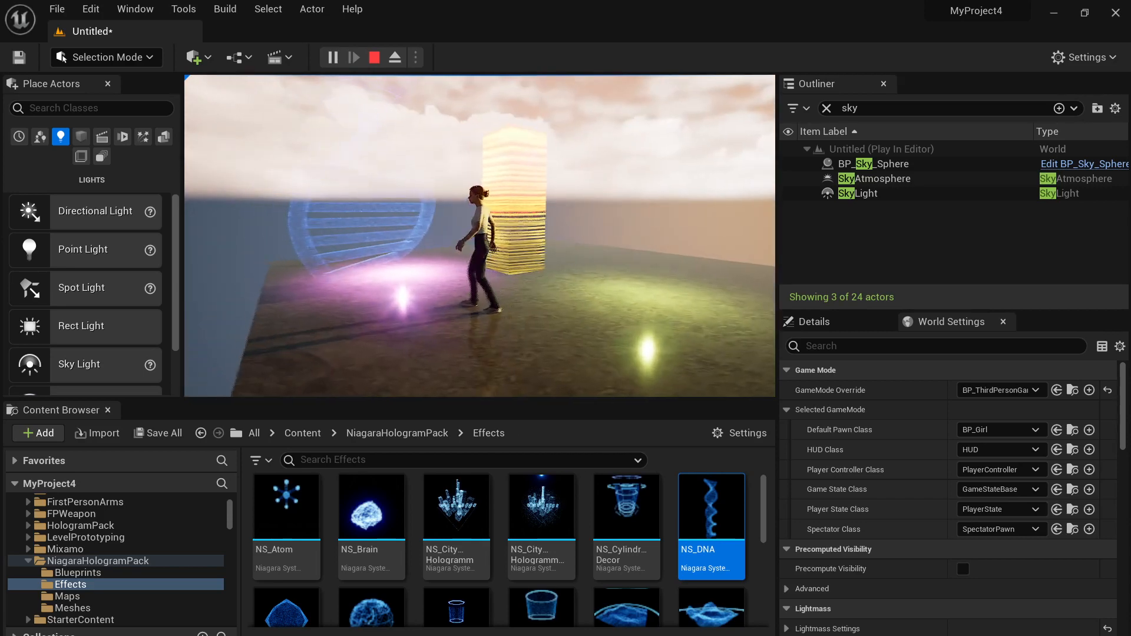
key(Escape)
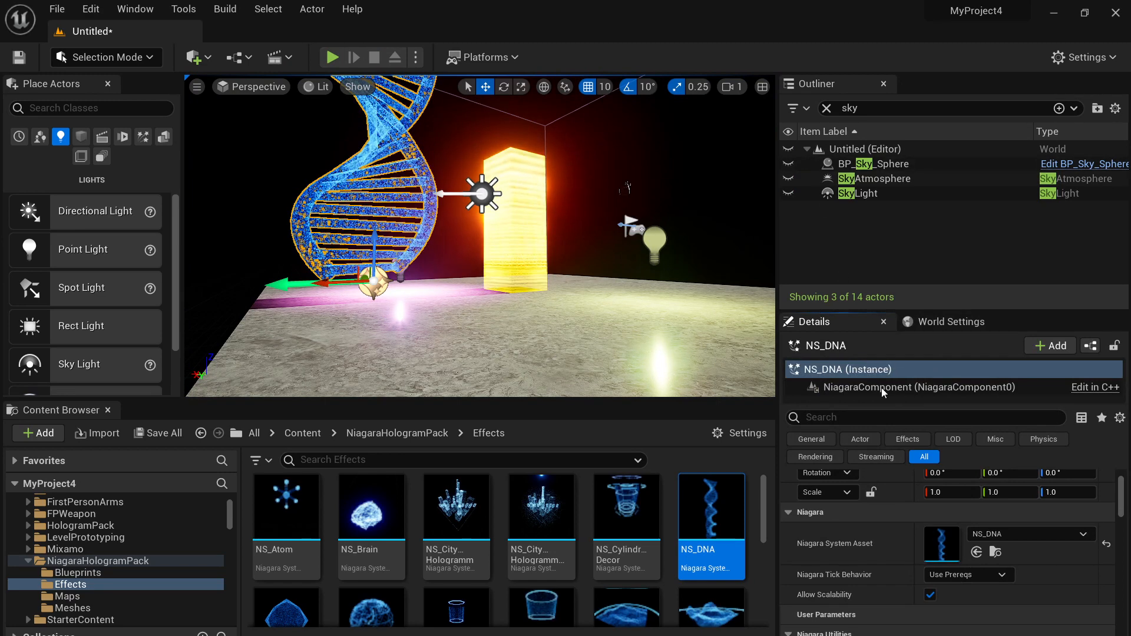
Filter the DNA hologram's properties by "render" and enable Actor Hidden In Game.
click(868, 425)
text(re)
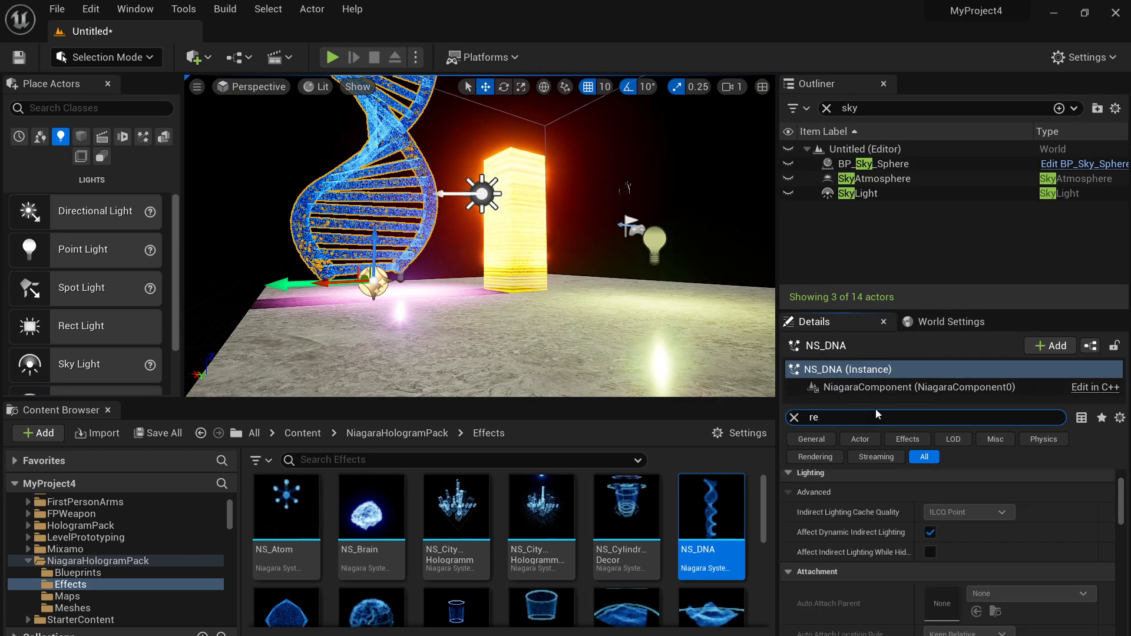
text(nder)
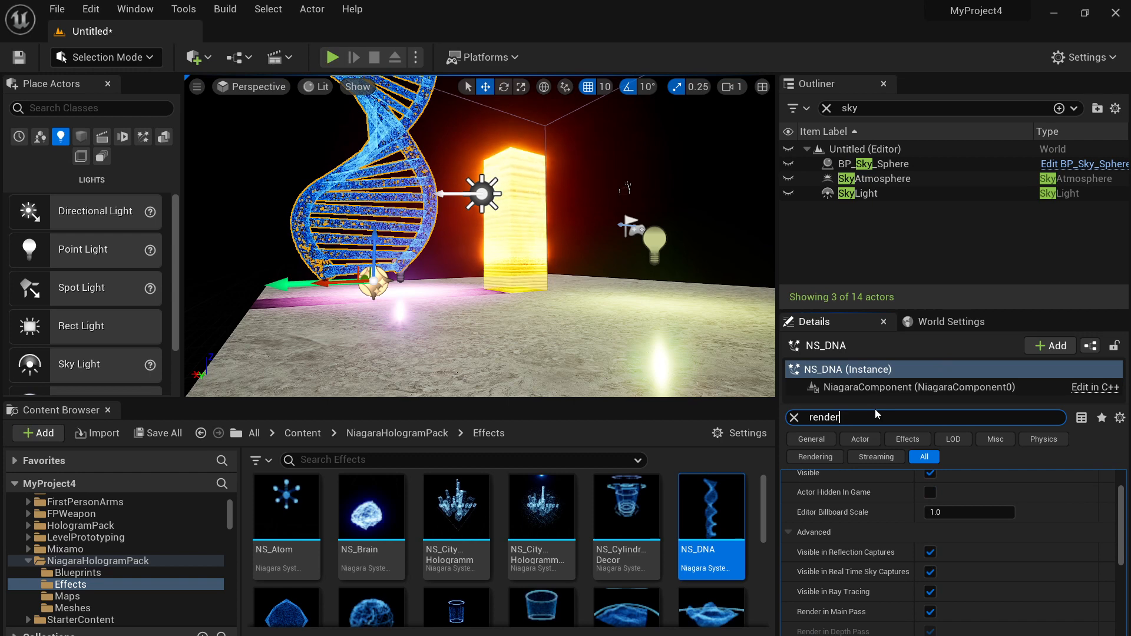
scroll(958, 511, up, 1)
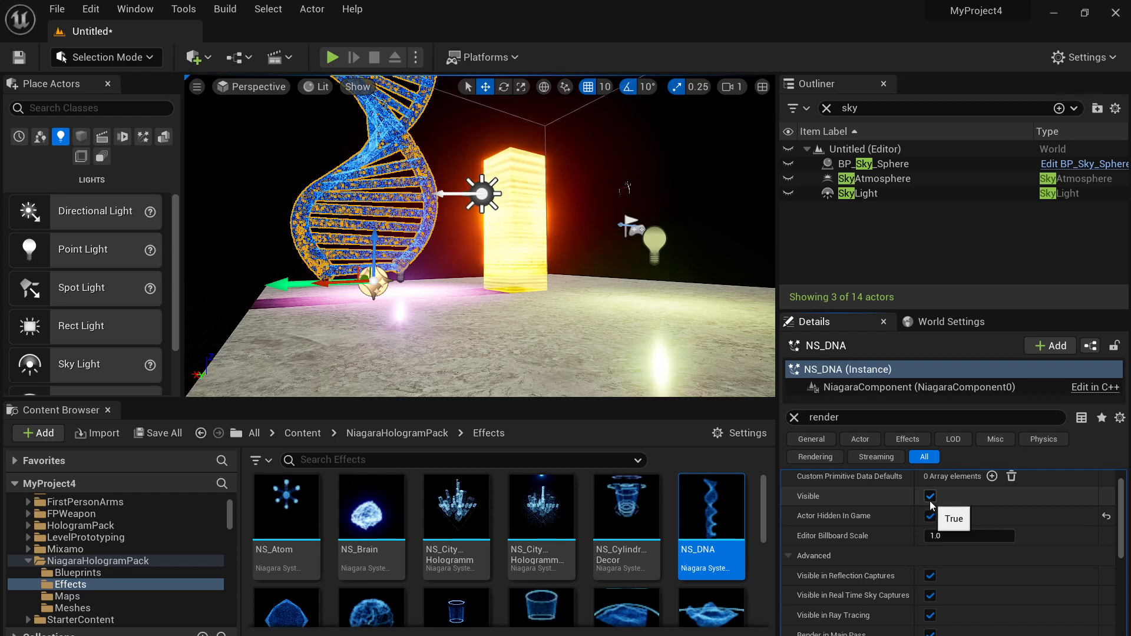
Enable Actor Hidden In Game for BP_Sky_Sphere, SkyAtmosphere and SkyLight, and recheck the setting on each.
click(879, 164)
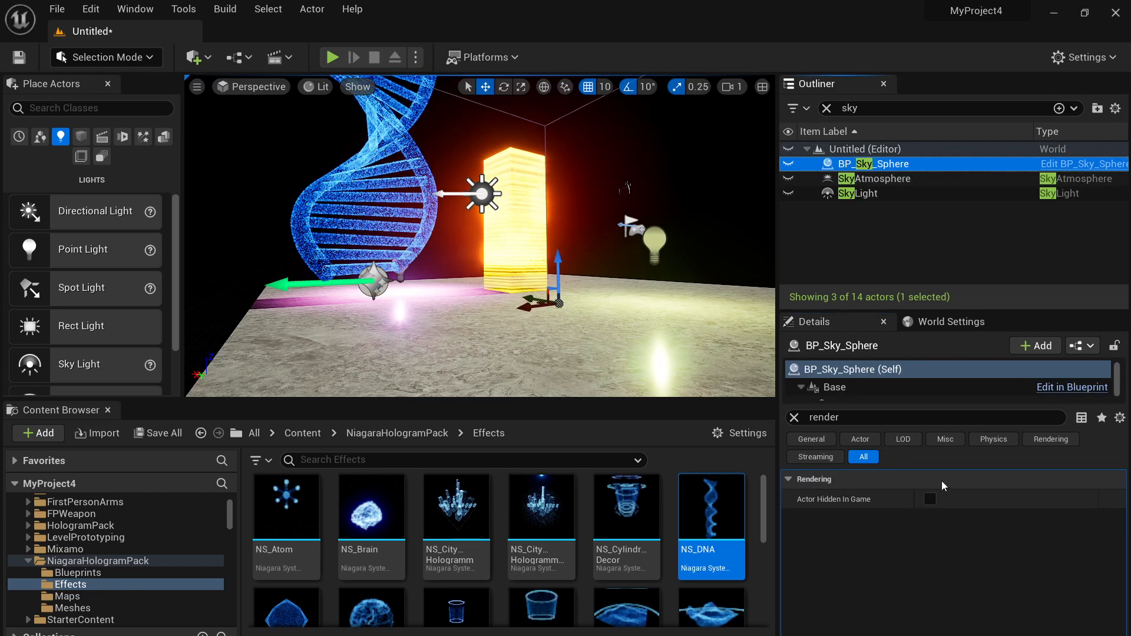
click(874, 179)
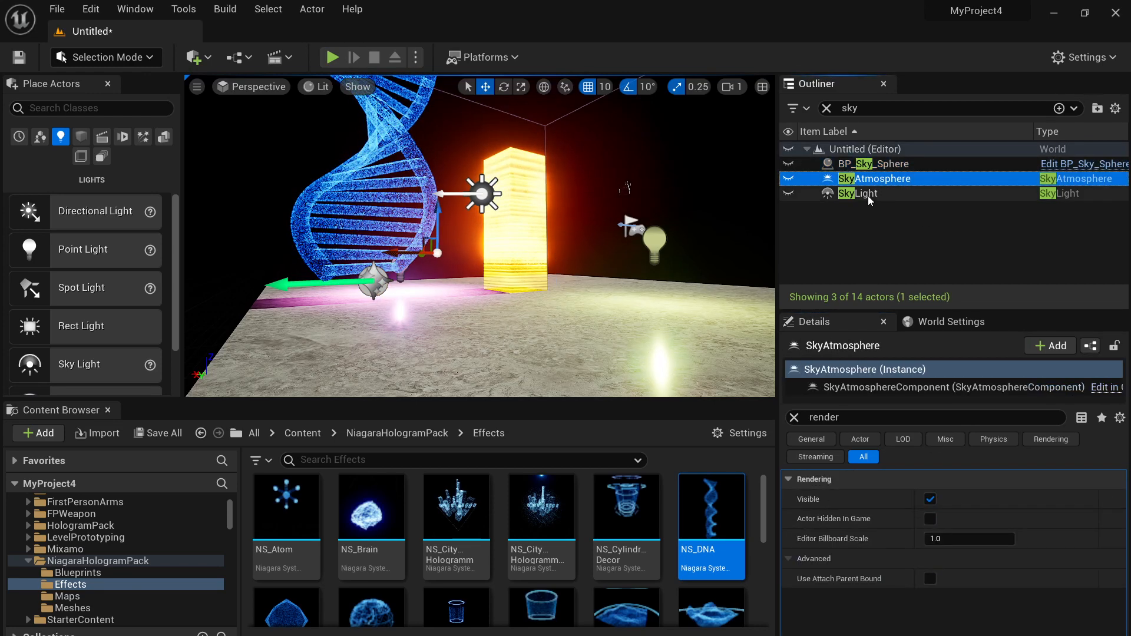
click(929, 519)
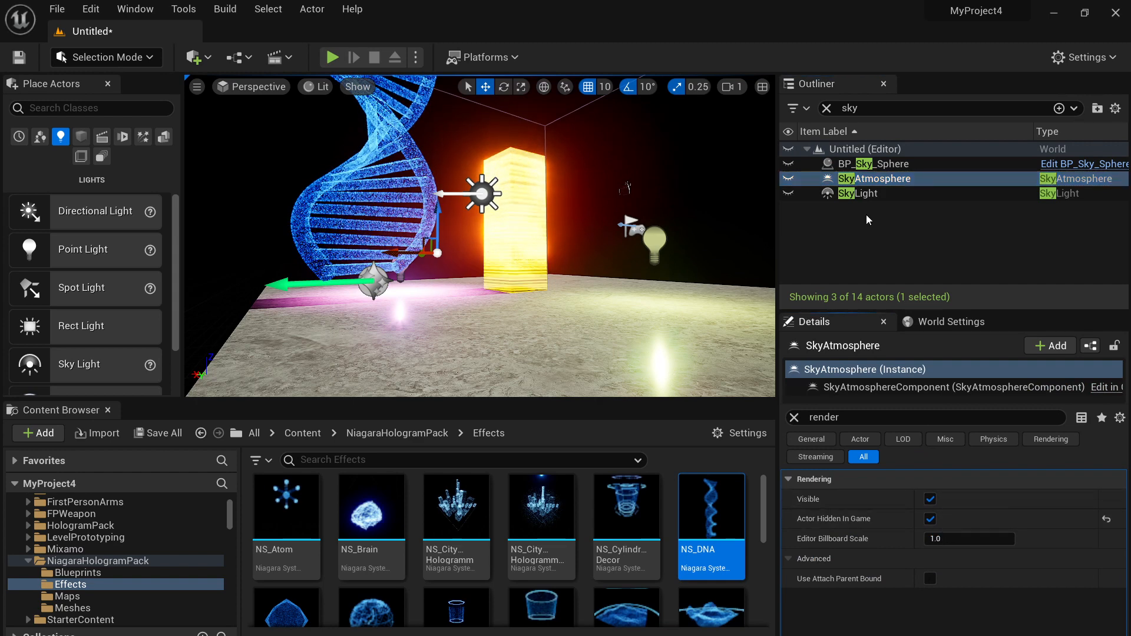
click(869, 193)
click(929, 519)
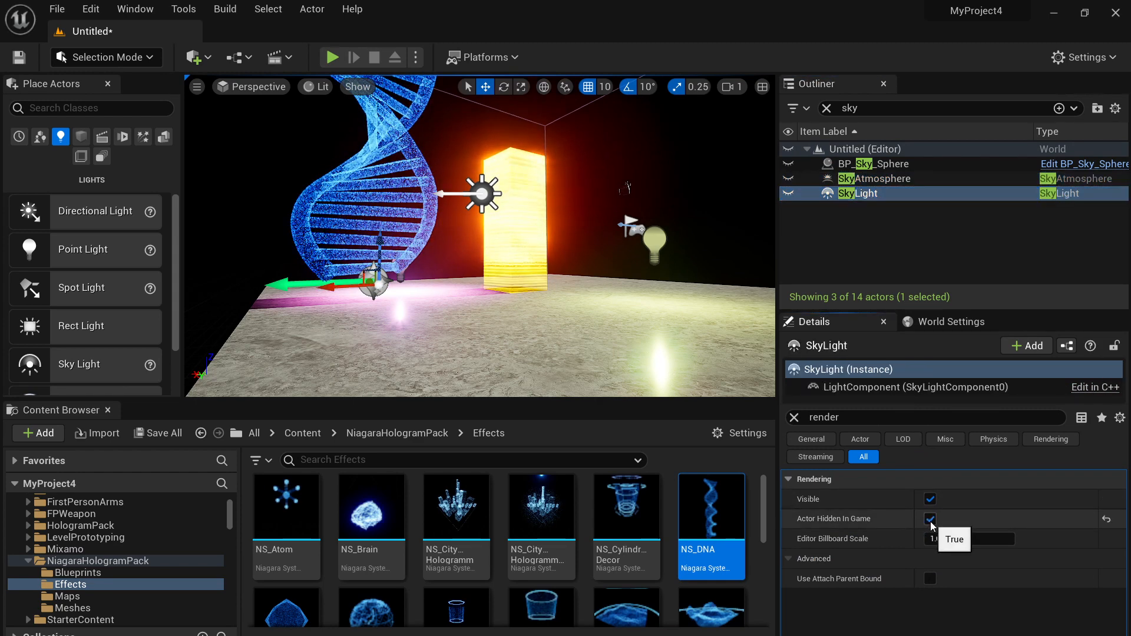
click(874, 163)
click(860, 193)
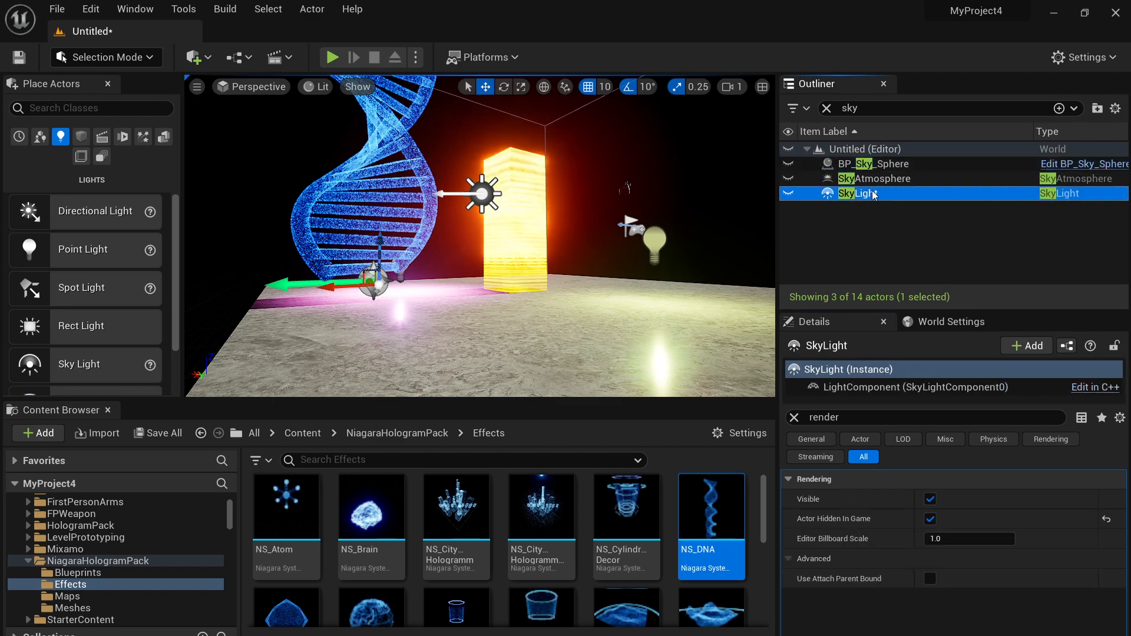
click(874, 178)
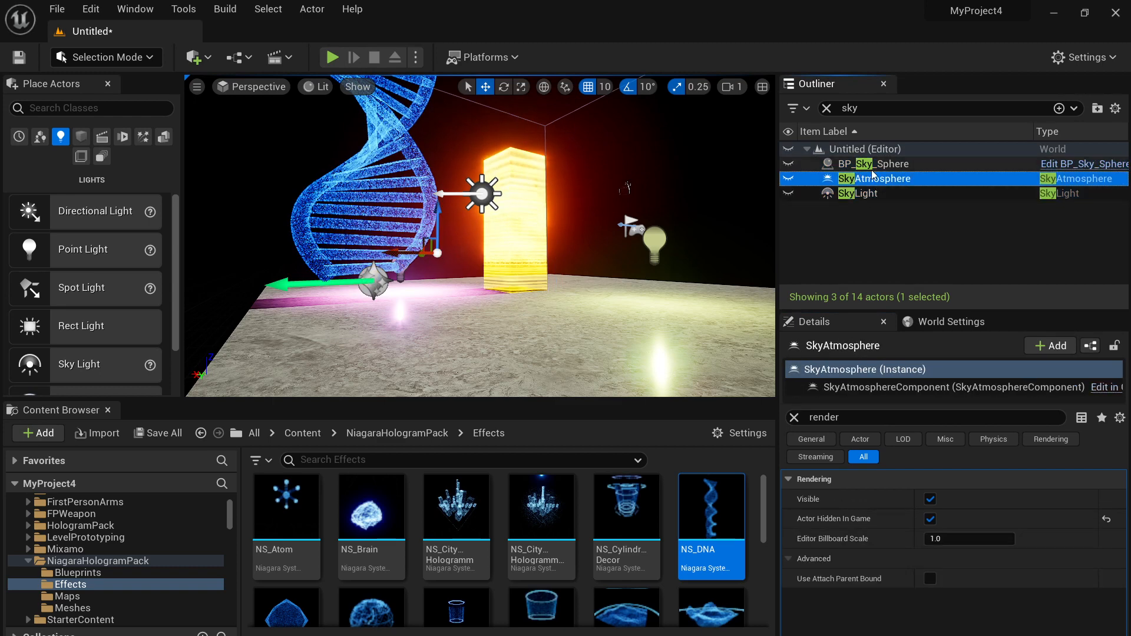
Play the level with the sky actors hidden, walk around the cube to inspect the coloured lights, and stop playing.
click(332, 57)
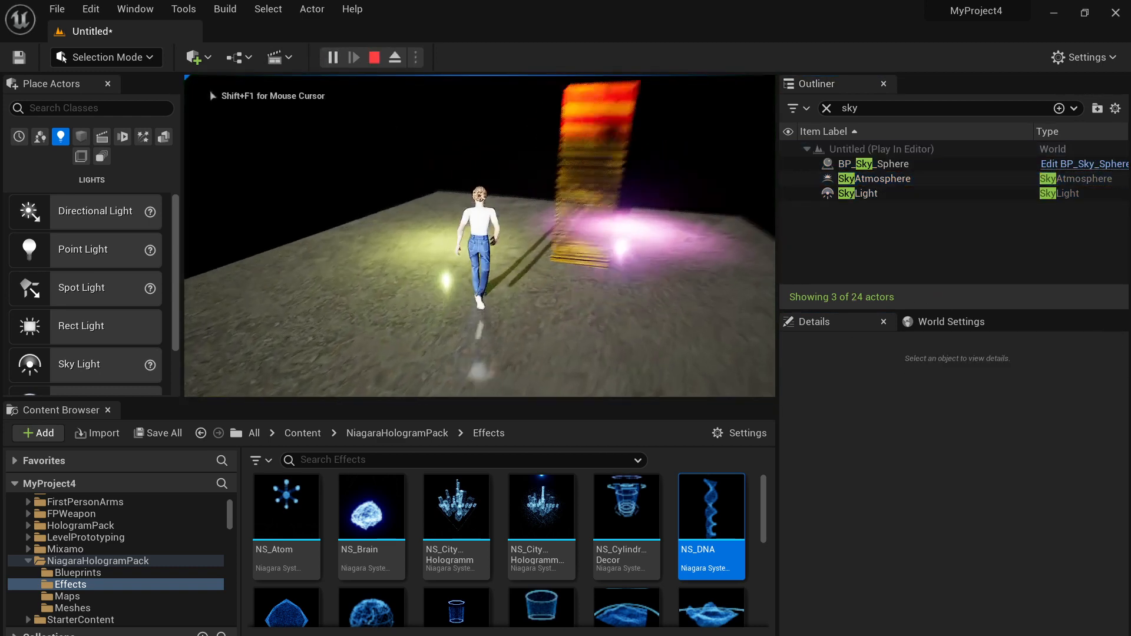
key(w)
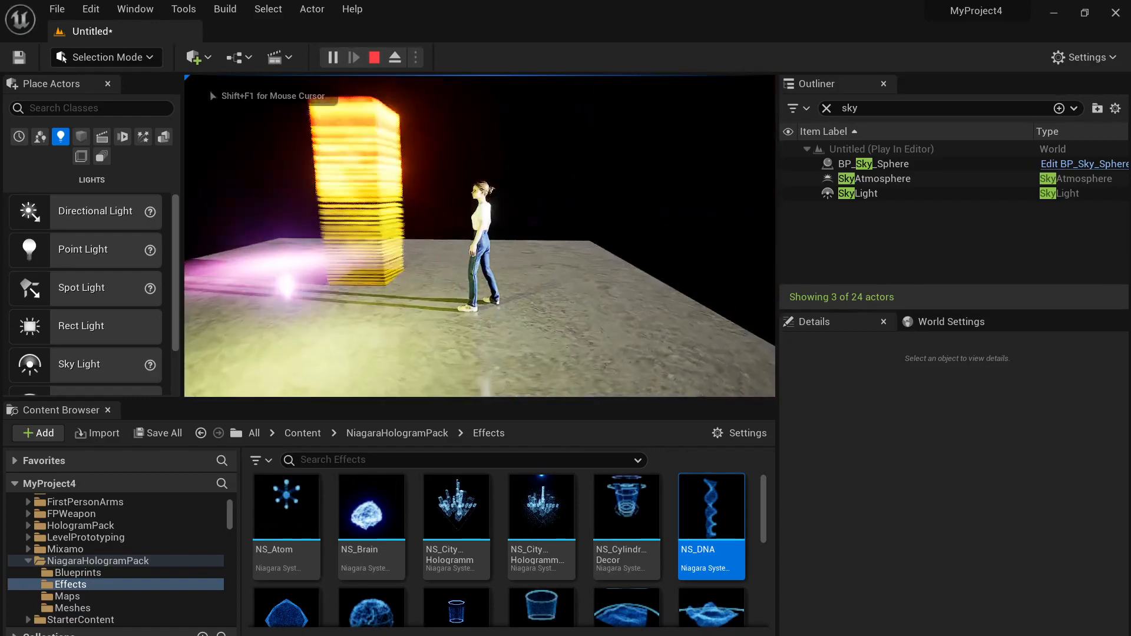
key(a)
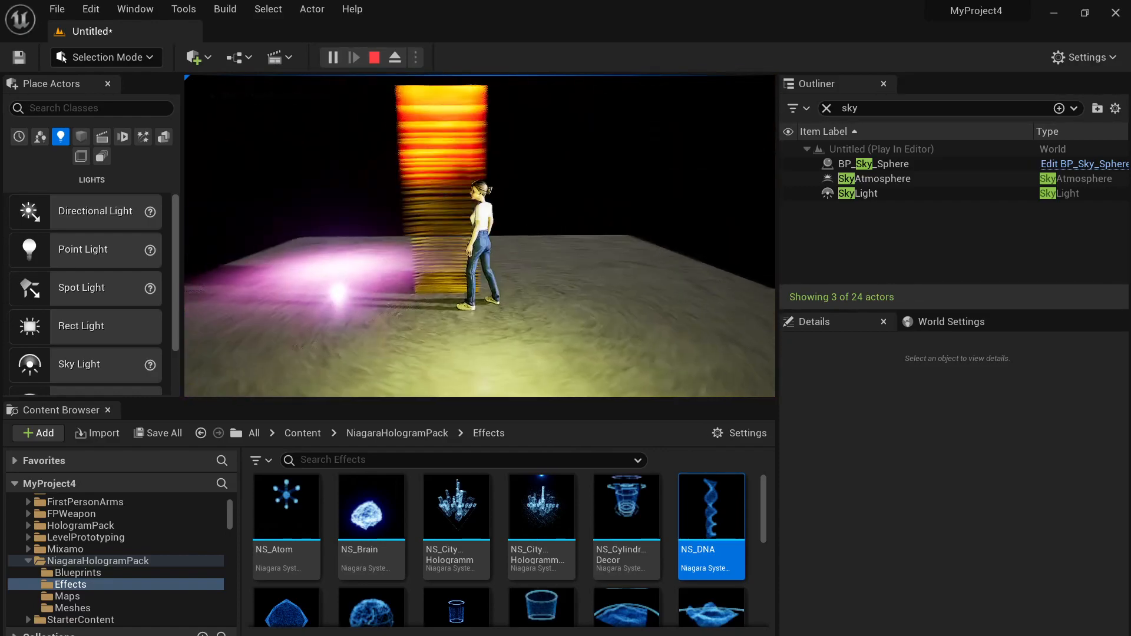
key(d)
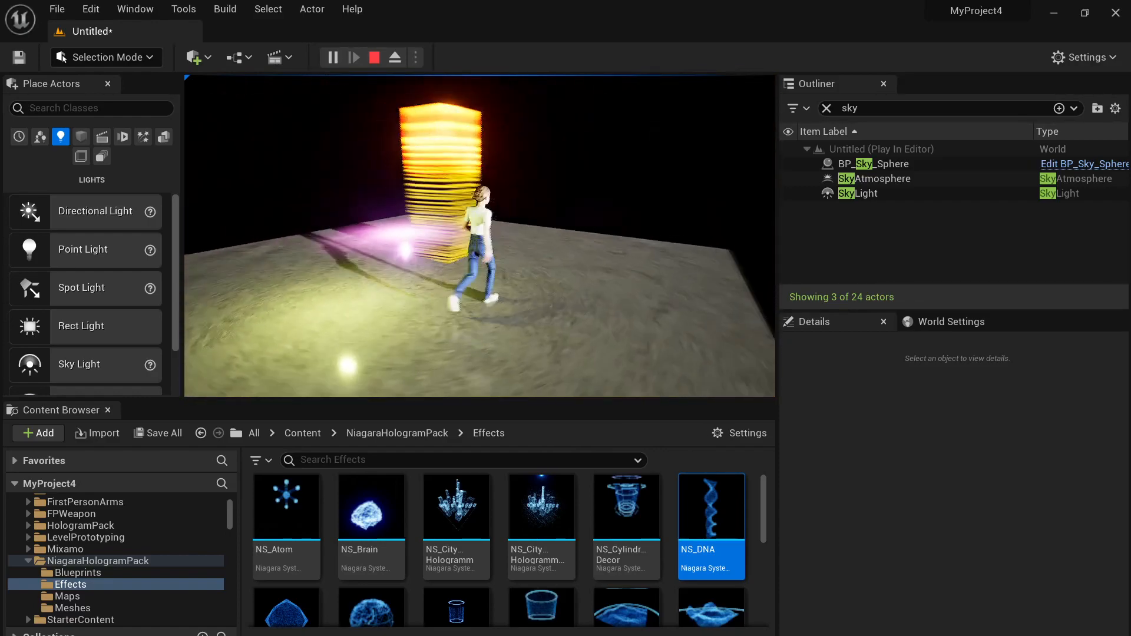
key(d)
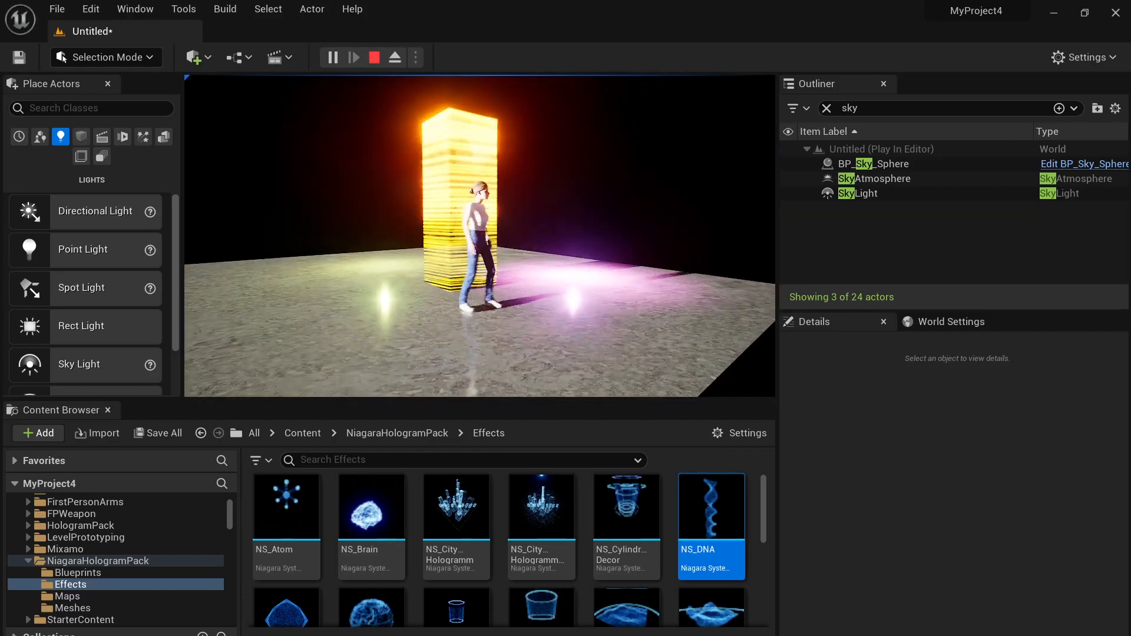
key(Escape)
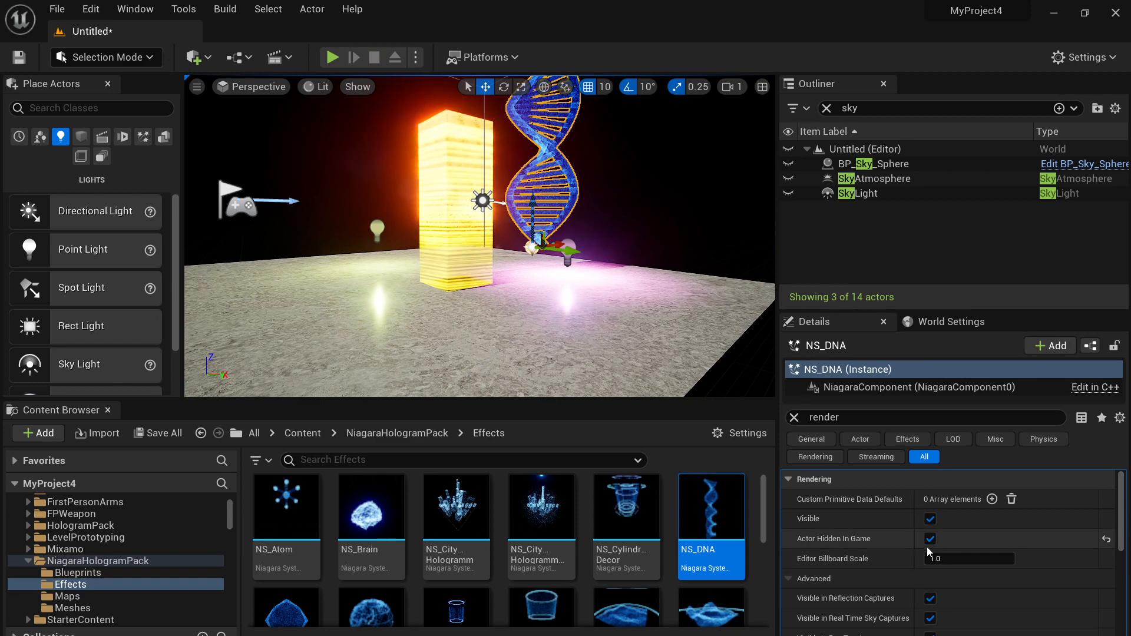
Disable Actor Hidden In Game for the DNA hologram and play the level, walking around the hologram and cube.
click(930, 539)
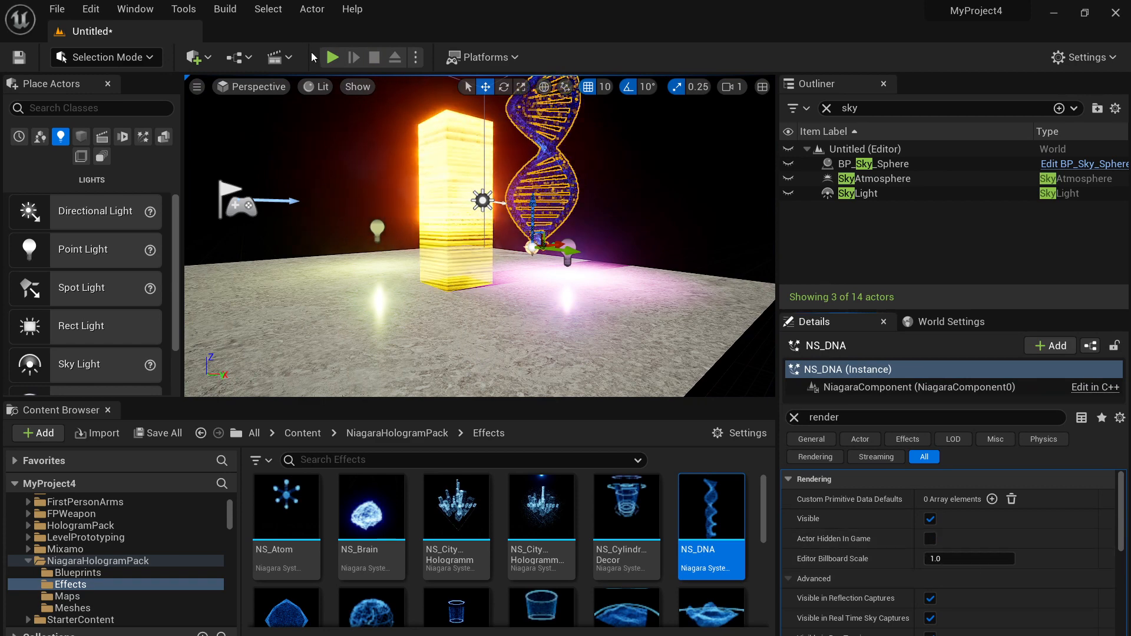
click(332, 57)
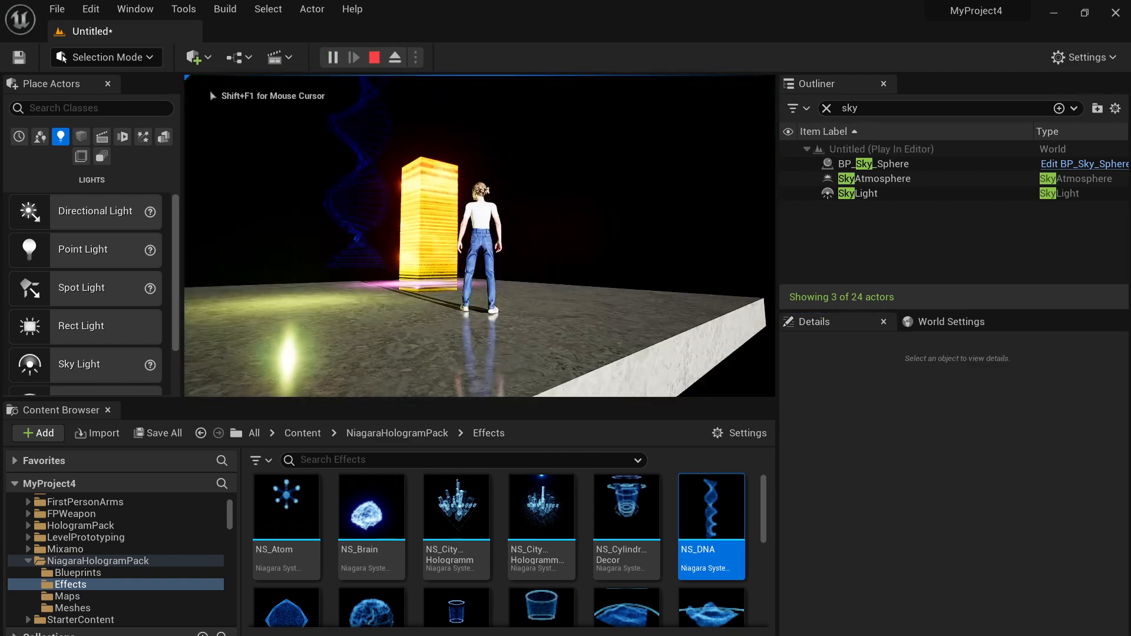
key(w)
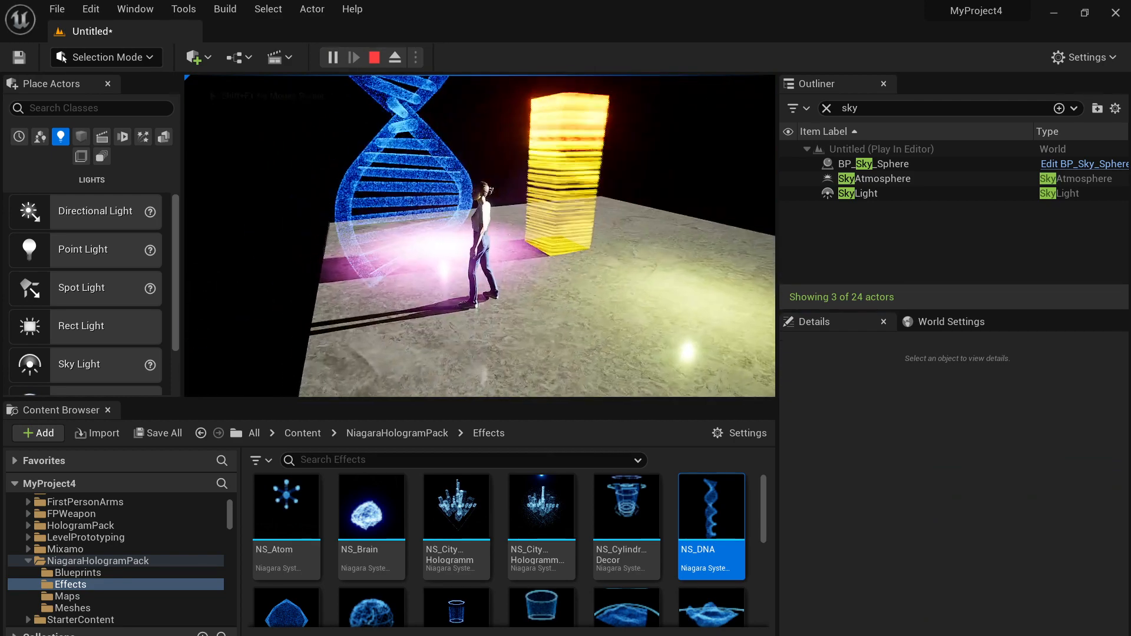
key(d)
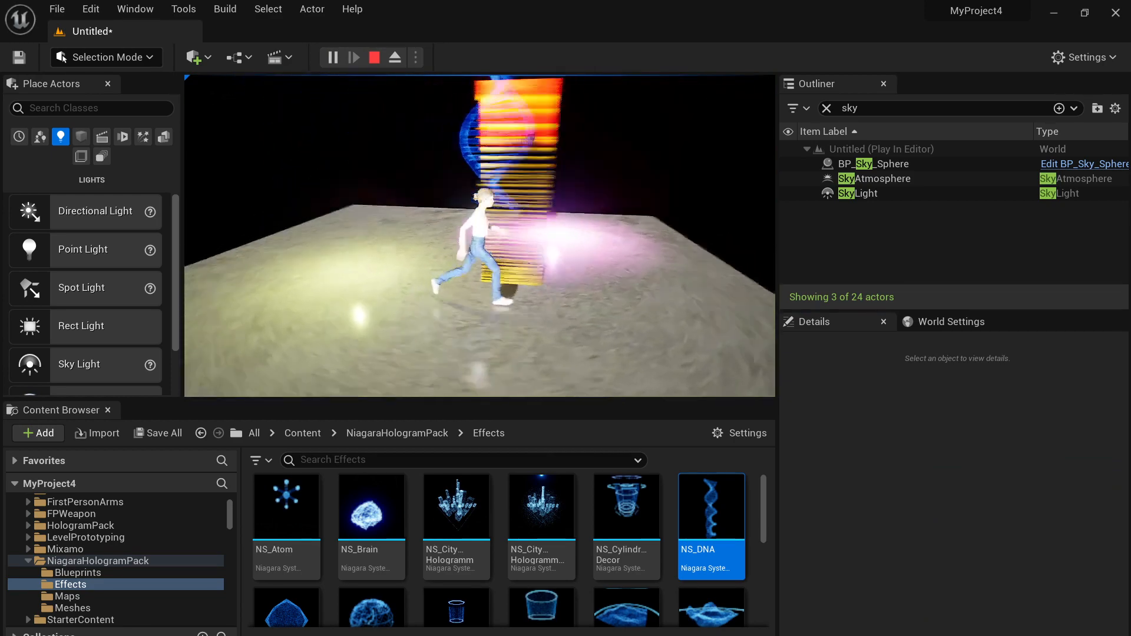
key(s)
key(a)
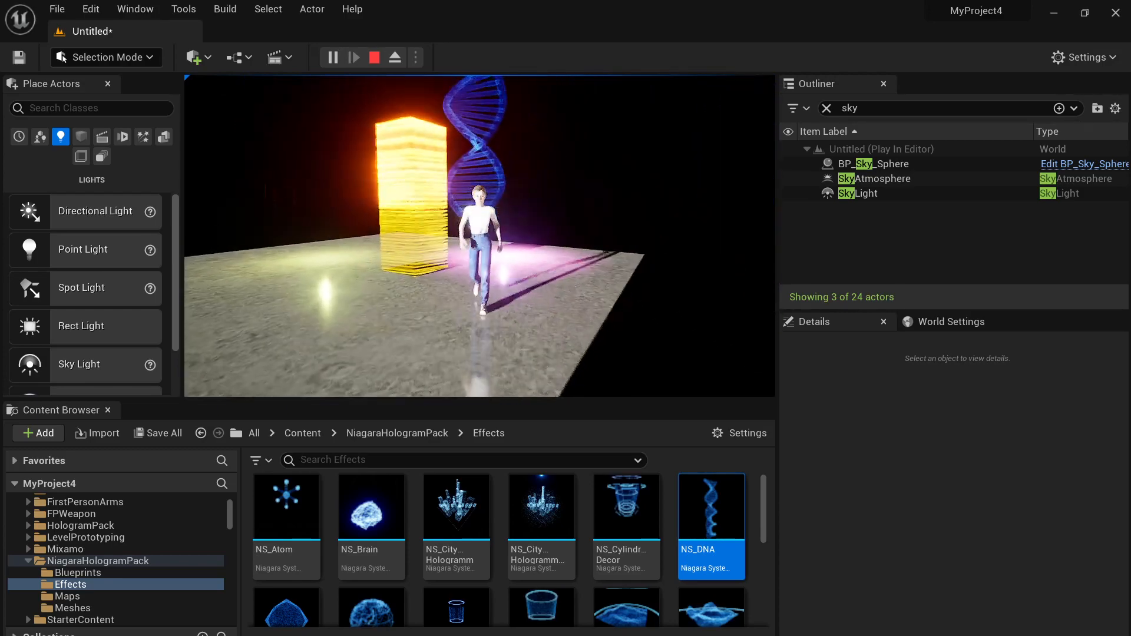
Stop playing, view the hologram and cube from another side, and review the sky lighting mind map in MindManager.
key(Escape)
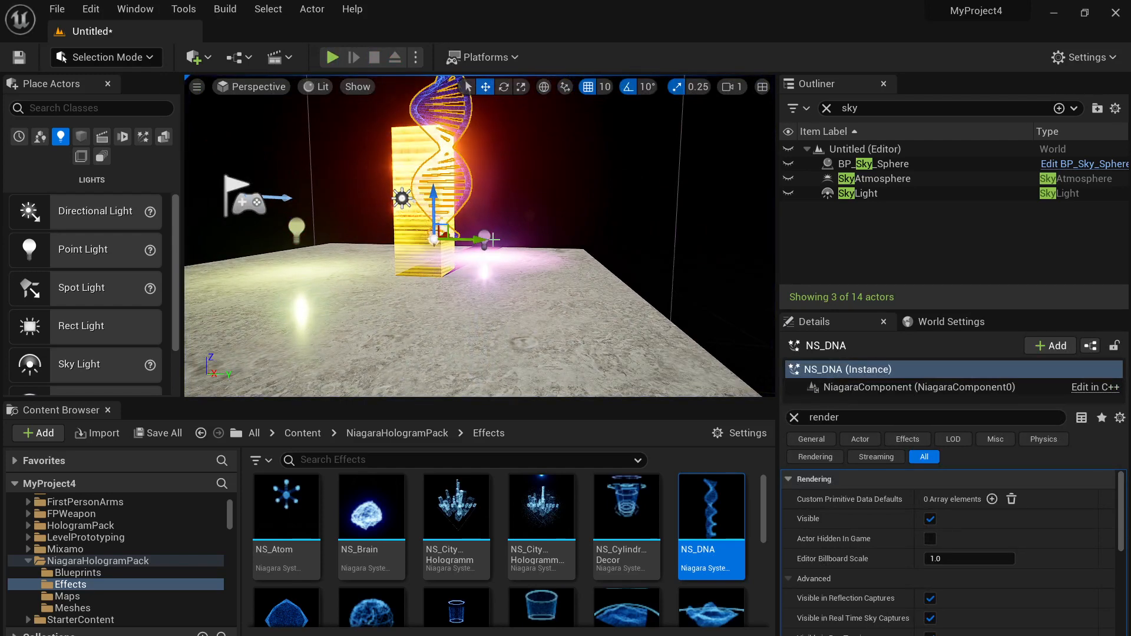
right_drag(490, 271, 403, 286)
key(d)
key(a)
key(w)
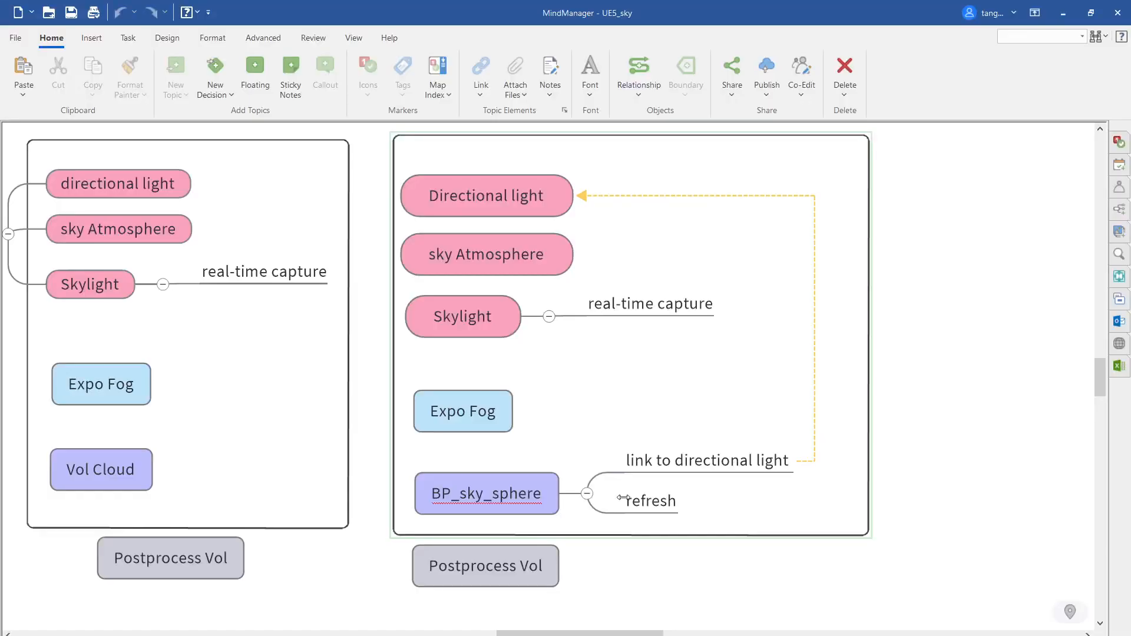
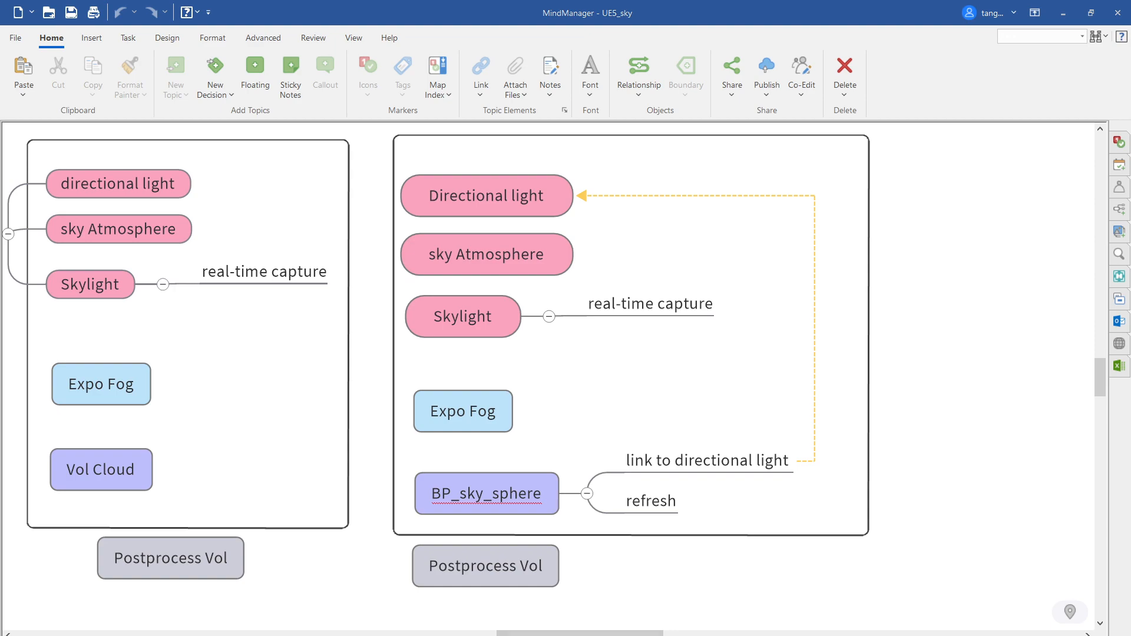
key(alt+Tab)
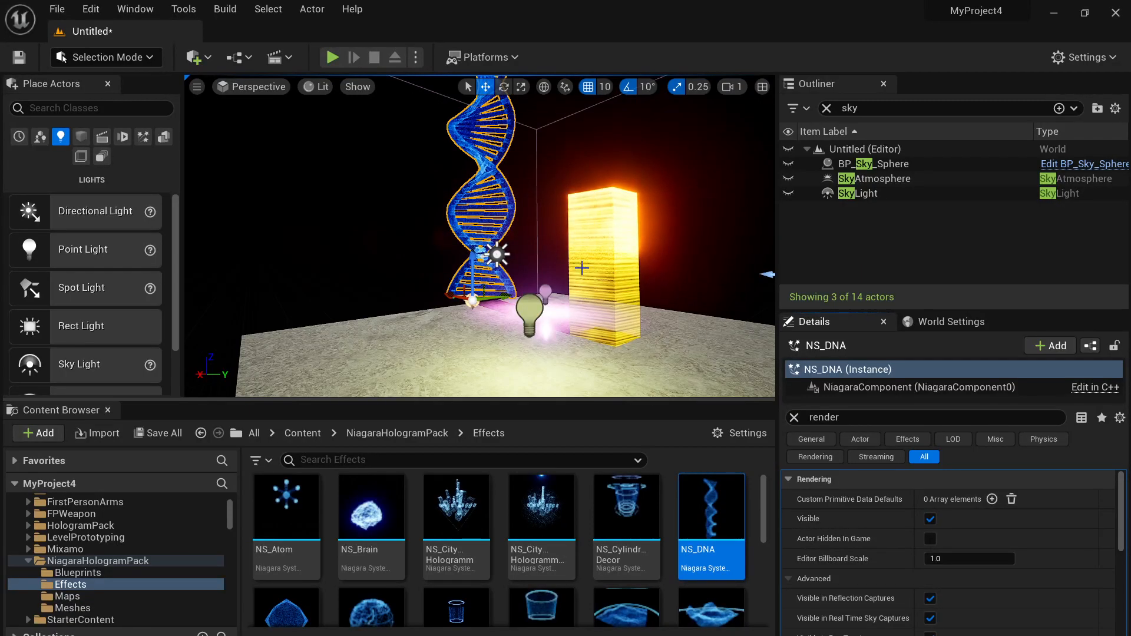
Save the current level as CP_outdoor in the Content folder.
right_drag(417, 313, 410, 337)
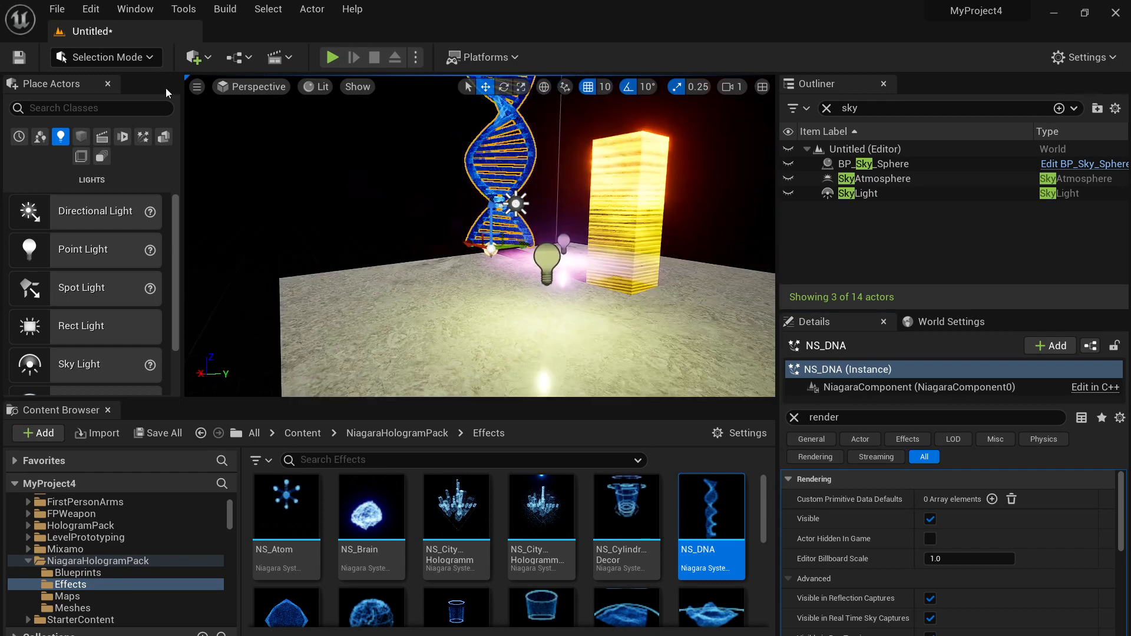
click(67, 11)
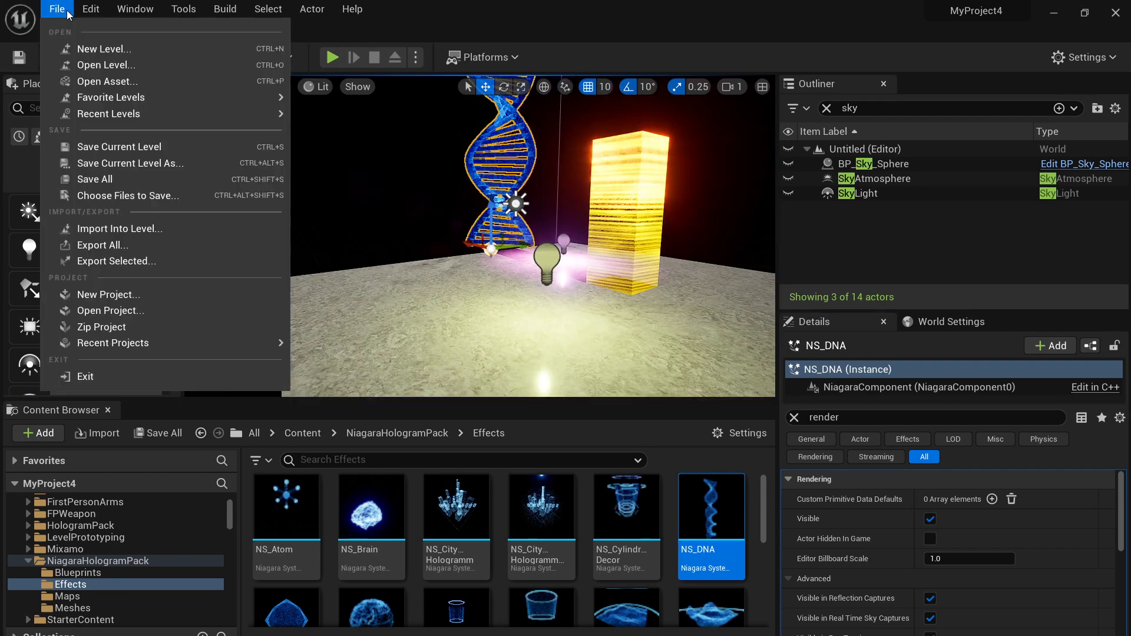
click(130, 147)
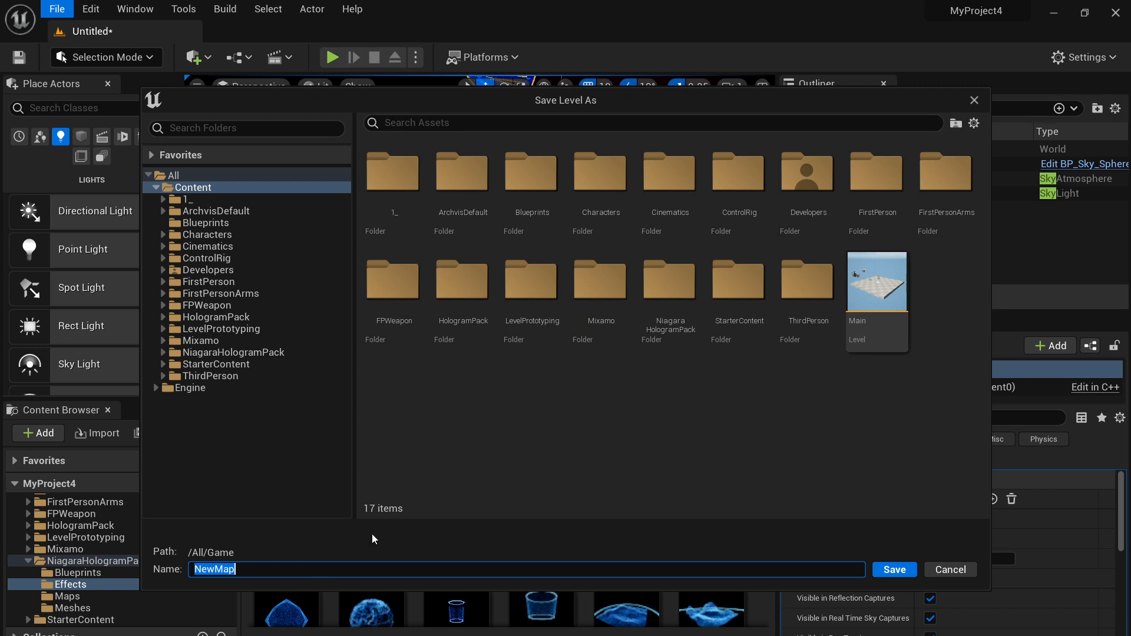
text(CP_outdoor)
key(Return)
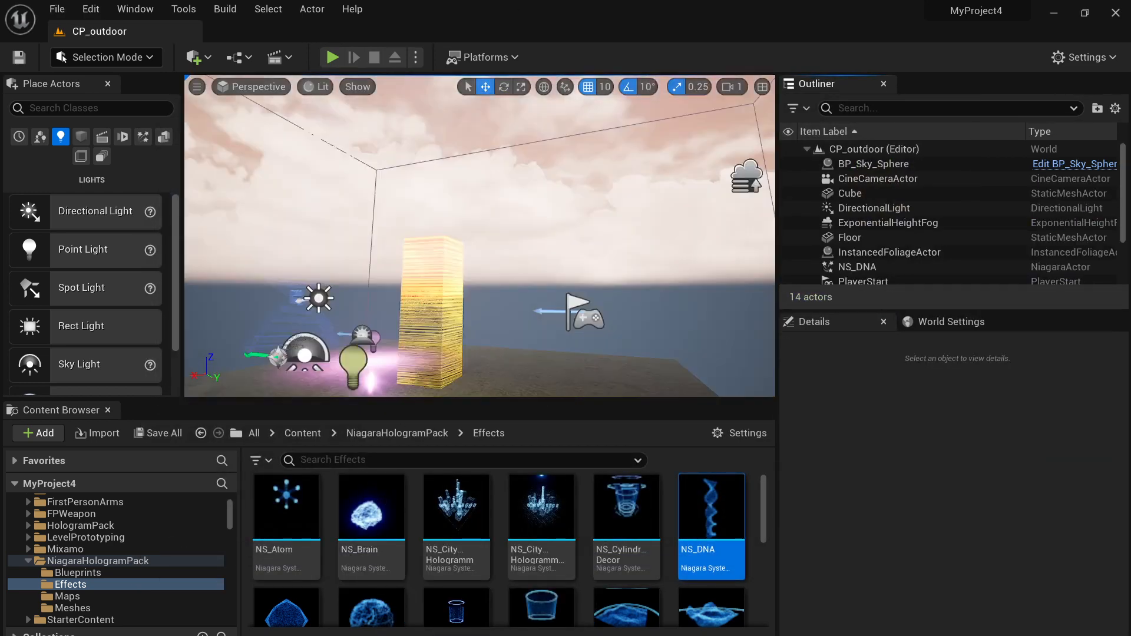
Play the saved level, walk the character around the cube and DNA hologram, and stop playing.
click(334, 57)
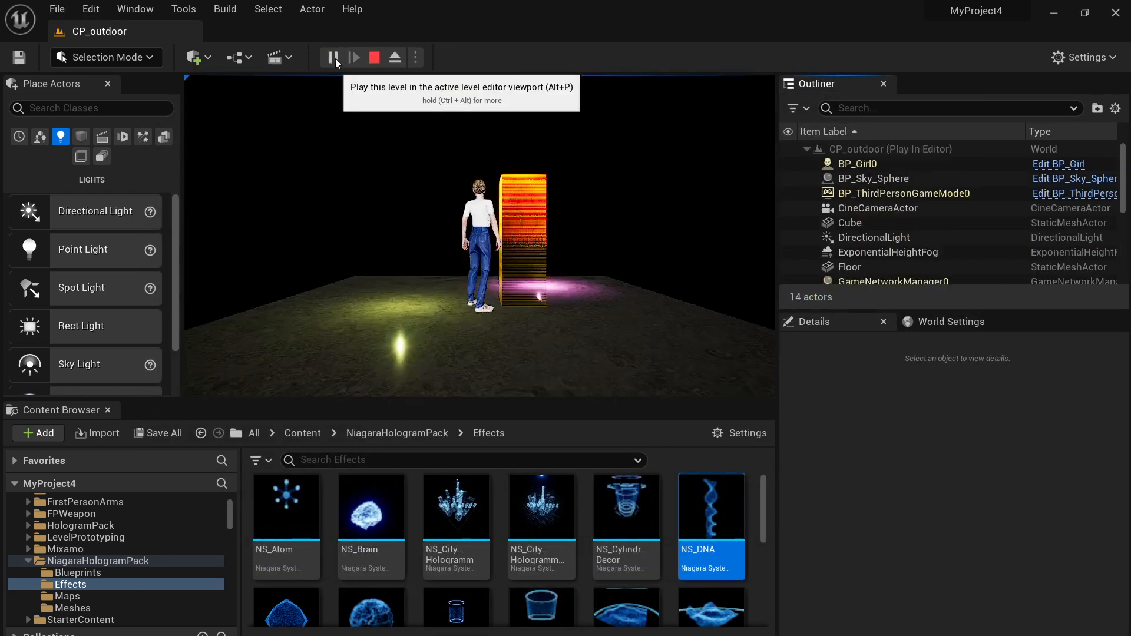
key(w)
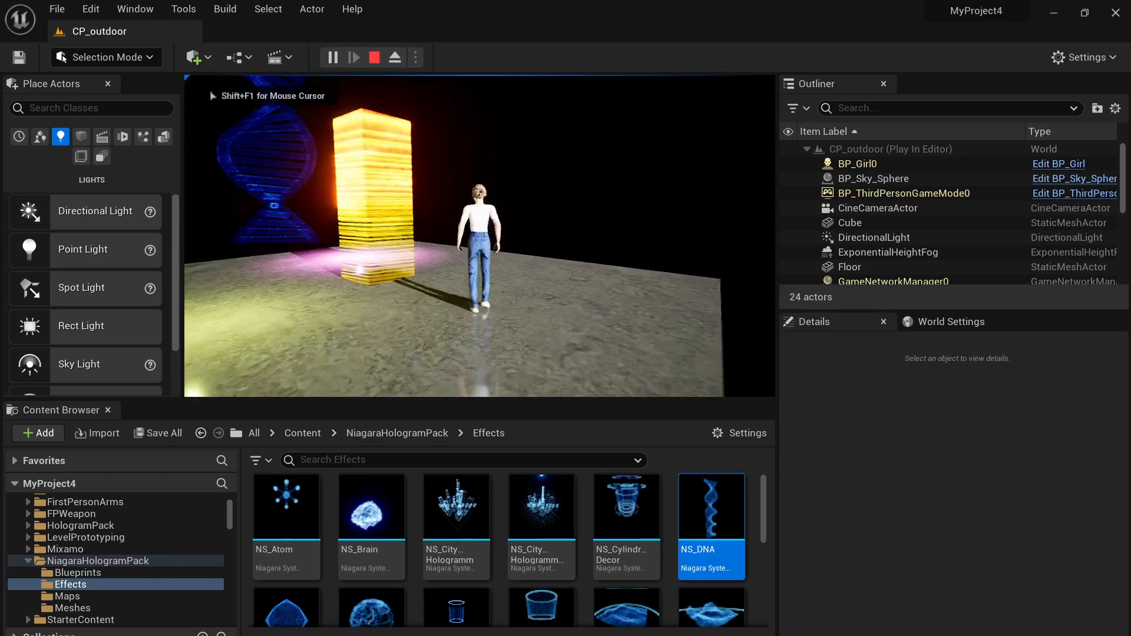
key(a)
key(s)
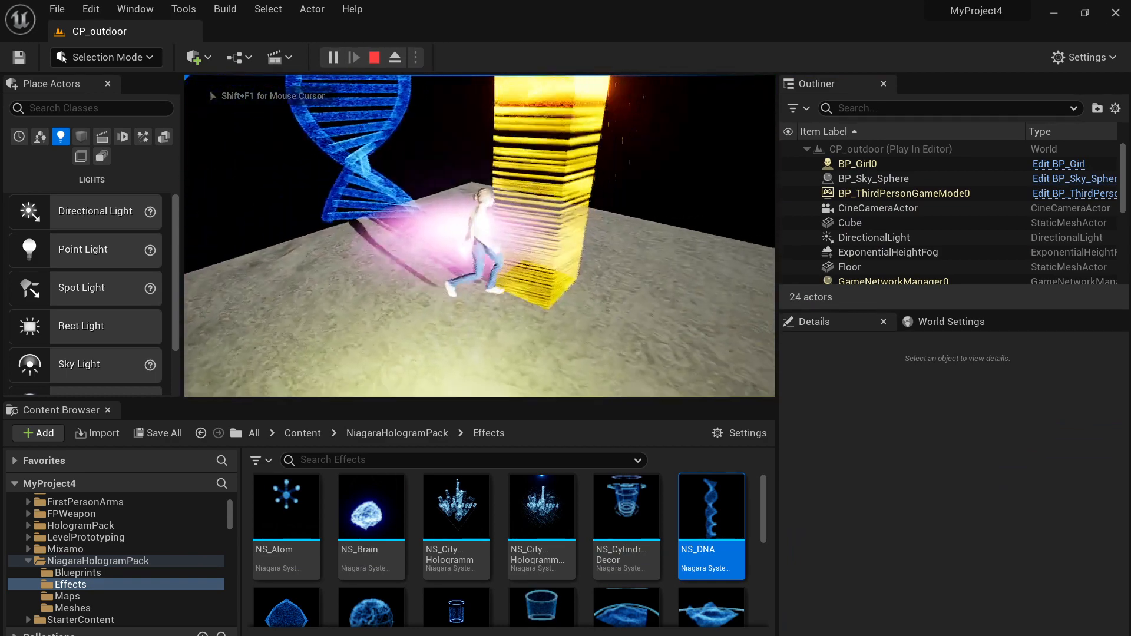
key(a)
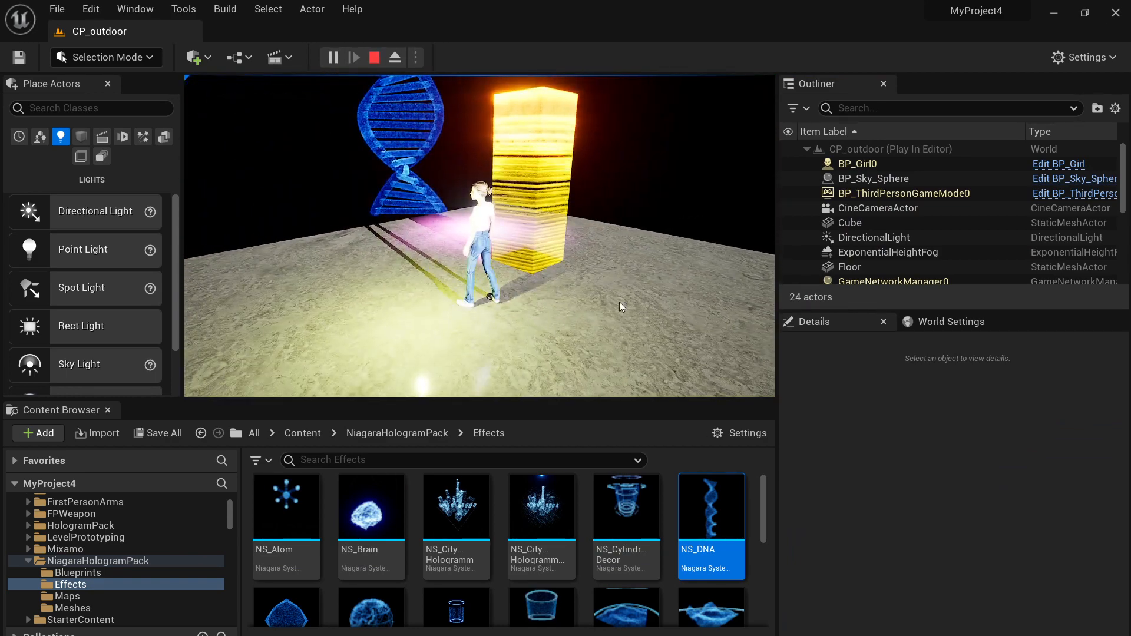
key(Escape)
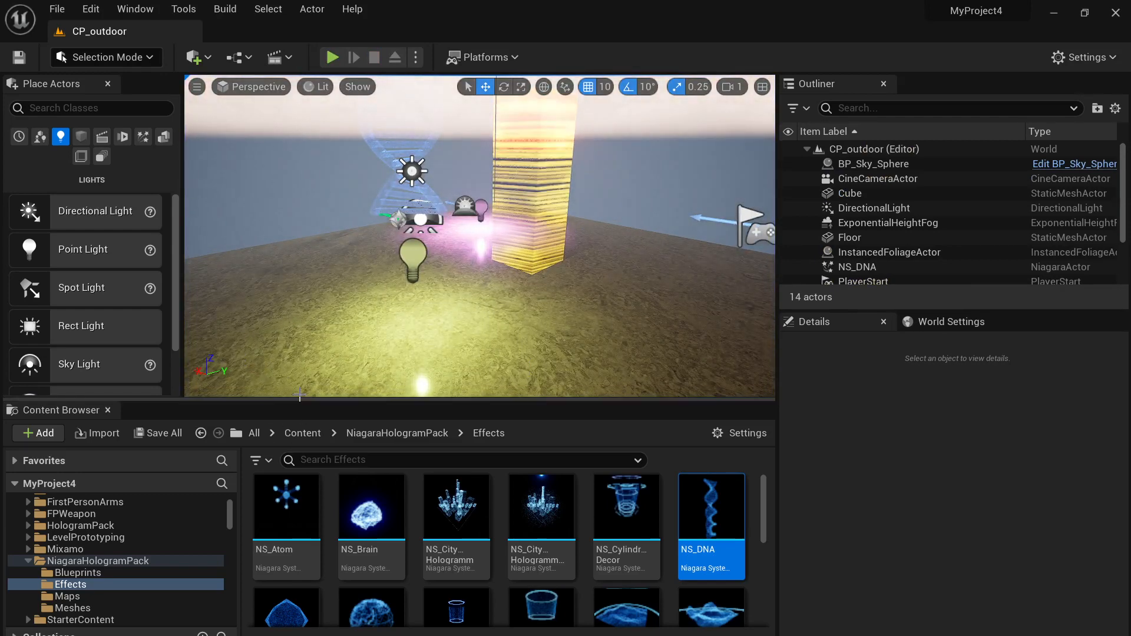
Collapse the NiagaraHologramPack folder and open the animation folder under Mixamo > Girl.
click(28, 560)
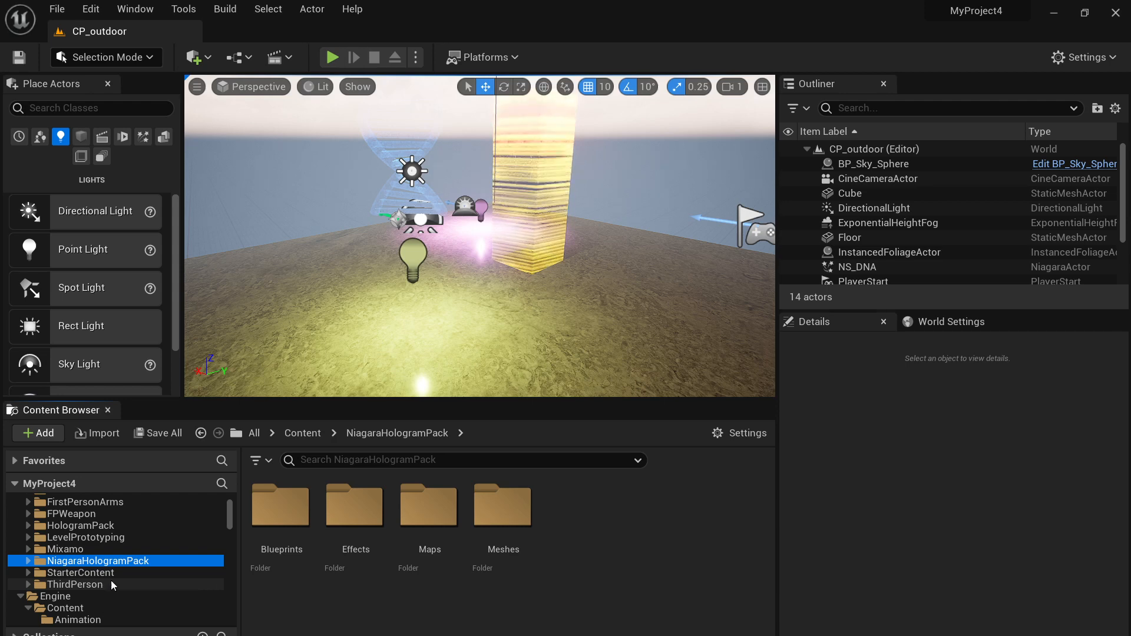
scroll(103, 580, up, 5)
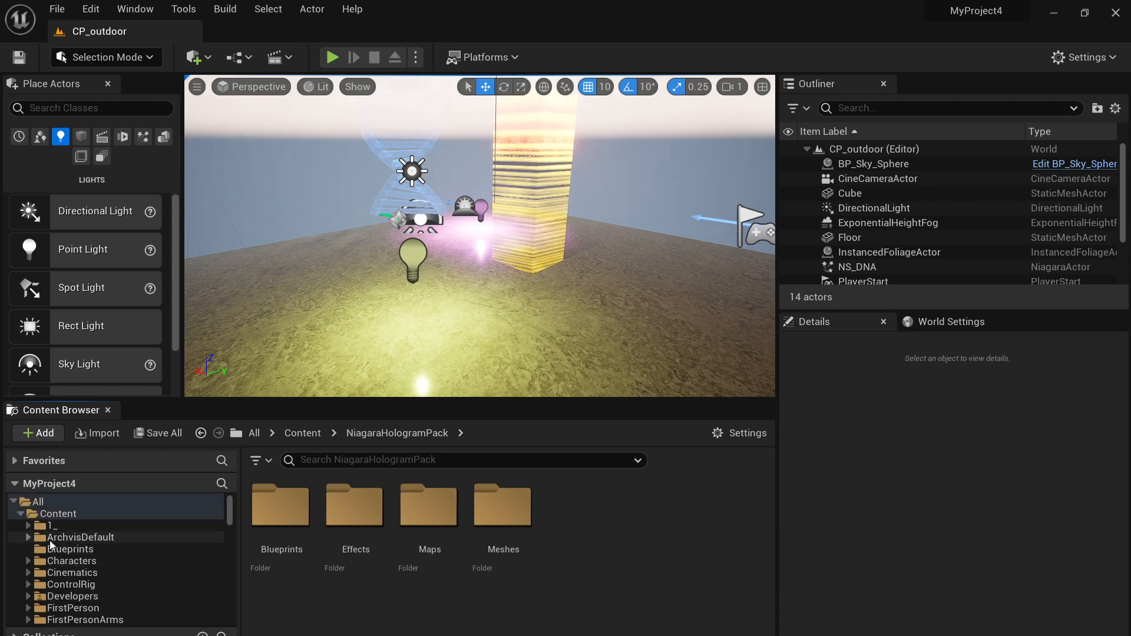
scroll(142, 567, down, 5)
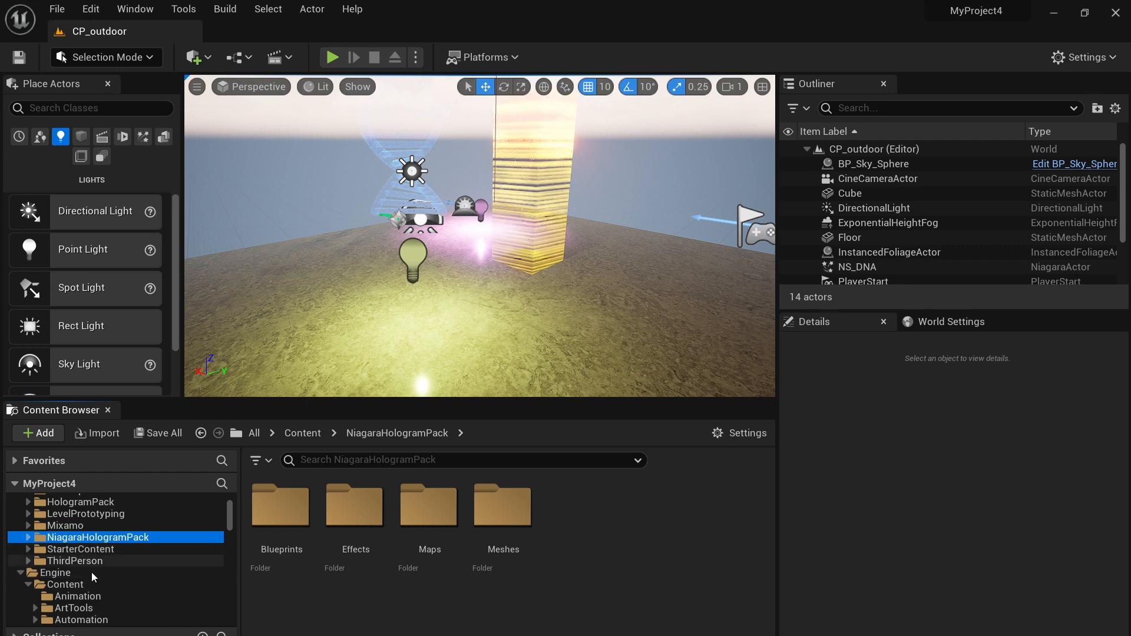
scroll(88, 554, up, 1)
double_click(80, 548)
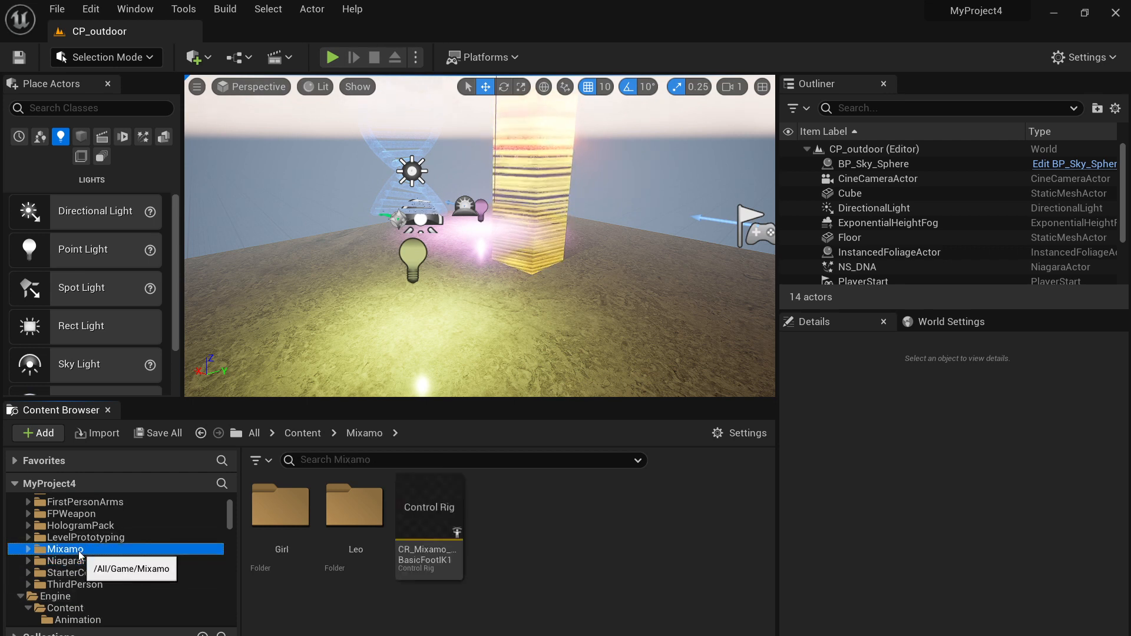
double_click(76, 560)
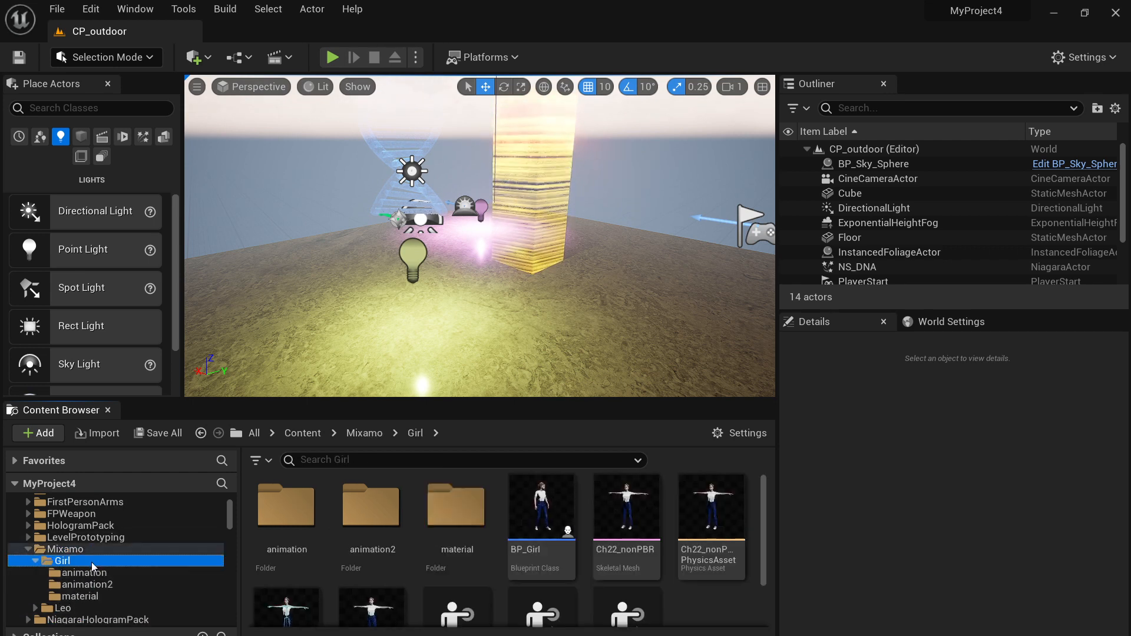
click(111, 574)
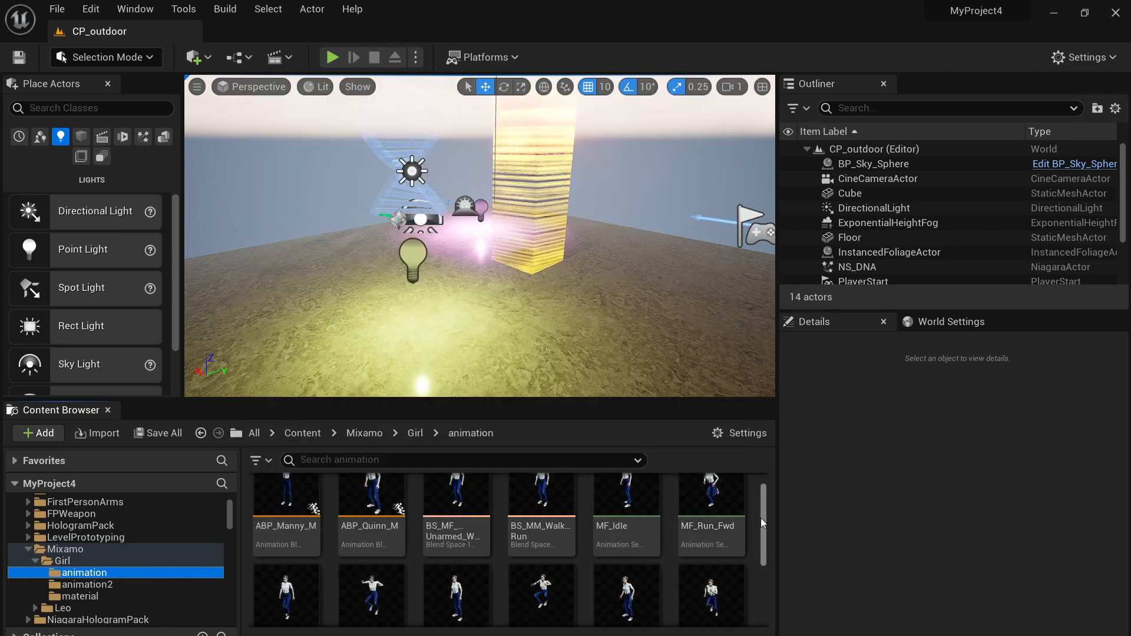
Place the MF_Run_Fwd and MM_Jump animations on the floor near the yellow point light.
drag(721, 509, 565, 336)
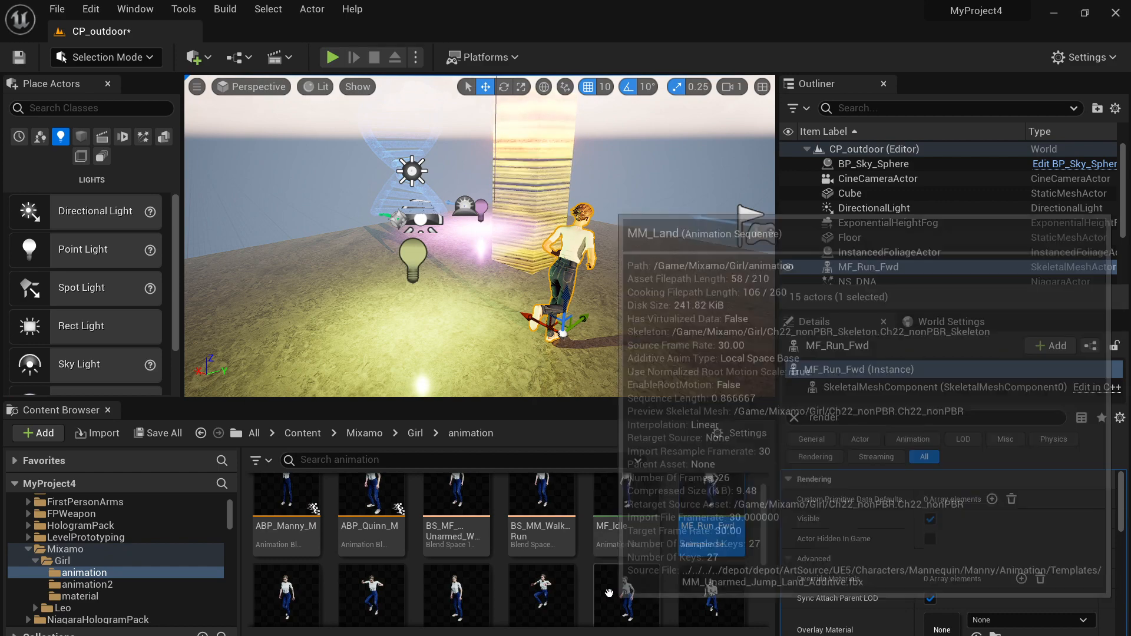
drag(541, 592, 411, 361)
key(f)
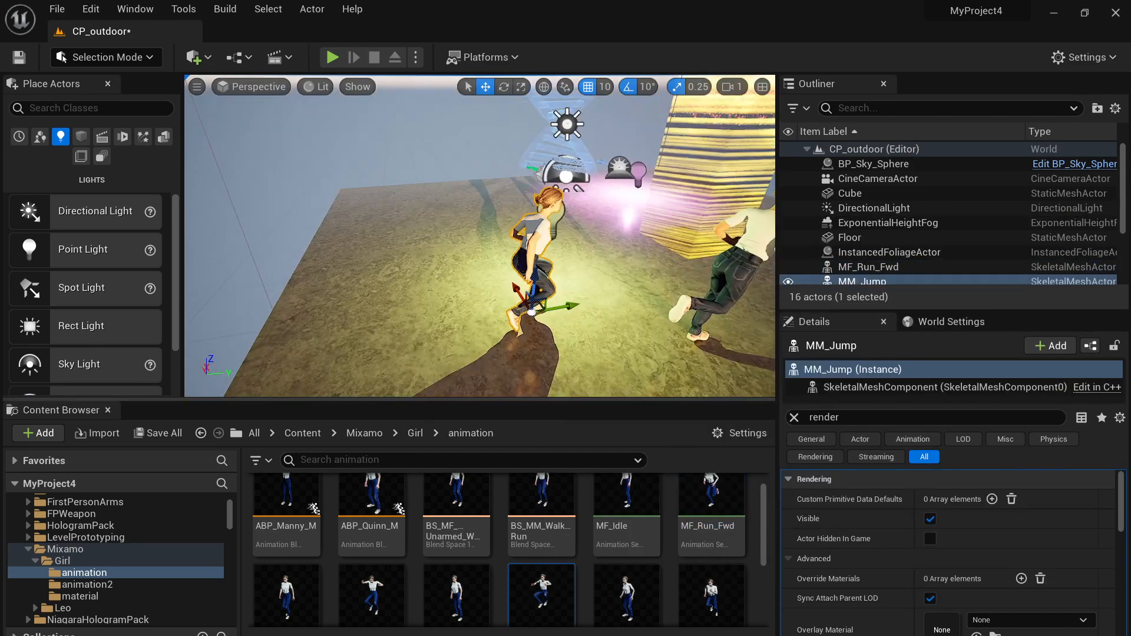
scroll(568, 564, down, 1)
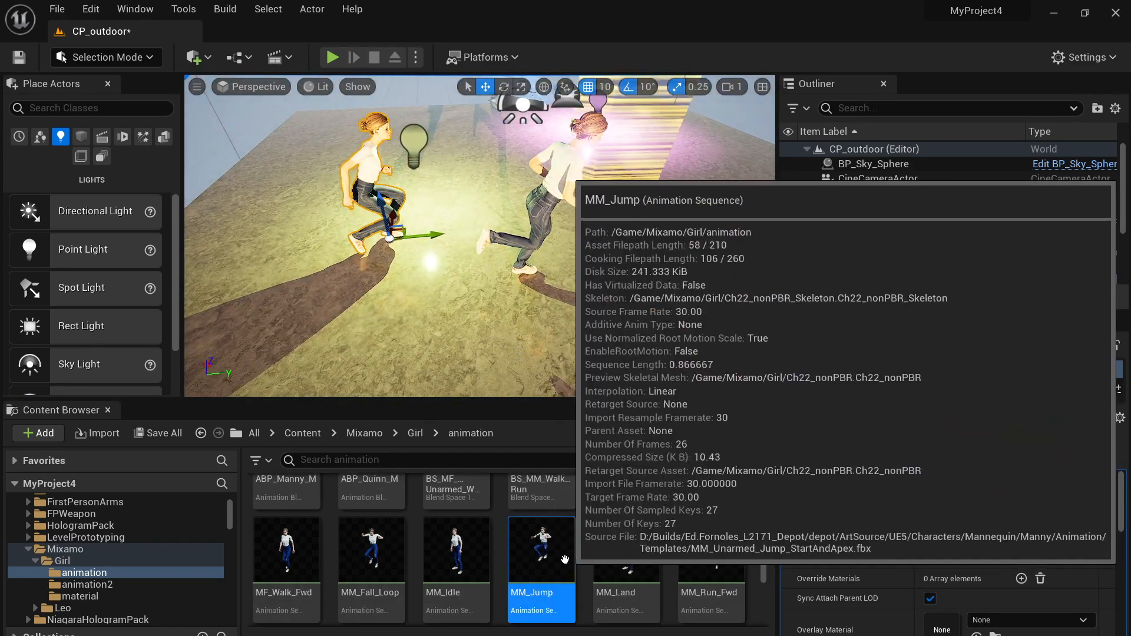
mouse_move(430, 294)
right_down()
mouse_move(423, 254)
mouse_move(427, 275)
right_up()
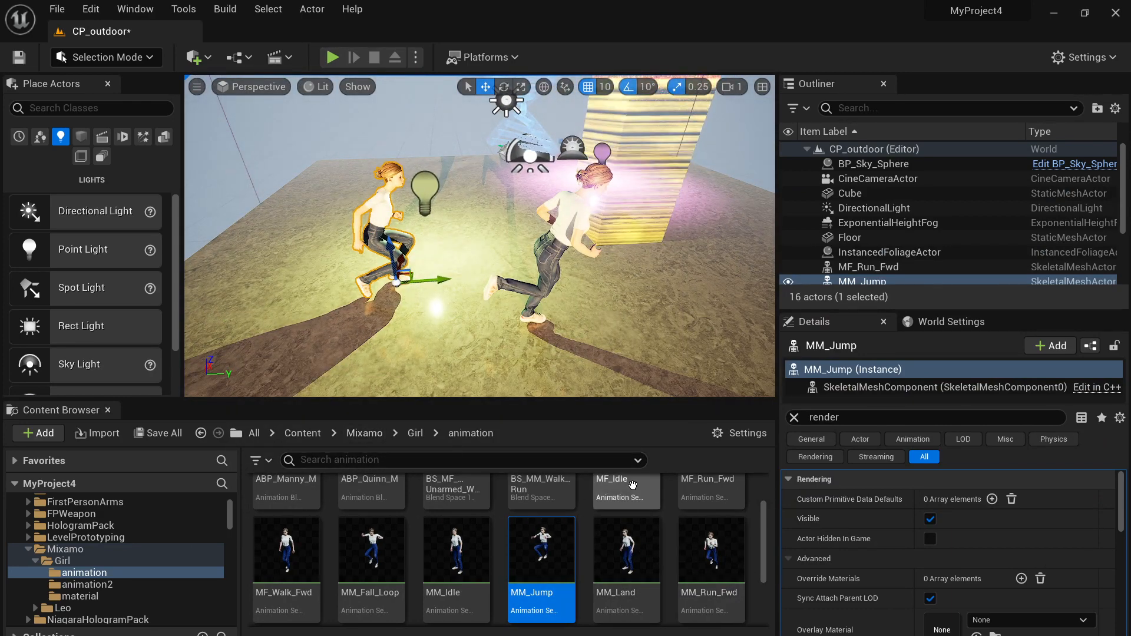
Collapse the Mixamo folder and open HologramPack > Material > Hologram_Without_Glitch_Material.
scroll(57, 527, up, 3)
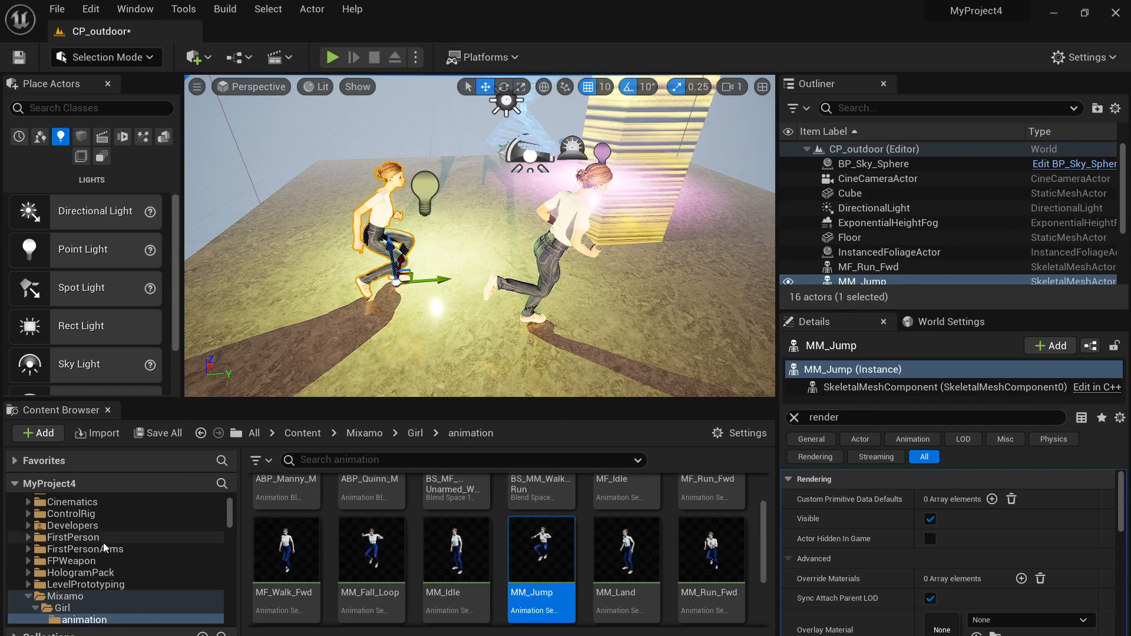
scroll(126, 545, up, 2)
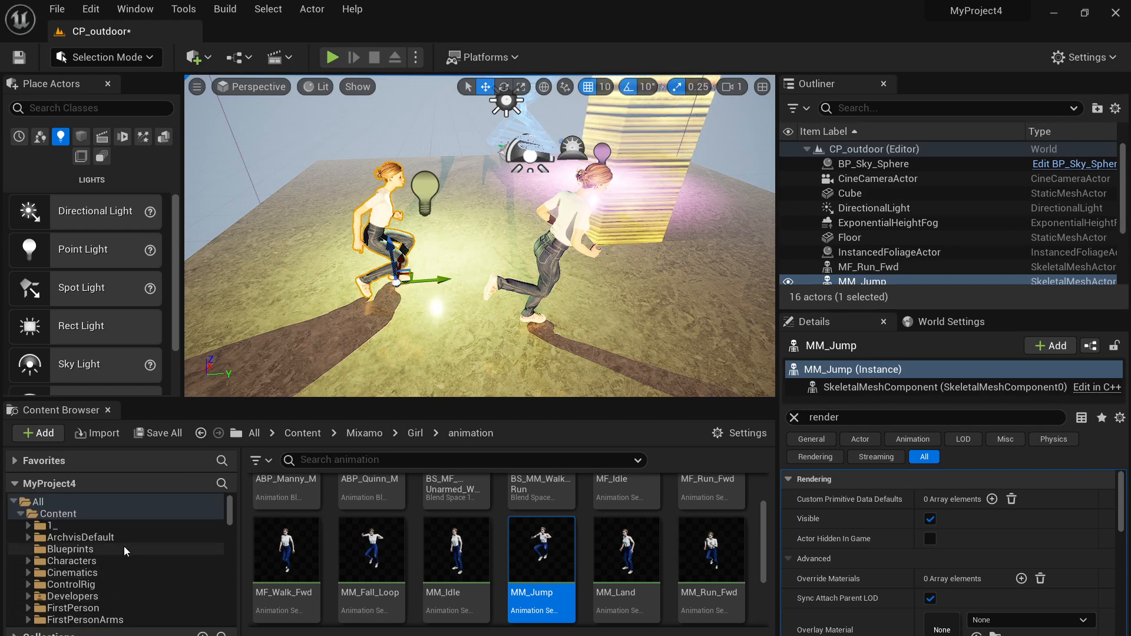
scroll(122, 550, down, 3)
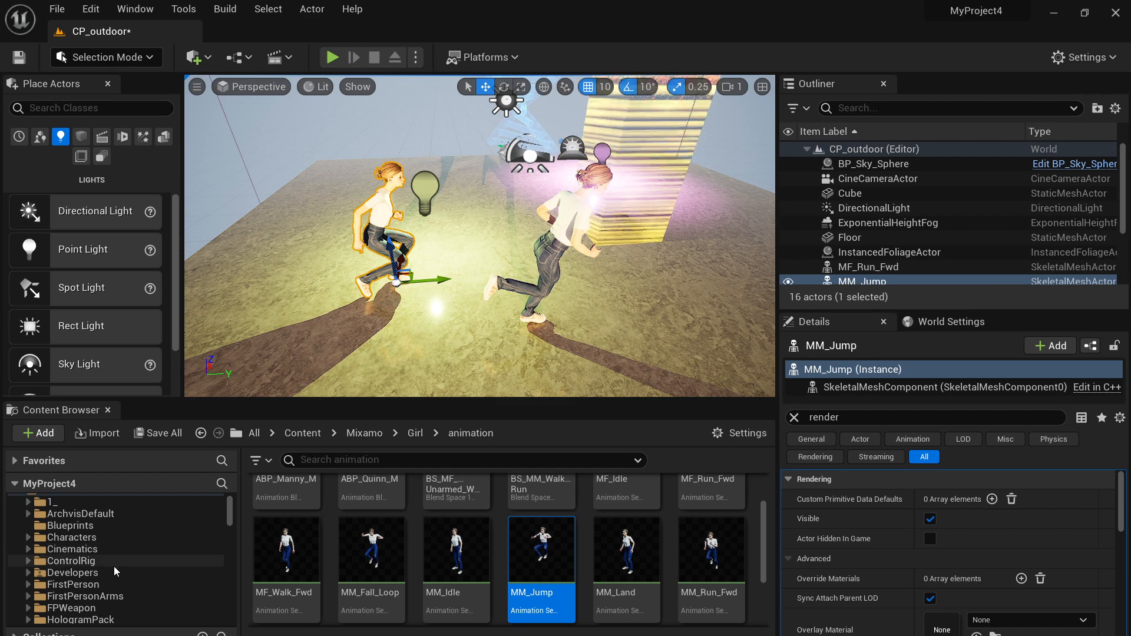
click(35, 597)
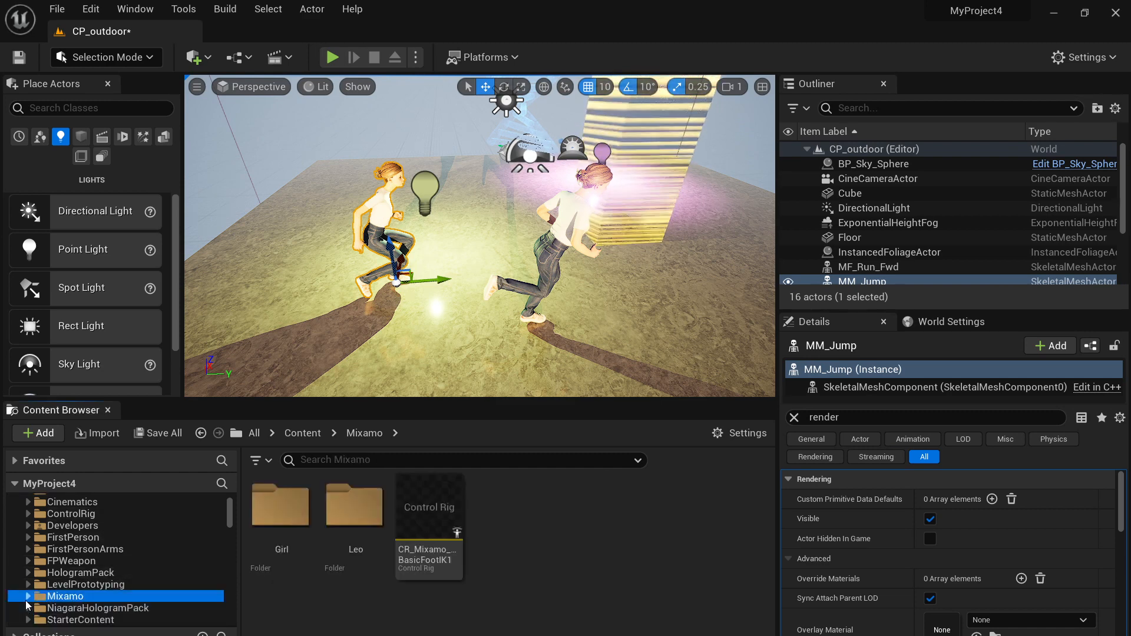
click(70, 569)
click(77, 583)
click(89, 596)
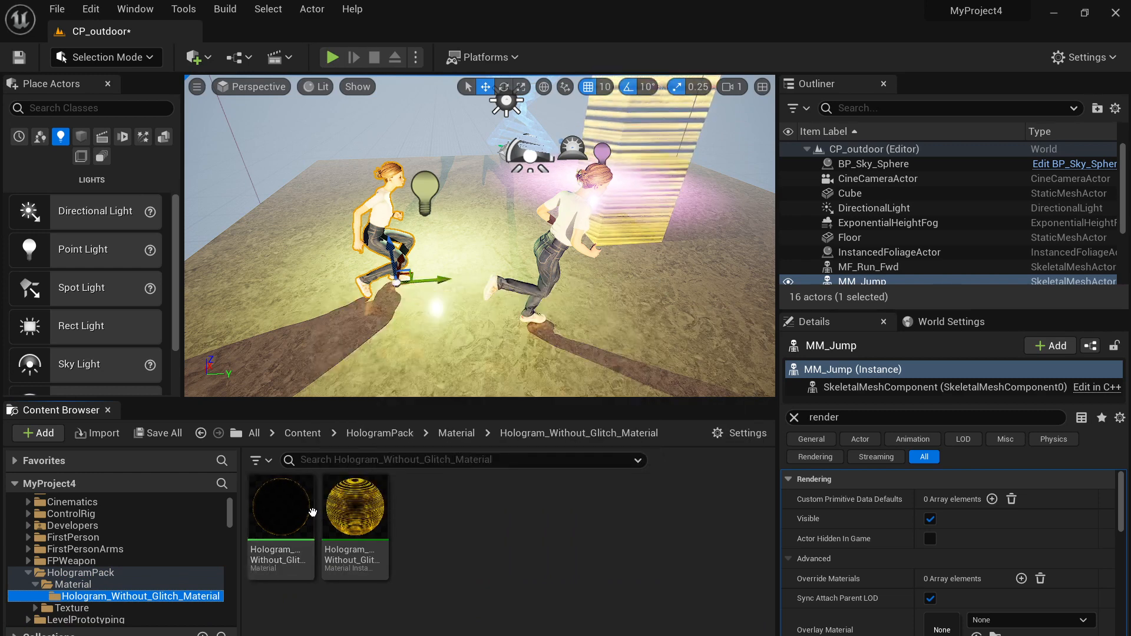
Apply the yellow hologram material instance to the body and hair of the jumping and running characters.
drag(356, 507, 390, 220)
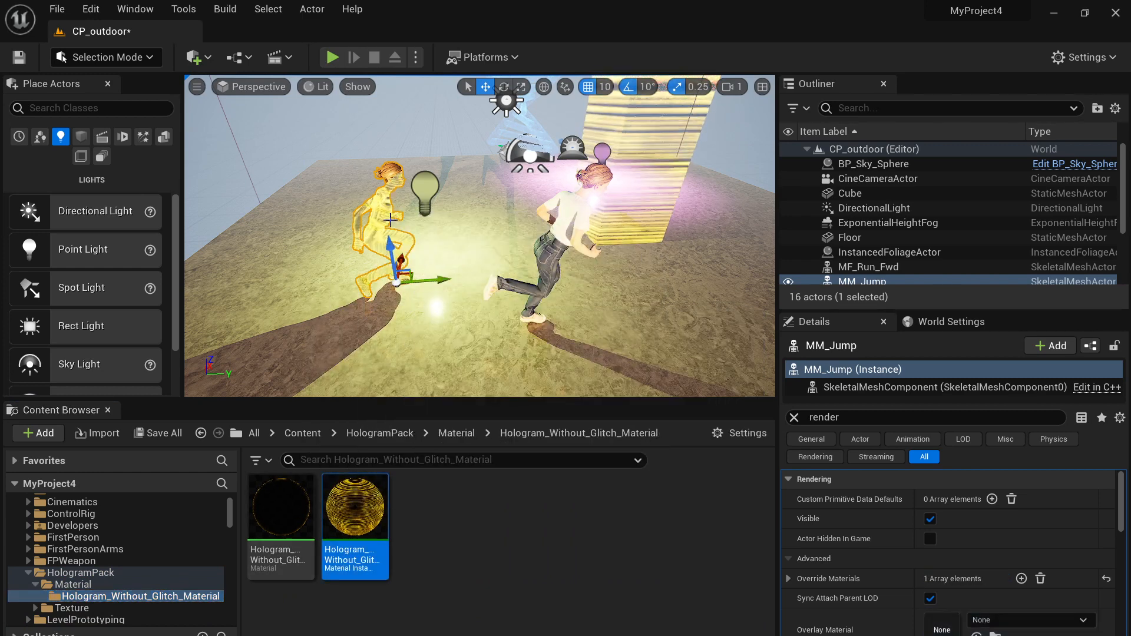
drag(363, 488, 565, 220)
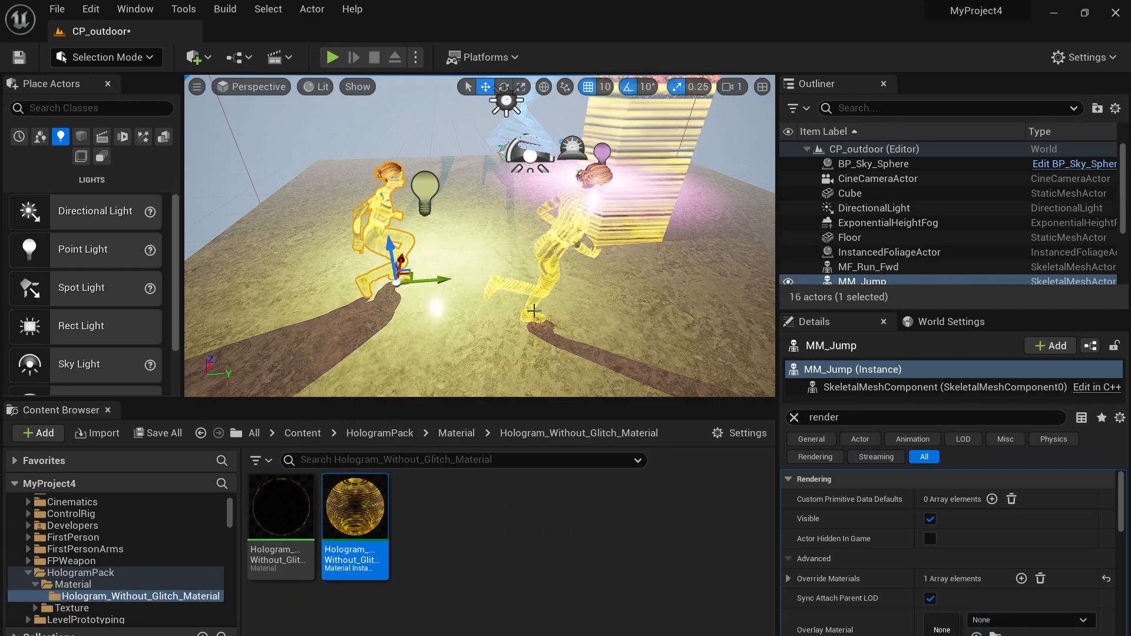
right_drag(534, 311, 502, 341)
drag(357, 514, 512, 377)
drag(355, 512, 277, 116)
Play the level, walk around the two character holograms to inspect them under the coloured lights, and stop playing.
right_drag(377, 194, 504, 147)
key(alt+p)
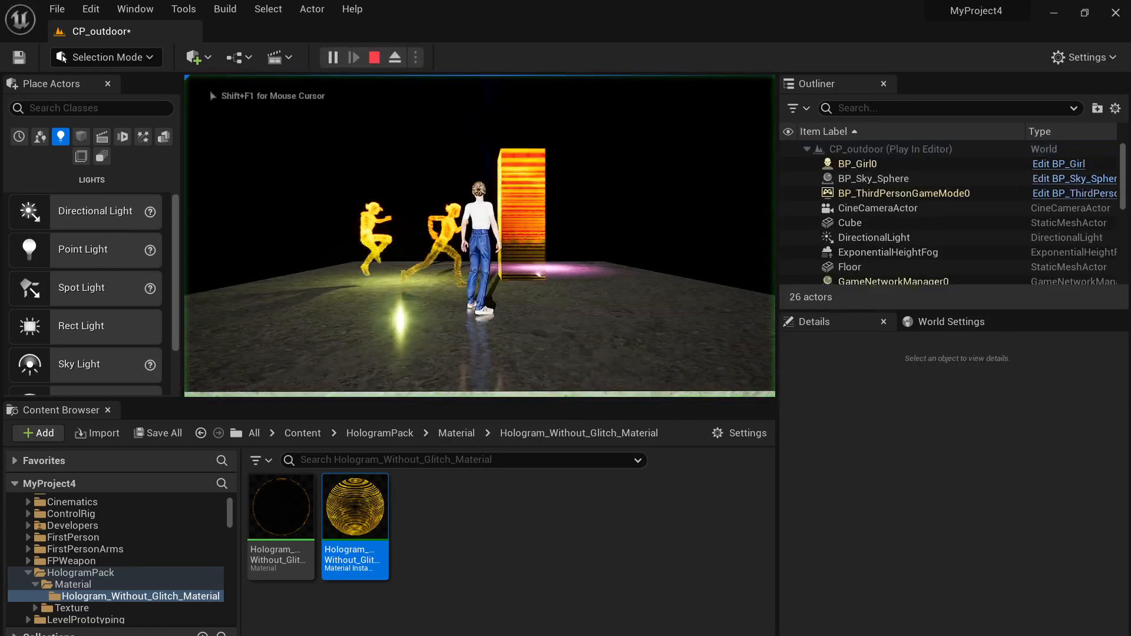
key(w)
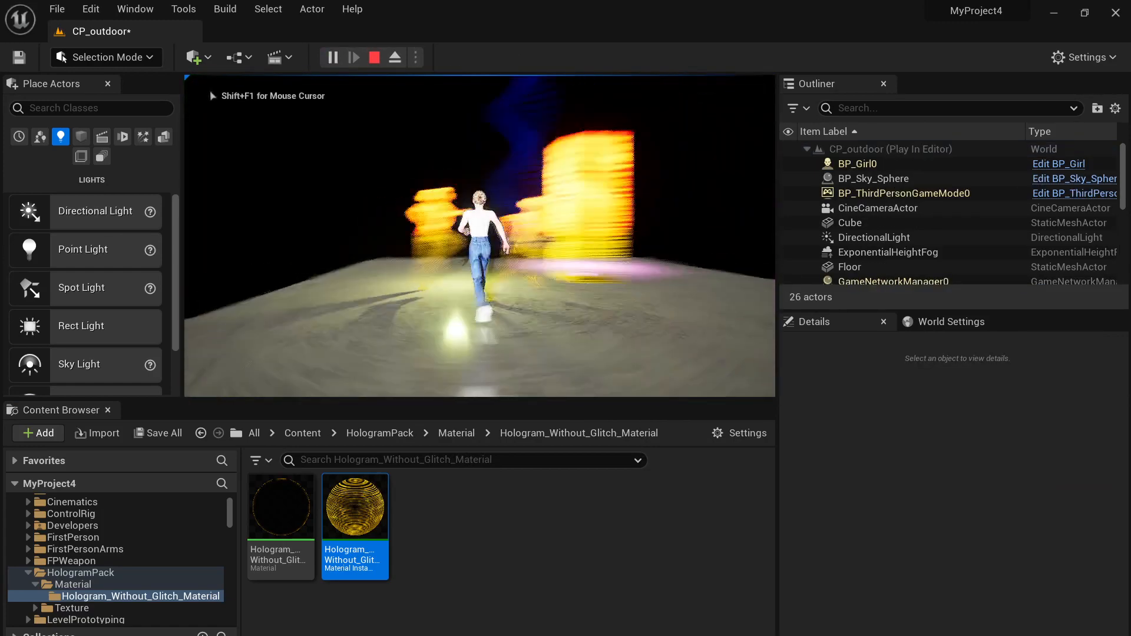
key(s)
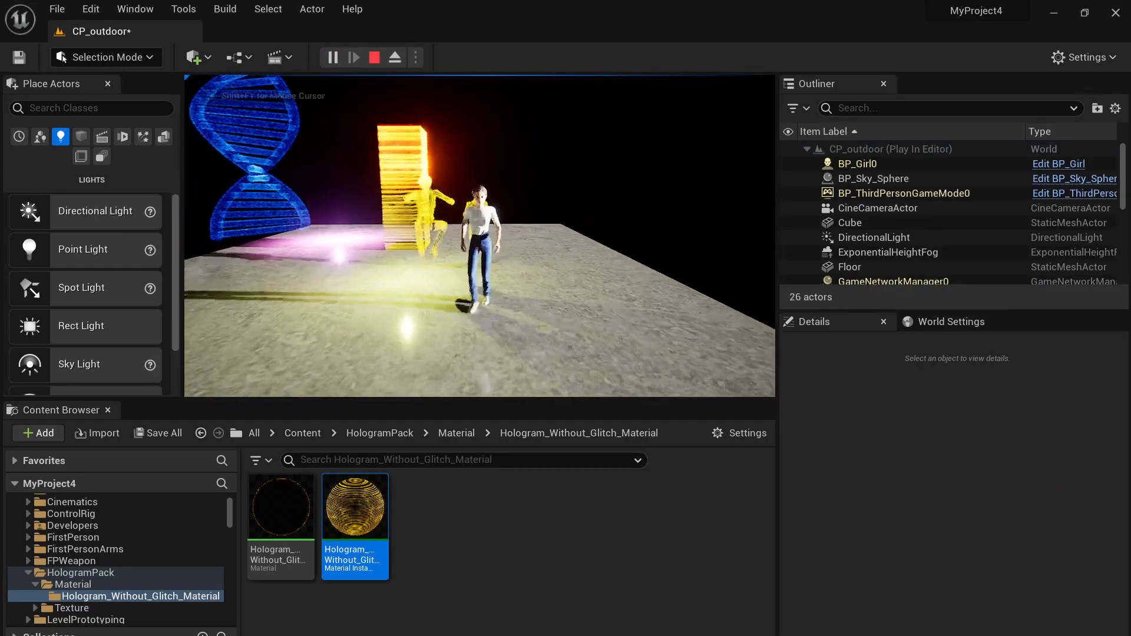
key(a)
key(w)
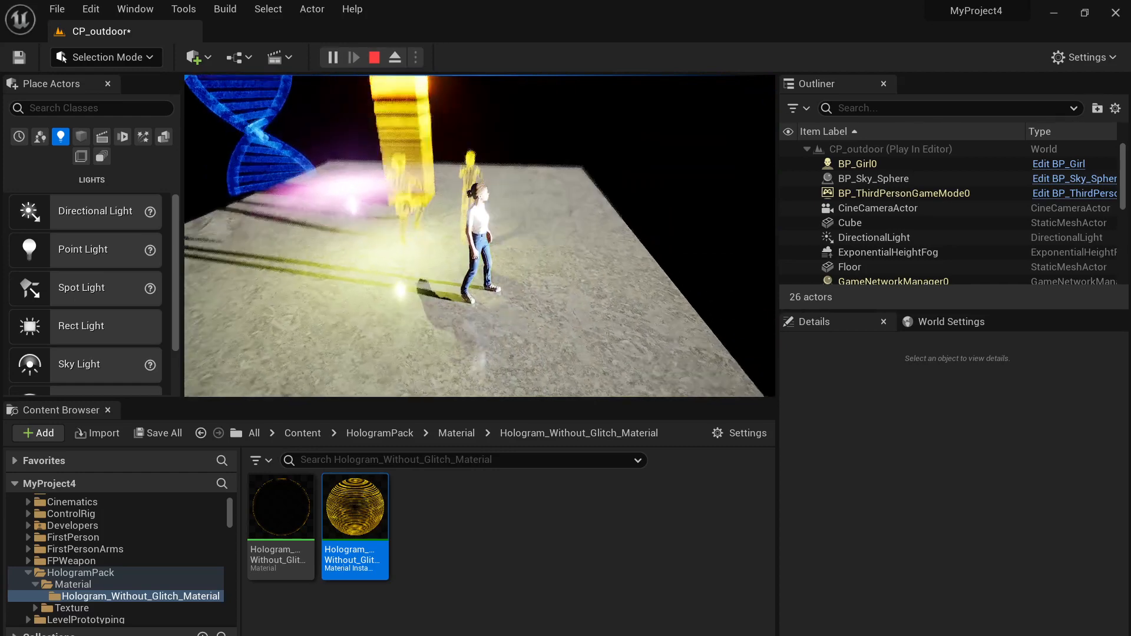
key(Escape)
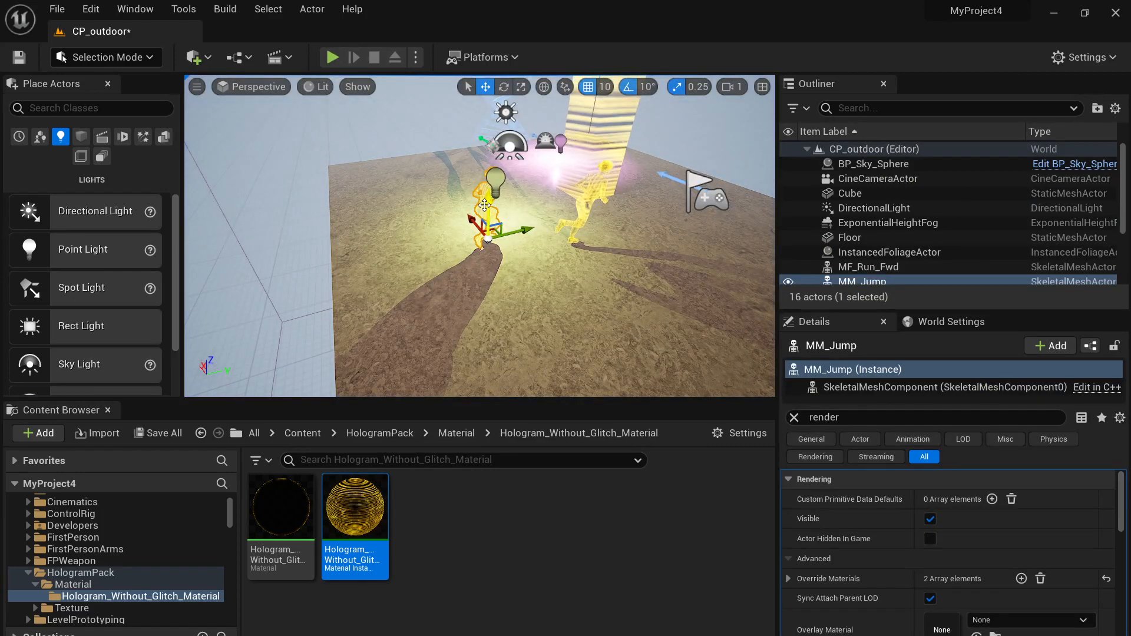
Turn off Cast Shadow for the MM_Jump and MF_Run_Fwd hologram characters.
click(795, 418)
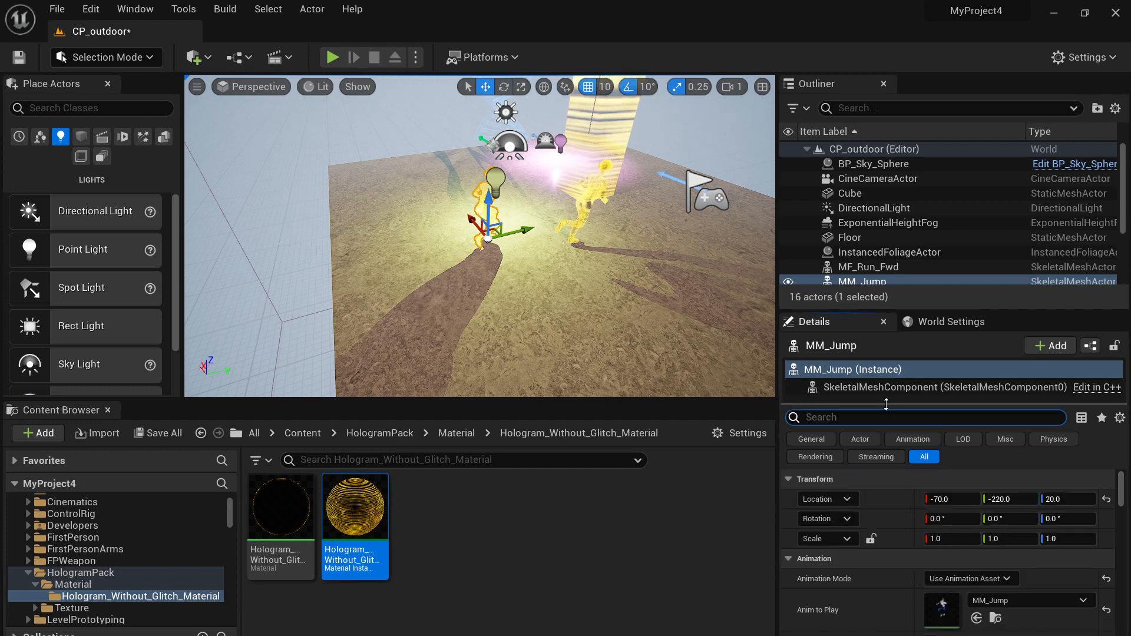
drag(886, 404, 894, 405)
click(927, 417)
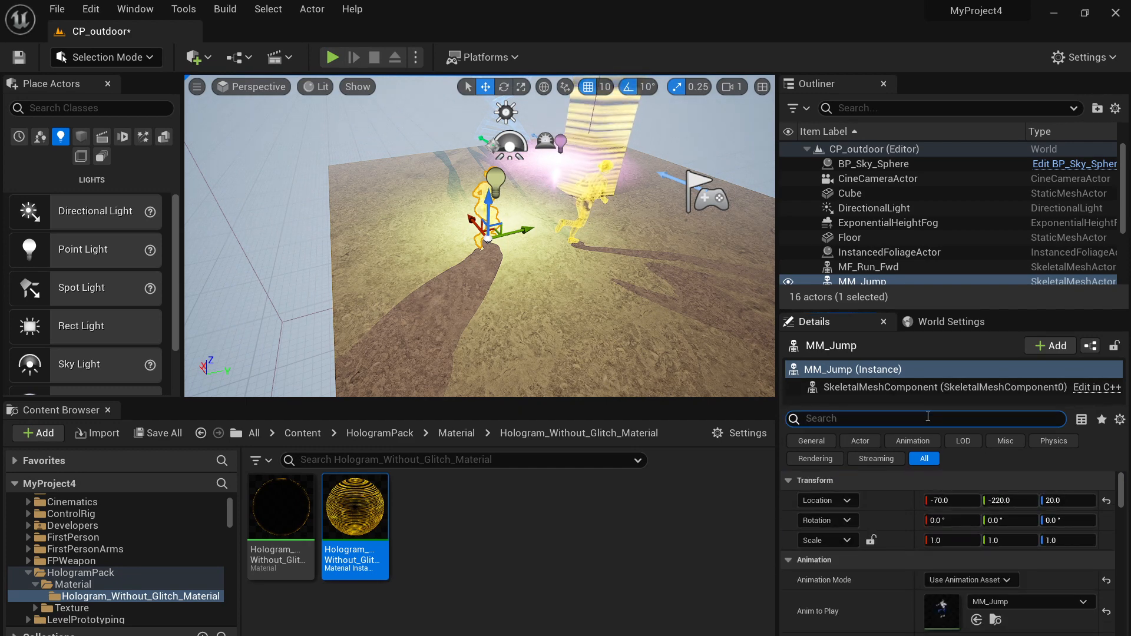
text(shadow)
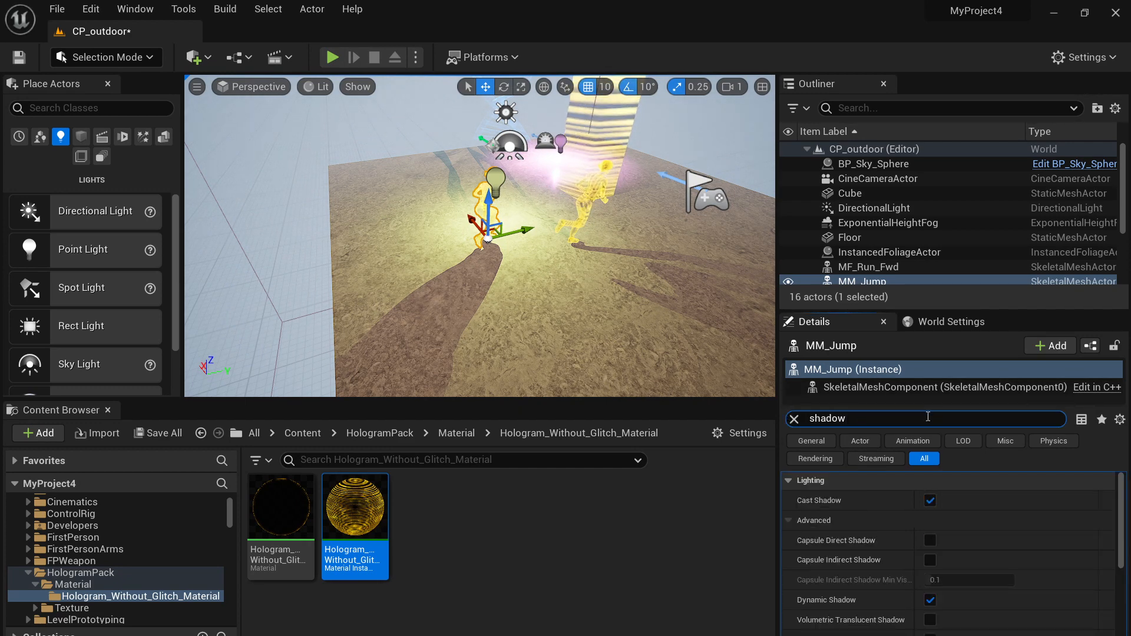
click(930, 500)
click(591, 192)
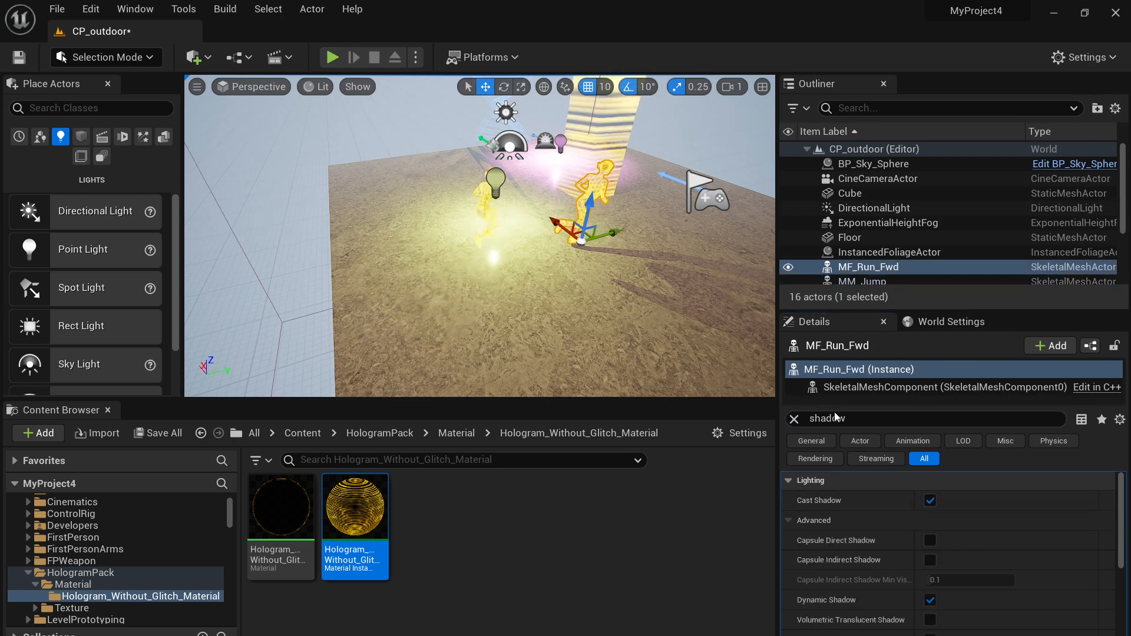
click(930, 502)
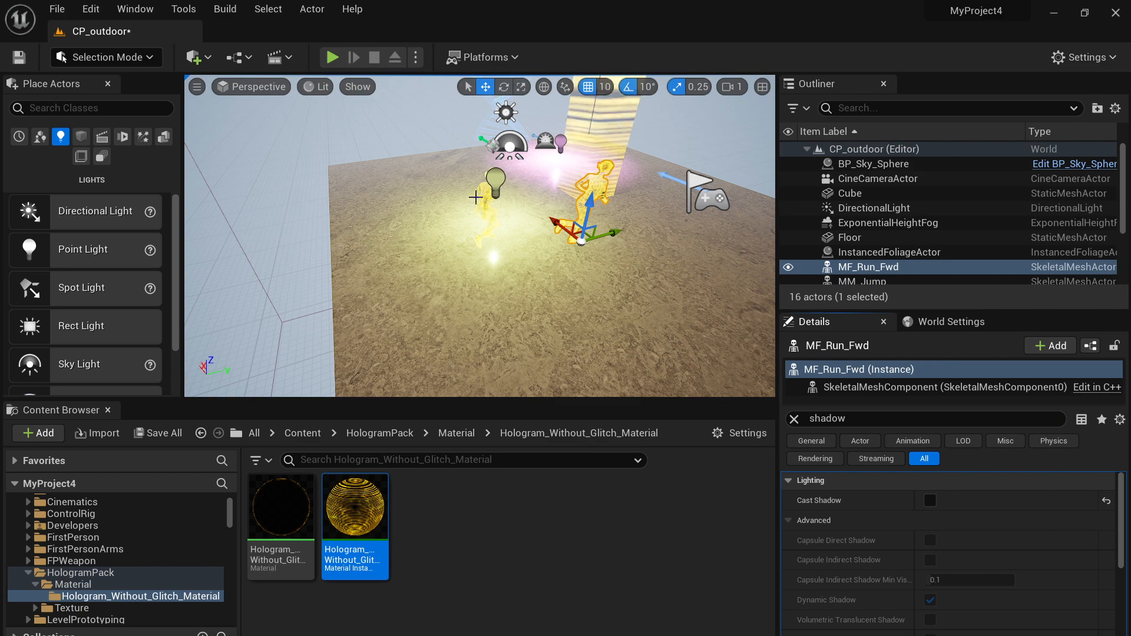
Play the level, walk around to check the shadowless character holograms, and stop playing.
click(333, 57)
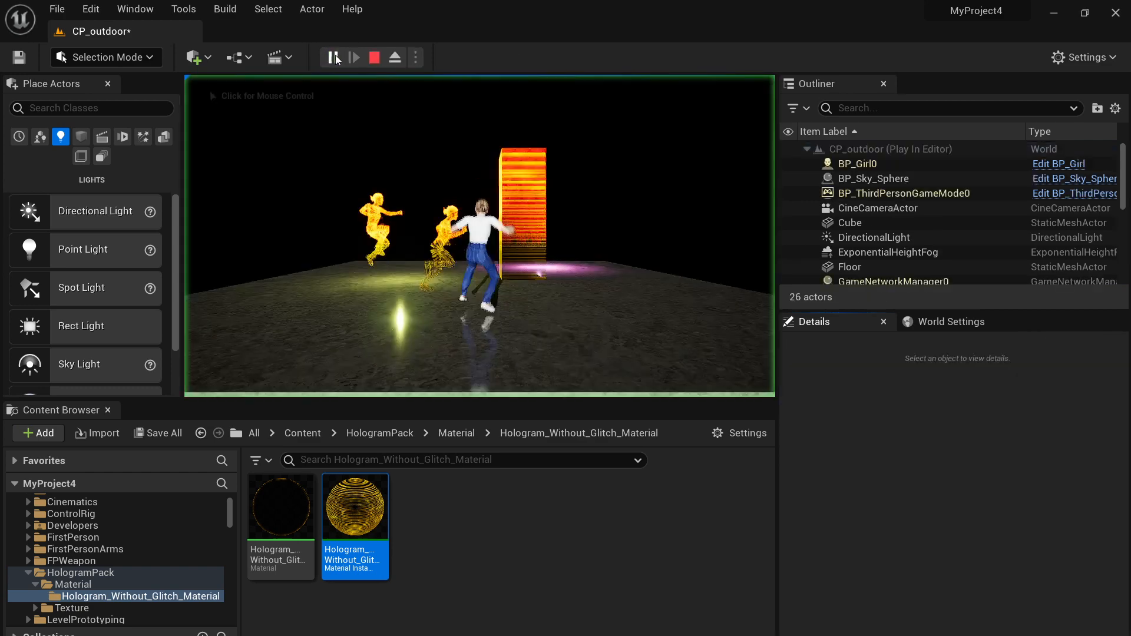
key(w)
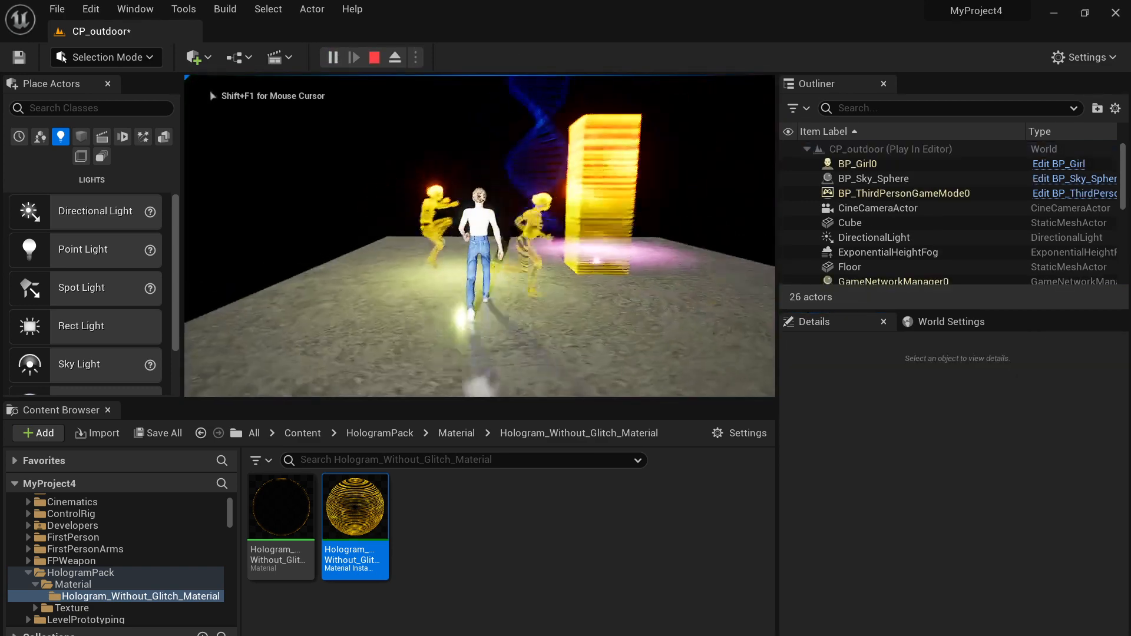
key(a)
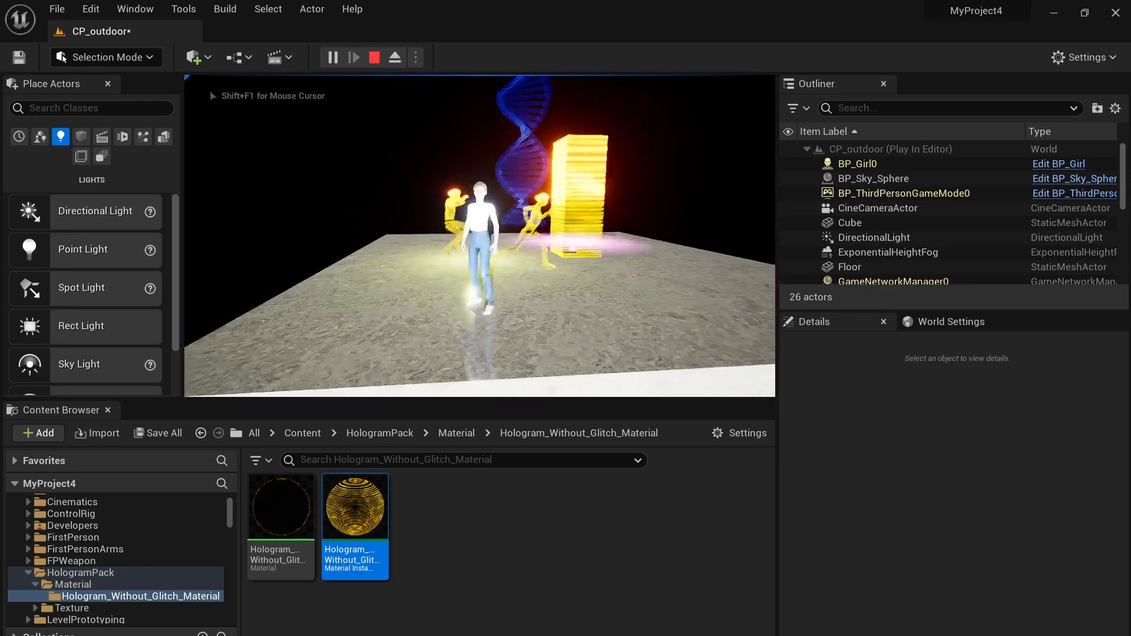
key(Escape)
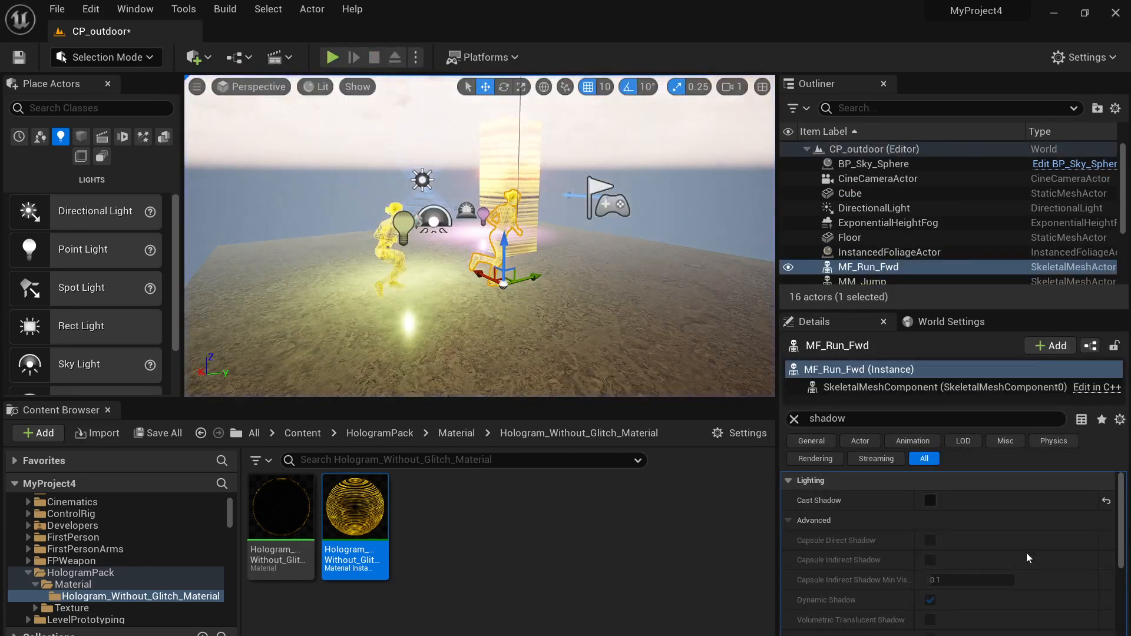
Find the collision settings of MF_Run_Fwd and set its collision preset to NoCollision.
click(794, 418)
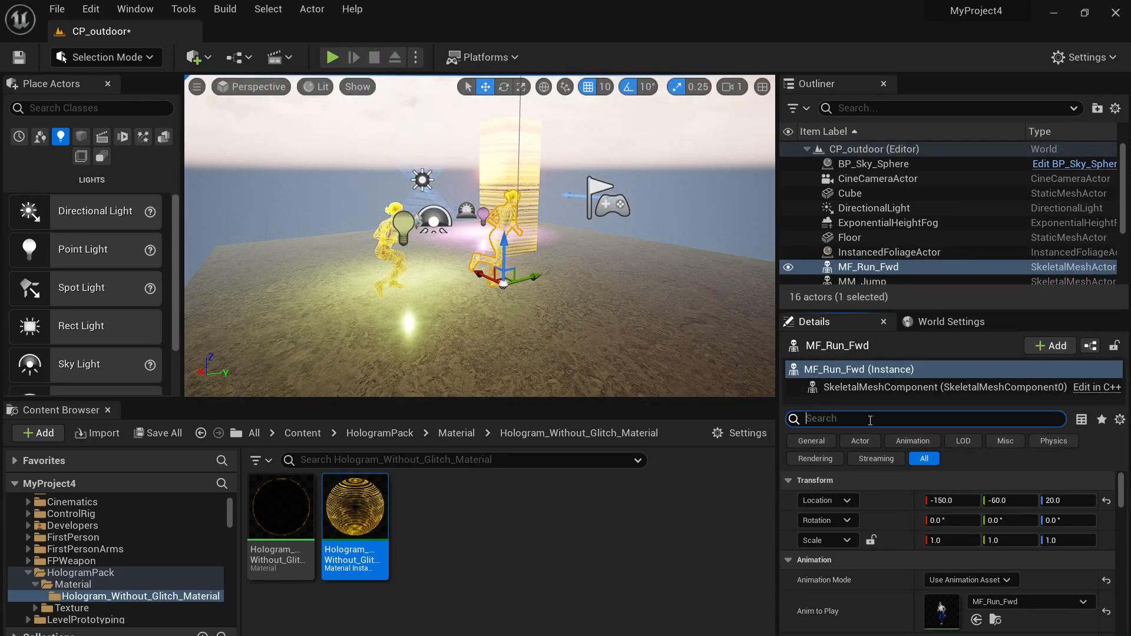
text(coll)
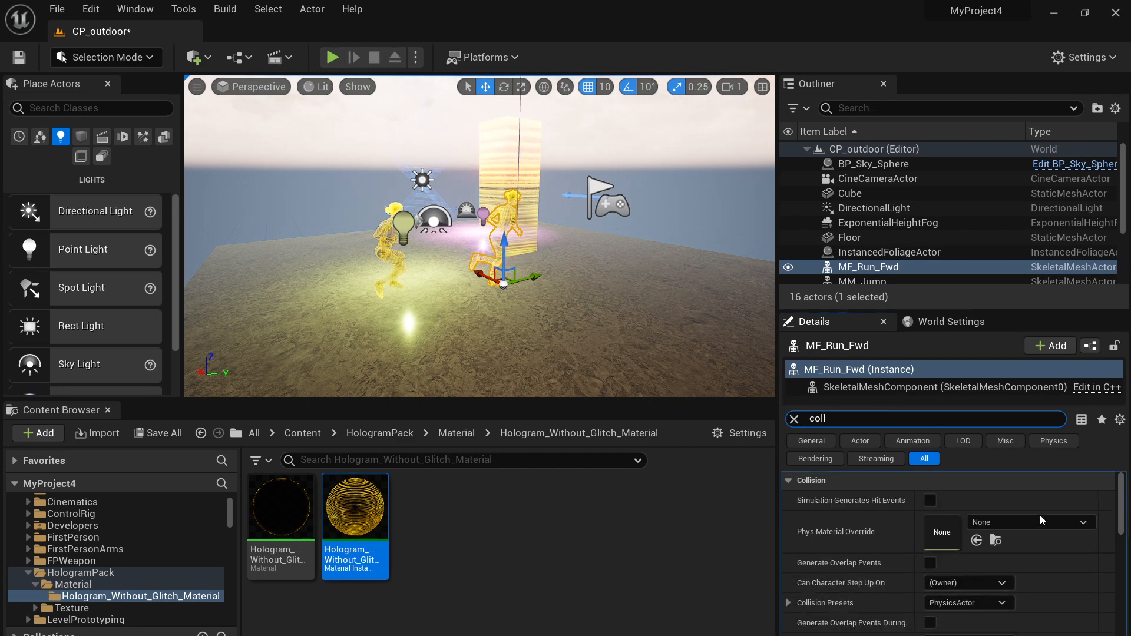
scroll(1027, 560, down, 1)
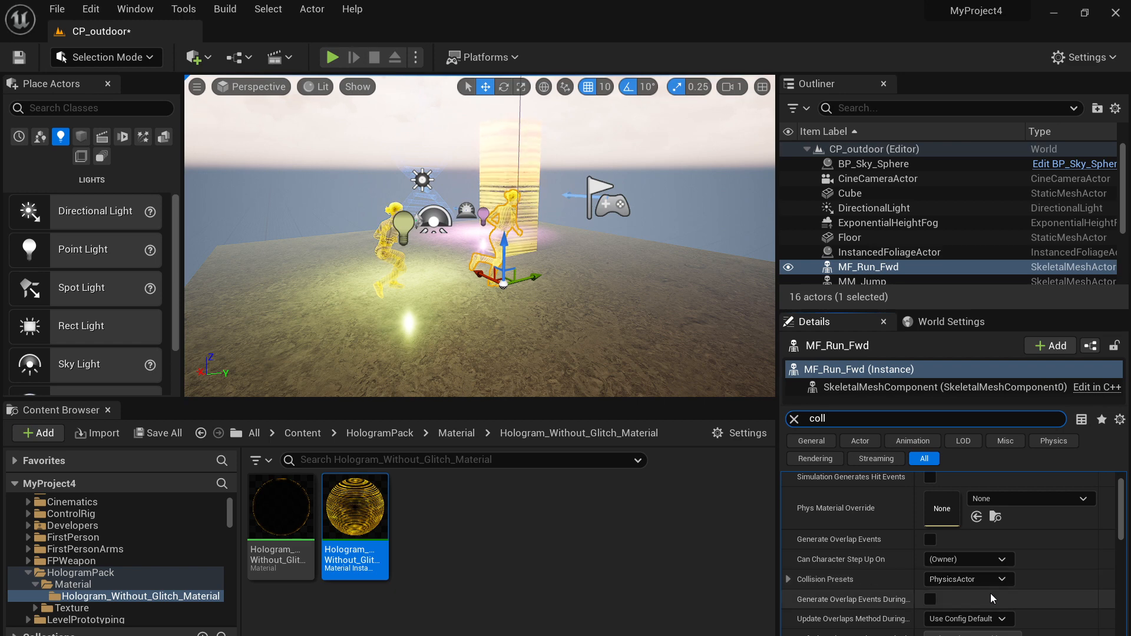
click(985, 623)
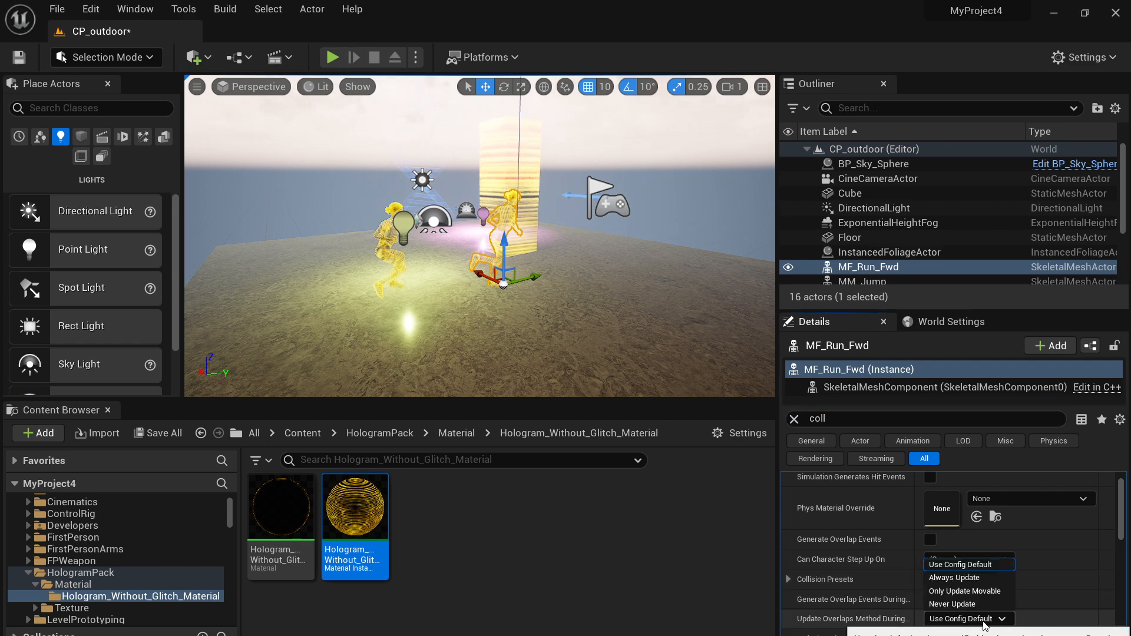
click(983, 622)
scroll(1052, 548, up, 1)
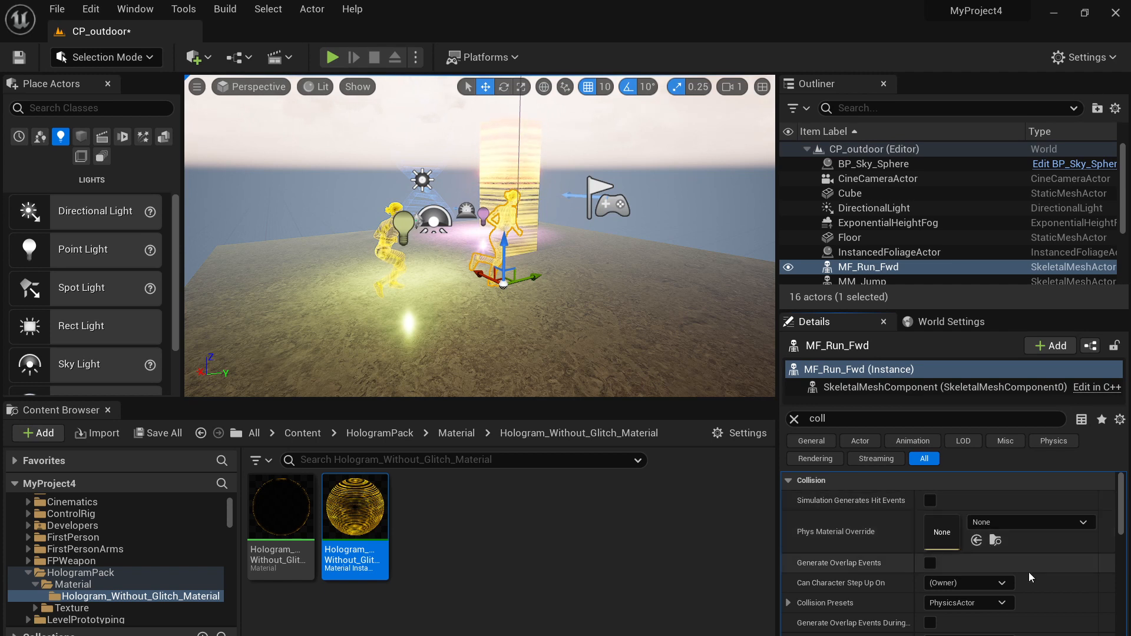
scroll(1028, 576, down, 1)
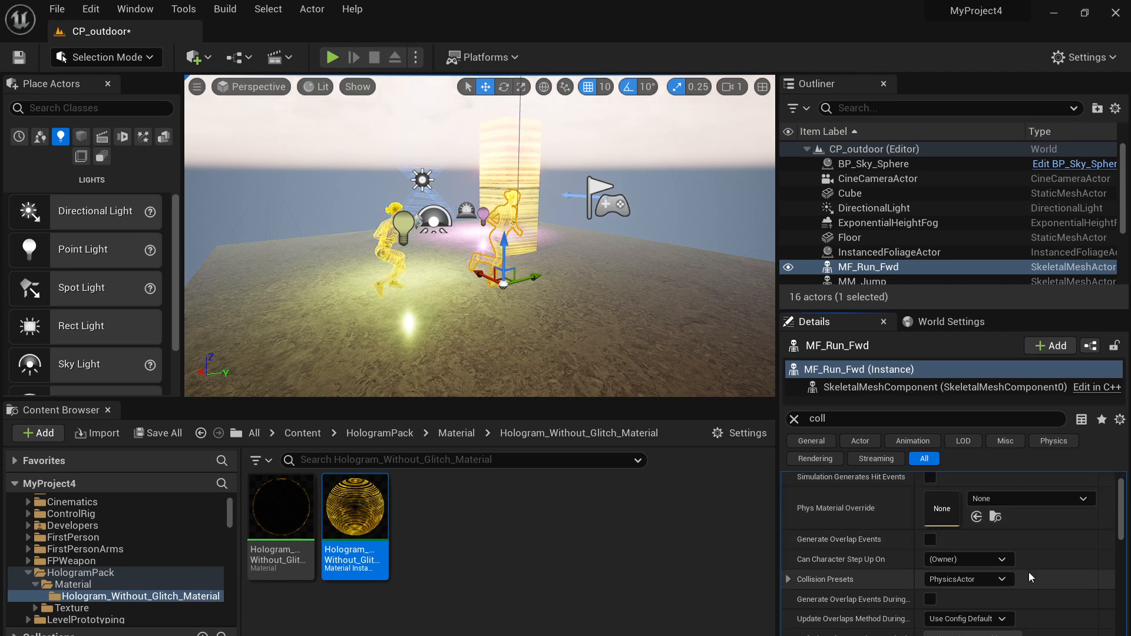
scroll(1029, 575, down, 1)
click(968, 556)
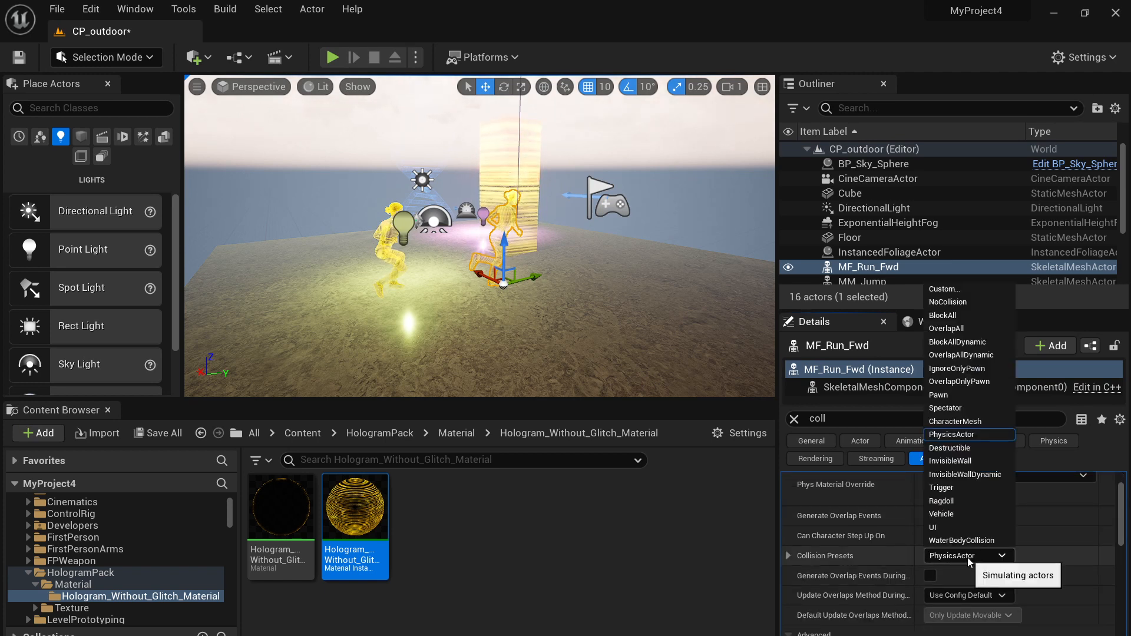
click(960, 303)
Set the collision preset of MM_Jump to NoCollision and save the level.
click(390, 249)
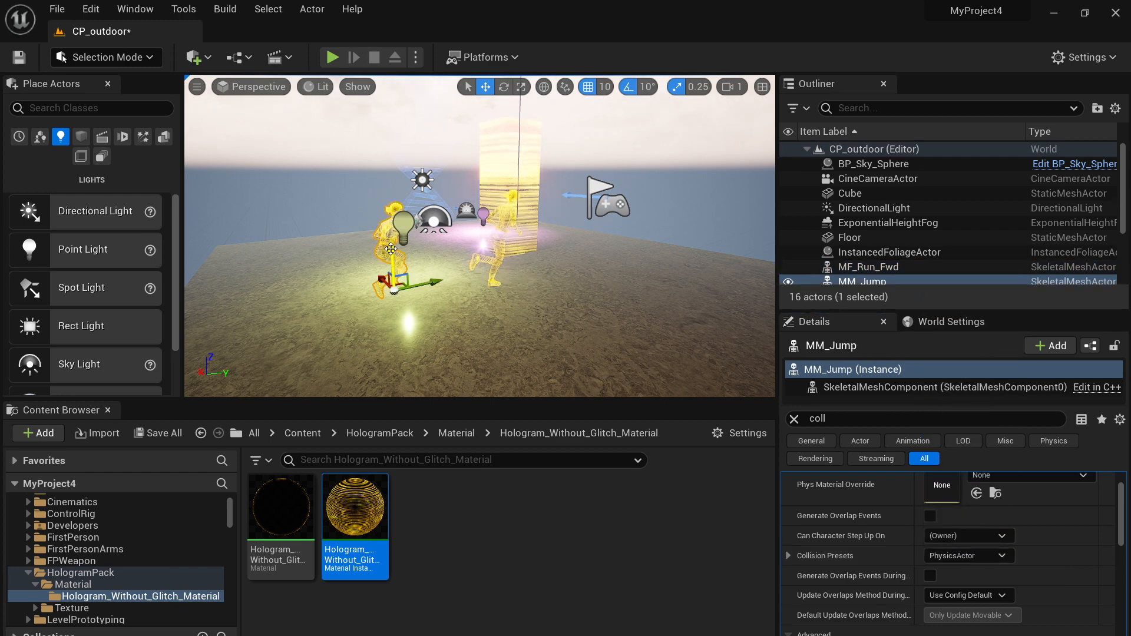
click(983, 608)
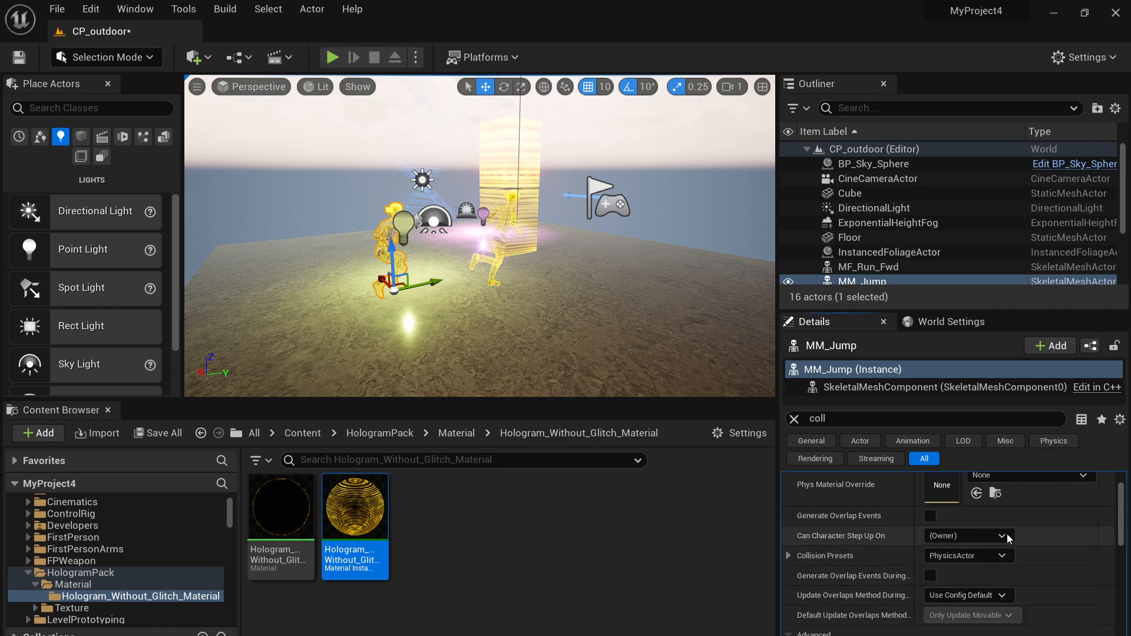
click(984, 553)
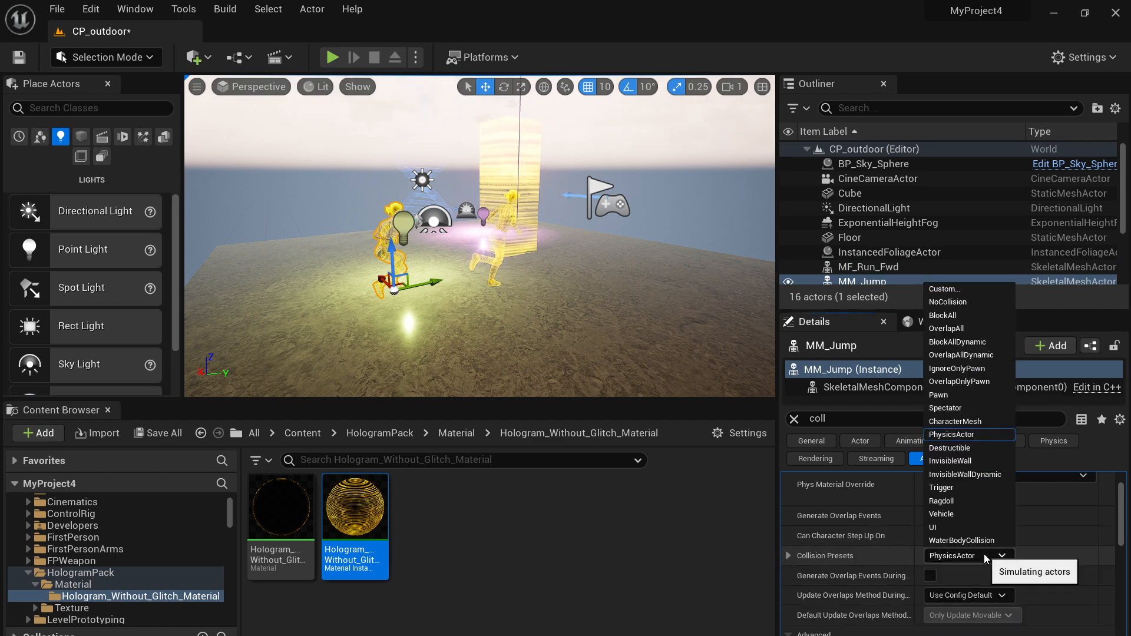
click(961, 303)
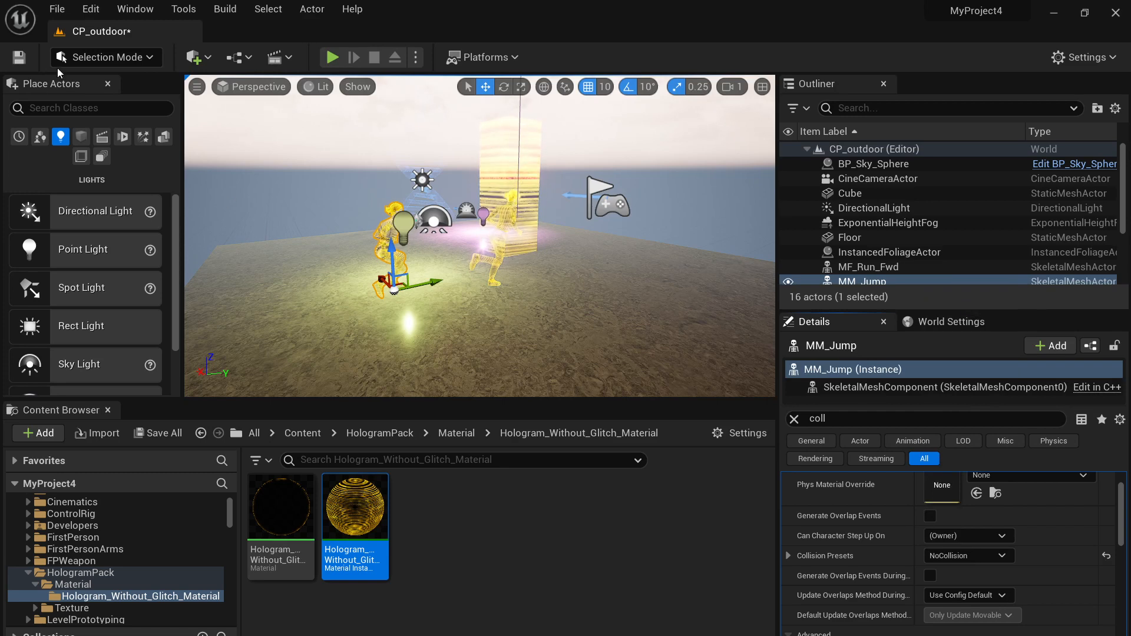
click(18, 57)
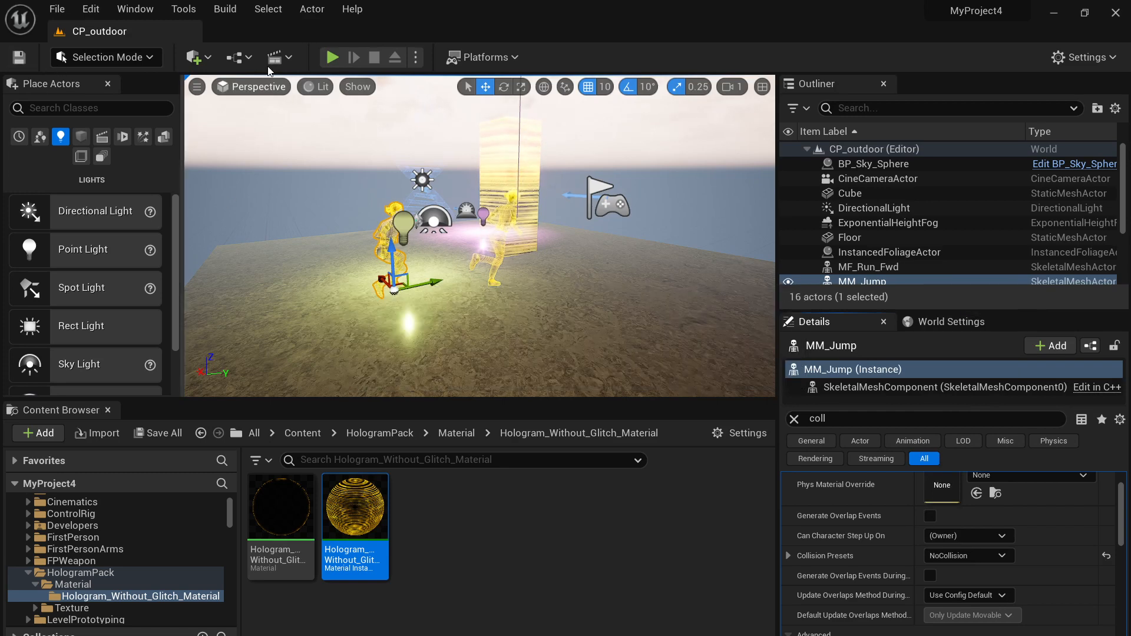
Play the level, walk the character through both holograms and around the coloured lights to test collision, and stop playing.
click(333, 58)
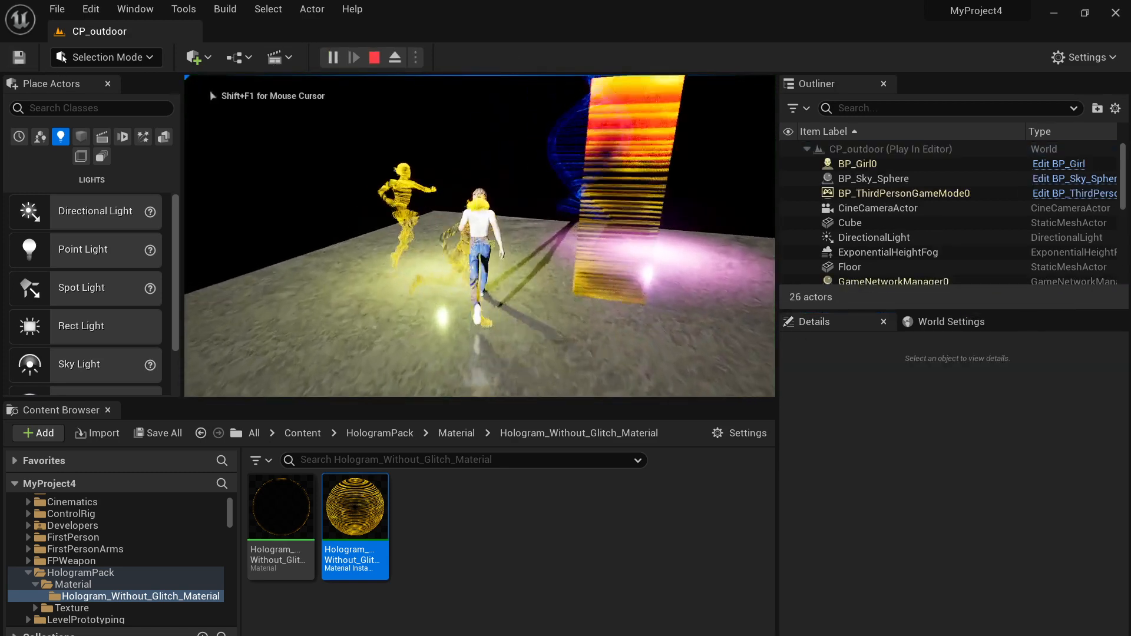
key(w)
key(s)
key(w)
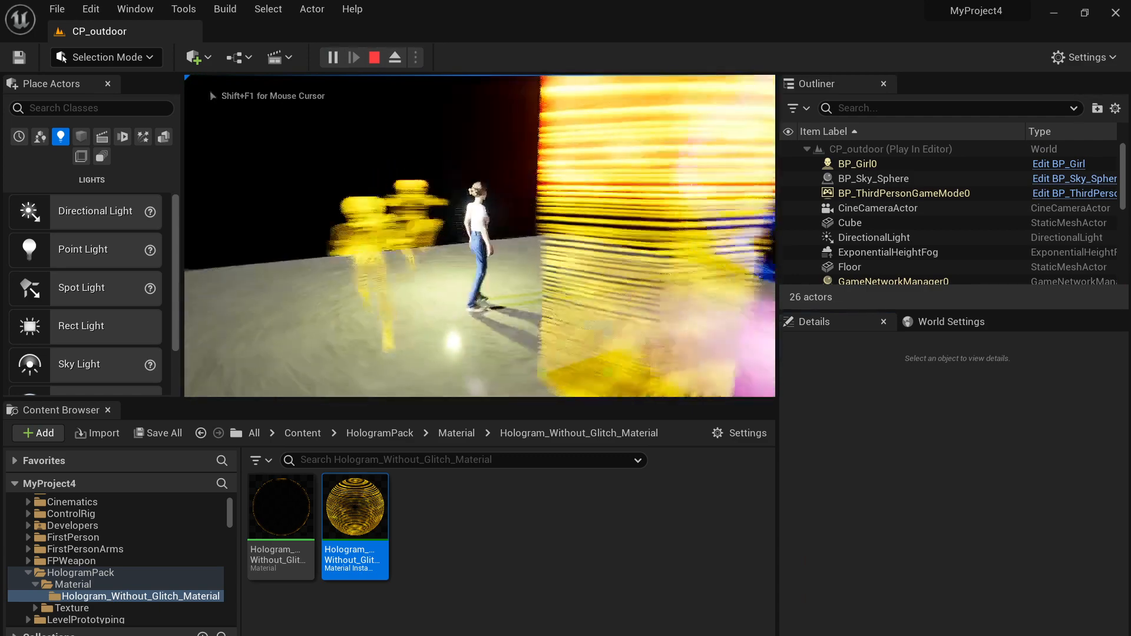
key(w)
key(s)
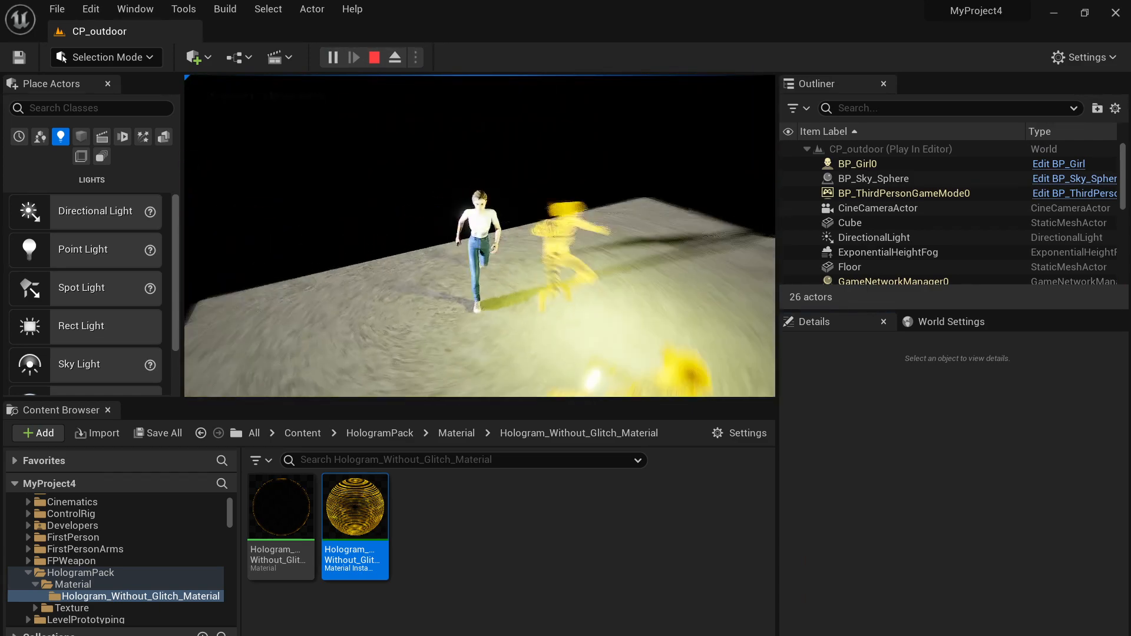
key(w)
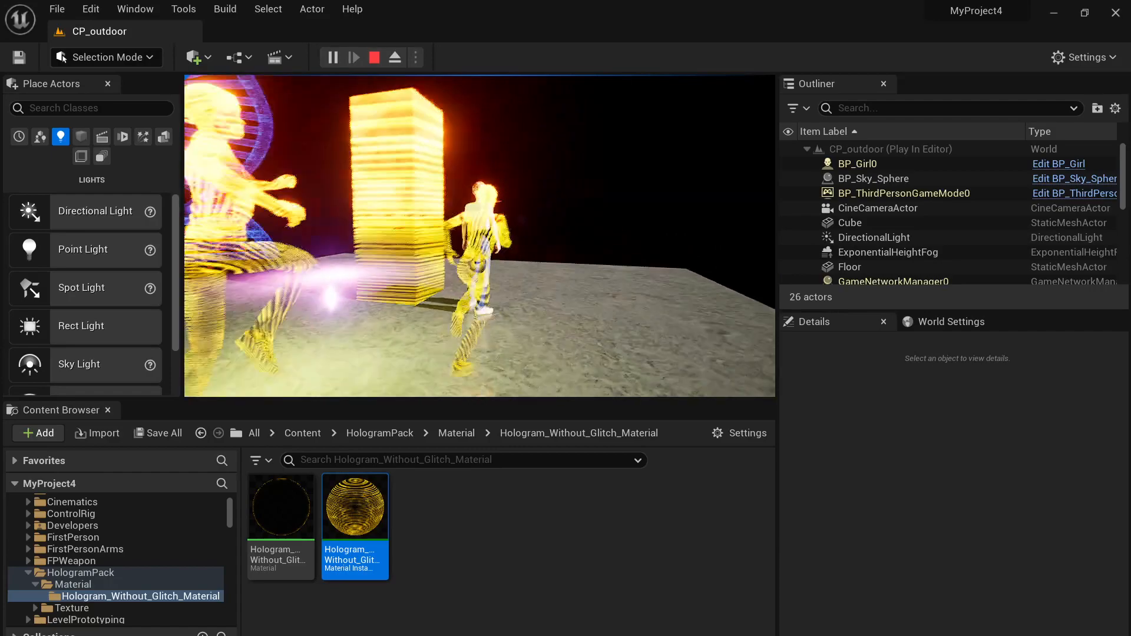
key(s)
key(d)
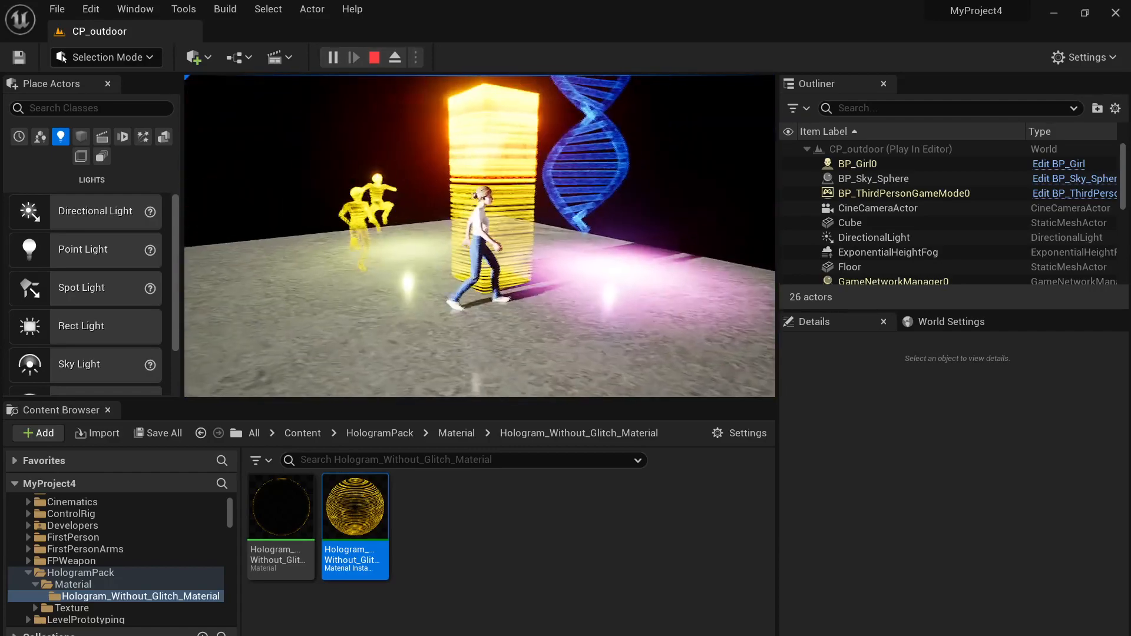
key(a)
key(w)
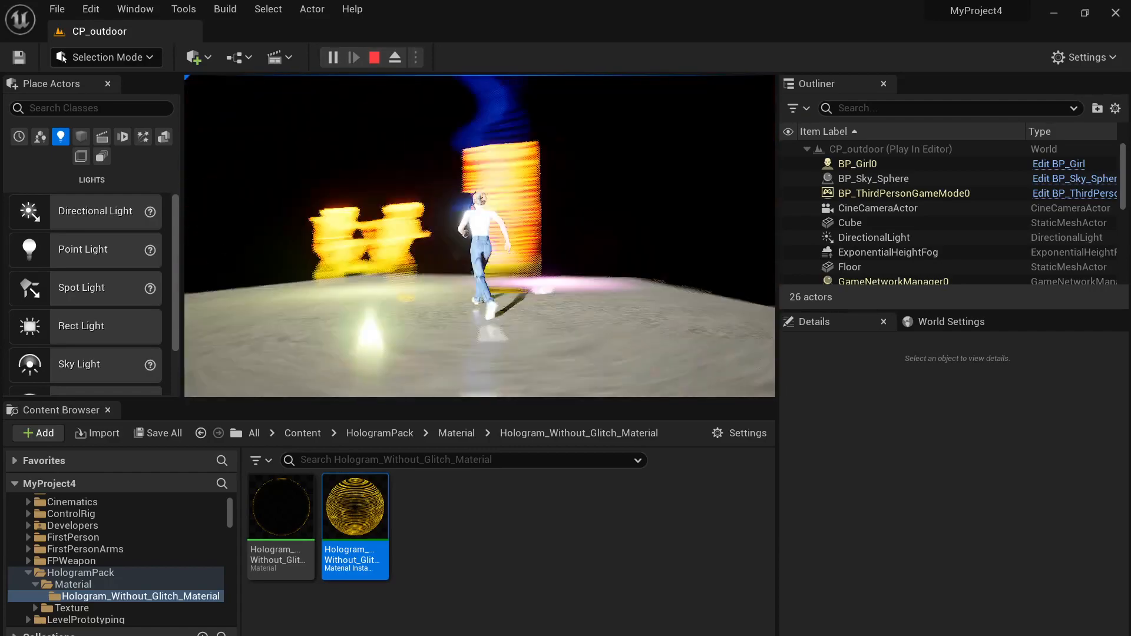
key(d)
key(s)
key(a)
key(w)
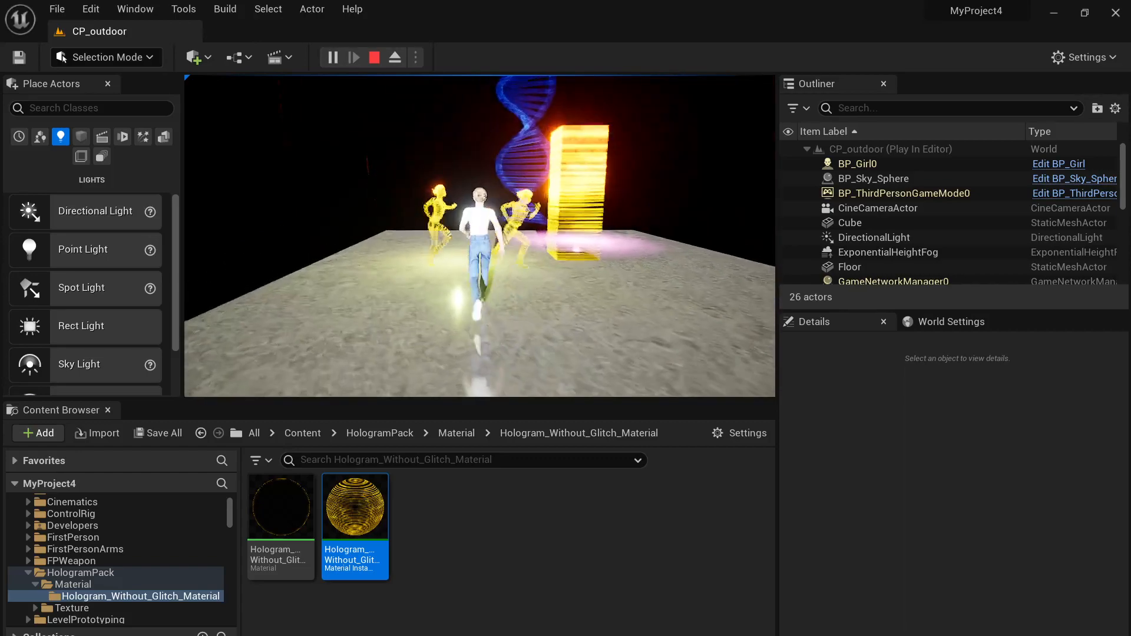
key(a)
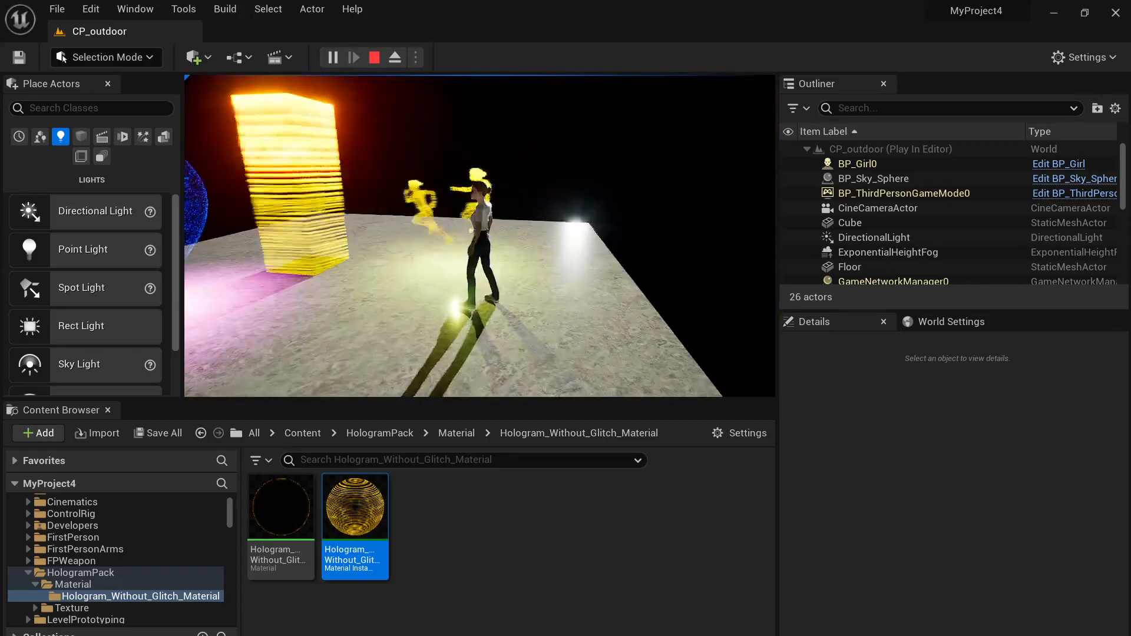
key(a)
key(d)
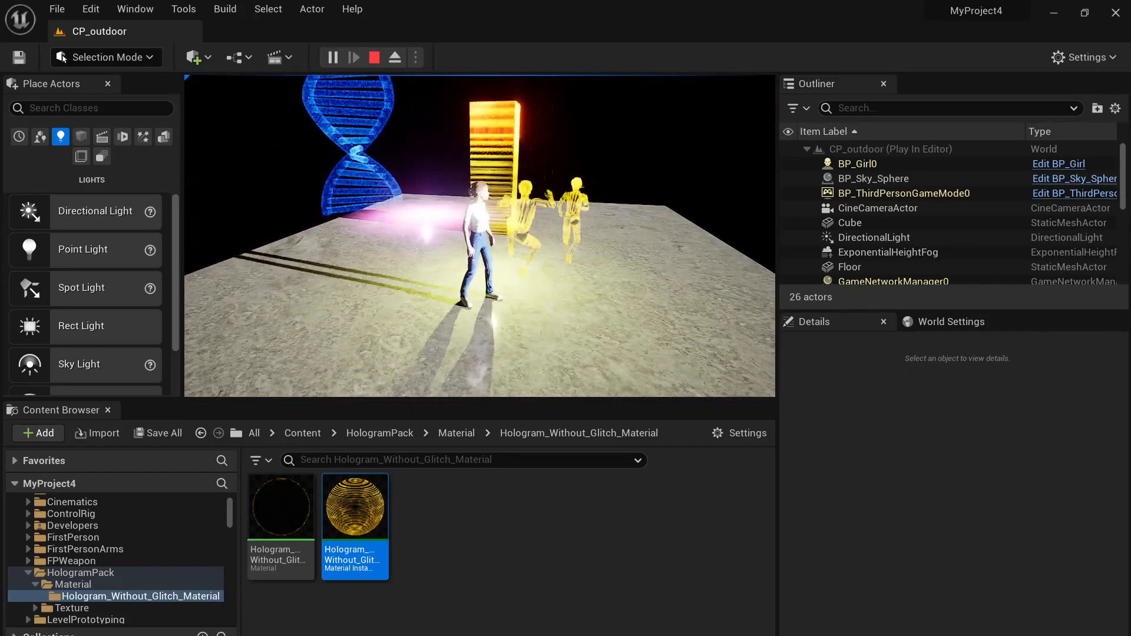
key(Escape)
Open the Main level, saving the modified BP_ThirdPersonGameMode asset on the way.
click(56, 10)
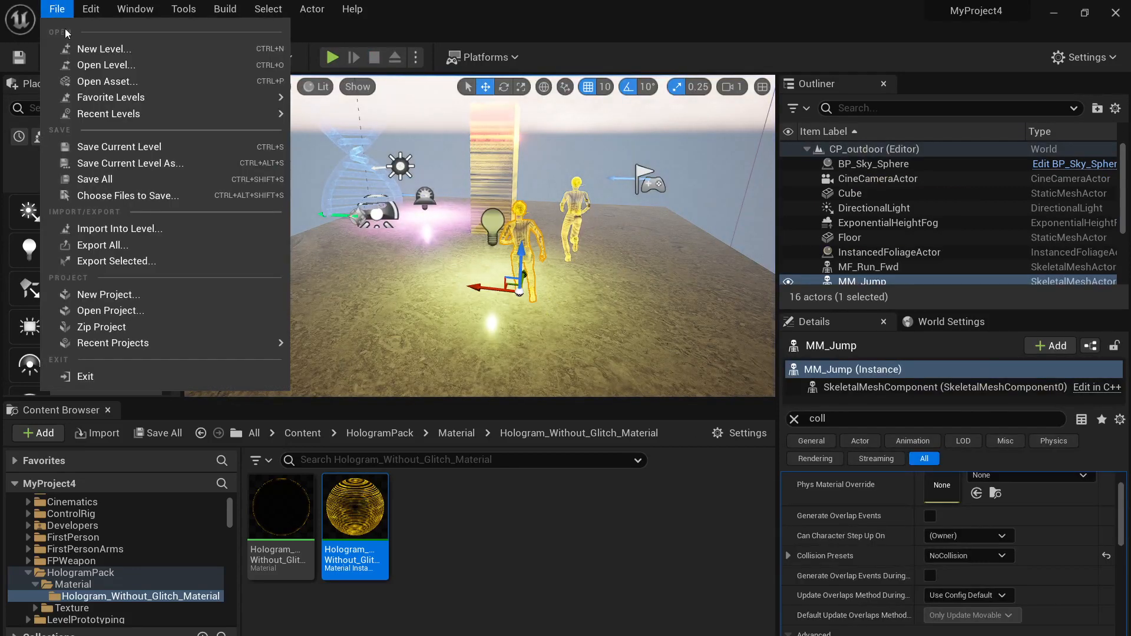
click(100, 65)
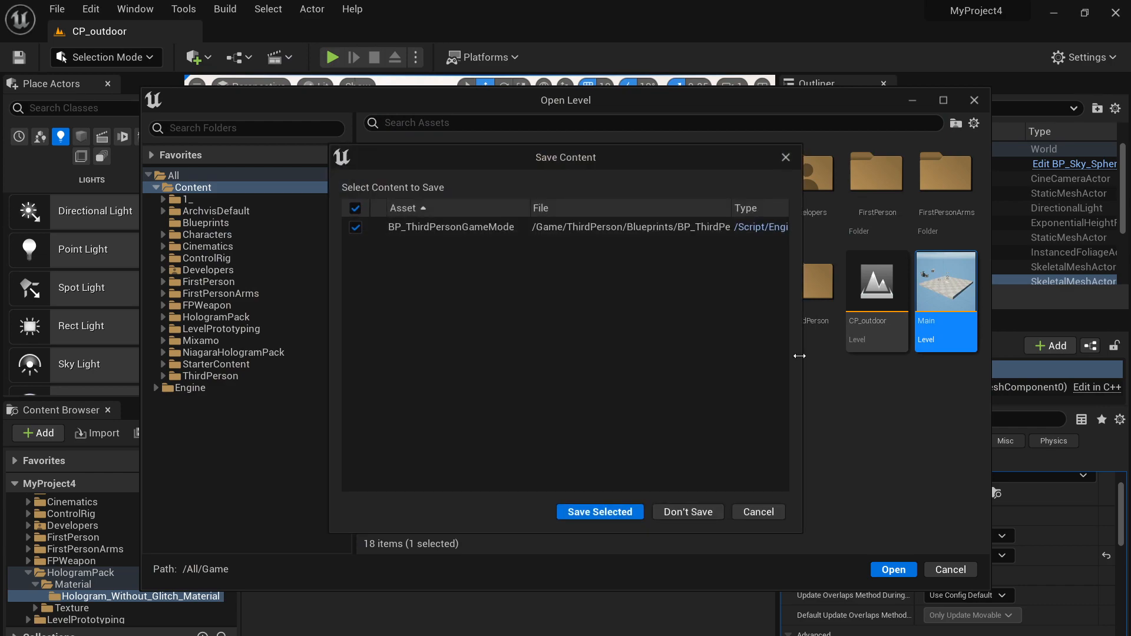
click(601, 512)
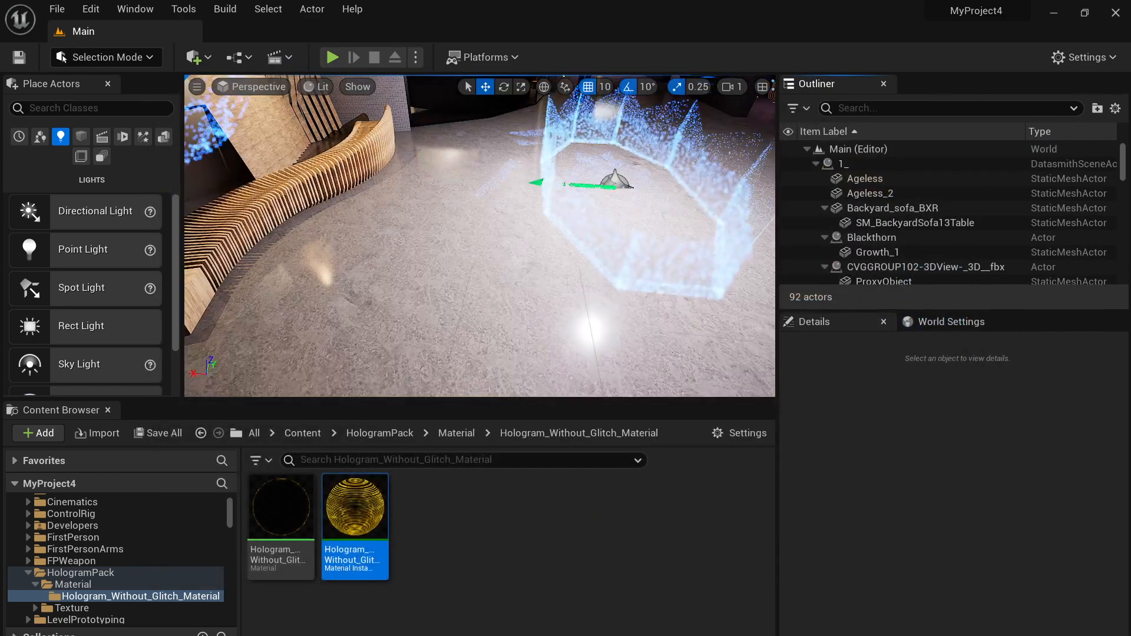
Play the Main level from near the yellow jumping hologram and walk around to view the lit interior.
right_drag(479, 236, 613, 260)
key(w)
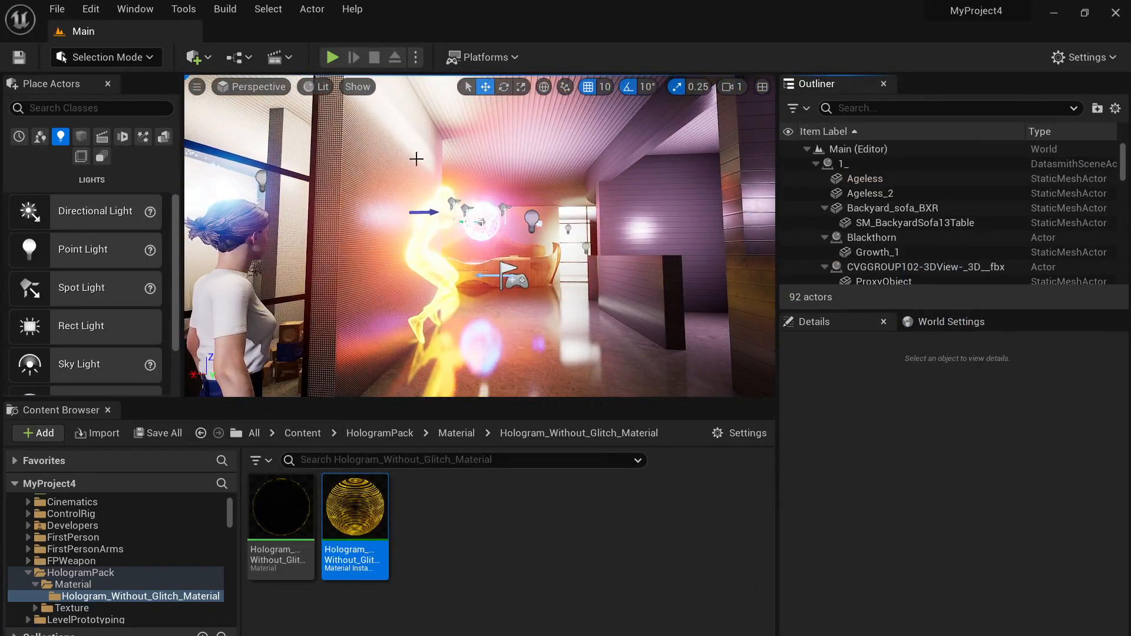
click(331, 57)
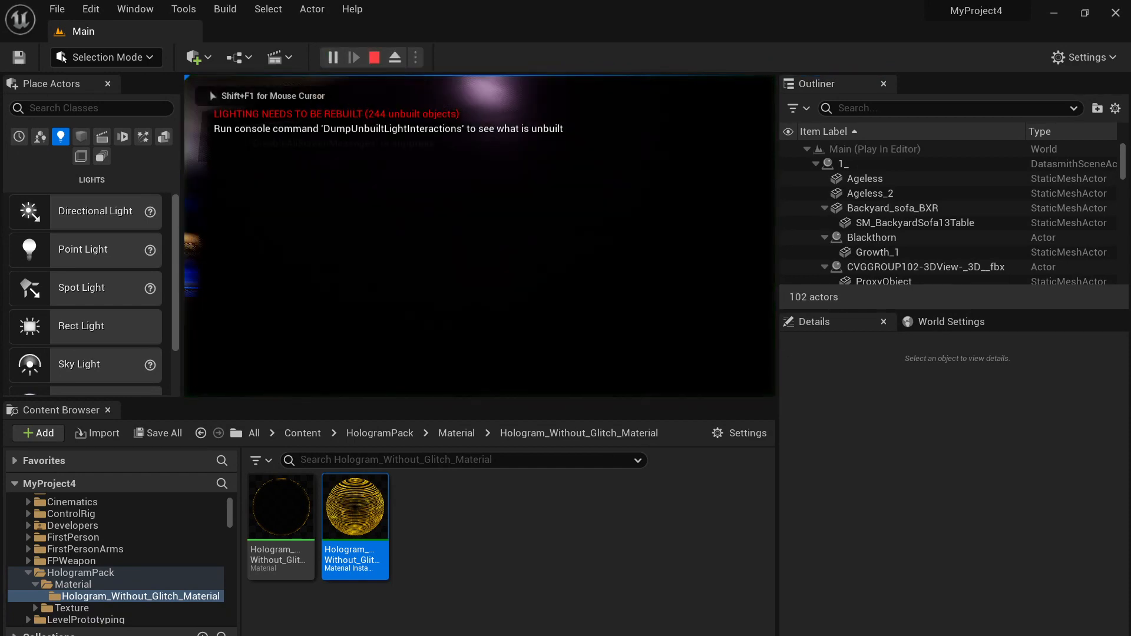
key(w)
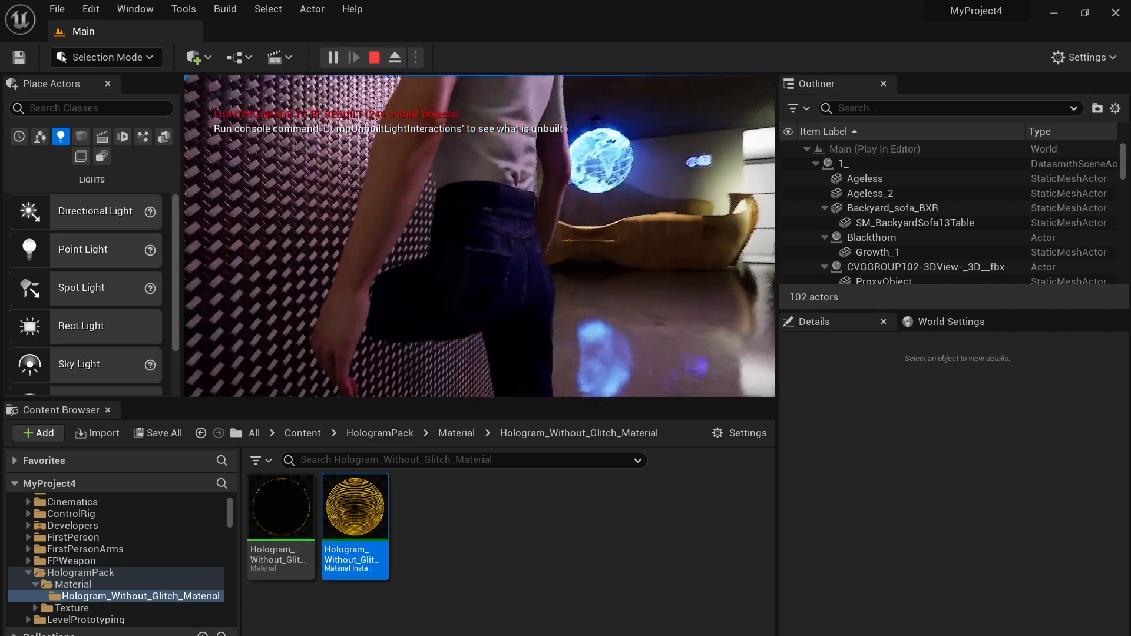
key(s)
key(s)
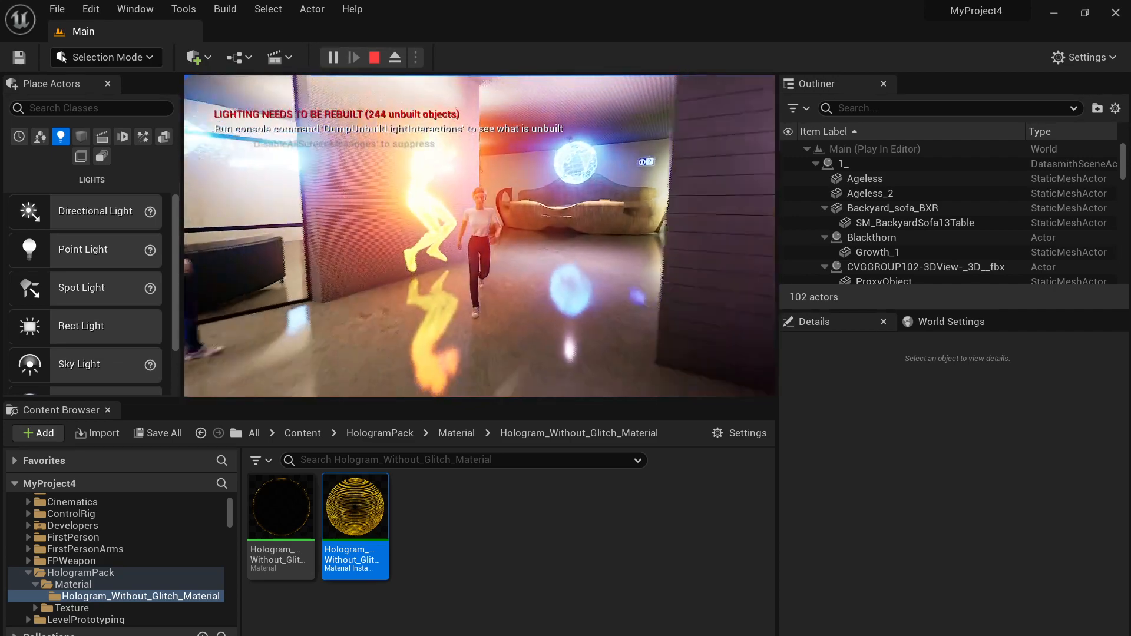